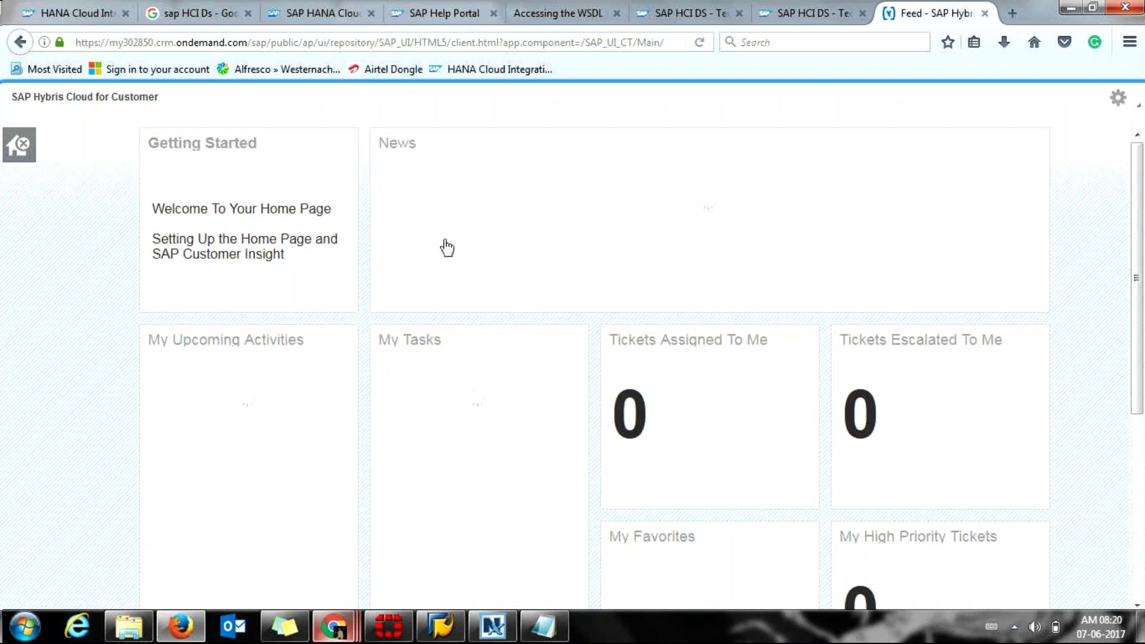
Step: Enlarge the My Favorites tile on the home page
{"action": "left_click_drag", "start_coordinate": [1143, 197], "coordinate": [1139, 253]}
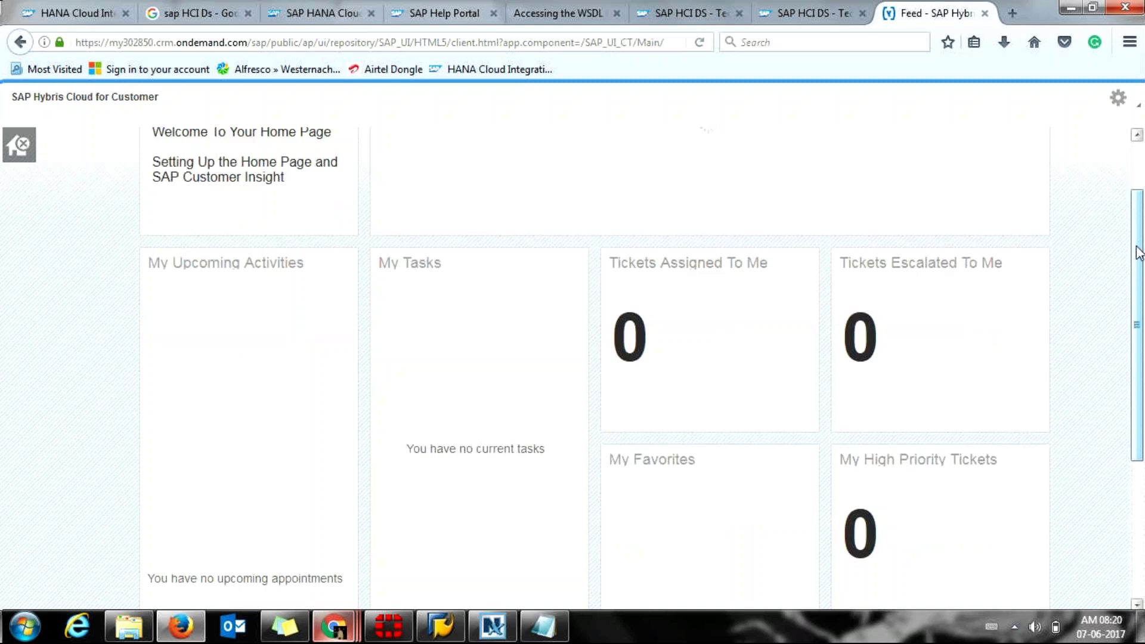
{"action": "left_click_drag", "start_coordinate": [1140, 253], "coordinate": [810, 425]}
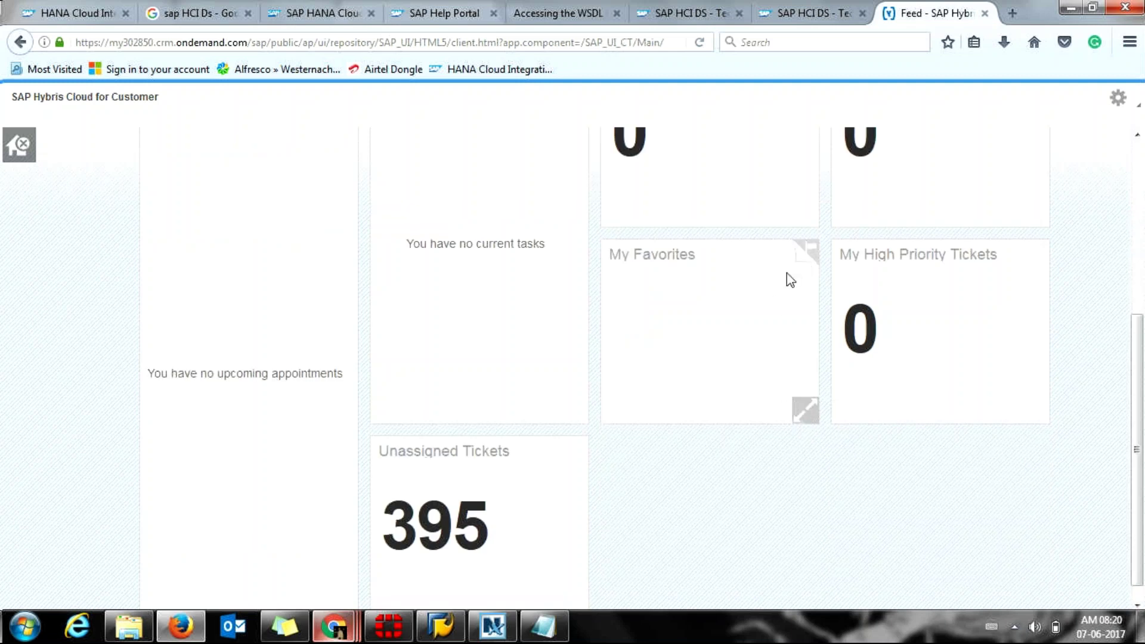
{"action": "left_click", "coordinate": [804, 407]}
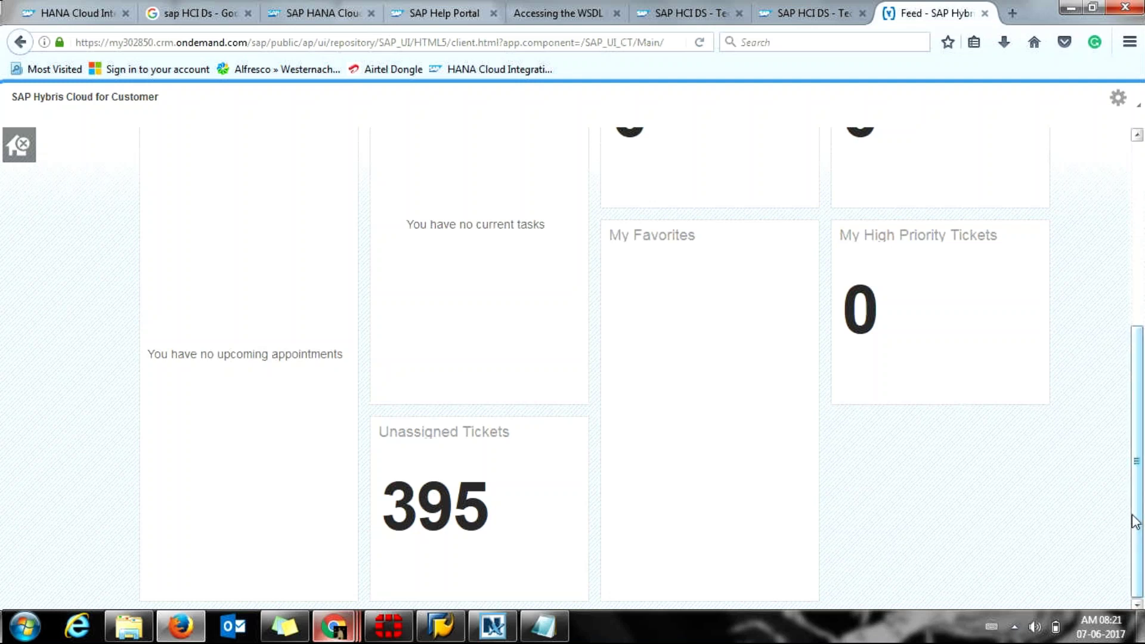
Step: Look over the home page tiles, from Getting Started down to Unassigned Tickets and back
{"action": "scroll", "coordinate": [1109, 382], "scroll_direction": "up", "scroll_amount": 3}
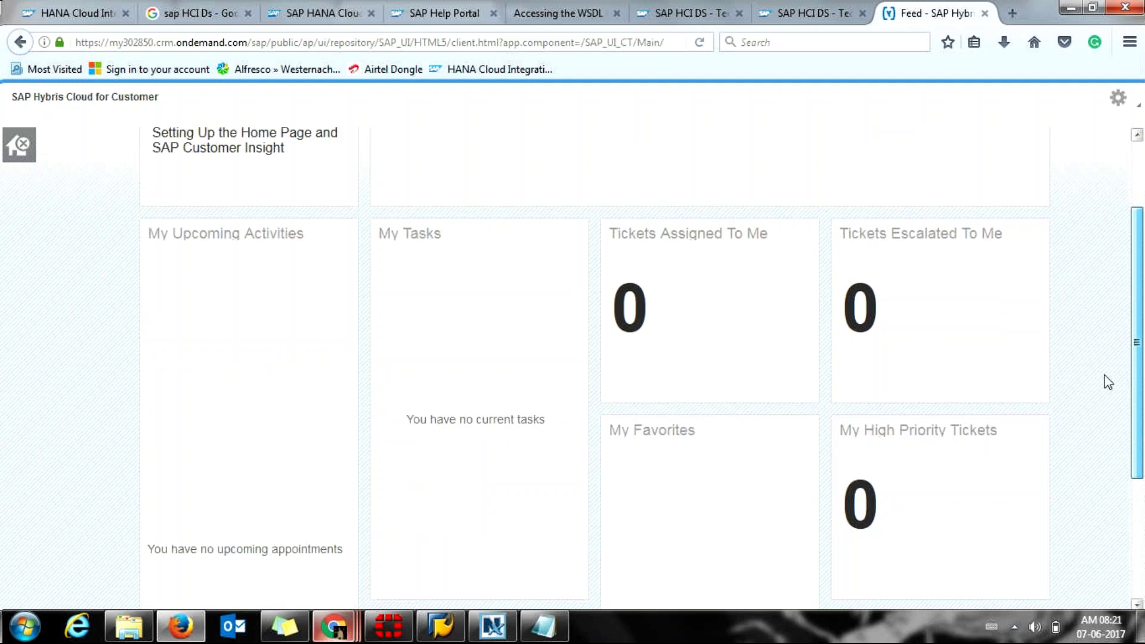
{"action": "scroll", "coordinate": [1109, 382], "scroll_direction": "up", "scroll_amount": 2}
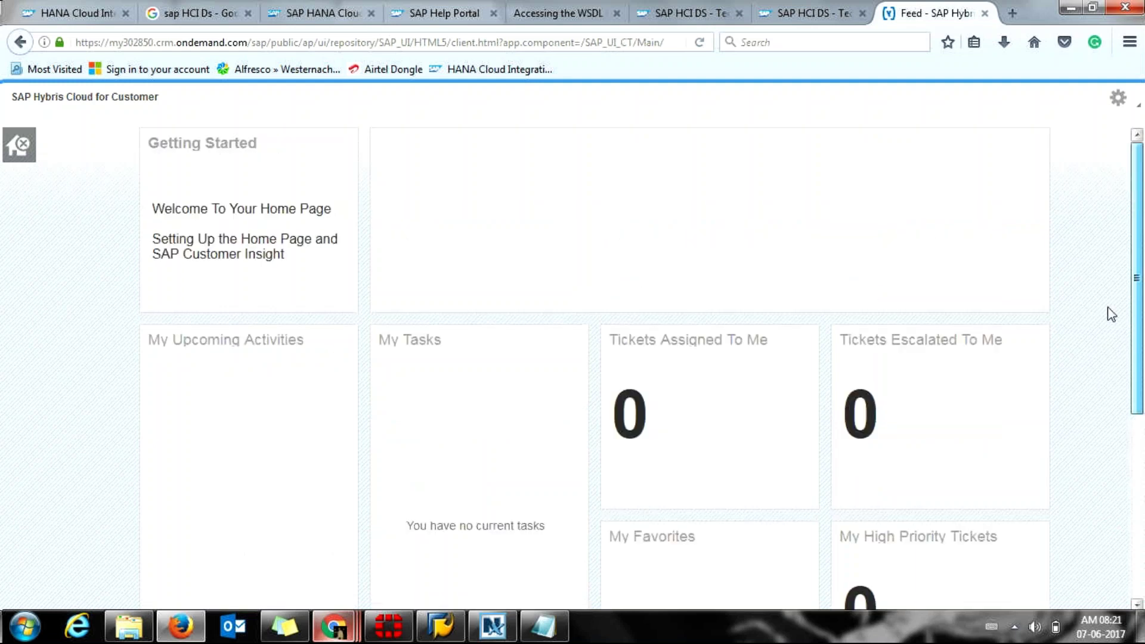
{"action": "scroll", "coordinate": [1113, 400], "scroll_direction": "down", "scroll_amount": 1}
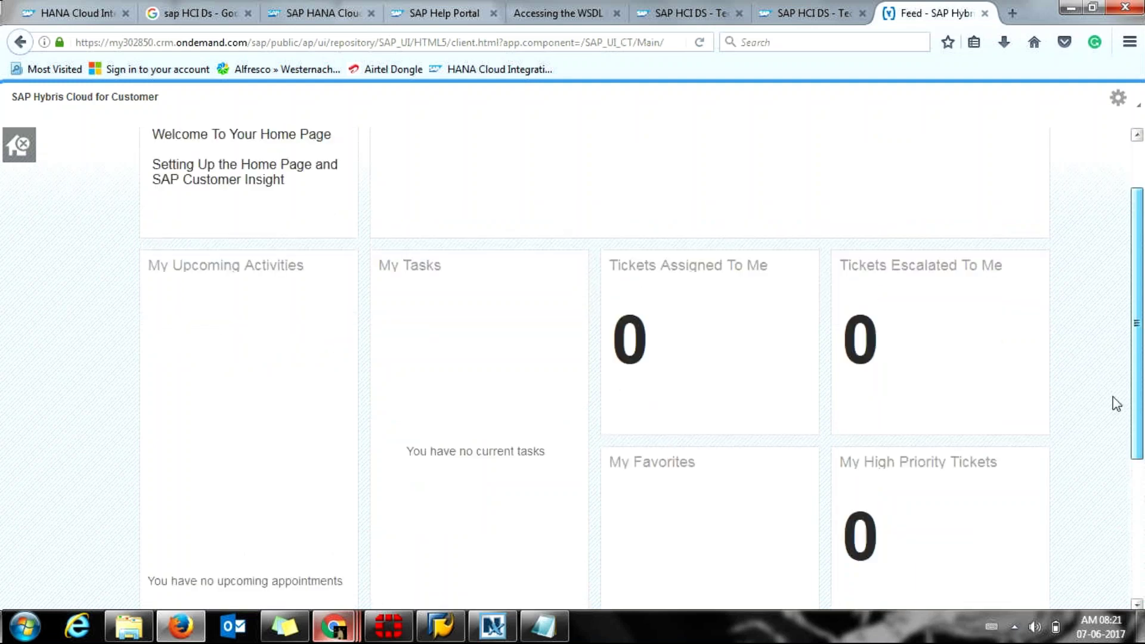
{"action": "scroll", "coordinate": [1117, 404], "scroll_direction": "down", "scroll_amount": 2}
{"action": "left_click_drag", "start_coordinate": [1127, 462], "coordinate": [1136, 484]}
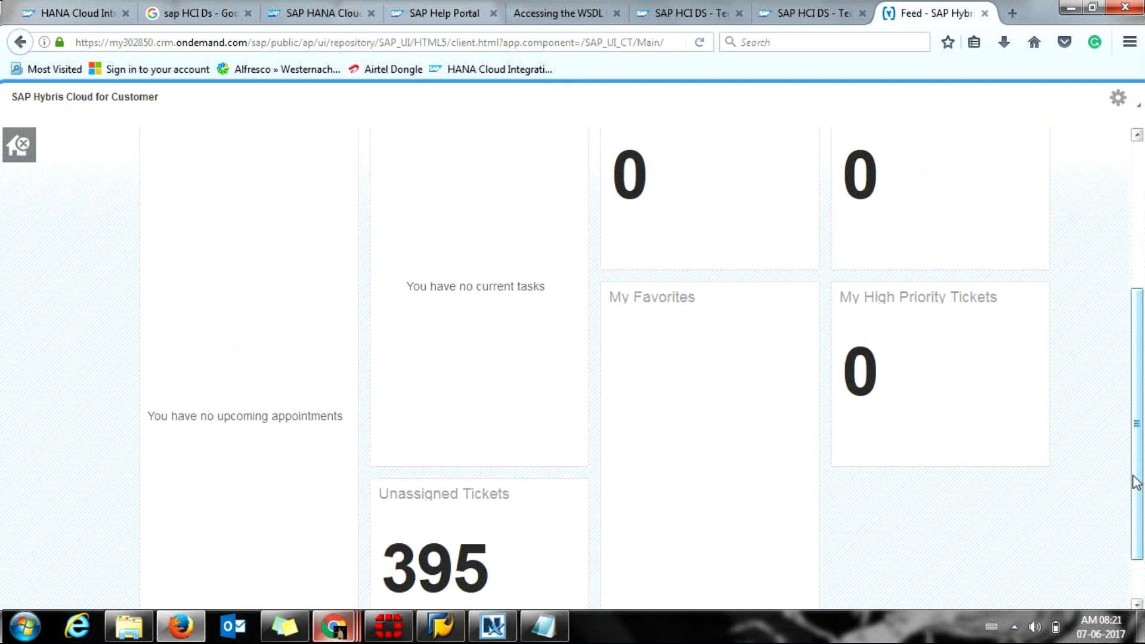
{"action": "left_click_drag", "start_coordinate": [1139, 476], "coordinate": [1143, 352]}
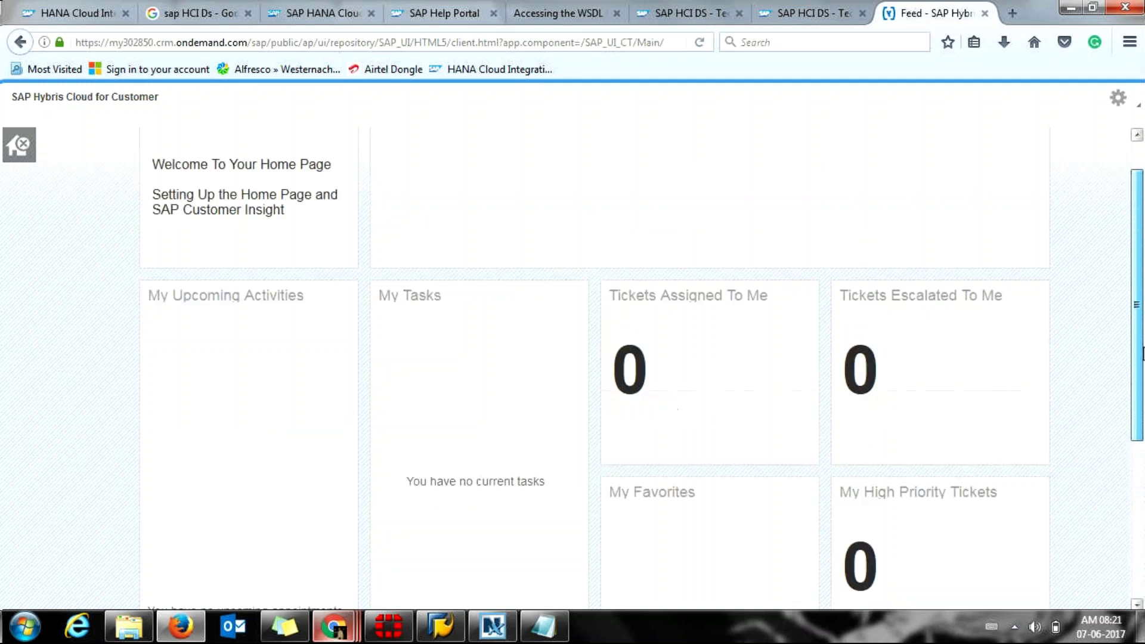
{"action": "left_click_drag", "start_coordinate": [1144, 353], "coordinate": [1143, 305]}
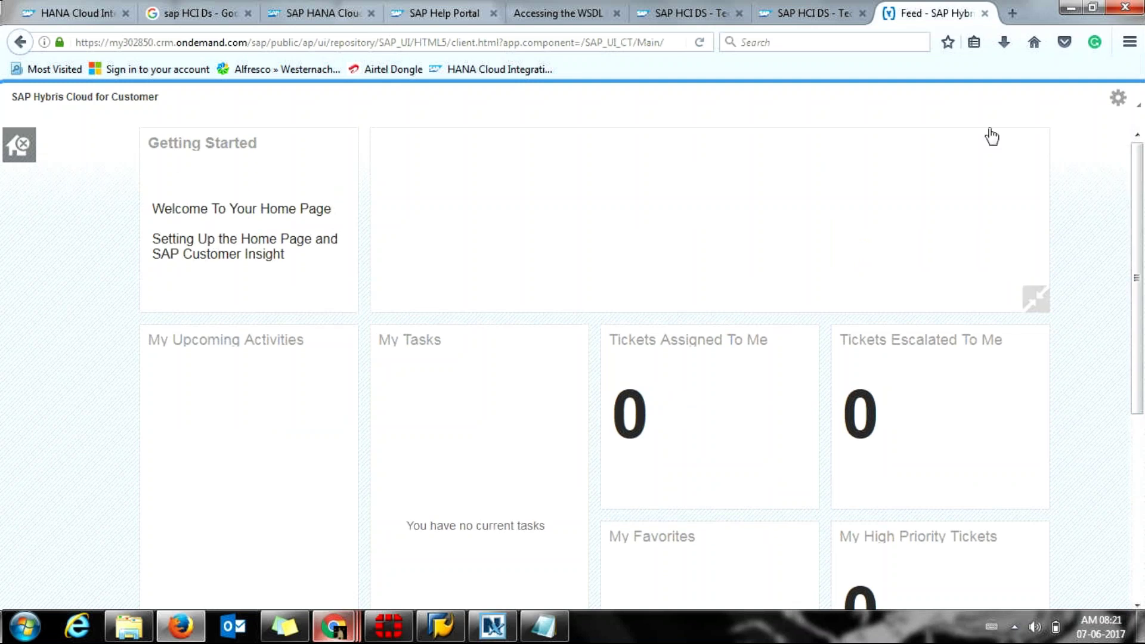
Step: Leave the home page for the Feed and view the list of available work centers
{"action": "left_click", "coordinate": [21, 146]}
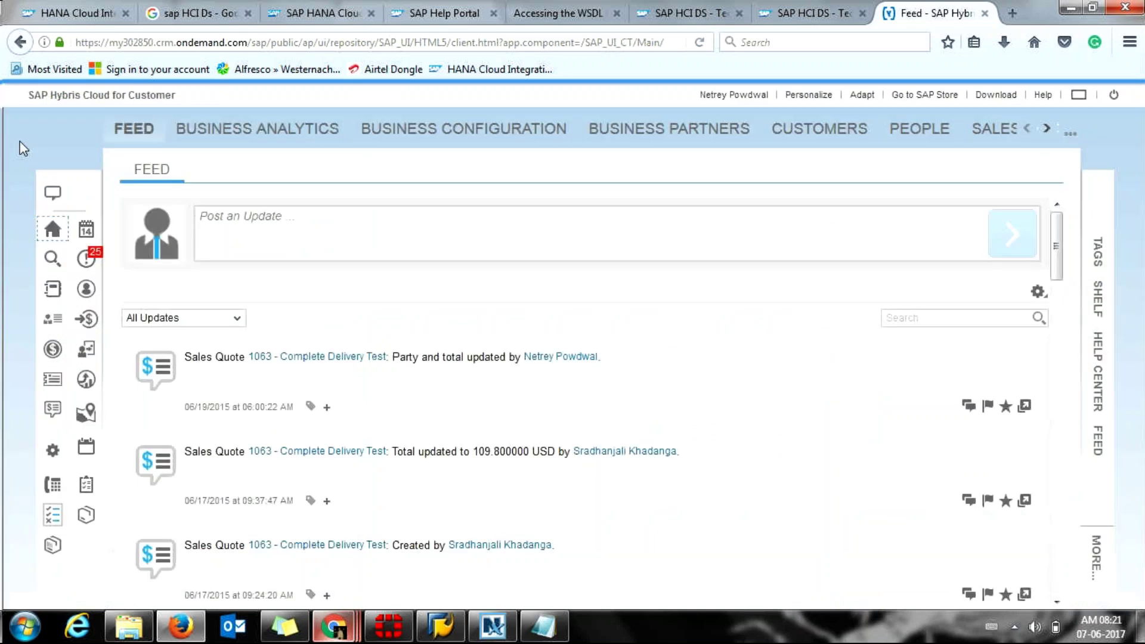
{"action": "left_click", "coordinate": [465, 229]}
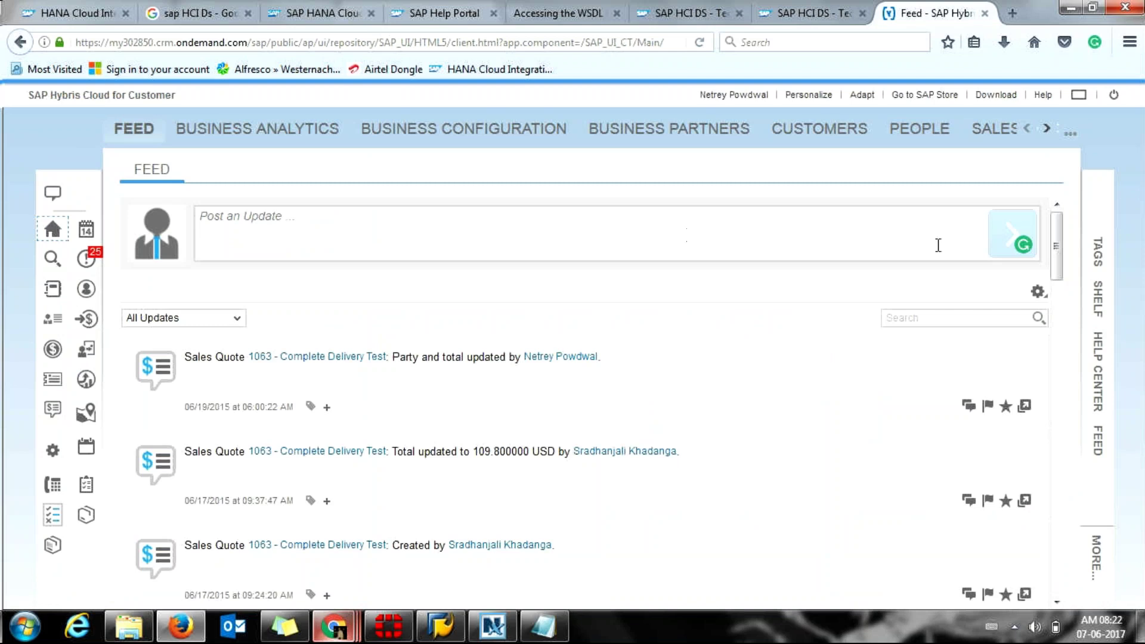
{"action": "left_click", "coordinate": [1070, 137]}
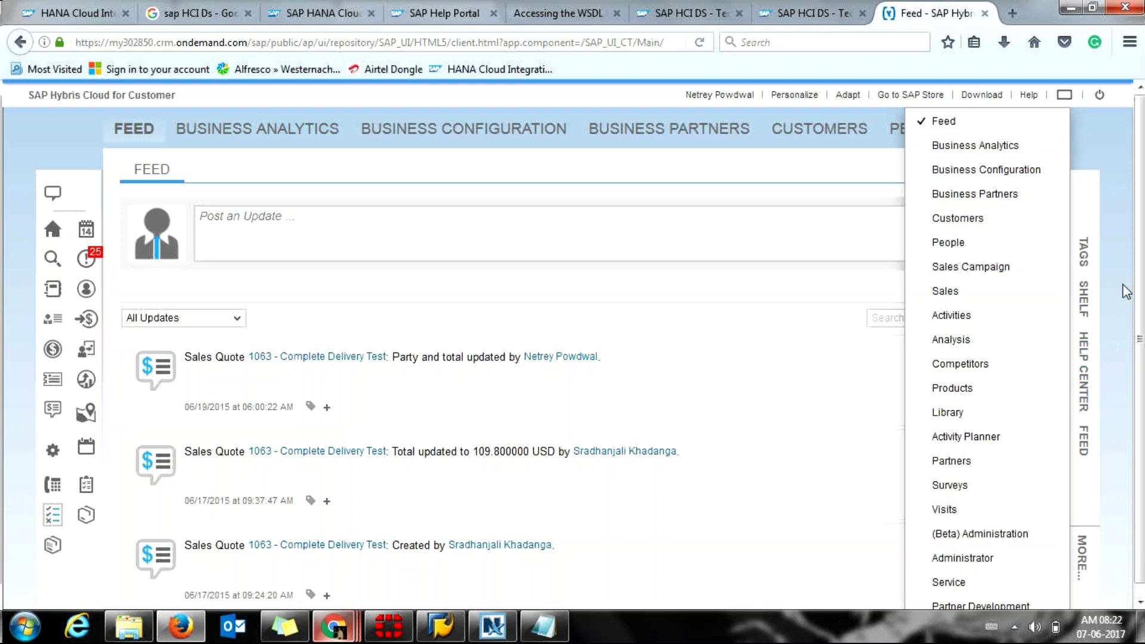
{"action": "left_click", "coordinate": [1115, 232]}
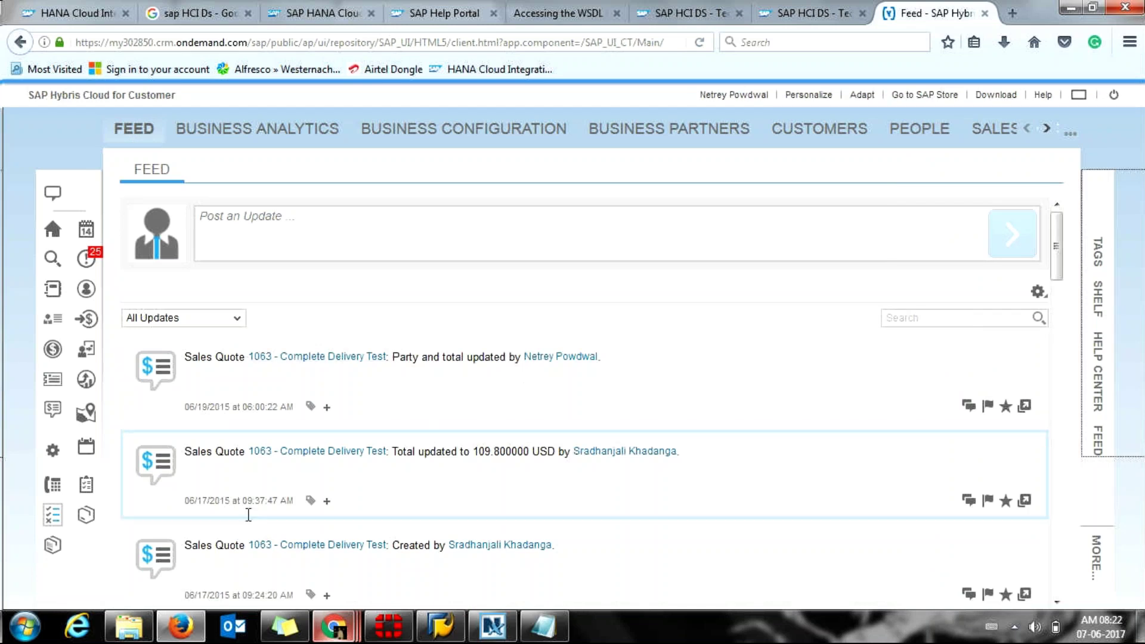
Step: View the filter options for the feed updates, keeping All Updates, and glance through the feed
{"action": "left_click", "coordinate": [239, 320]}
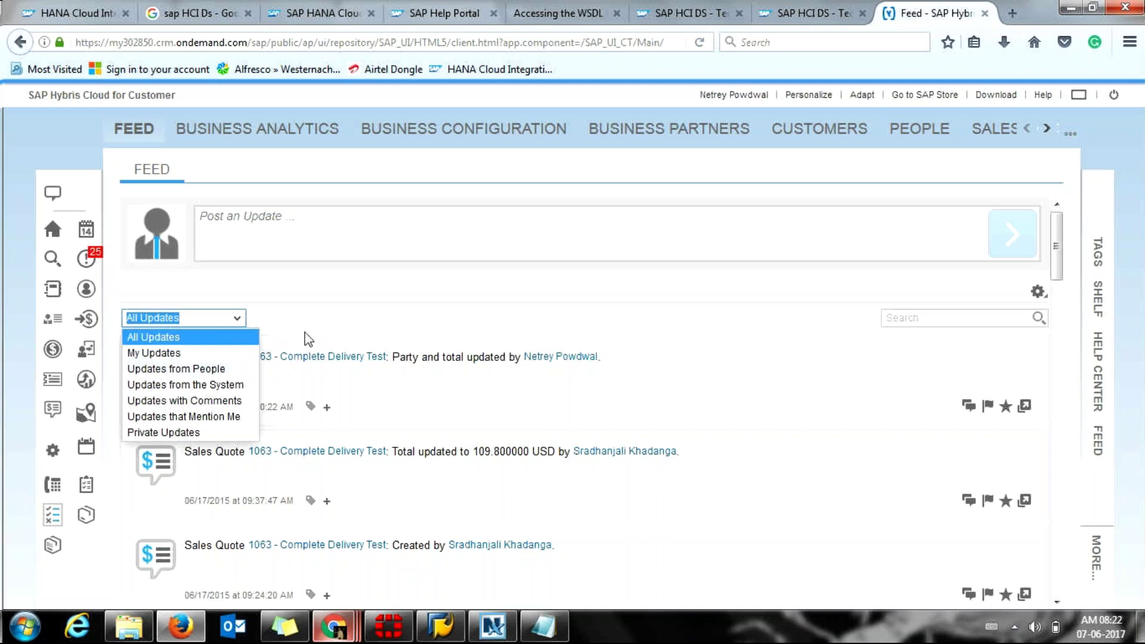
{"action": "left_click", "coordinate": [323, 336]}
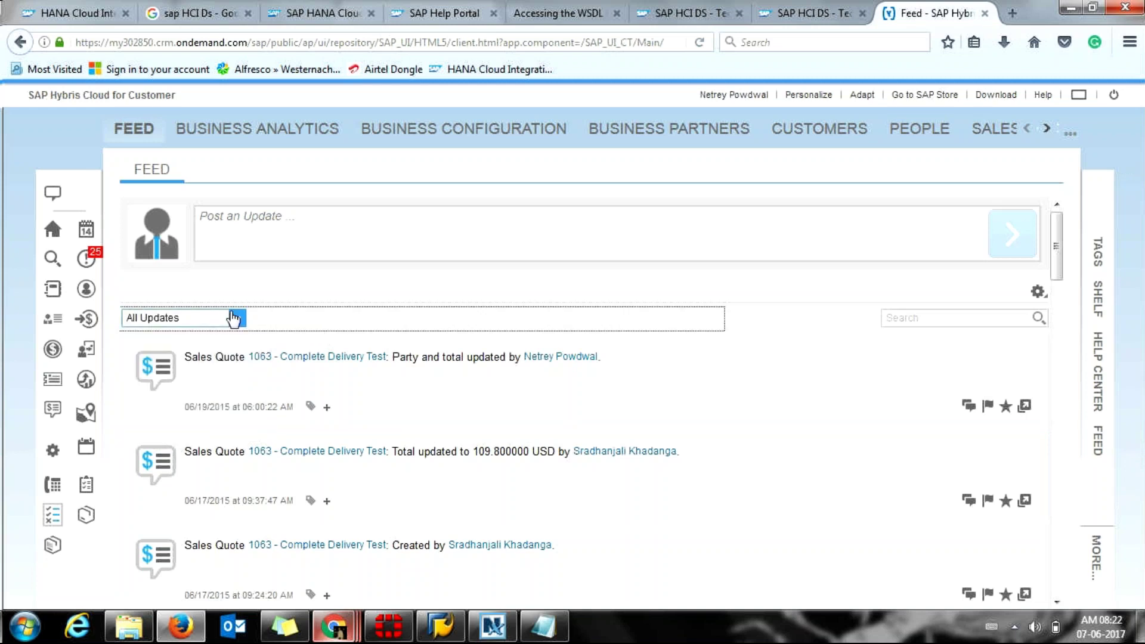
{"action": "left_click", "coordinate": [237, 319]}
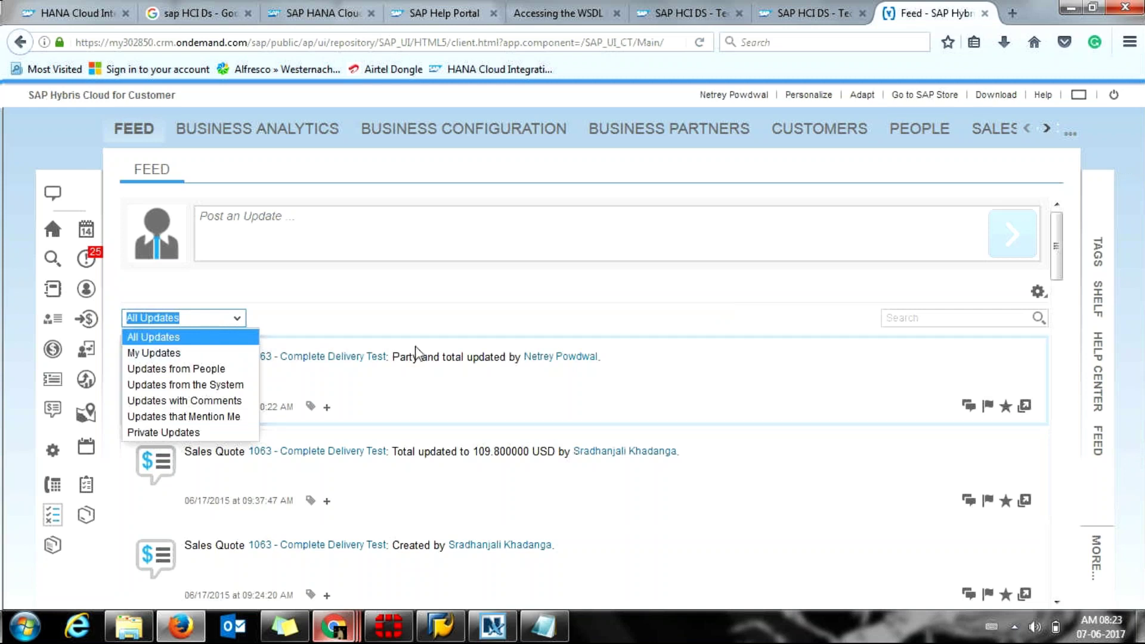
{"action": "left_click", "coordinate": [448, 330]}
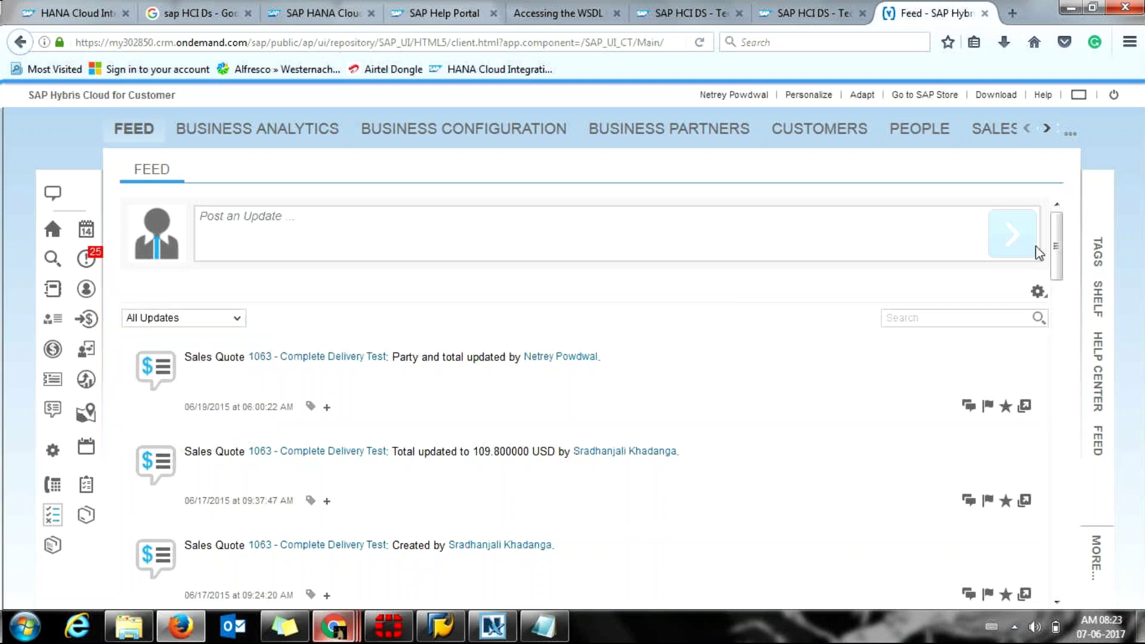
{"action": "left_click_drag", "start_coordinate": [1054, 247], "coordinate": [1057, 251]}
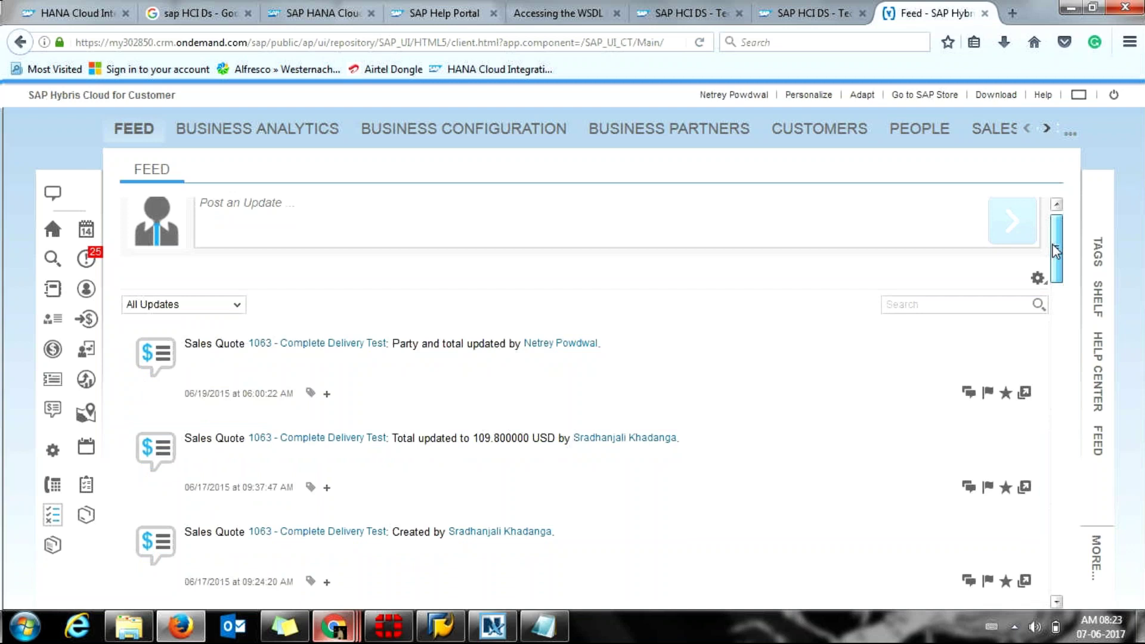
{"action": "mouse_move", "coordinate": [1056, 251]}
{"action": "left_mouse_down"}
{"action": "mouse_move", "coordinate": [1056, 265]}
{"action": "mouse_move", "coordinate": [1057, 238]}
{"action": "left_mouse_up"}
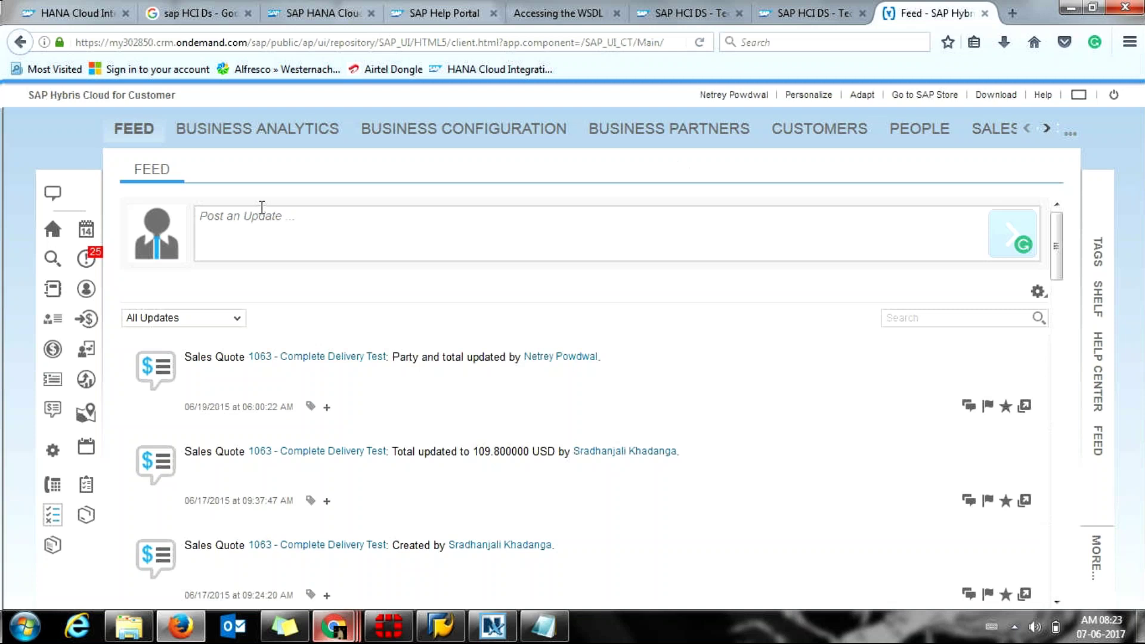
Step: Open the calendar, look through the hours of the current work week, and close it
{"action": "left_click", "coordinate": [84, 238]}
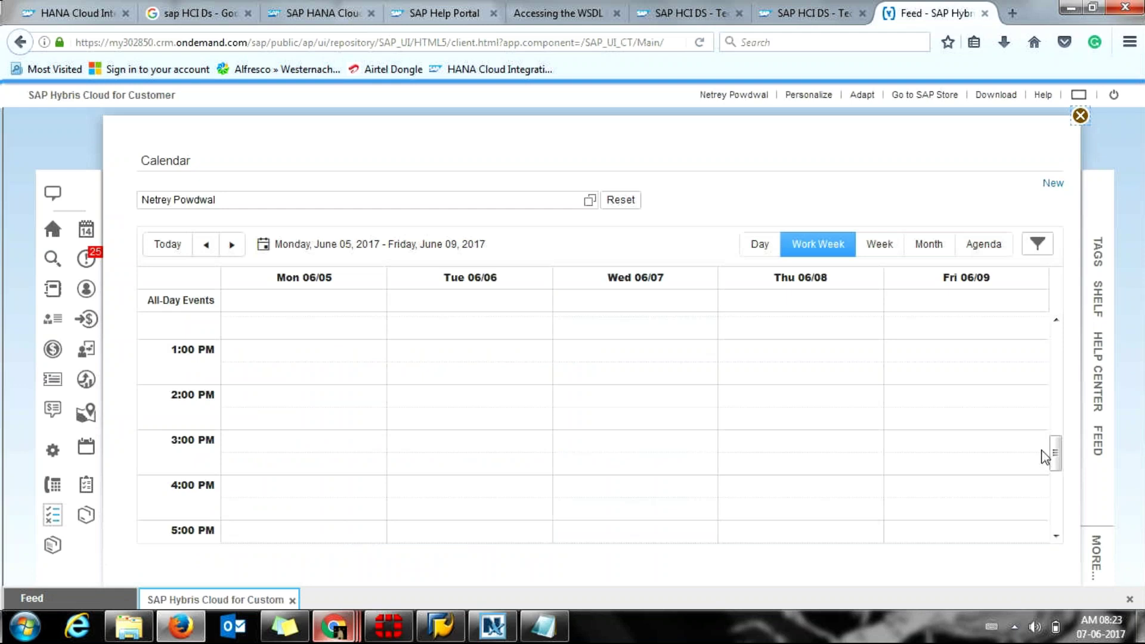
{"action": "scroll", "coordinate": [1055, 459], "scroll_direction": "down", "scroll_amount": 1}
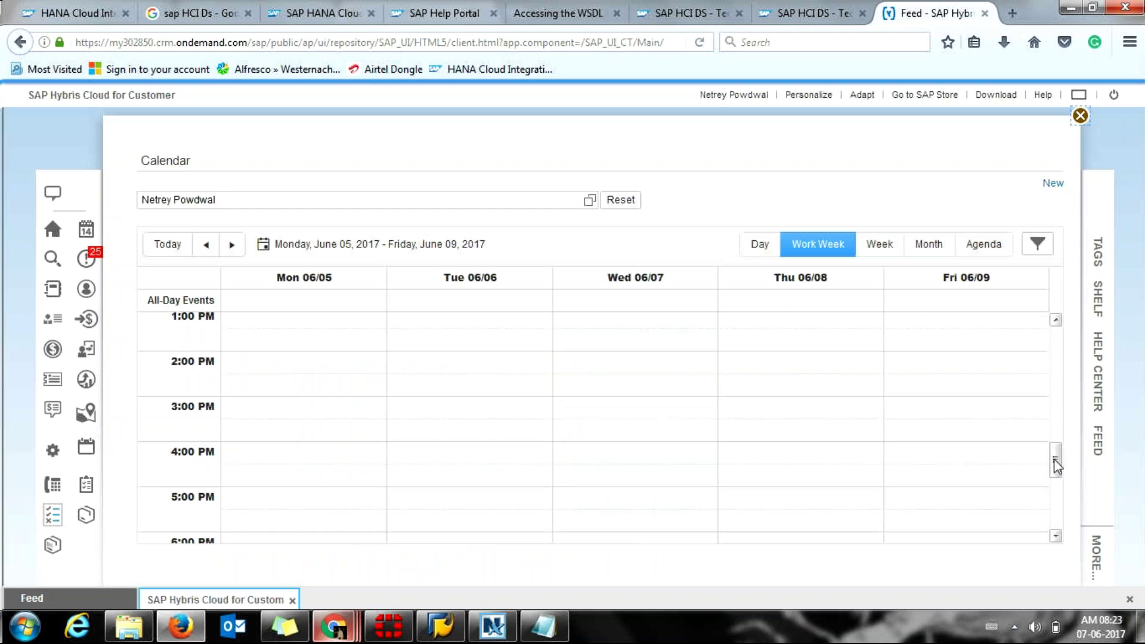
{"action": "left_click_drag", "start_coordinate": [1054, 459], "coordinate": [1056, 391]}
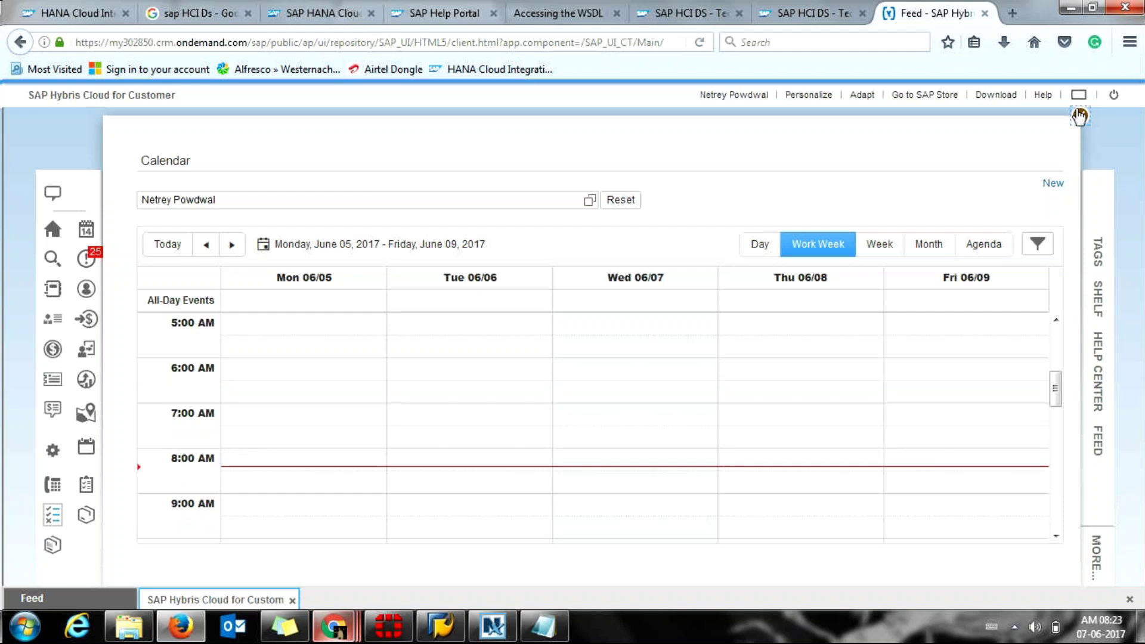
{"action": "left_click", "coordinate": [1079, 116]}
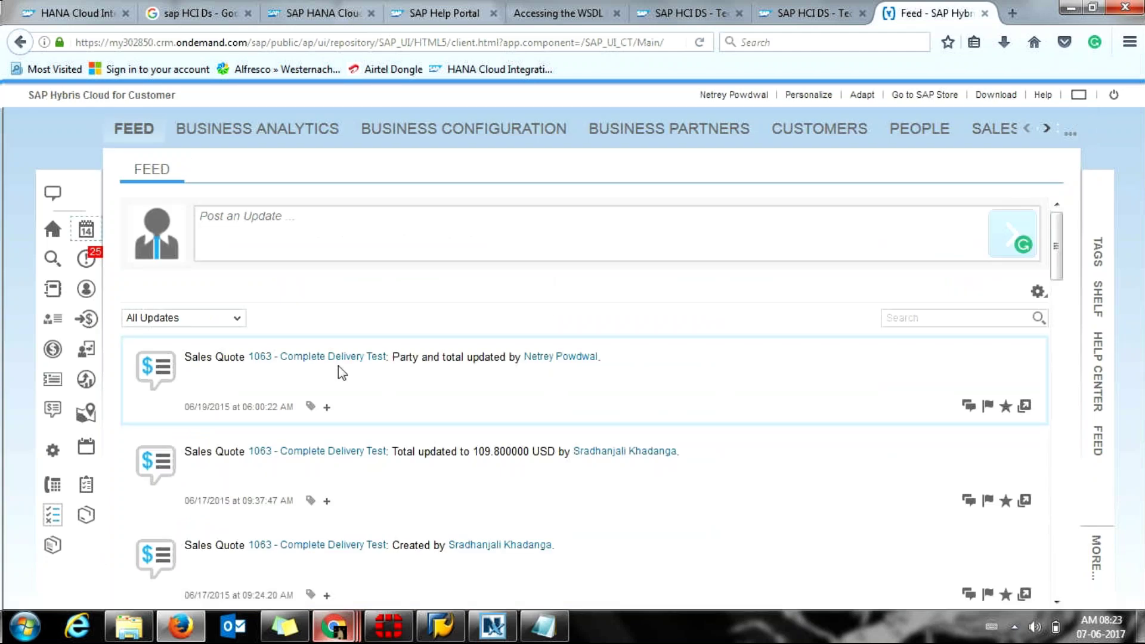
Step: Show the notifications list and examine the newest incident about the assignment of work center views
{"action": "left_click", "coordinate": [86, 258]}
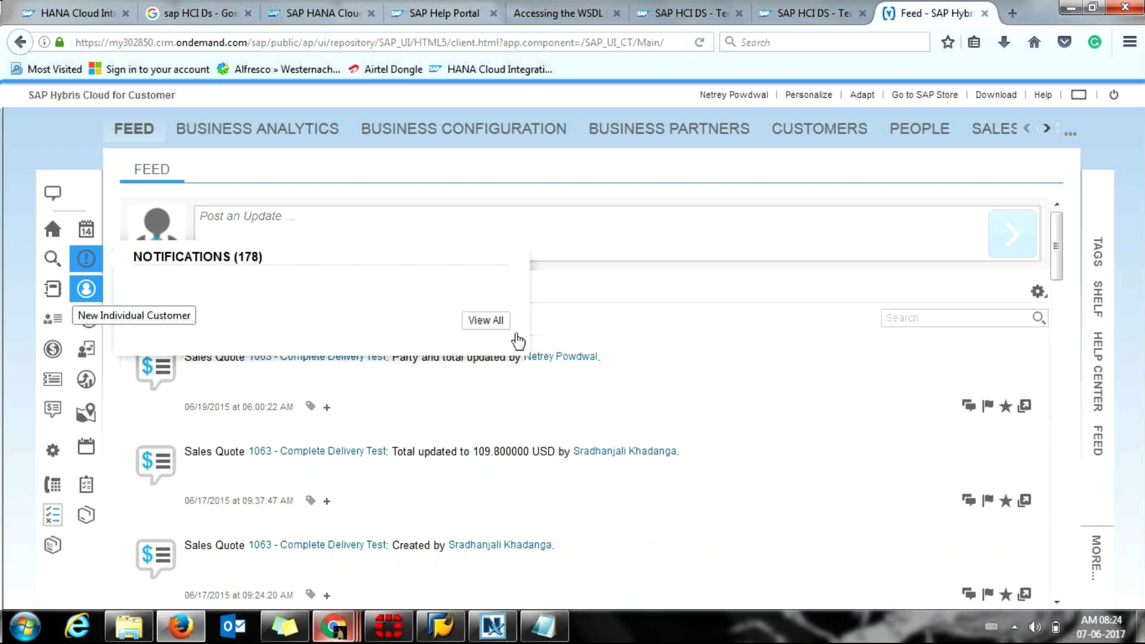
{"action": "left_click", "coordinate": [495, 322]}
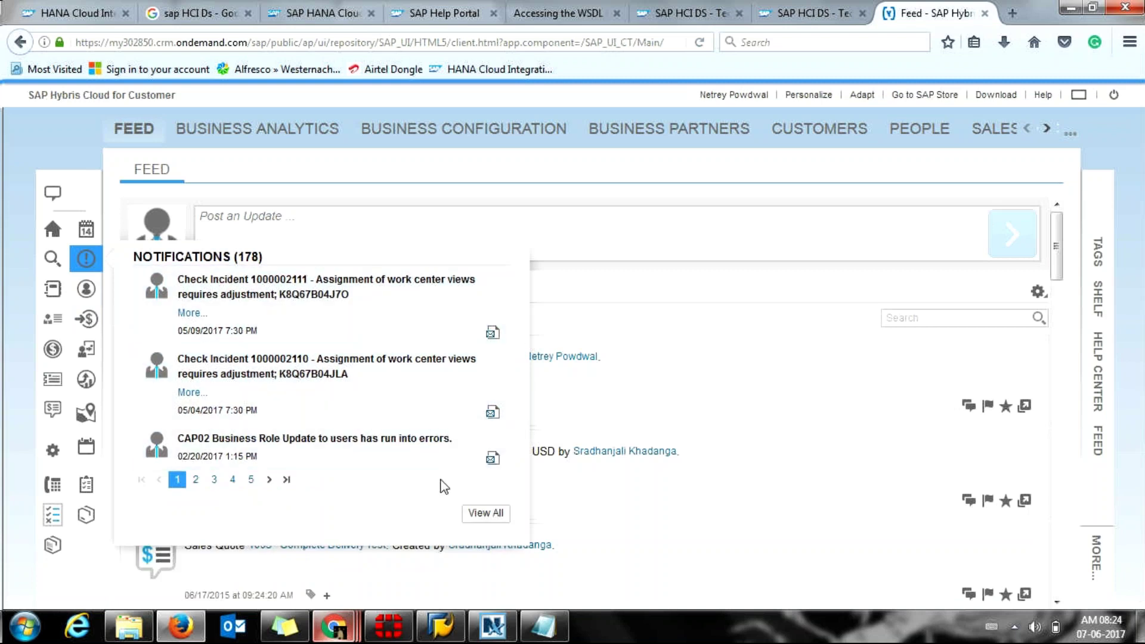
{"action": "left_click", "coordinate": [463, 517]}
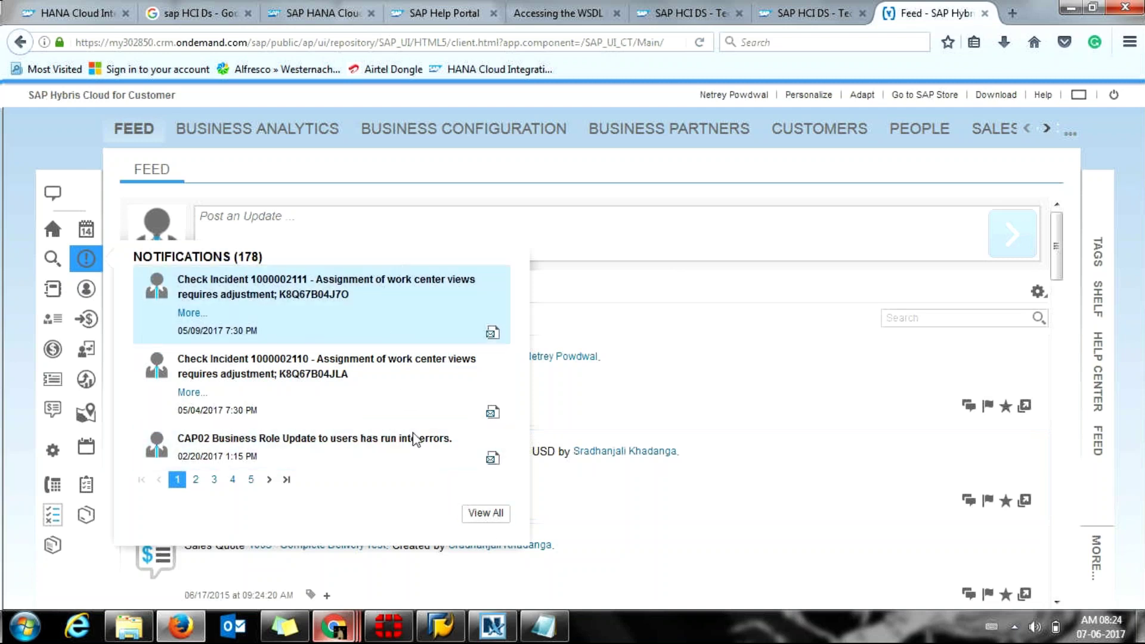
{"action": "left_click", "coordinate": [345, 302]}
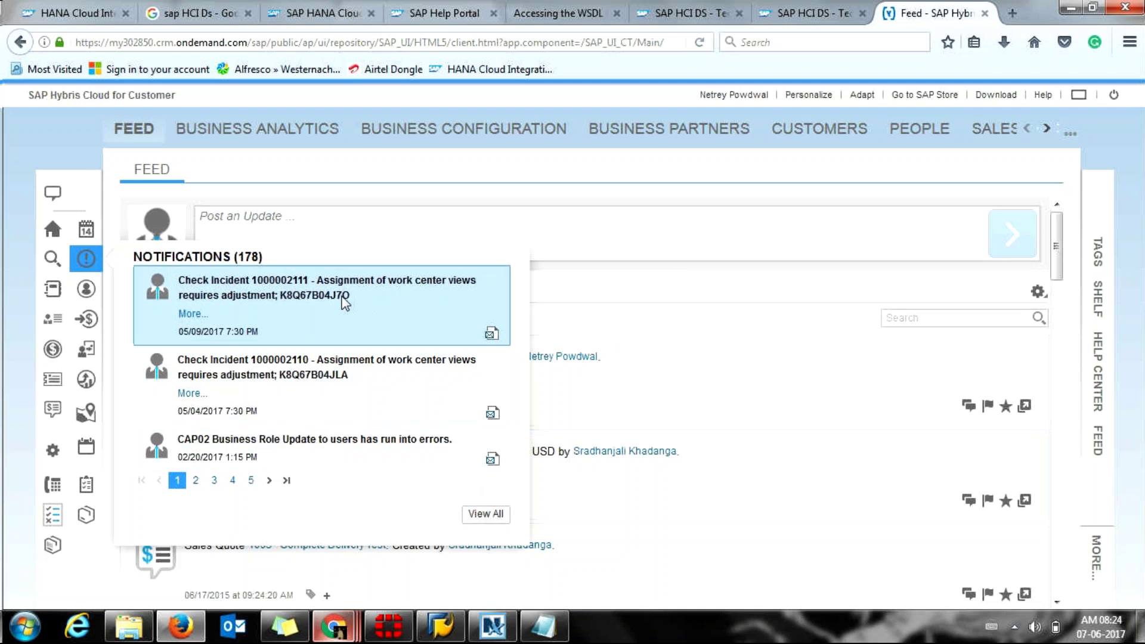
{"action": "double_click", "coordinate": [343, 296]}
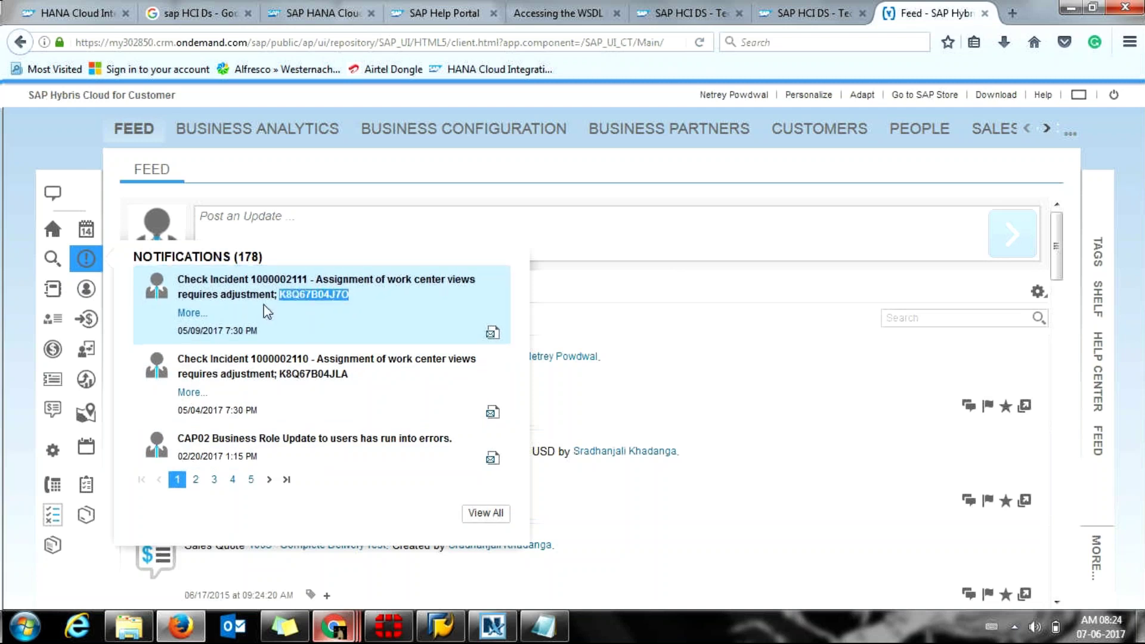
Step: Open the details of the newest incident notification, read its Health Check Context, and close it
{"action": "left_click", "coordinate": [200, 314]}
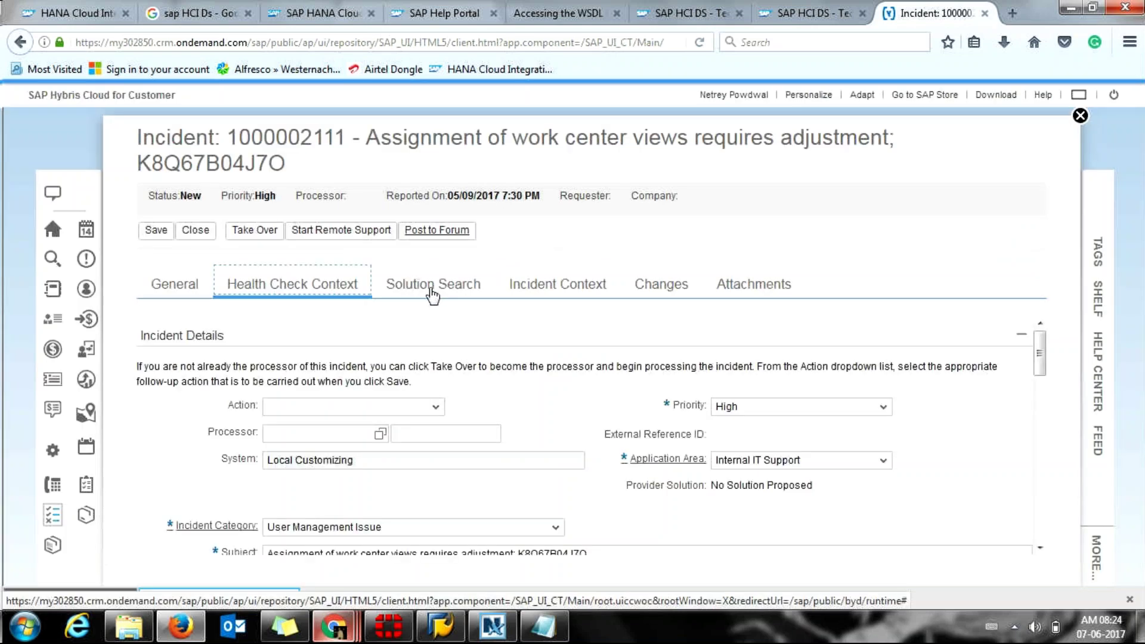
{"action": "scroll", "coordinate": [1071, 350], "scroll_direction": "down", "scroll_amount": 5}
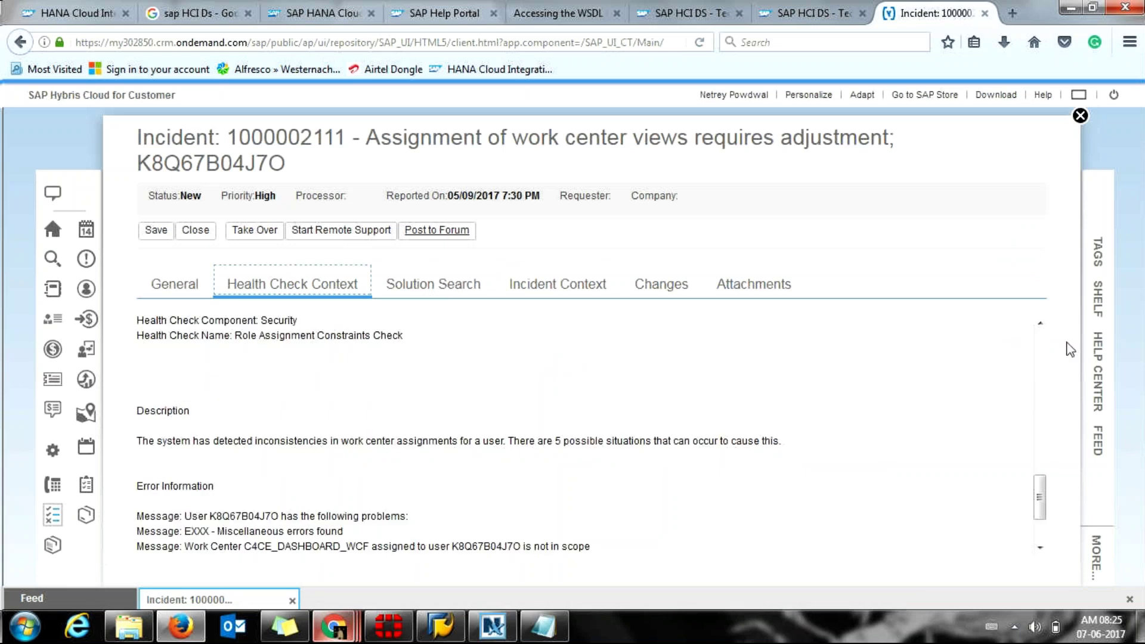
{"action": "left_click", "coordinate": [1079, 117]}
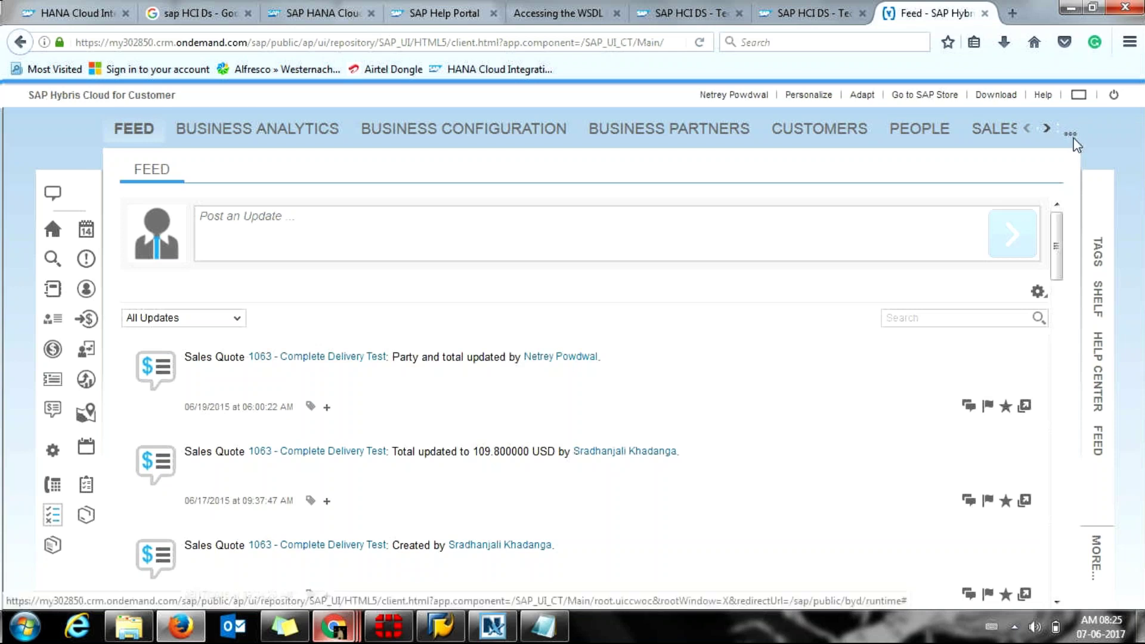
Step: Bring up the full work center list from the Feed to examine the modules from Business Analytics to Service
{"action": "left_click", "coordinate": [1071, 136]}
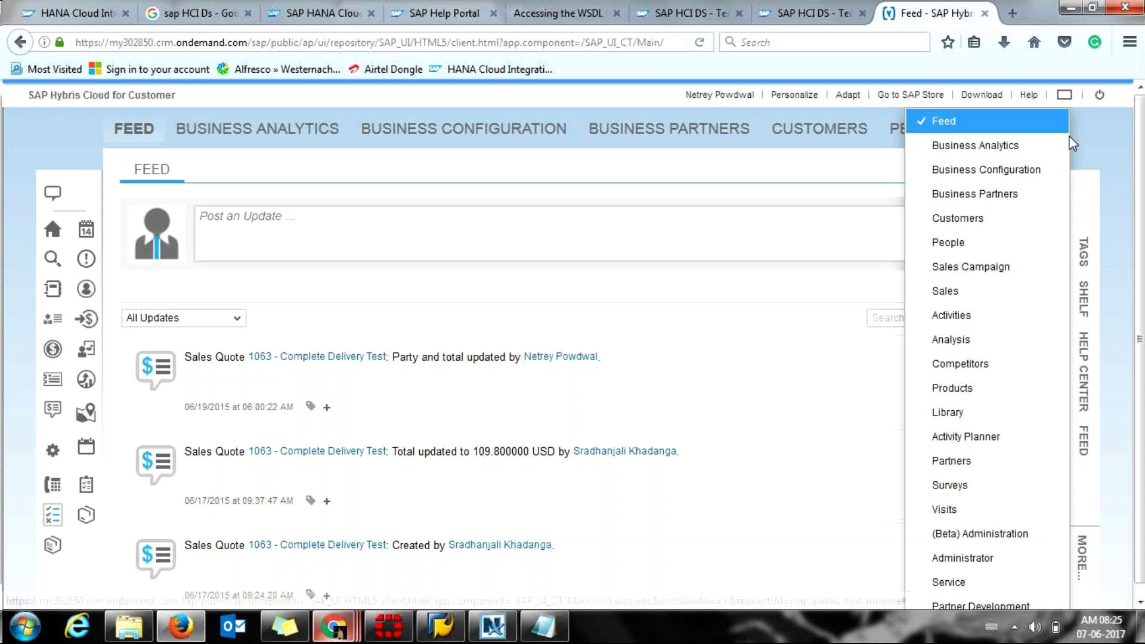
{"action": "left_click", "coordinate": [832, 182]}
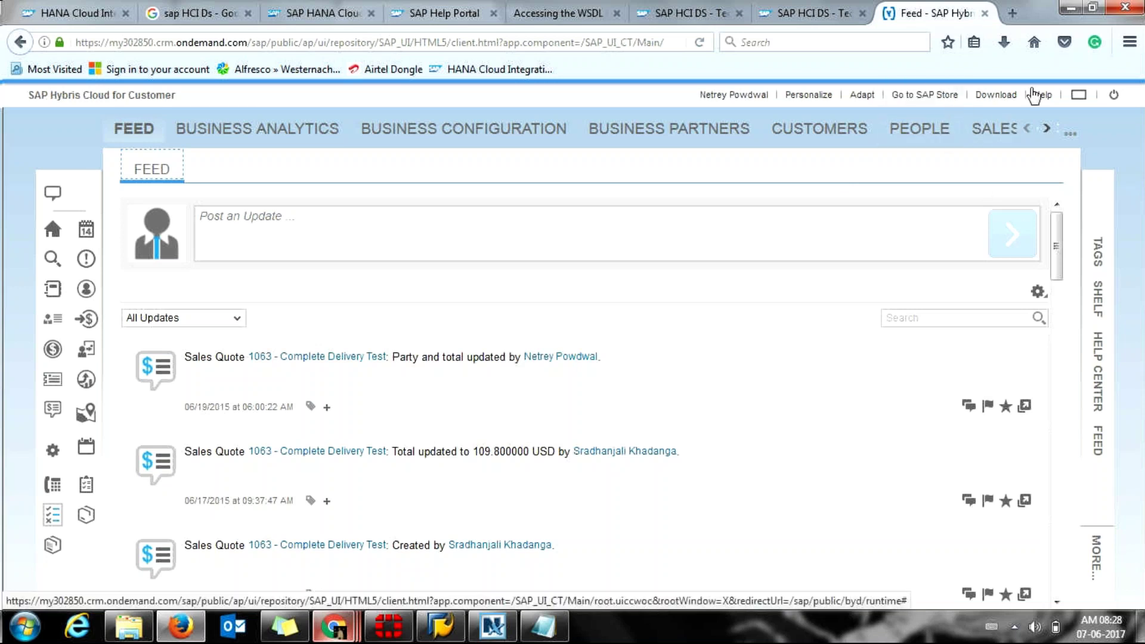
{"action": "left_click", "coordinate": [1069, 132]}
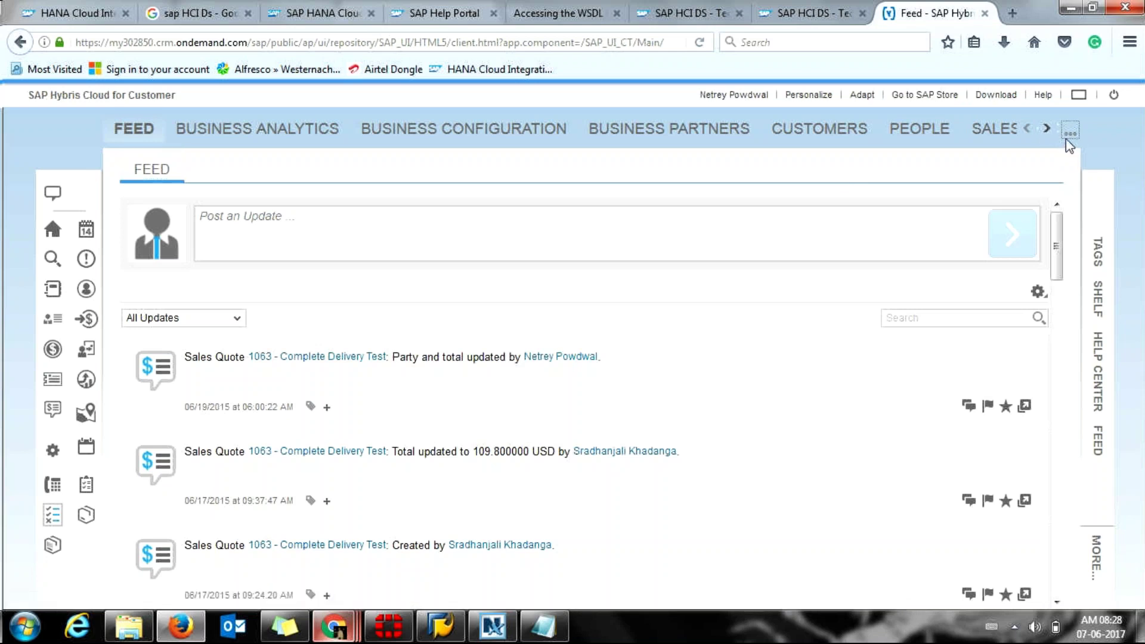
{"action": "left_click", "coordinate": [1070, 135]}
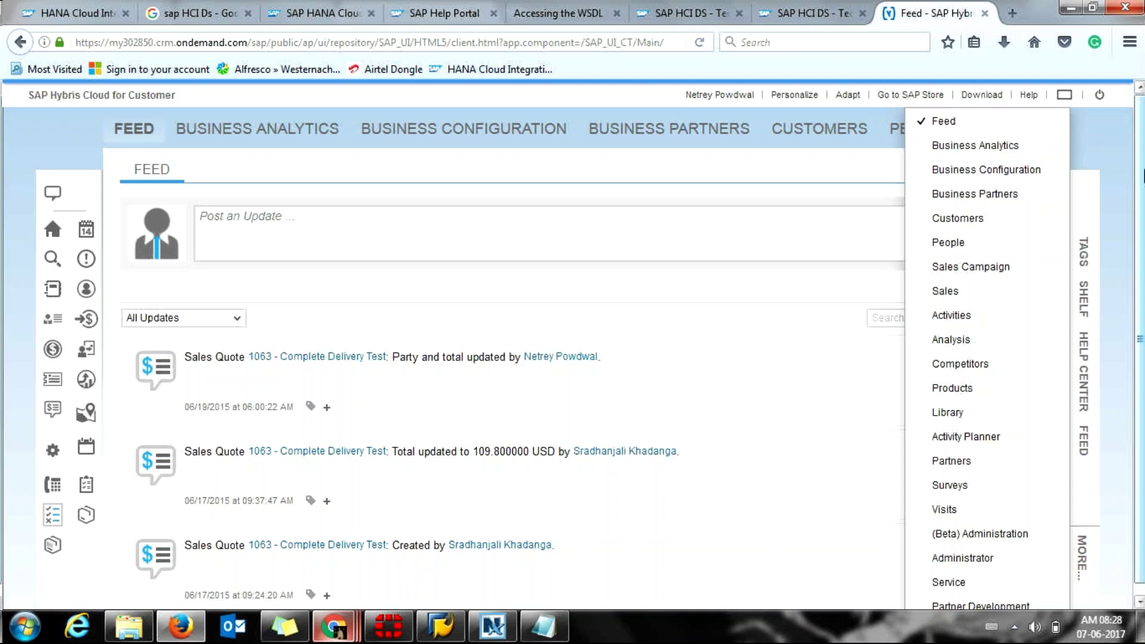
Step: Go through the full work center list on the Feed once more and close it
{"action": "left_click", "coordinate": [1143, 179]}
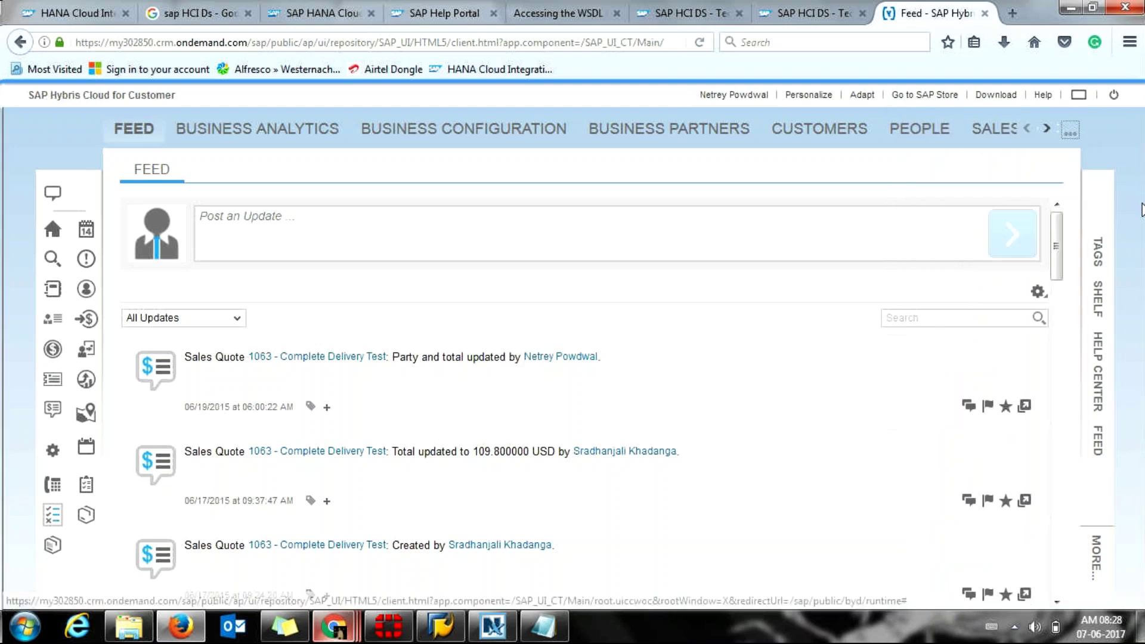
{"action": "left_click", "coordinate": [1068, 131]}
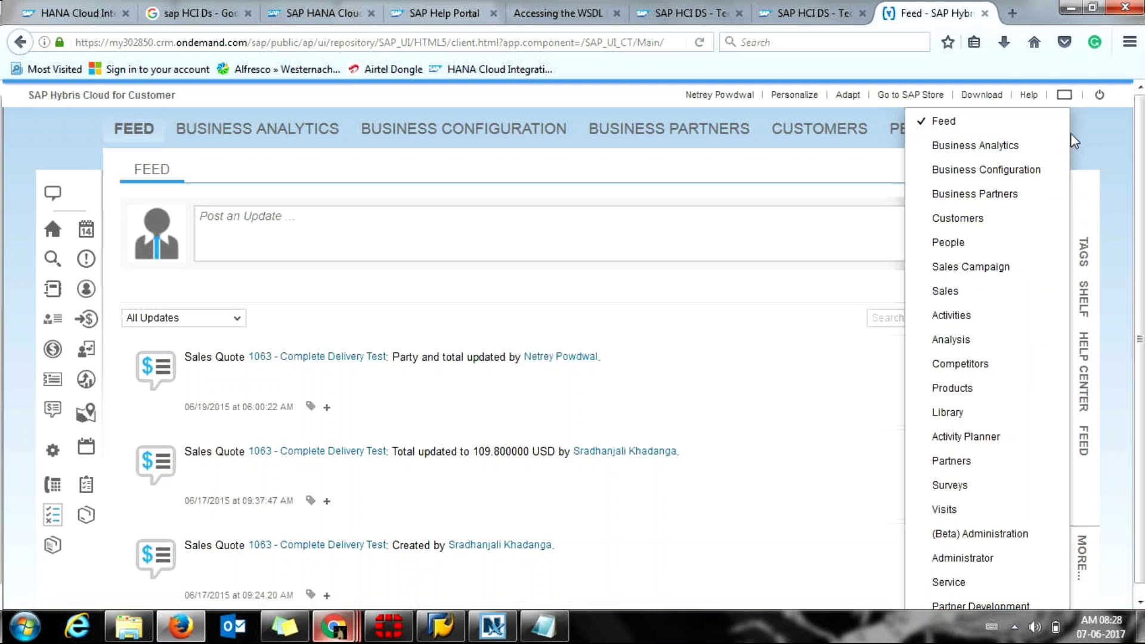
{"action": "left_click", "coordinate": [1071, 134]}
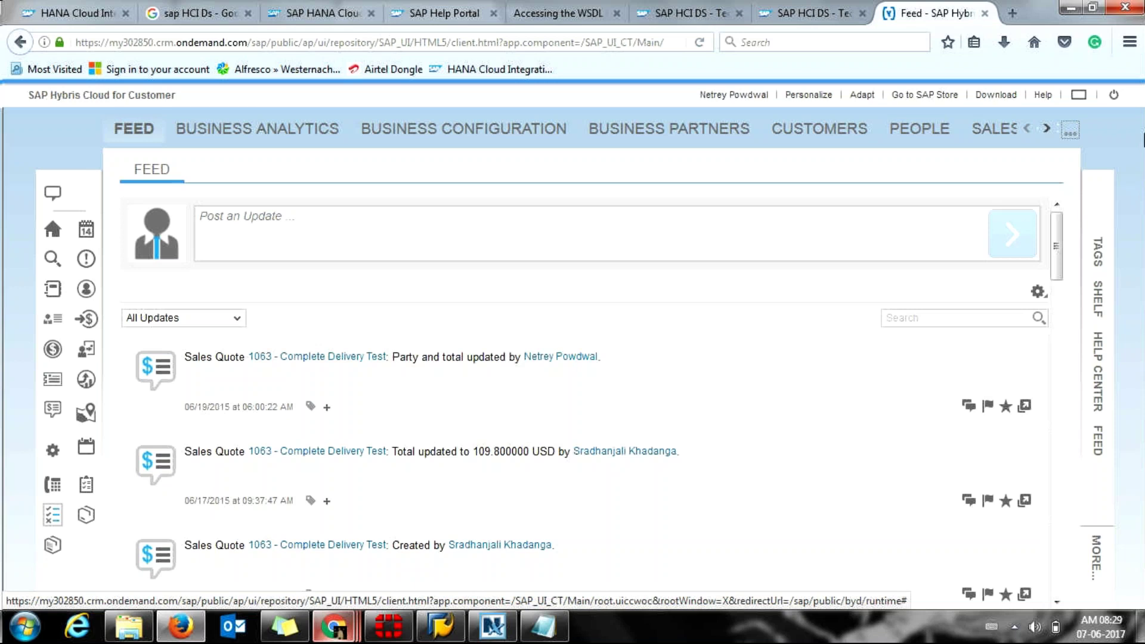
Step: Switch to the GoToMeeting session to check the attendees, and return to the Feed
{"action": "key", "text": "alt+Tab"}
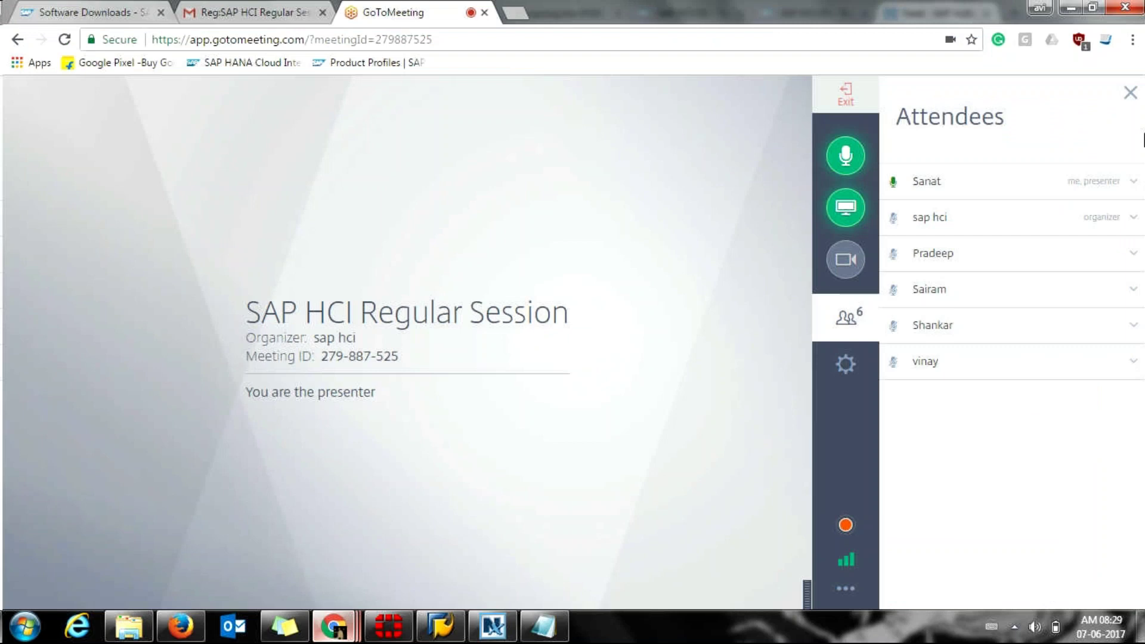
{"action": "key", "text": "alt+Tab"}
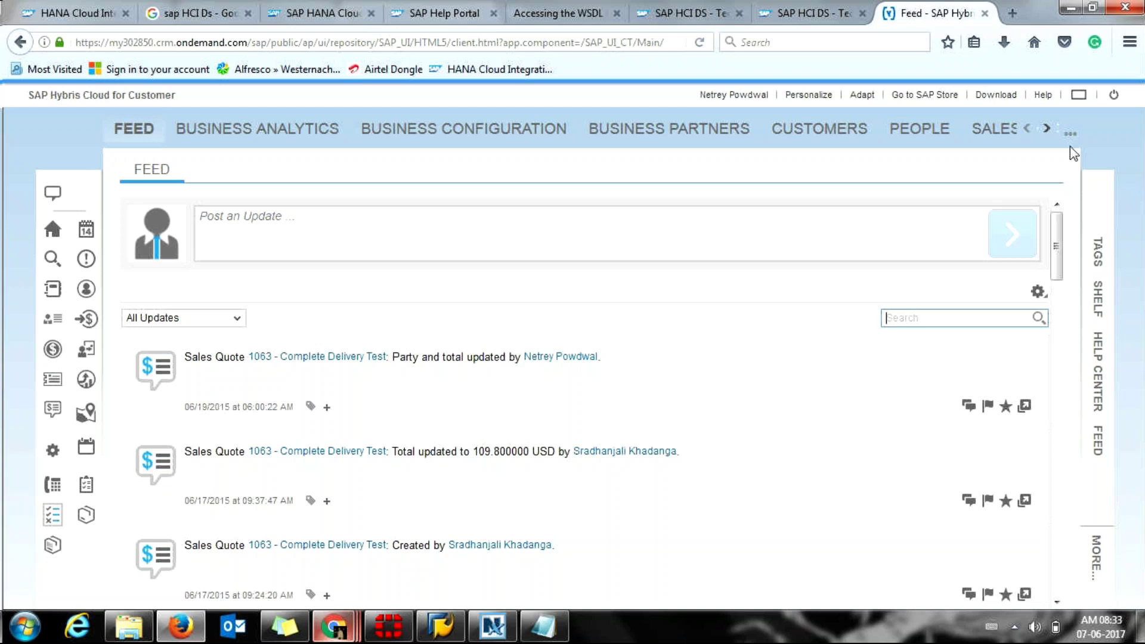
Step: Open the Business Analytics work center from the full work center list to view its Design Reports
{"action": "left_click", "coordinate": [1058, 132]}
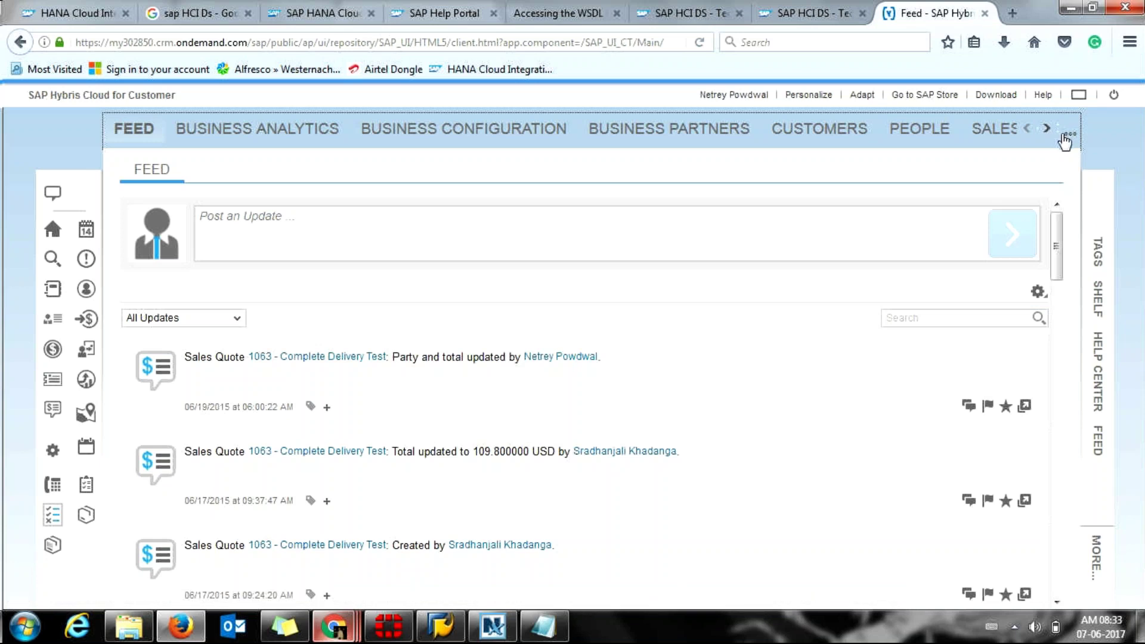
{"action": "left_click", "coordinate": [1070, 134]}
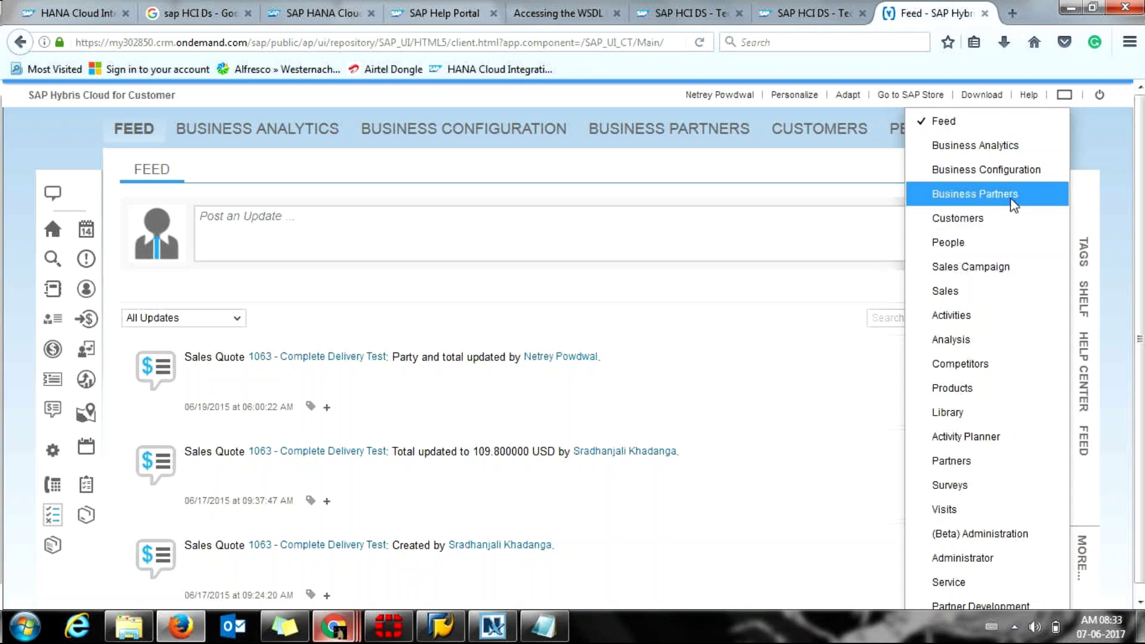
{"action": "left_click", "coordinate": [1008, 152]}
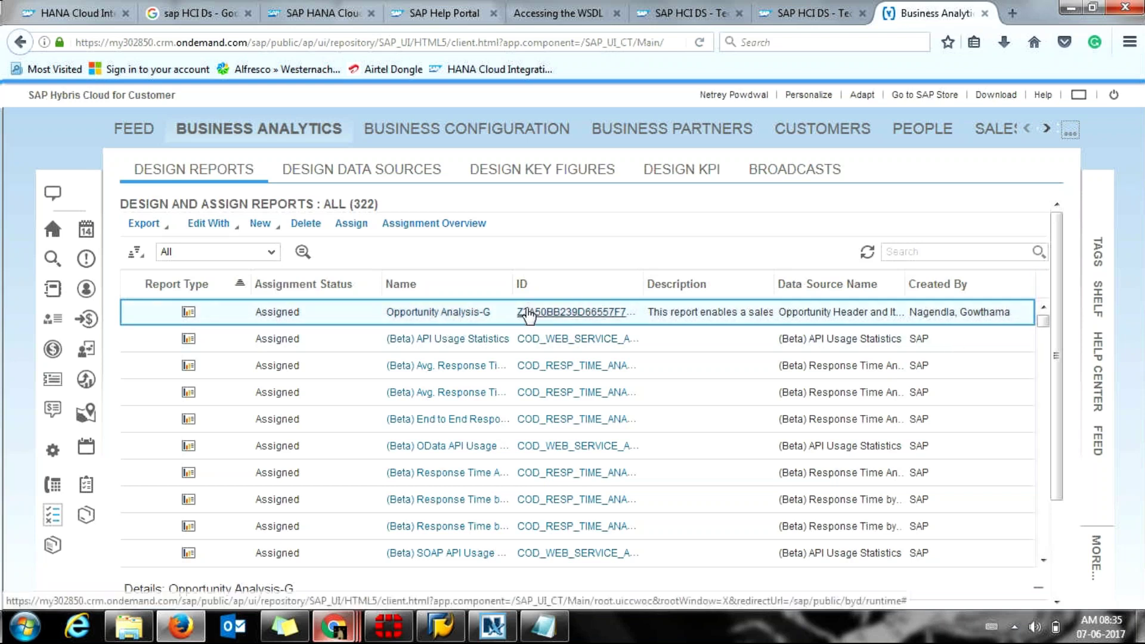
Step: Visit the Business Configuration overview and the Service Agents view of Business Partners
{"action": "left_click", "coordinate": [427, 137]}
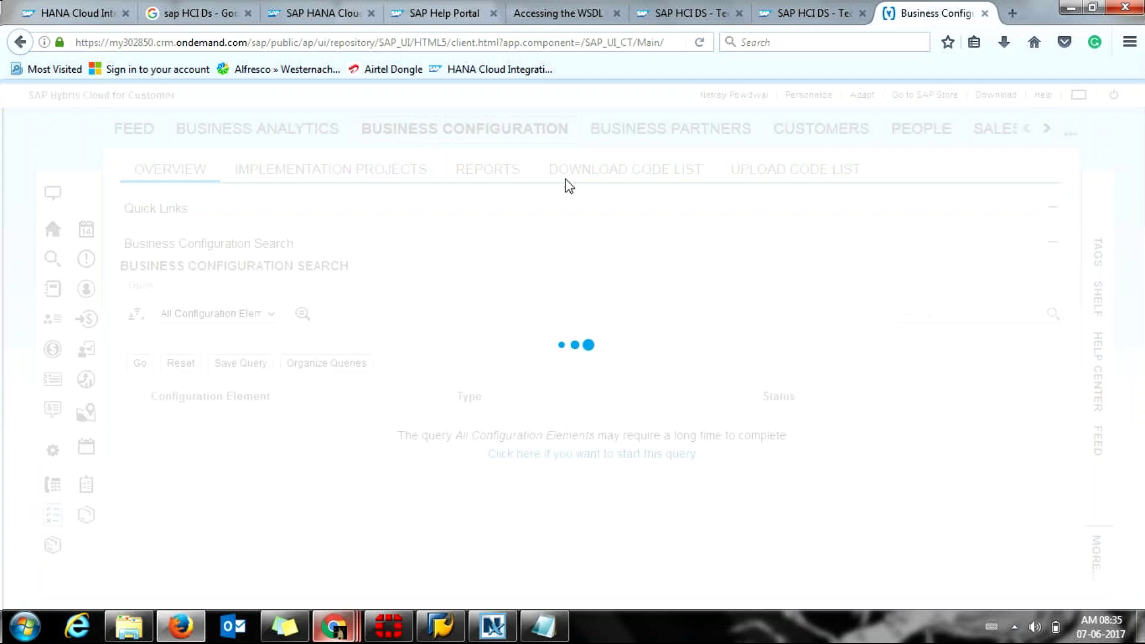
{"action": "left_click", "coordinate": [636, 141]}
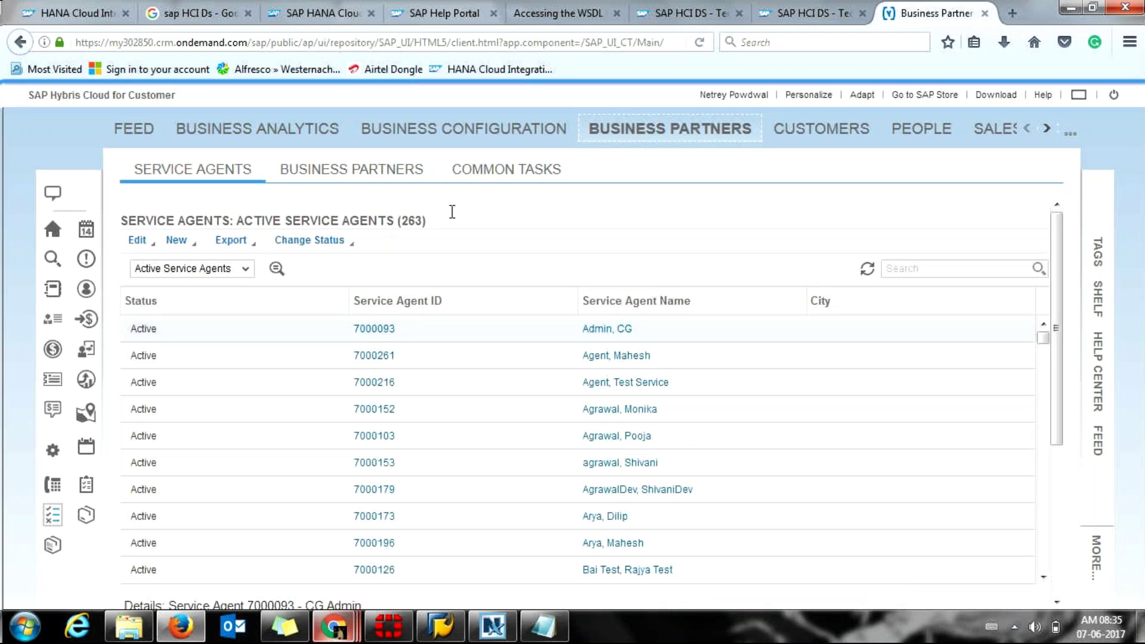
Step: Open the Customers work center and list All accounts
{"action": "left_click", "coordinate": [823, 142]}
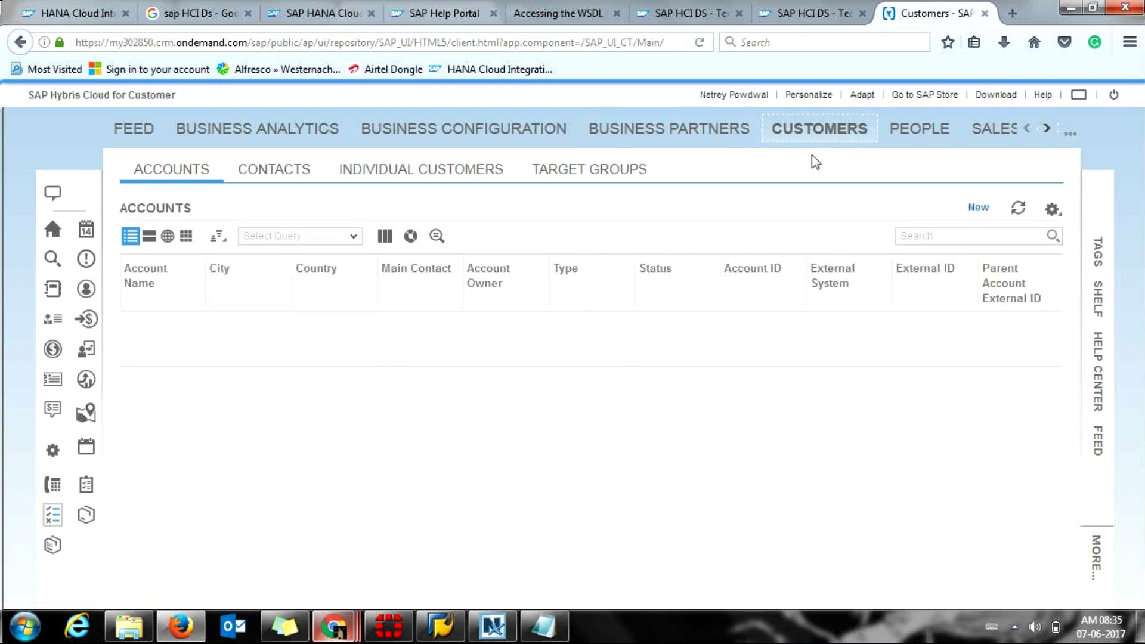
{"action": "left_click", "coordinate": [345, 240]}
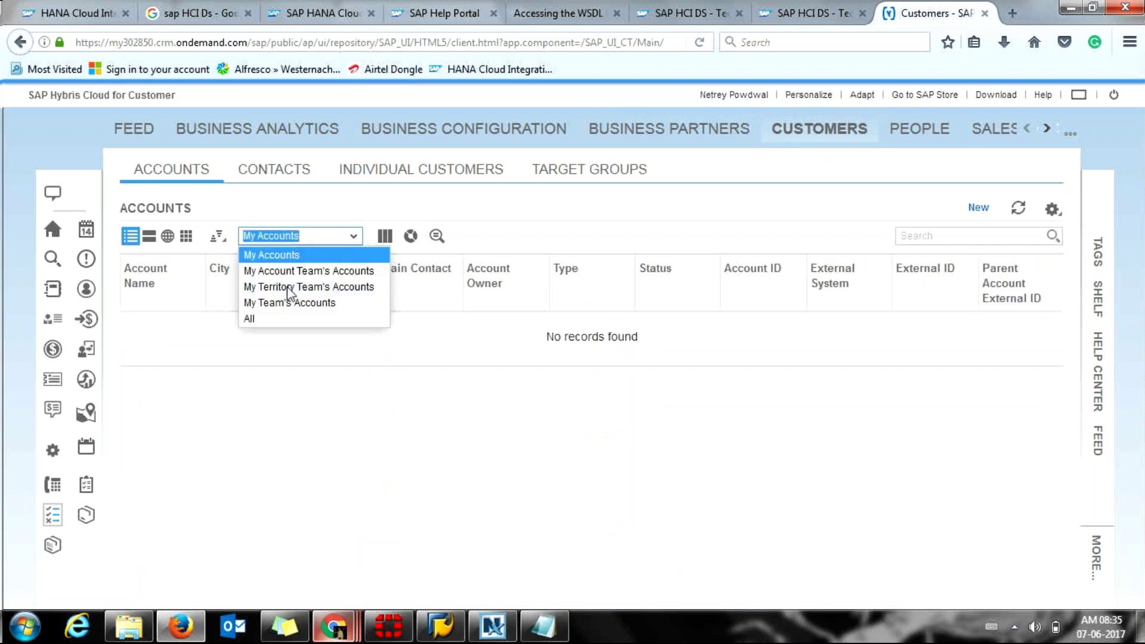
{"action": "left_click", "coordinate": [263, 318]}
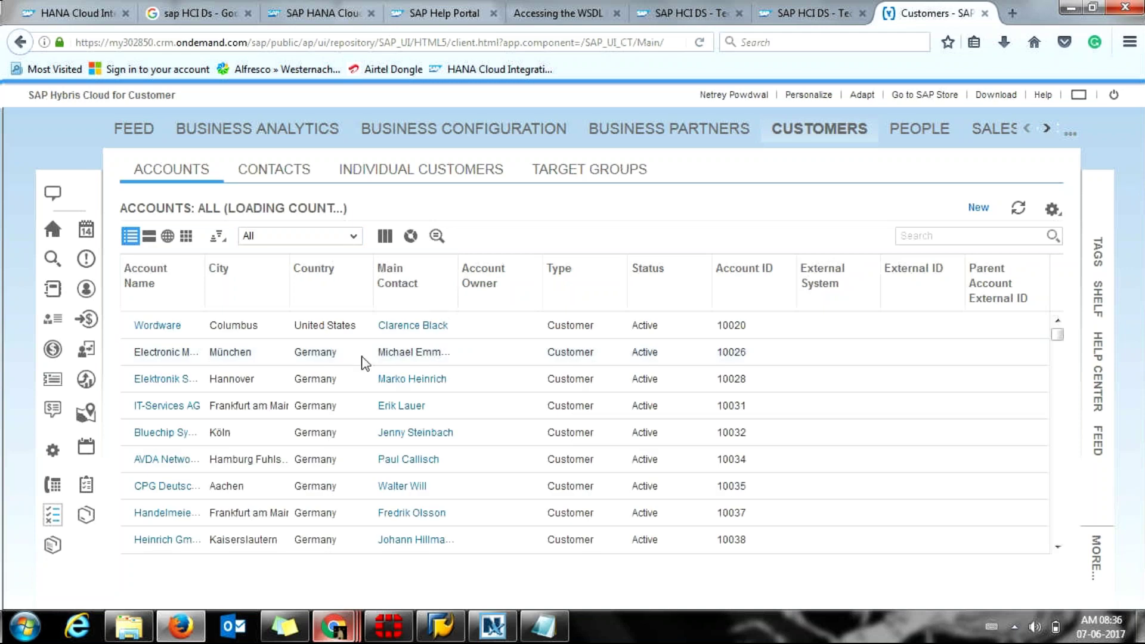
Step: Visit the People work center, and list All target groups in the Sales Campaign work center
{"action": "left_click", "coordinate": [920, 128]}
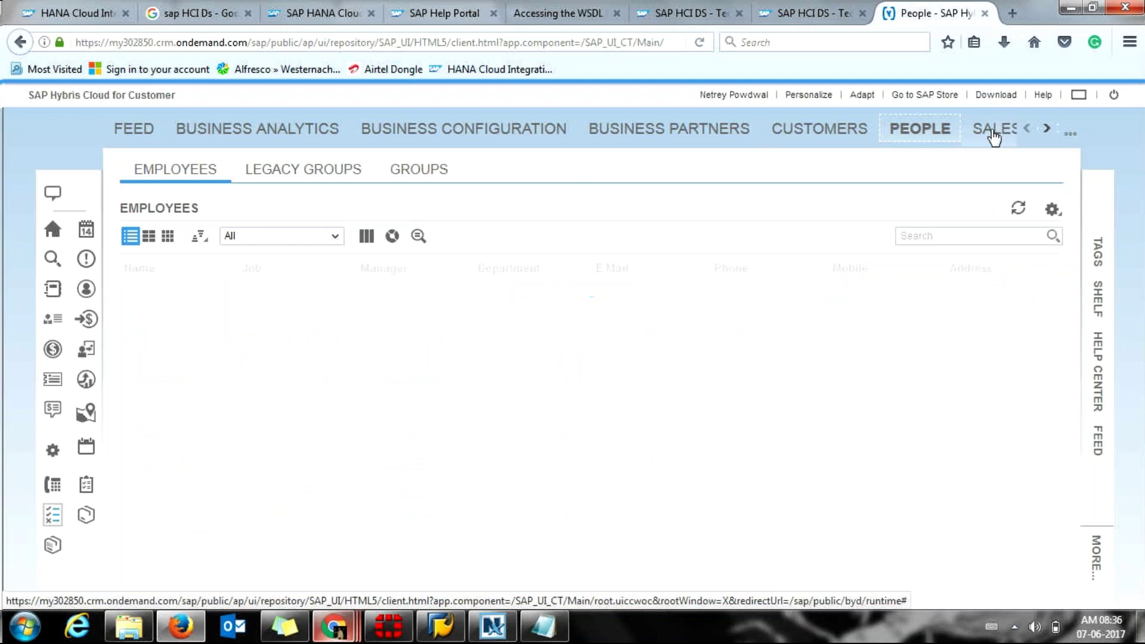
{"action": "left_click", "coordinate": [994, 130]}
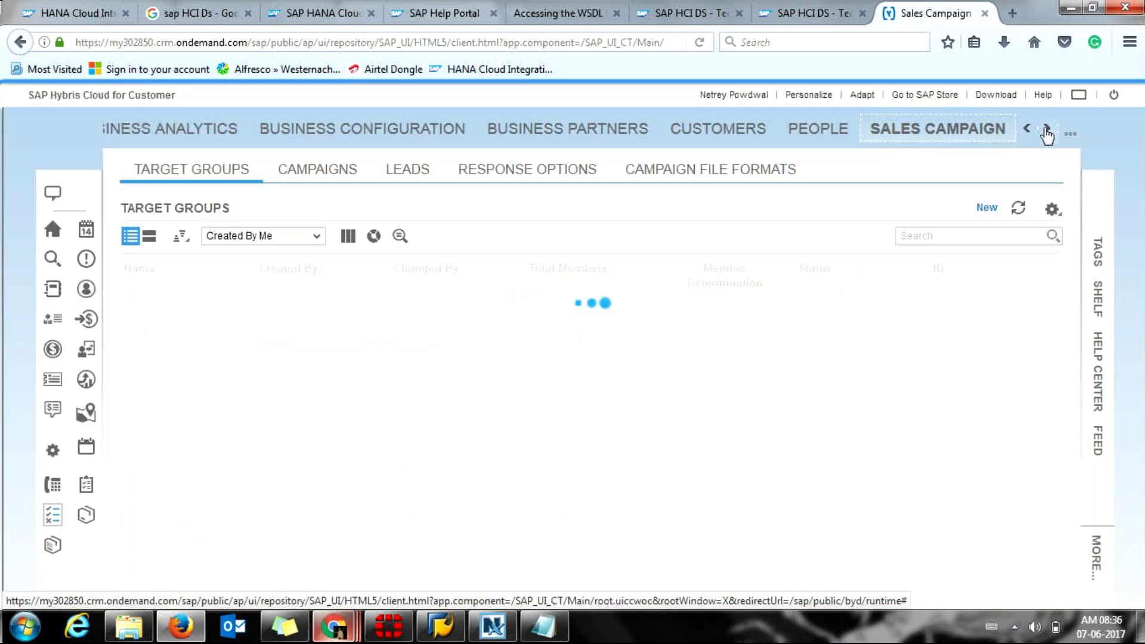
{"action": "left_click", "coordinate": [305, 240]}
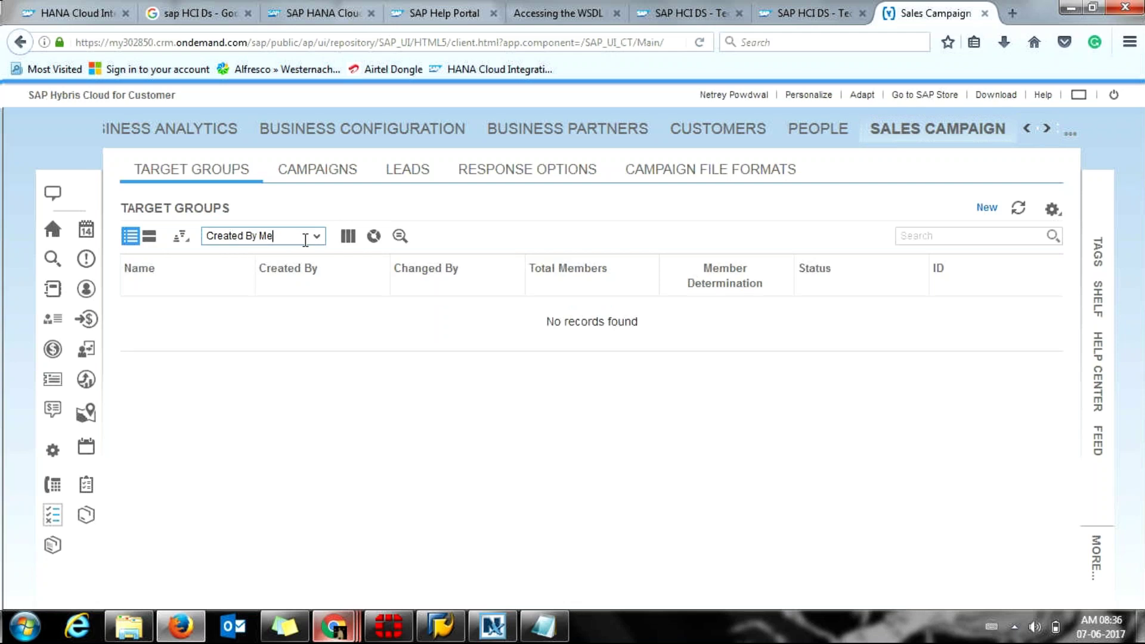
{"action": "left_click", "coordinate": [307, 239]}
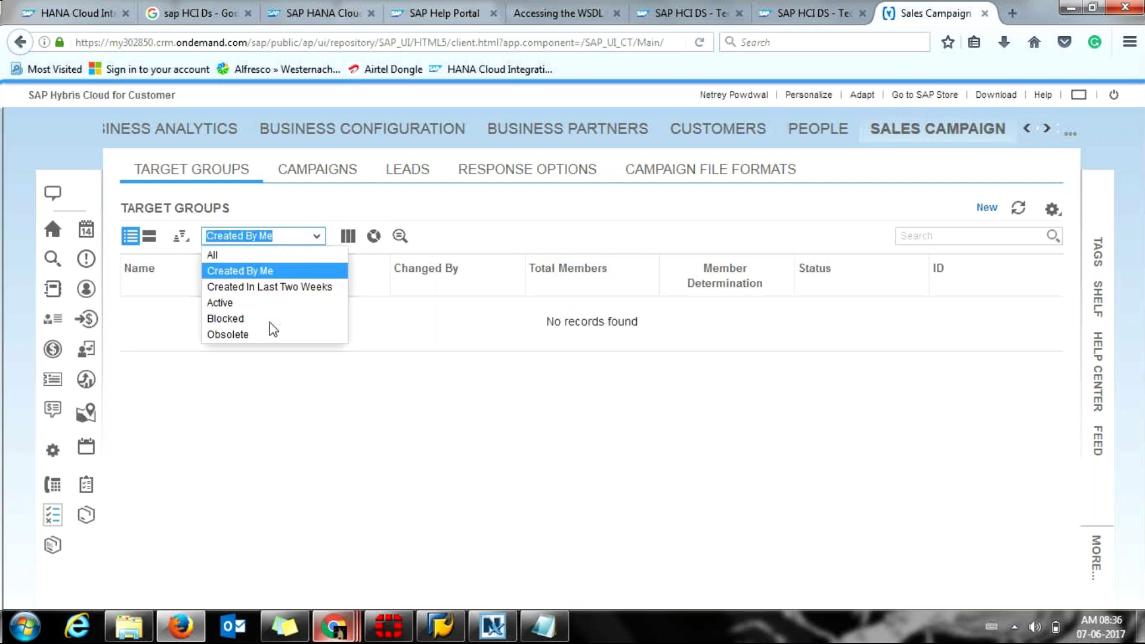
{"action": "left_click", "coordinate": [287, 254]}
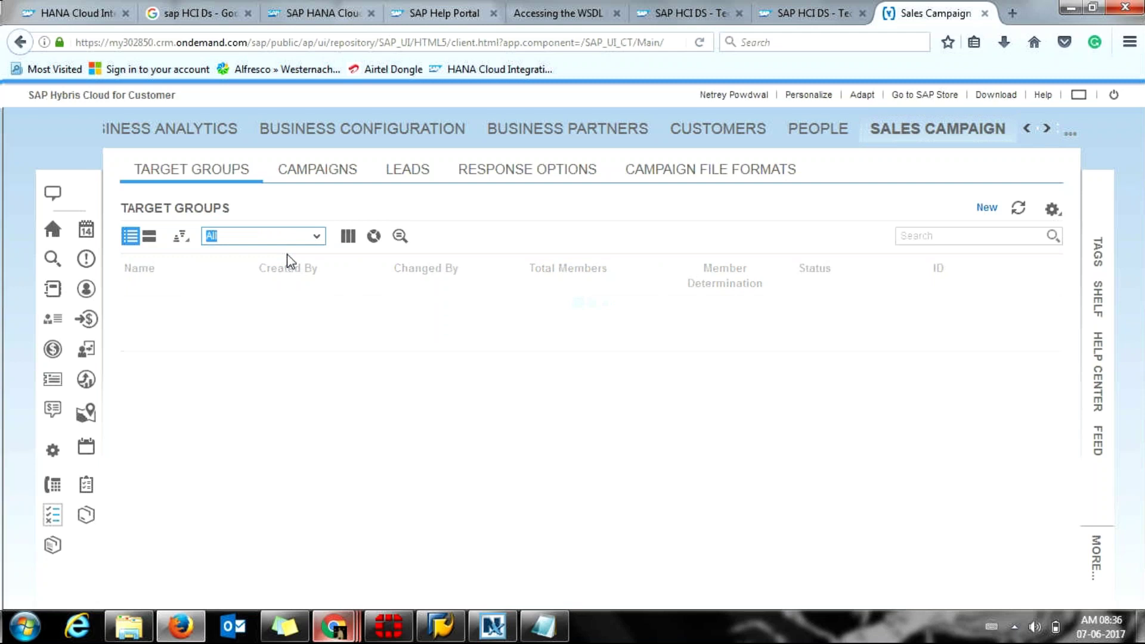
Step: Open the Sales work center and look through its views from Sales Leads to Accountplan View
{"action": "left_click", "coordinate": [834, 133]}
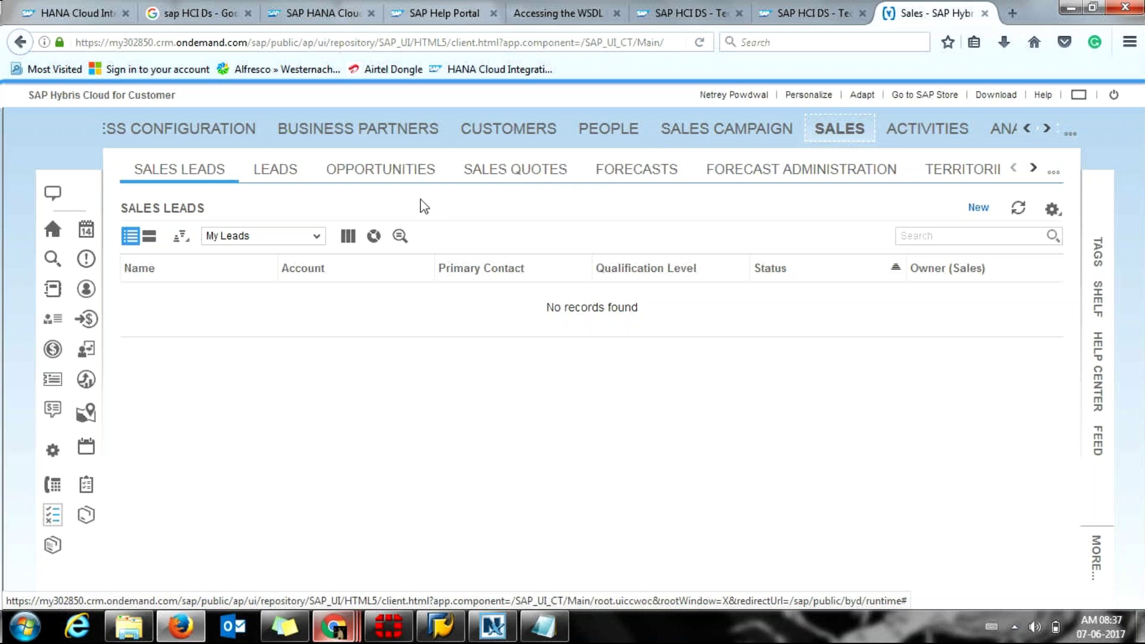
{"action": "left_click", "coordinate": [1034, 172]}
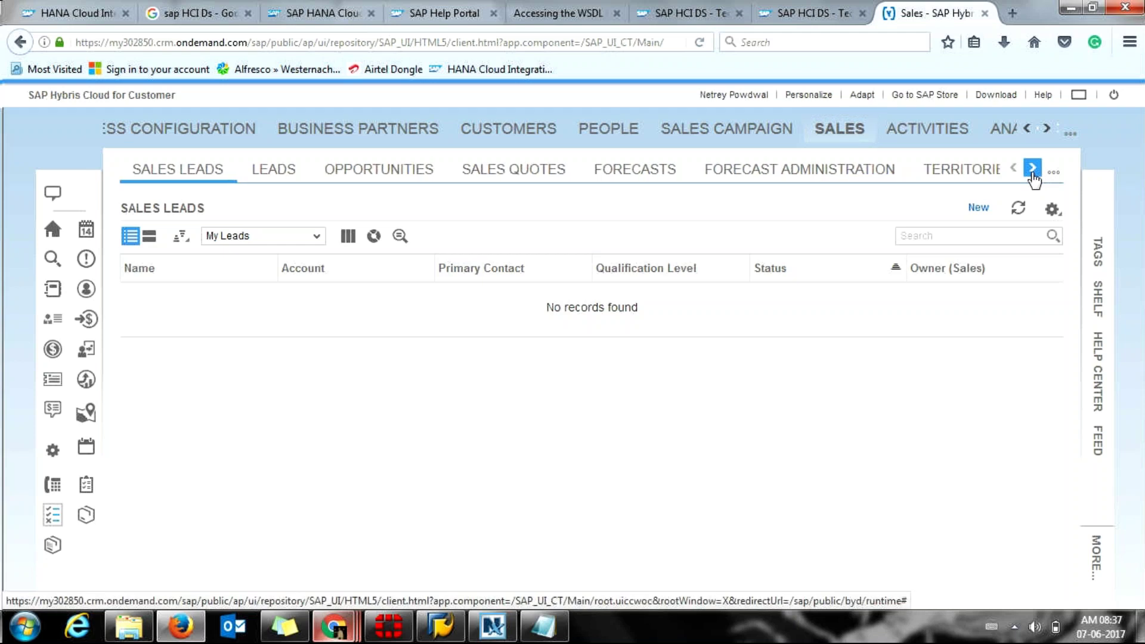
{"action": "left_click", "coordinate": [1034, 172]}
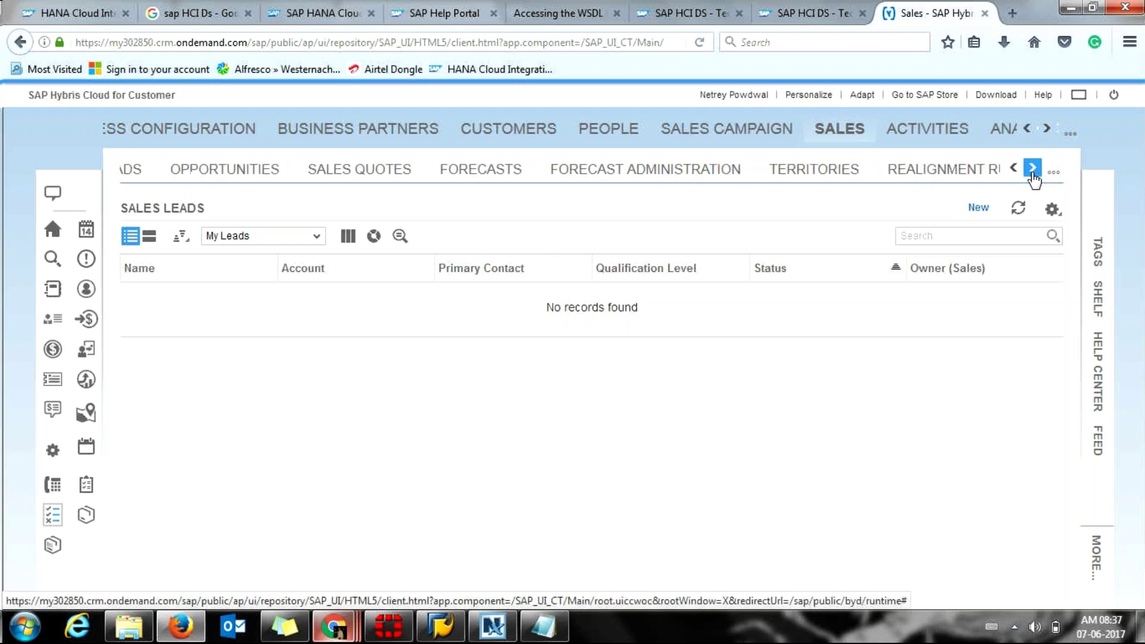
{"action": "left_click", "coordinate": [1033, 172]}
{"action": "left_click", "coordinate": [1034, 171]}
{"action": "left_click", "coordinate": [1034, 173]}
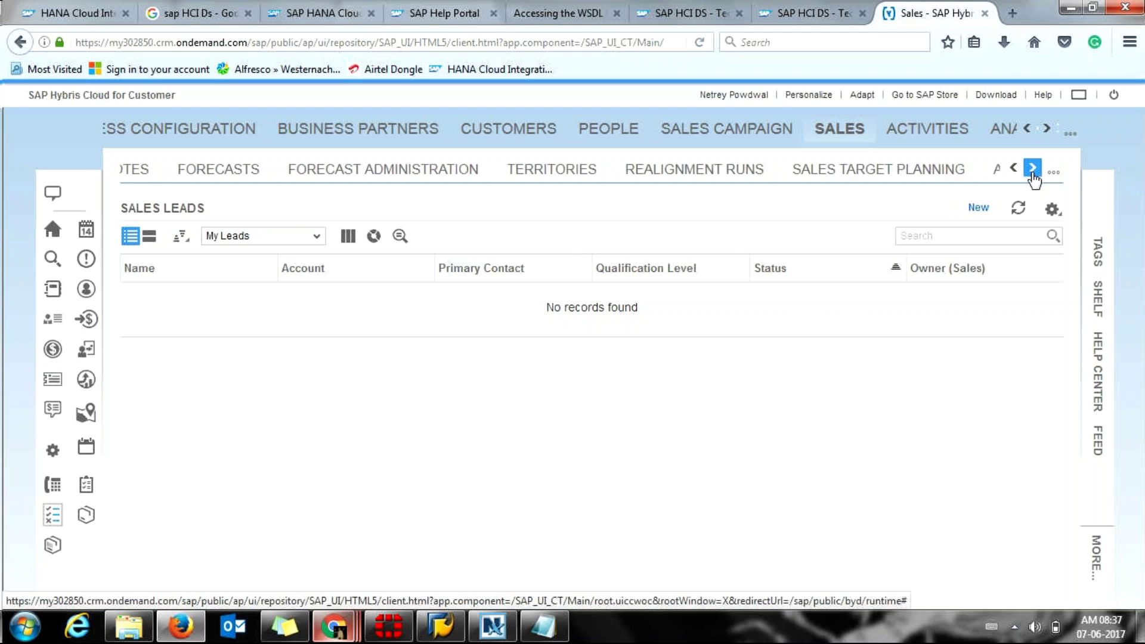
{"action": "left_click", "coordinate": [1034, 173]}
{"action": "left_click", "coordinate": [1034, 172]}
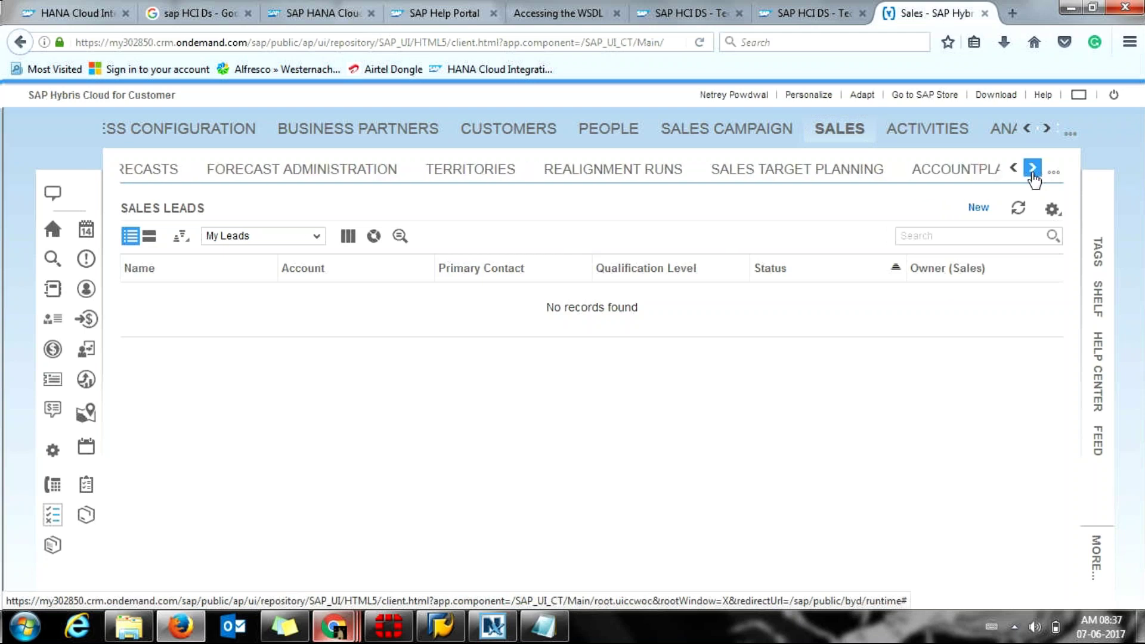
{"action": "left_click", "coordinate": [1034, 173]}
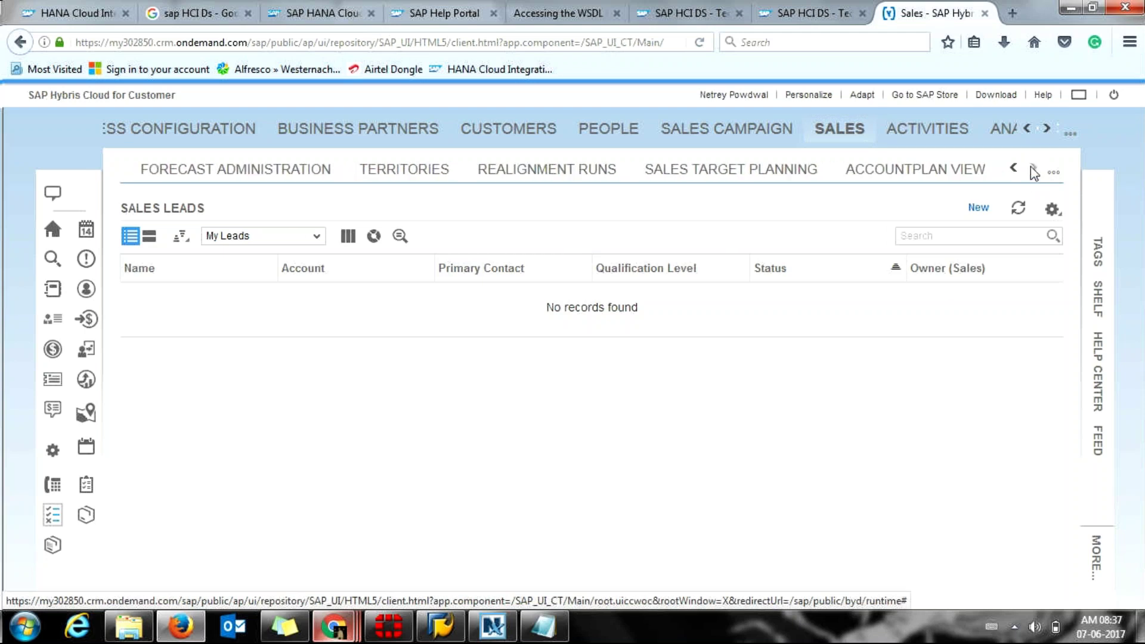
Step: Look over the full work center list and open the Implementation Projects view of Business Configuration
{"action": "left_click", "coordinate": [1071, 135]}
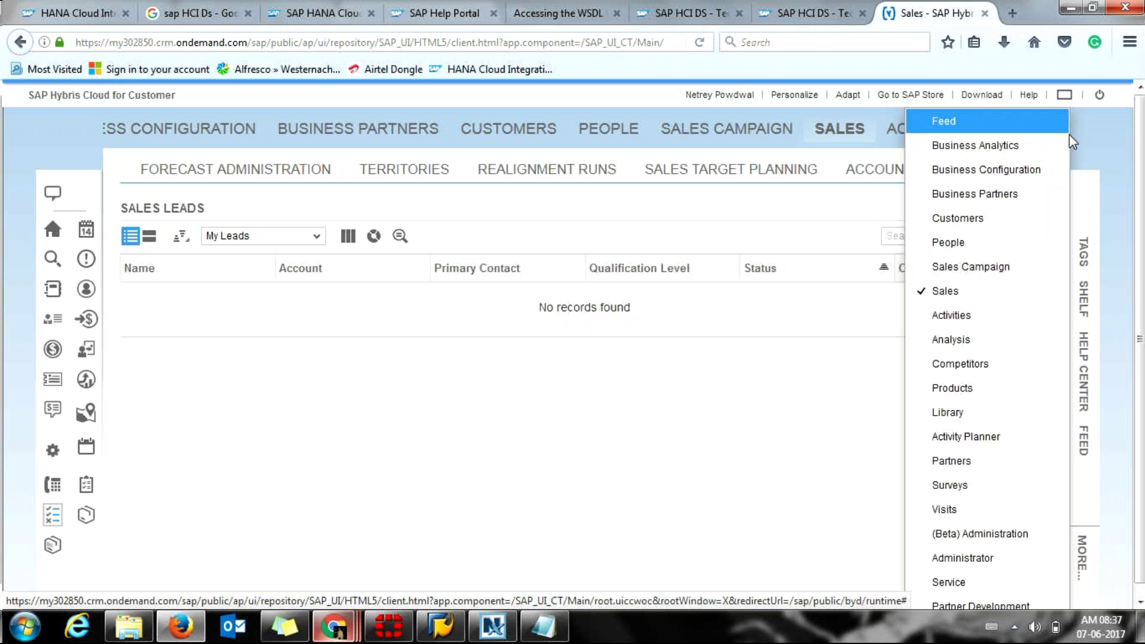
{"action": "left_click", "coordinate": [878, 146]}
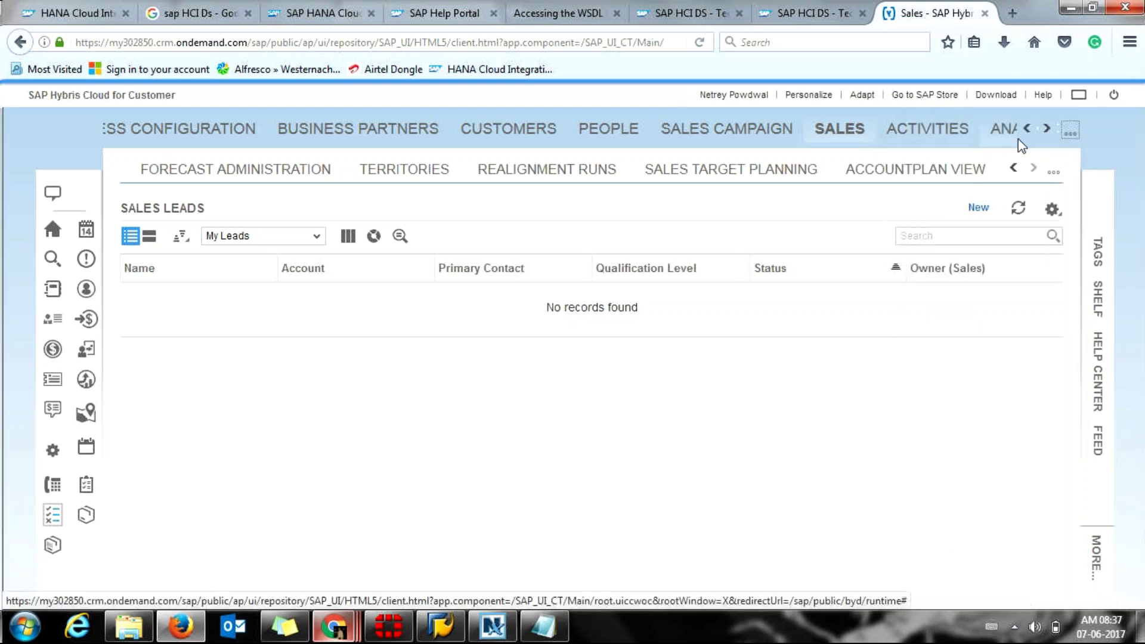
{"action": "left_click", "coordinate": [1071, 130]}
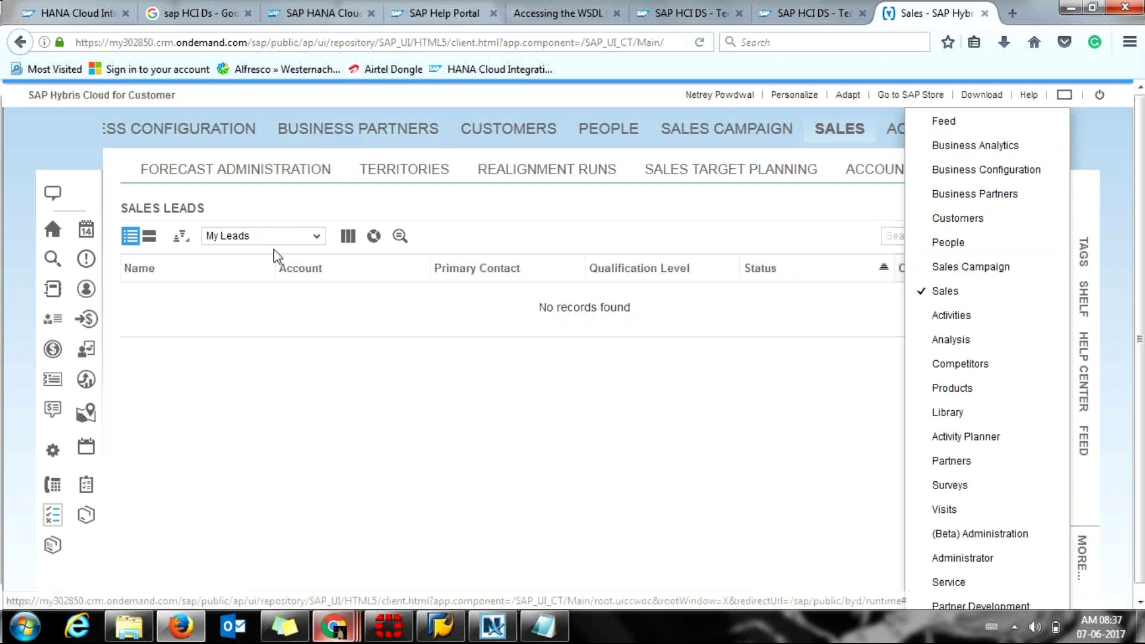
{"action": "left_click", "coordinate": [209, 136]}
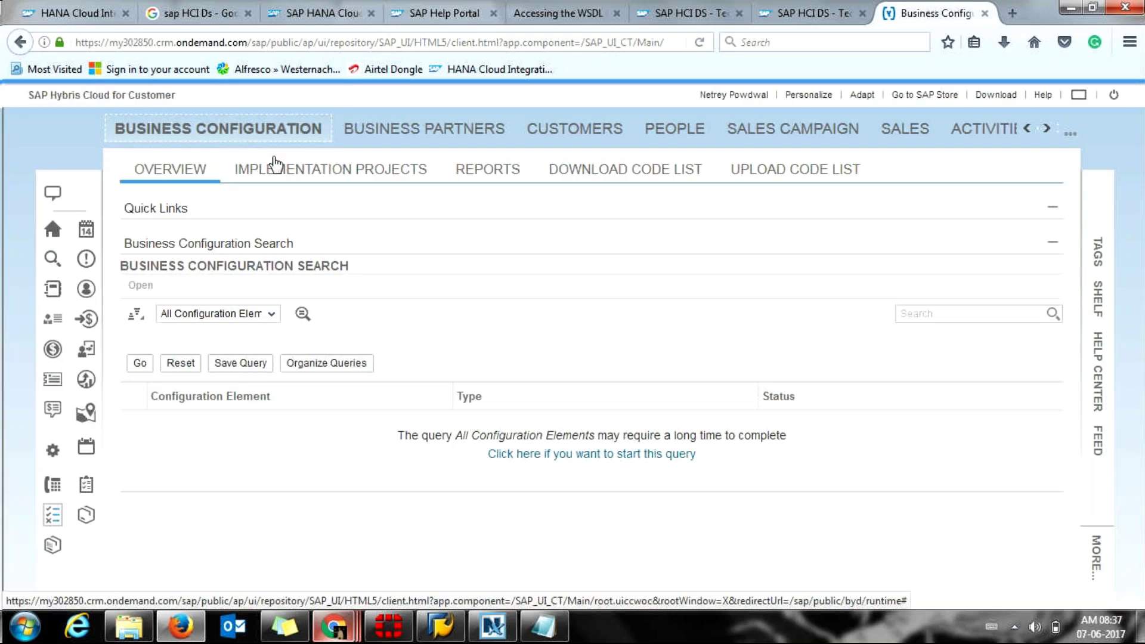
{"action": "left_click", "coordinate": [275, 167]}
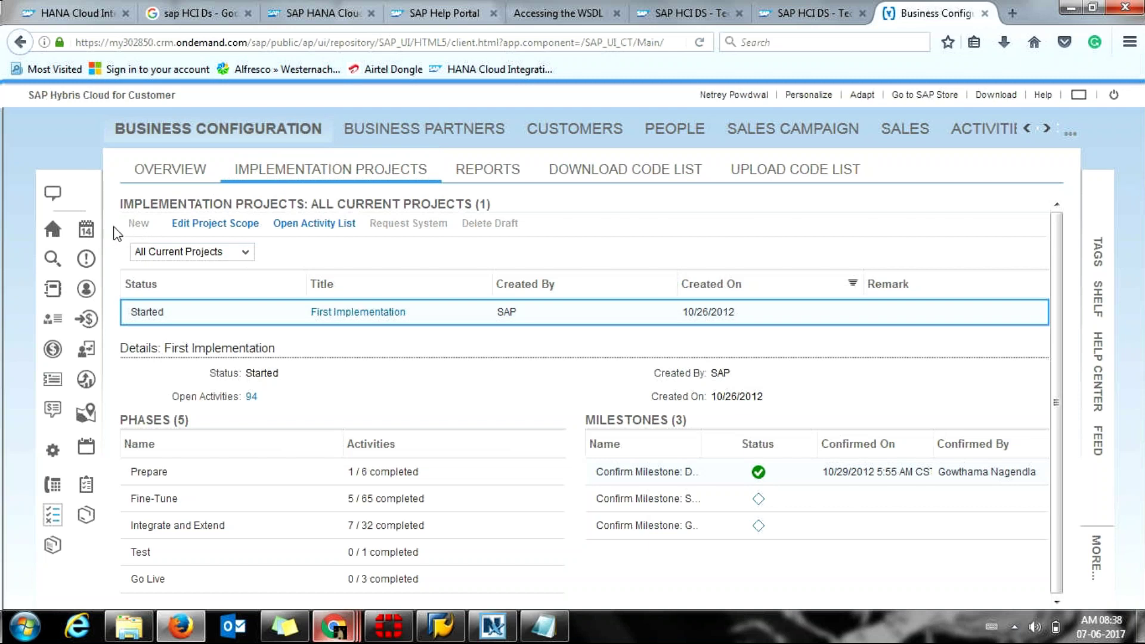
Step: Open the project scope of the First Implementation project for editing
{"action": "left_click", "coordinate": [186, 263]}
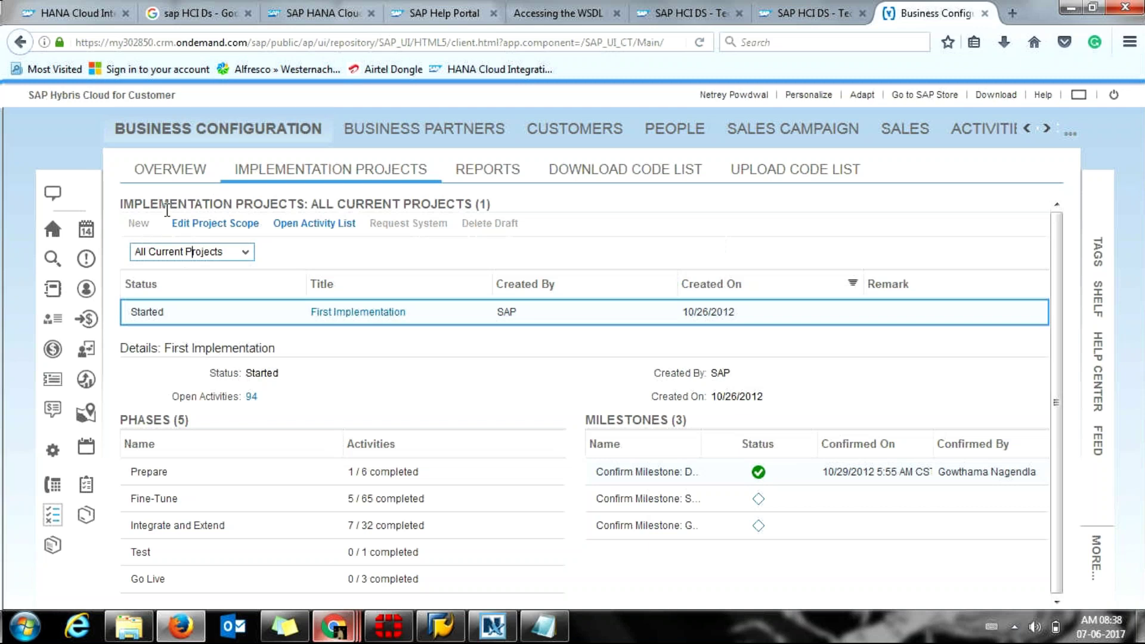
{"action": "left_click", "coordinate": [176, 231]}
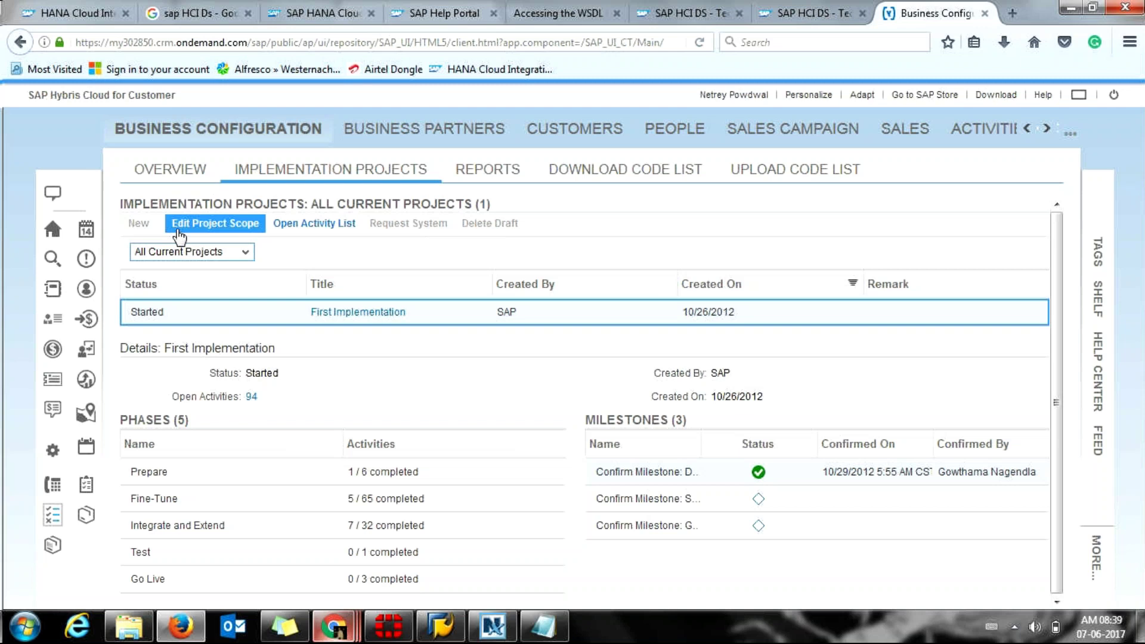
{"action": "left_click", "coordinate": [179, 236]}
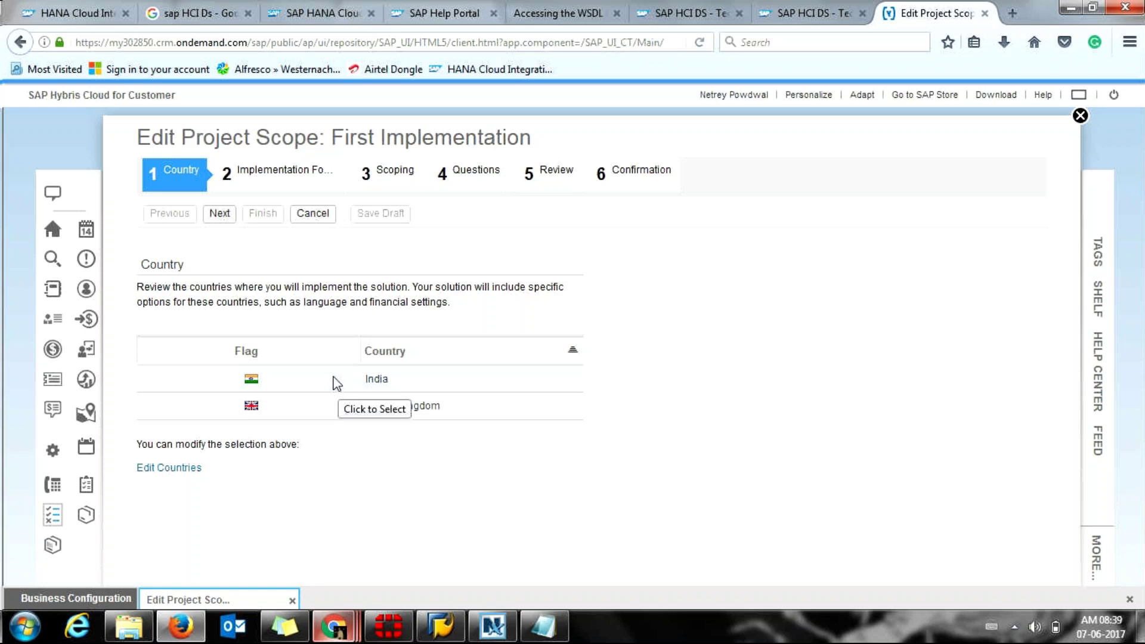
Step: Advance the project scope past Country and Implementation Focus to Scoping, and look through the scoping elements down to Partner Channel Management
{"action": "left_click", "coordinate": [216, 215]}
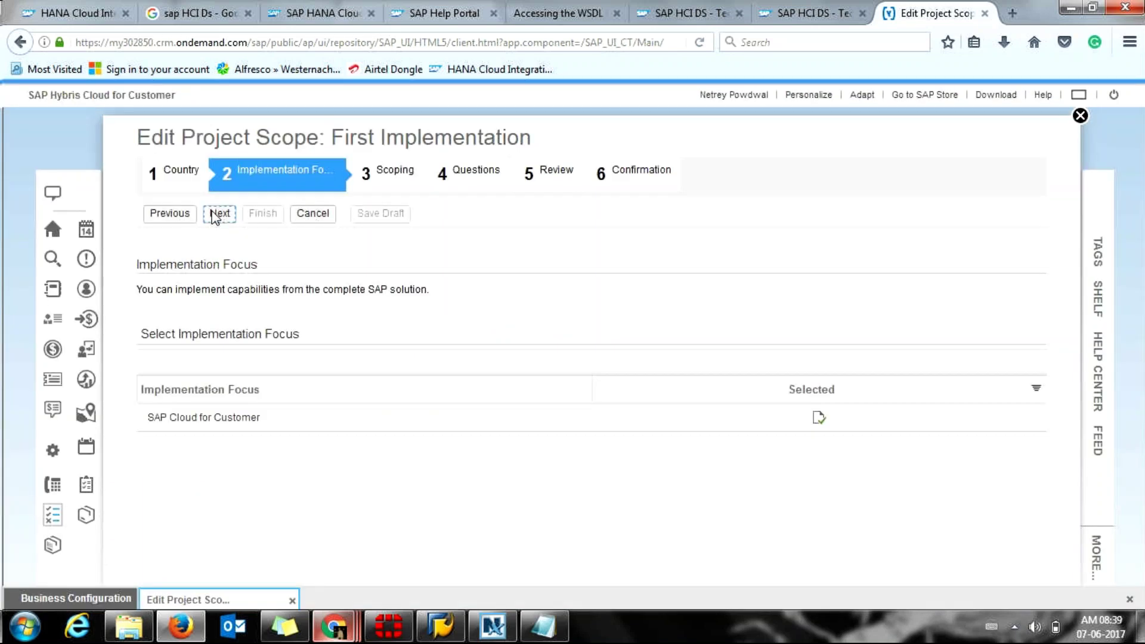
{"action": "left_click", "coordinate": [213, 214]}
{"action": "left_click", "coordinate": [215, 219]}
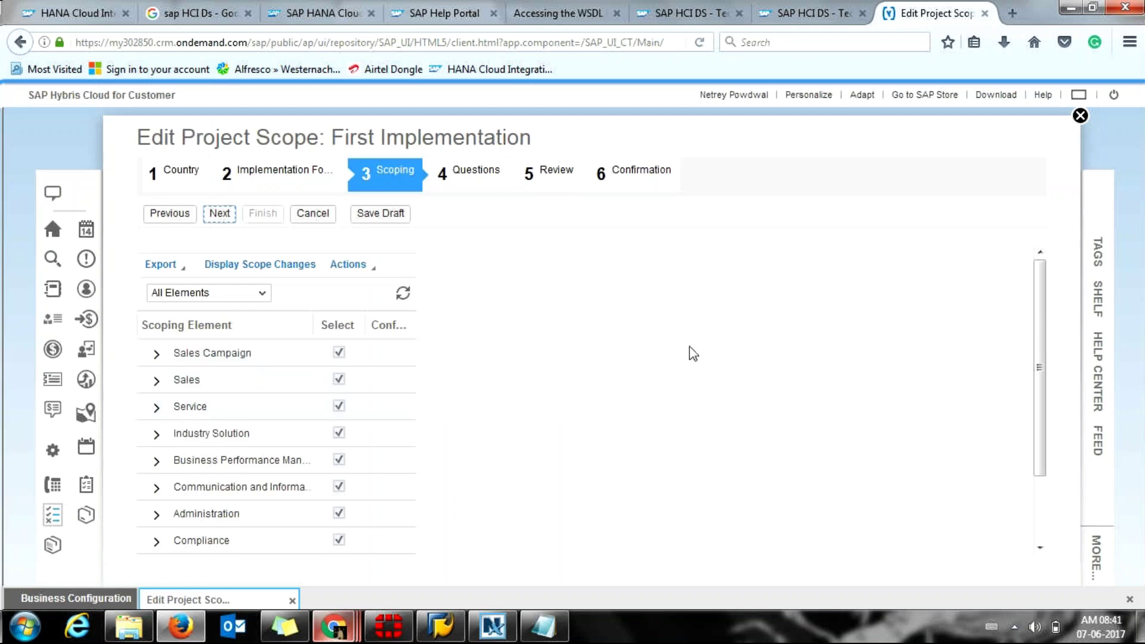
{"action": "left_click_drag", "start_coordinate": [1039, 304], "coordinate": [1031, 436]}
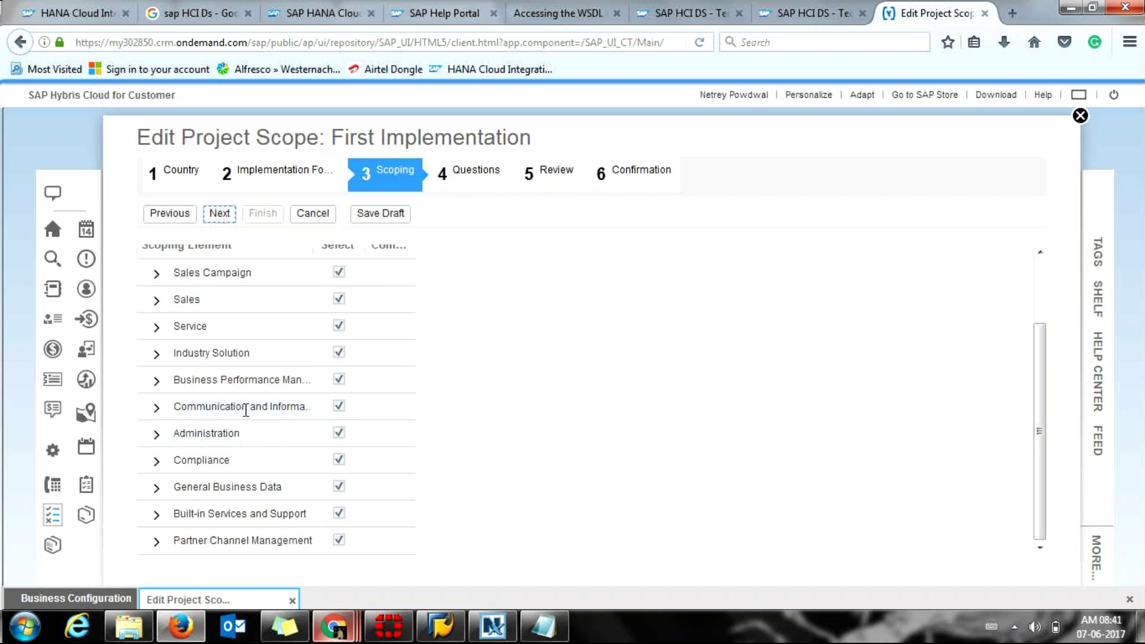
Step: Expand the Communication and Information scoping element, and check the sub-elements of Sales Campaign before collapsing it again
{"action": "left_click", "coordinate": [156, 410]}
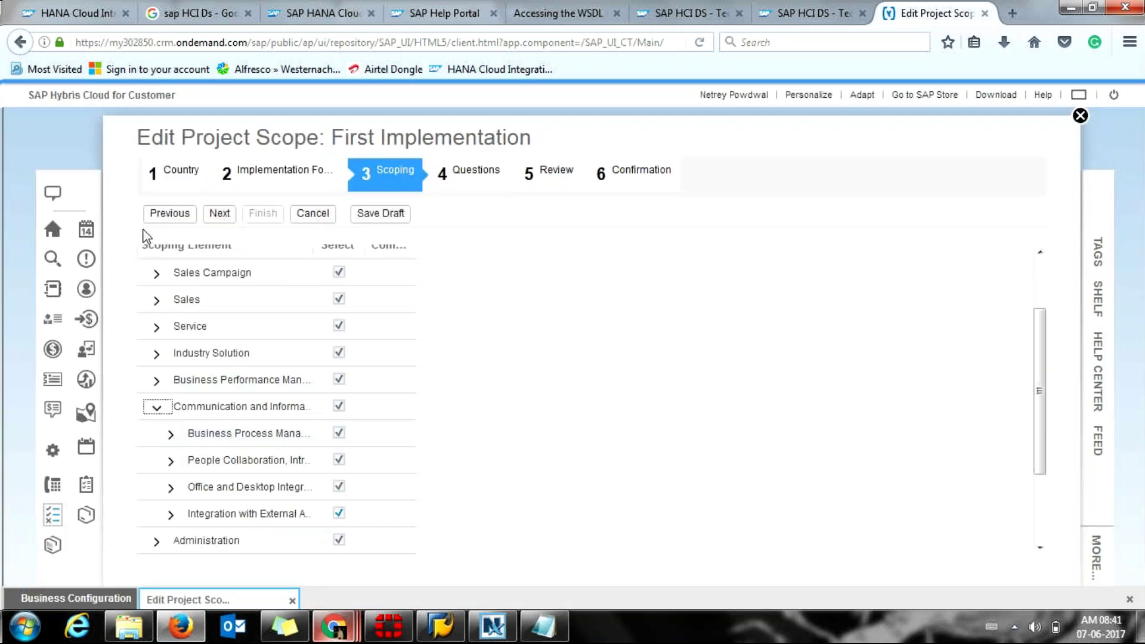
{"action": "left_click", "coordinate": [153, 278]}
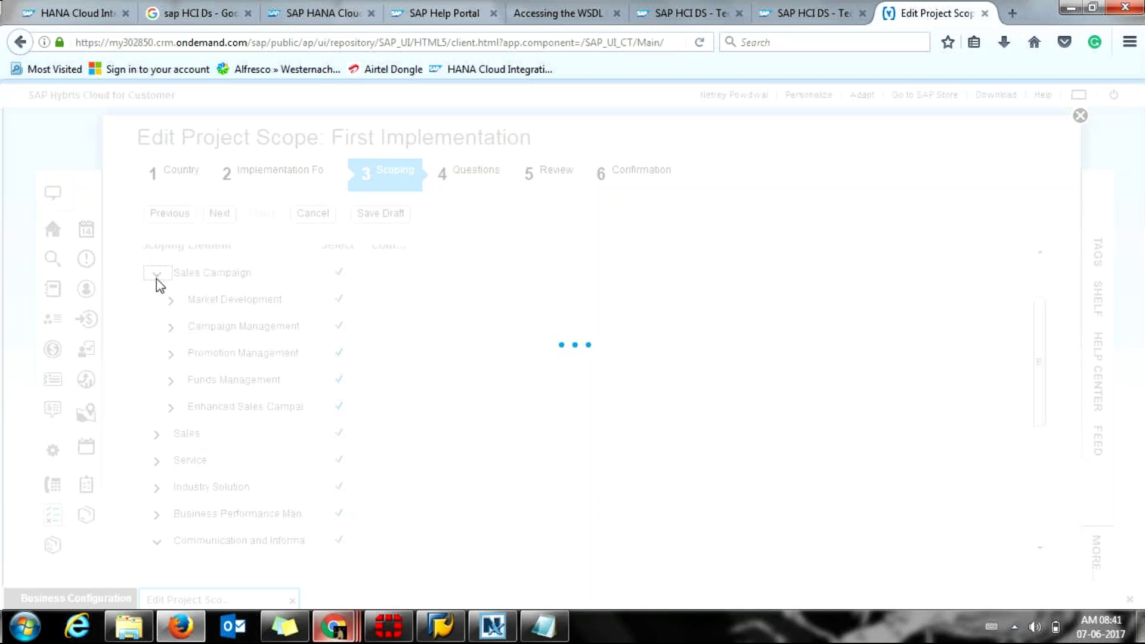
{"action": "left_click", "coordinate": [156, 276]}
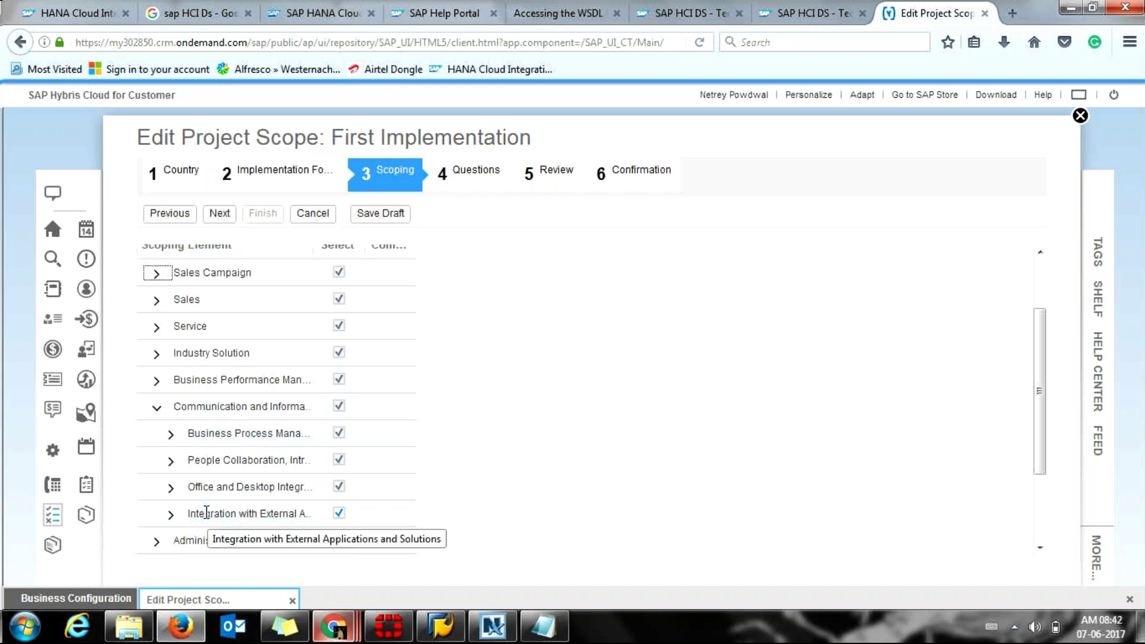
Step: Expand Integration with External Applications and Solutions and look through its integration elements and their scope selections
{"action": "left_click", "coordinate": [168, 515]}
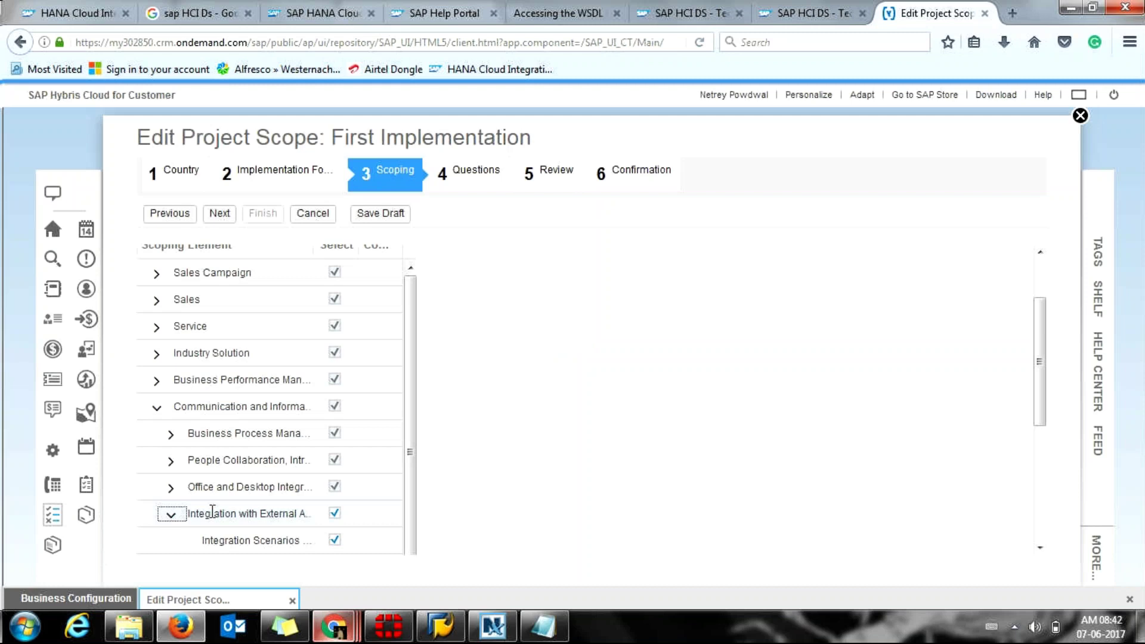
{"action": "scroll", "coordinate": [1051, 511], "scroll_direction": "down", "scroll_amount": 4}
{"action": "scroll", "coordinate": [1050, 505], "scroll_direction": "down", "scroll_amount": 1}
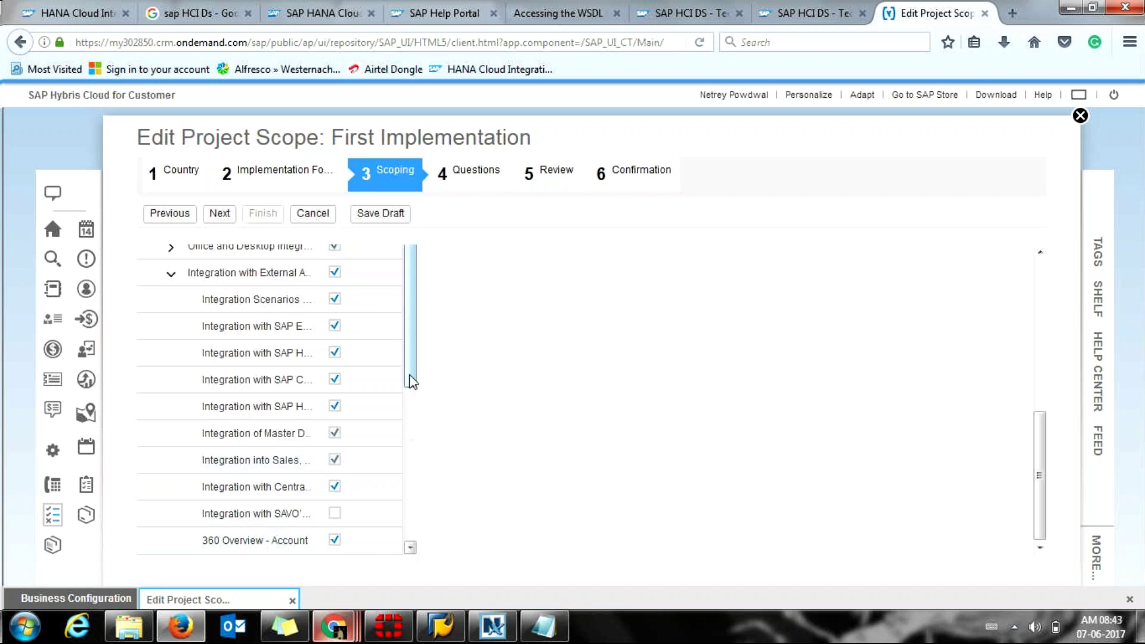
{"action": "scroll", "coordinate": [402, 430], "scroll_direction": "down", "scroll_amount": 2}
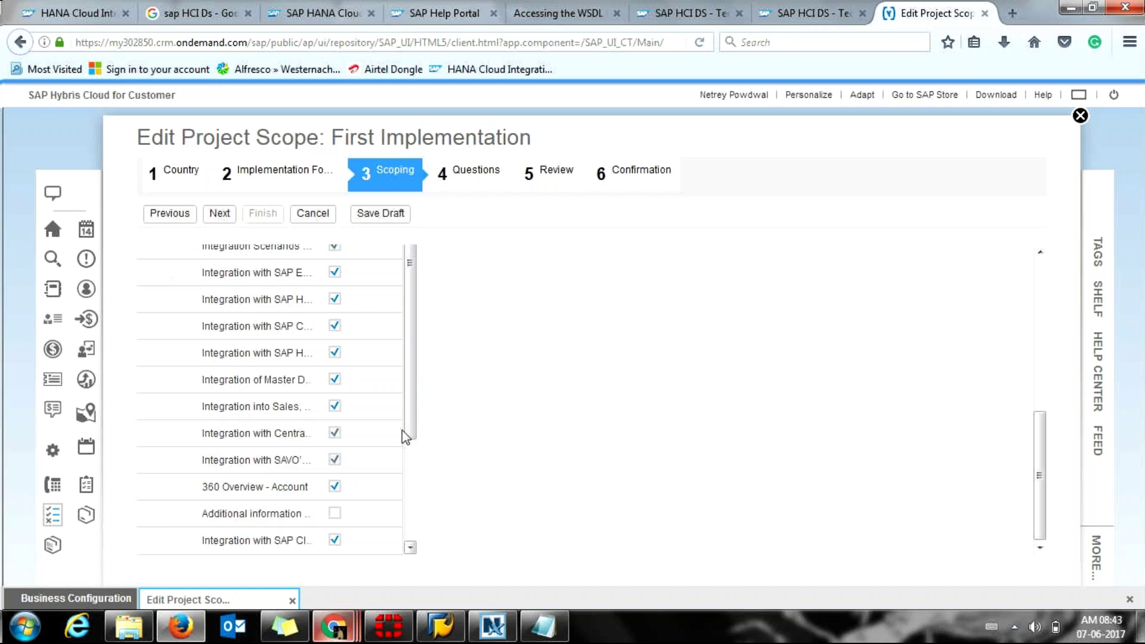
{"action": "scroll", "coordinate": [411, 448], "scroll_direction": "down", "scroll_amount": 1}
{"action": "scroll", "coordinate": [404, 464], "scroll_direction": "down", "scroll_amount": 1}
{"action": "scroll", "coordinate": [401, 376], "scroll_direction": "up", "scroll_amount": 4}
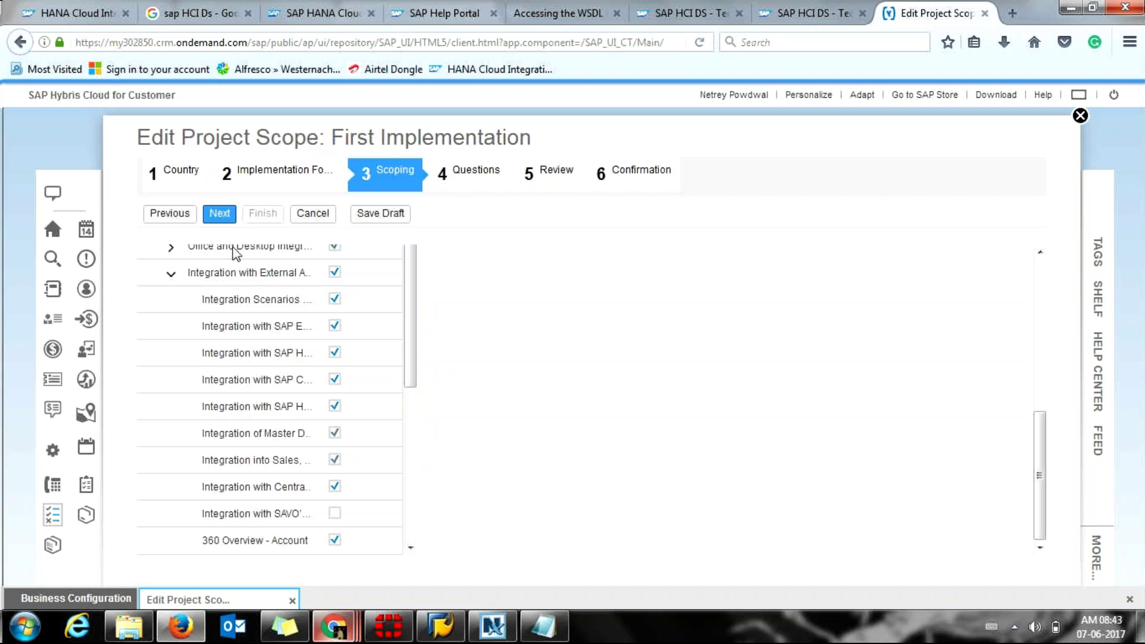
Step: Advance the project scope from Scoping to Questions
{"action": "left_click", "coordinate": [230, 219]}
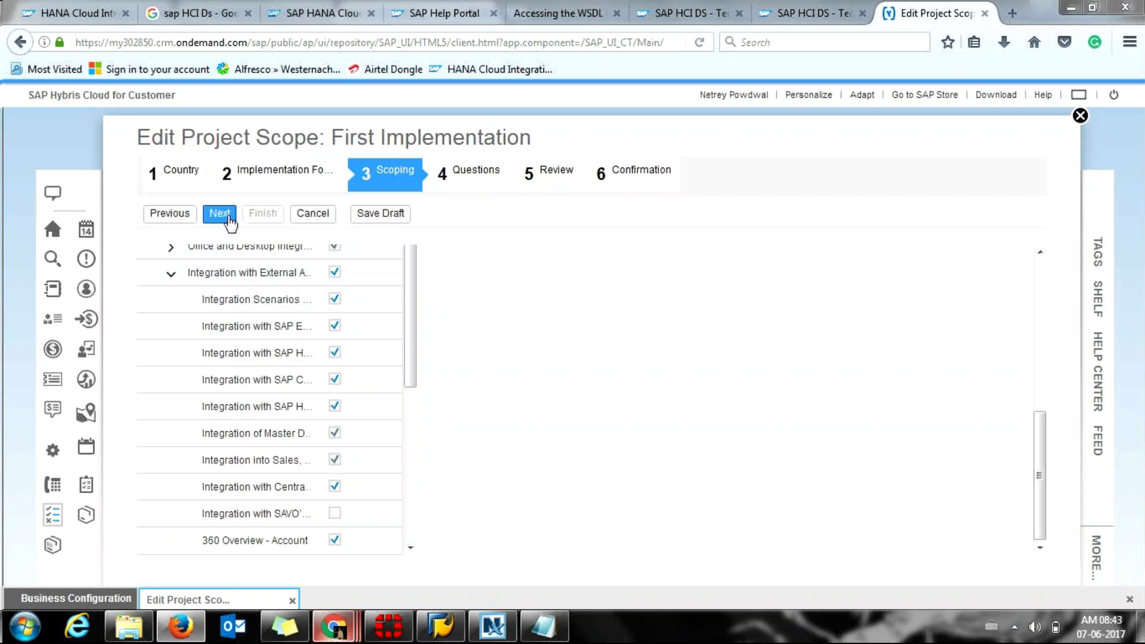
{"action": "key", "text": "alt+Tab"}
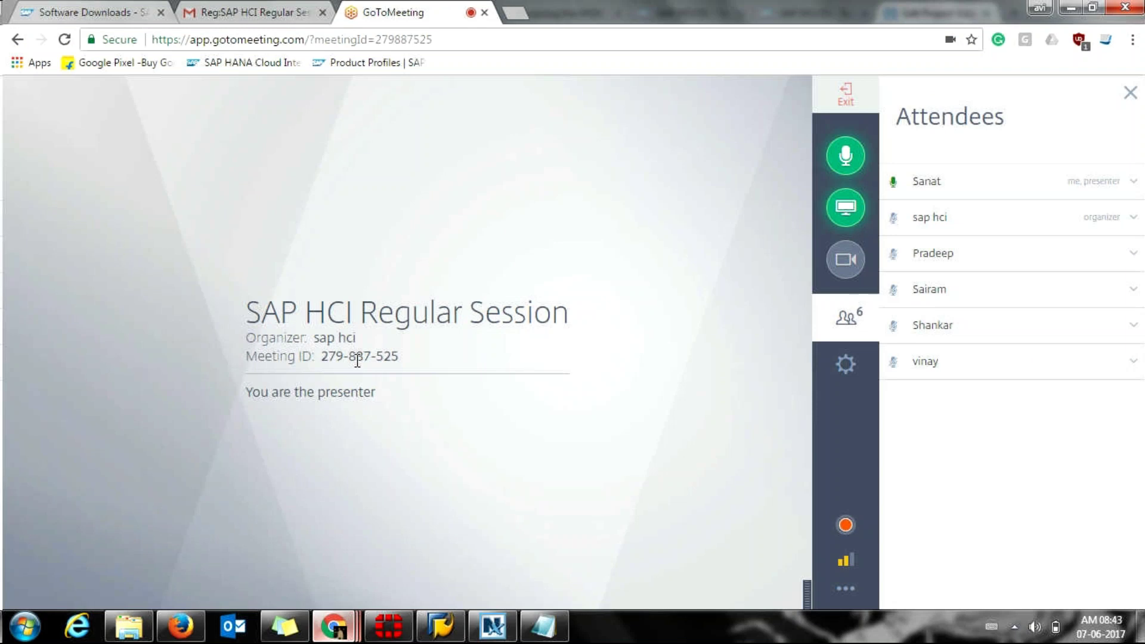
{"action": "key", "text": "alt+Tab"}
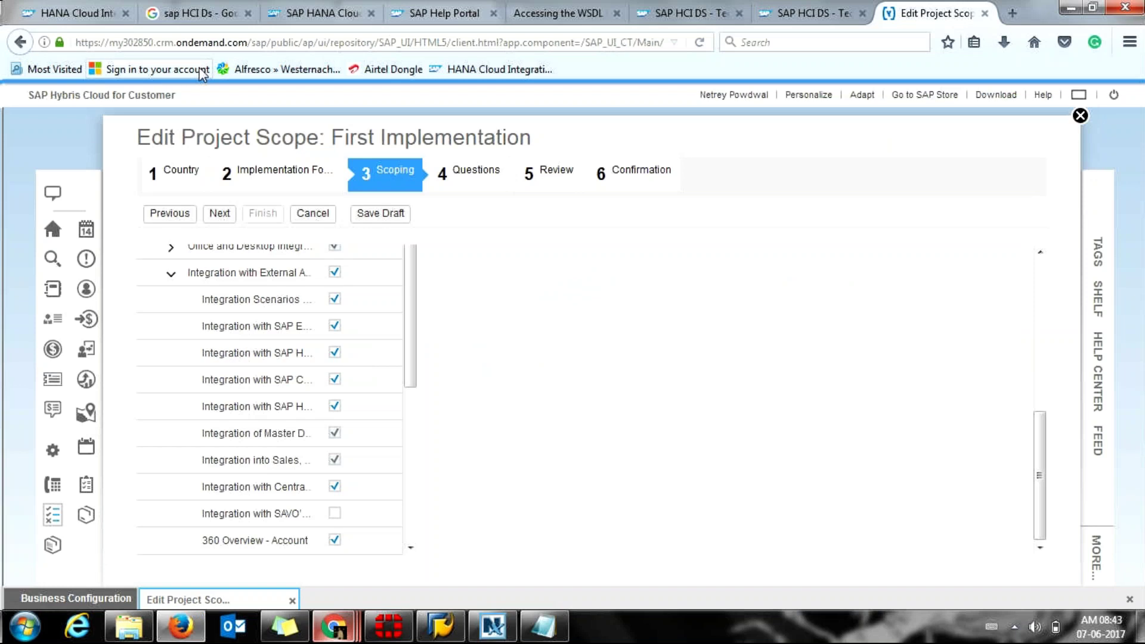
{"action": "left_click", "coordinate": [221, 225]}
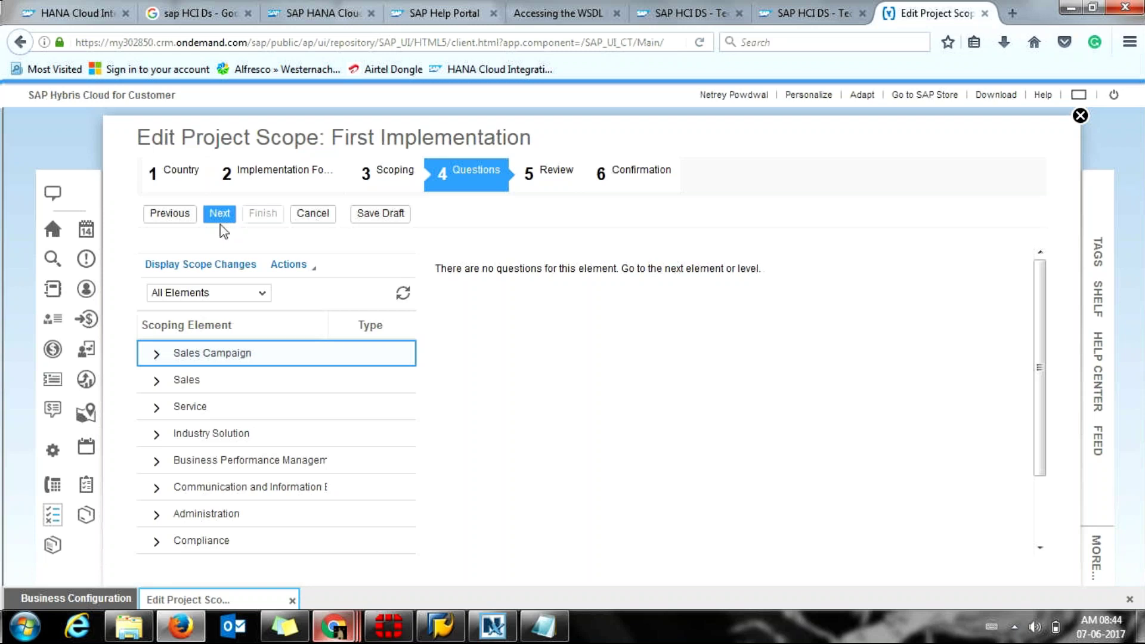
{"action": "left_click", "coordinate": [222, 221]}
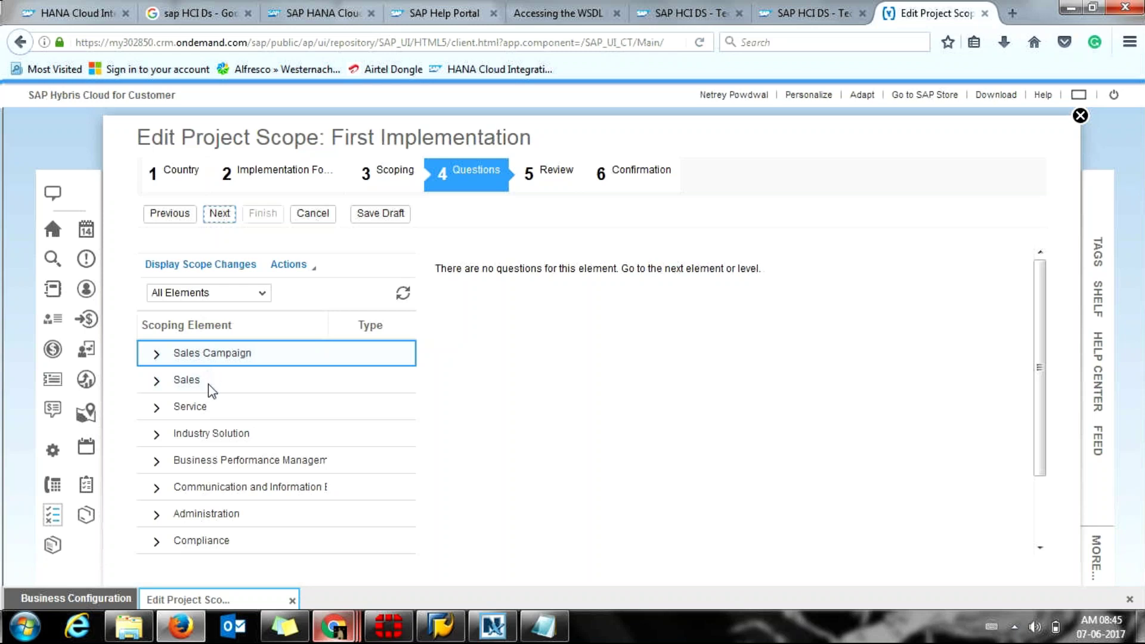
Step: Expand the Communication and Information element under Questions and look through the scoping elements down to Partner Channel Management
{"action": "left_click", "coordinate": [206, 416]}
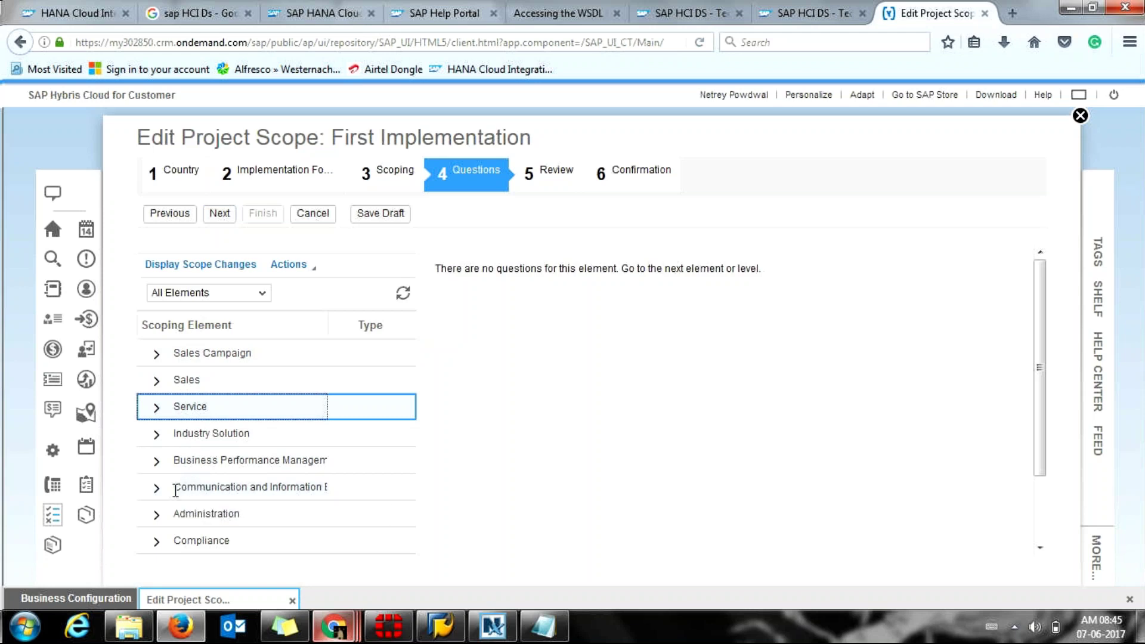
{"action": "left_click", "coordinate": [157, 490]}
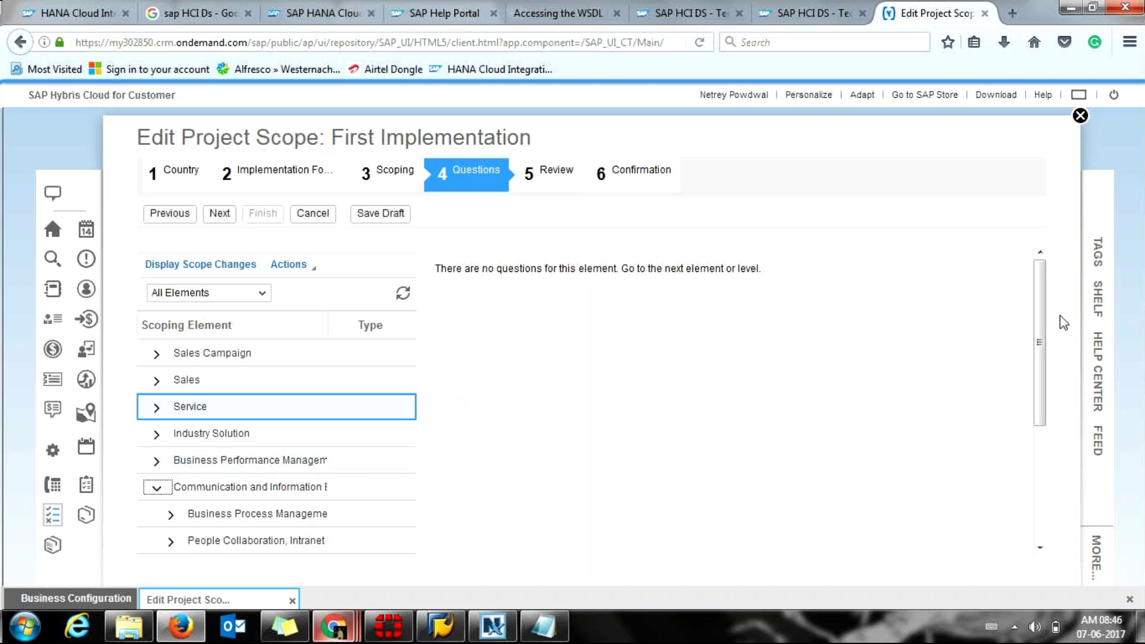
{"action": "left_click_drag", "start_coordinate": [1036, 319], "coordinate": [1038, 433]}
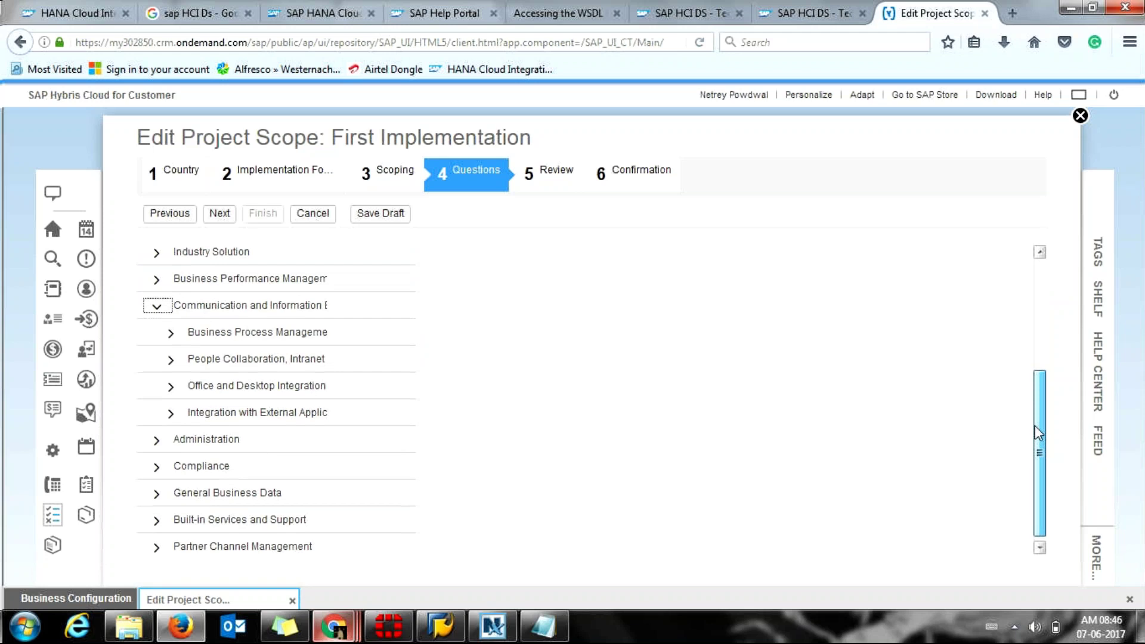
{"action": "left_click_drag", "start_coordinate": [1035, 425], "coordinate": [1036, 428]}
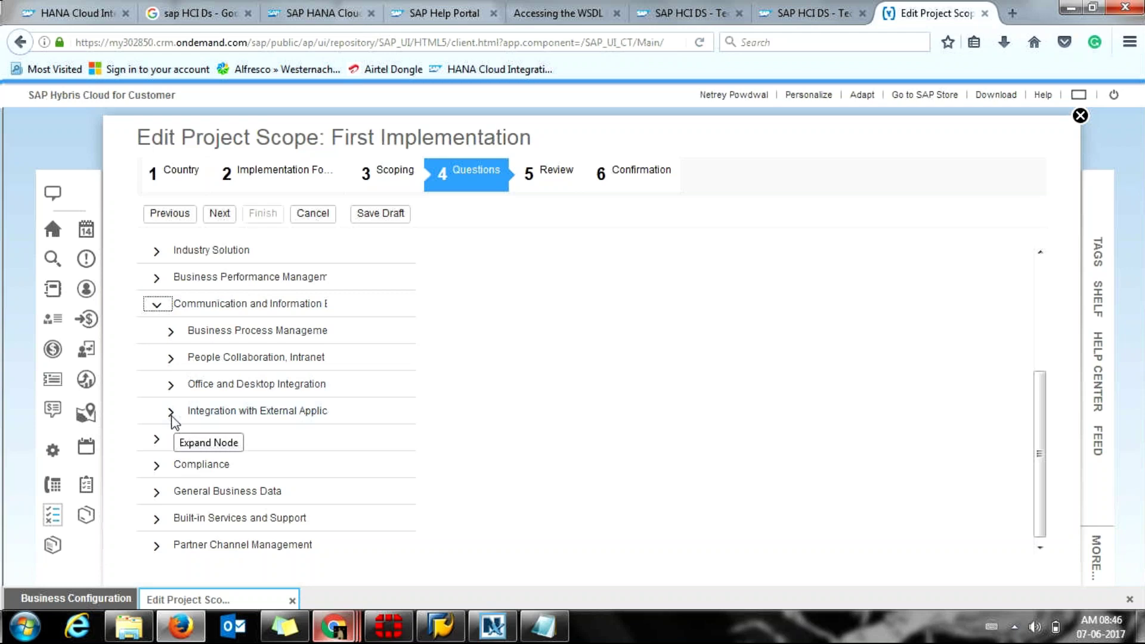
{"action": "left_click_drag", "start_coordinate": [1031, 477], "coordinate": [1064, 440]}
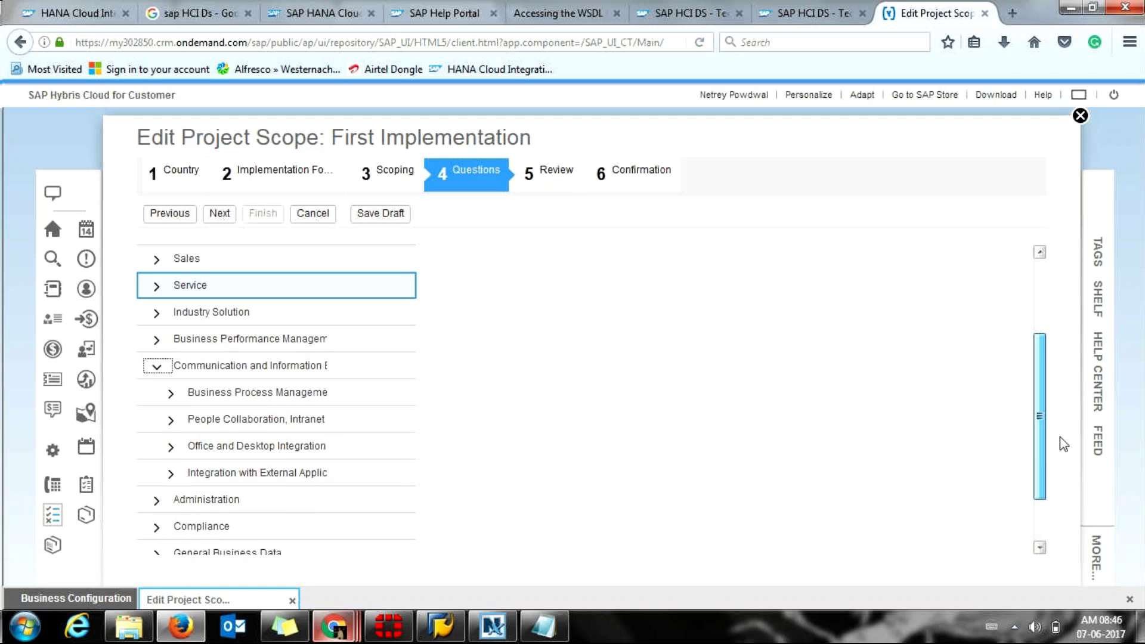
{"action": "scroll", "coordinate": [1060, 440], "scroll_direction": "down", "scroll_amount": 1}
{"action": "scroll", "coordinate": [1064, 450], "scroll_direction": "down", "scroll_amount": 1}
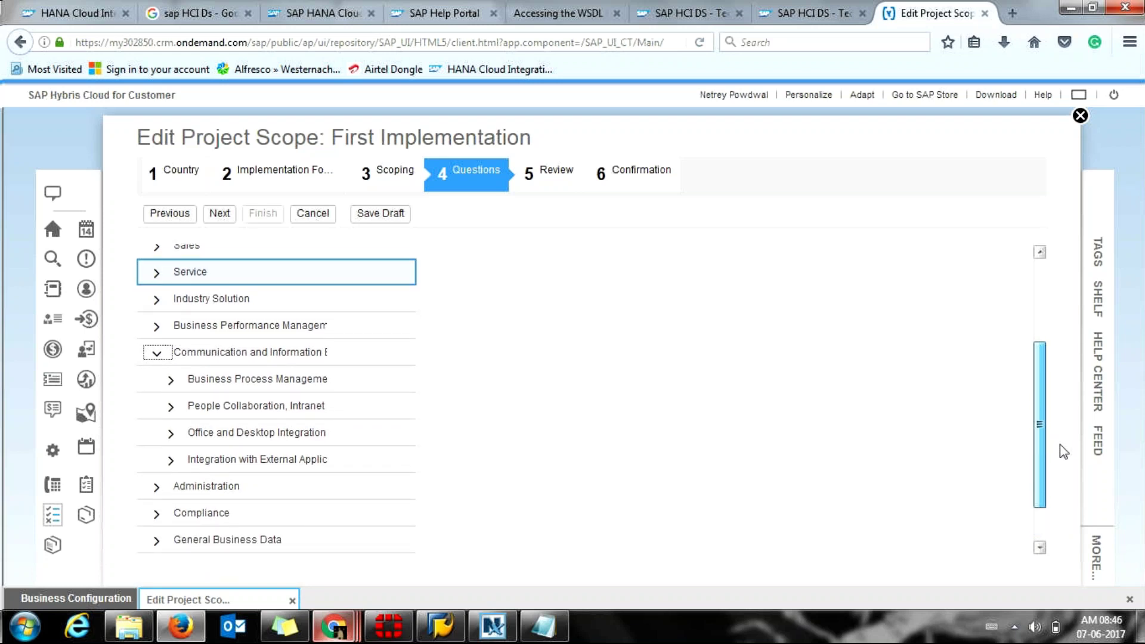
{"action": "scroll", "coordinate": [1065, 452], "scroll_direction": "down", "scroll_amount": 1}
{"action": "scroll", "coordinate": [1062, 446], "scroll_direction": "down", "scroll_amount": 1}
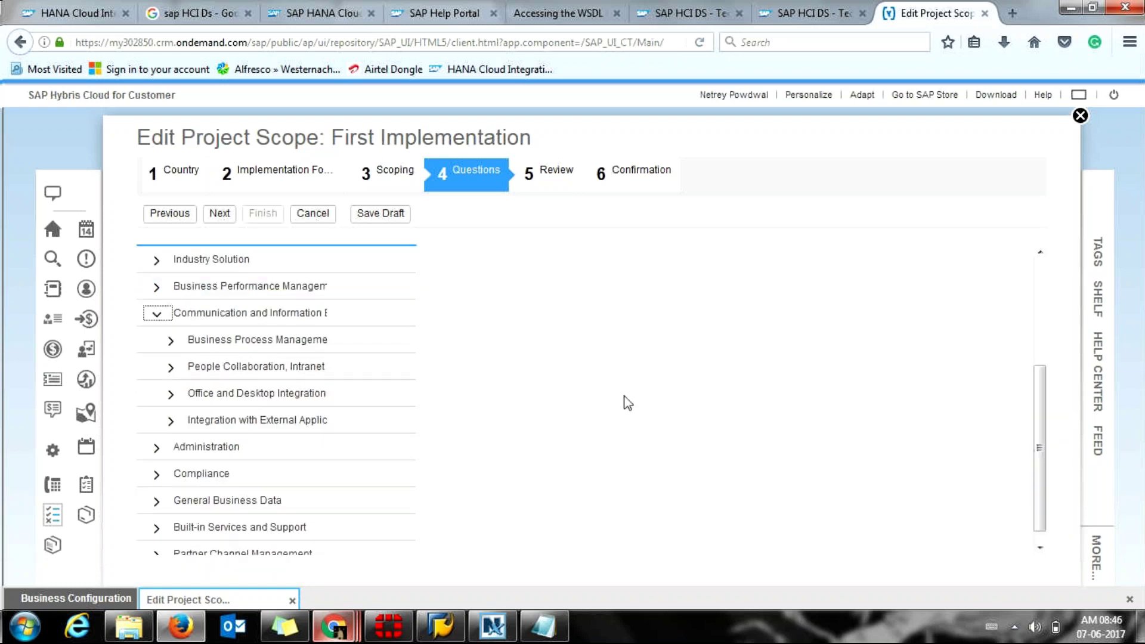
Step: Expand Integration with External Applications and Solutions under Questions and look through its integration elements
{"action": "left_click", "coordinate": [171, 423]}
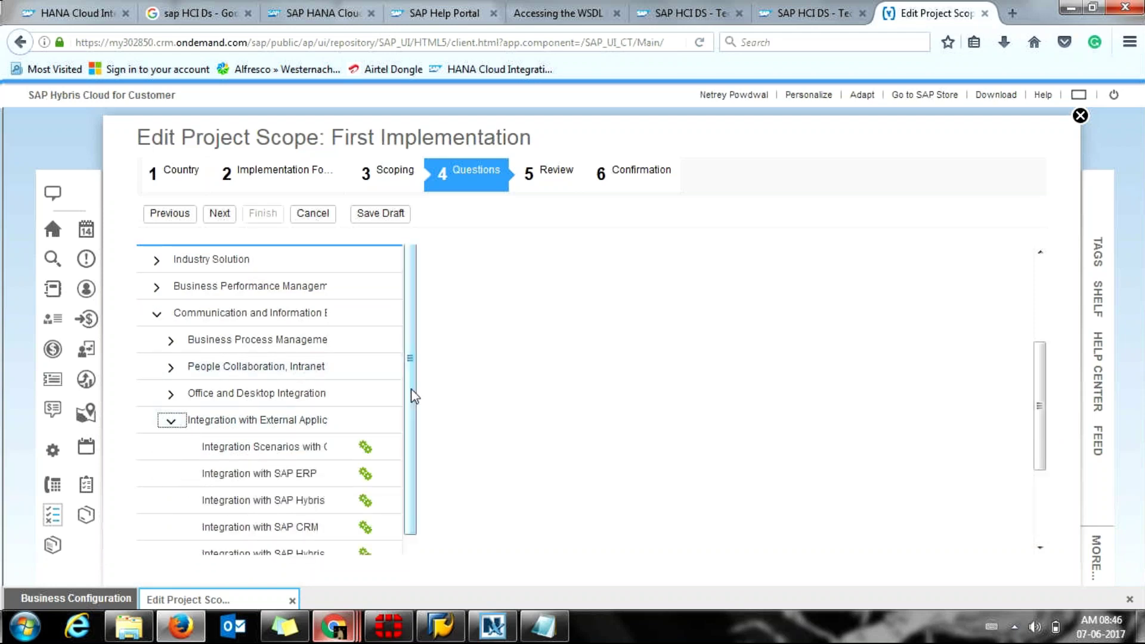
{"action": "scroll", "coordinate": [414, 443], "scroll_direction": "down", "scroll_amount": 1}
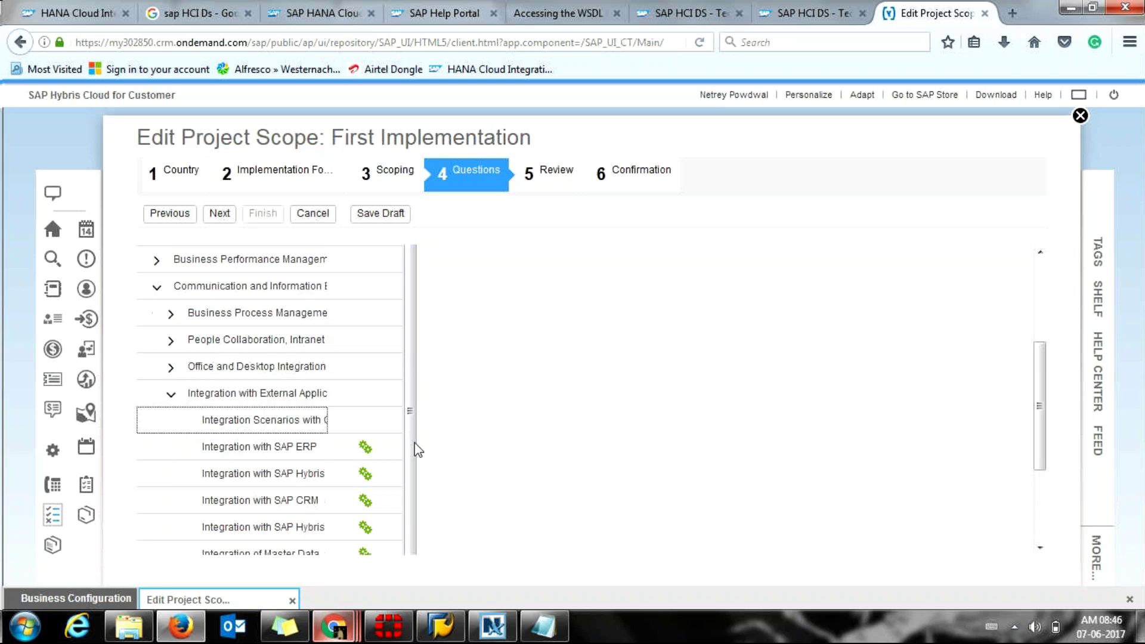
{"action": "scroll", "coordinate": [415, 449], "scroll_direction": "down", "scroll_amount": 1}
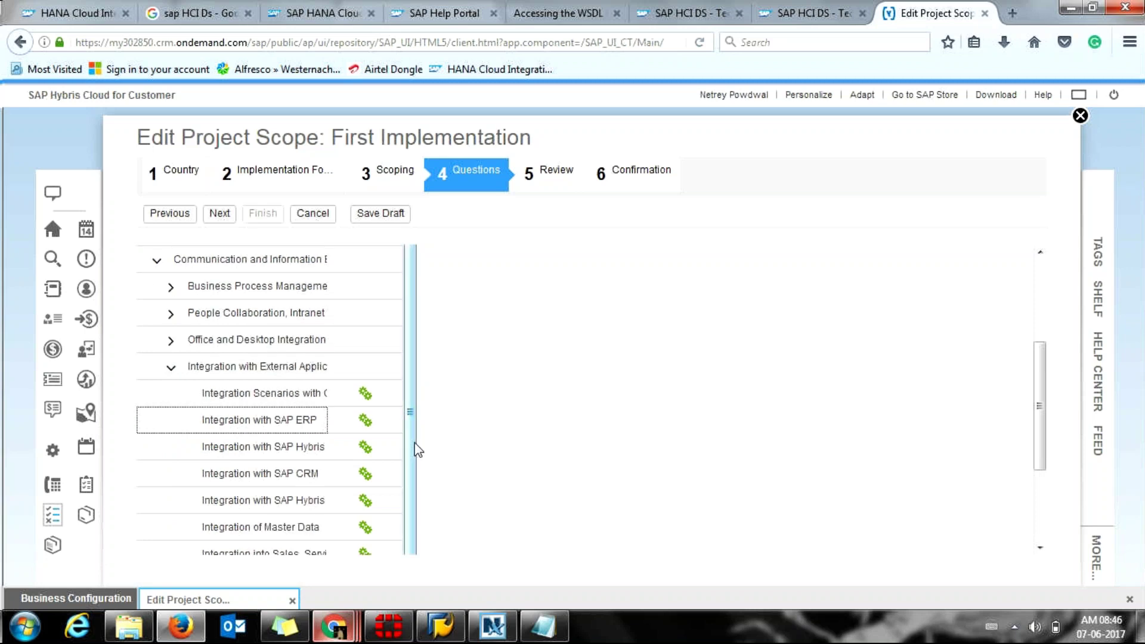
{"action": "scroll", "coordinate": [415, 448], "scroll_direction": "down", "scroll_amount": 2}
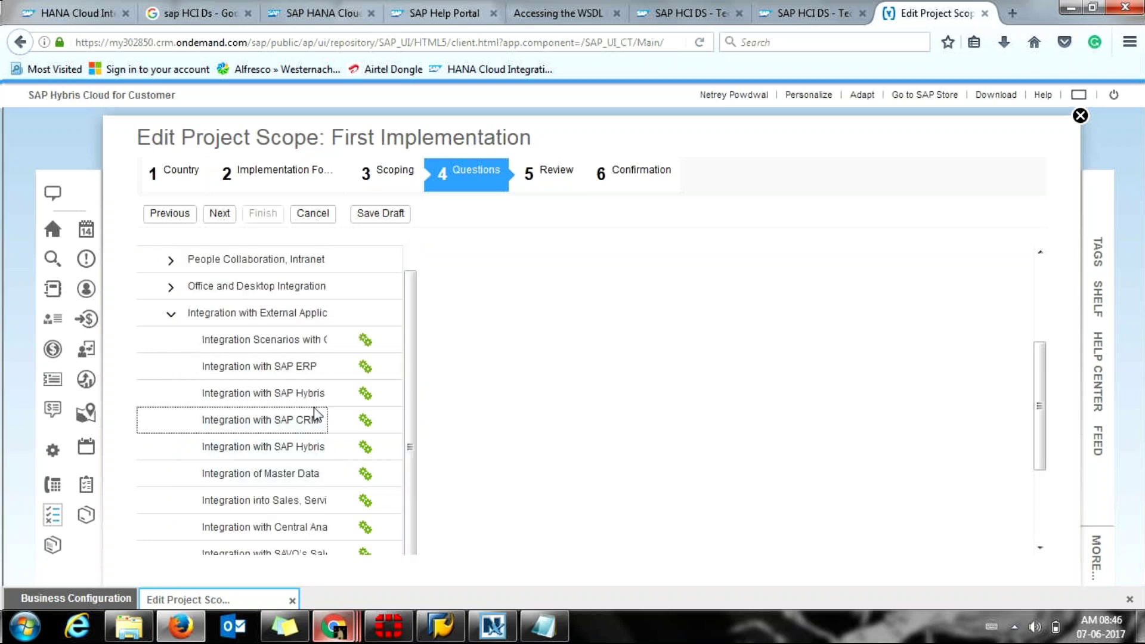
Step: Show the questions for Integration with SAP ERP and examine the Integration of Business Partner Data options
{"action": "left_click", "coordinate": [308, 366]}
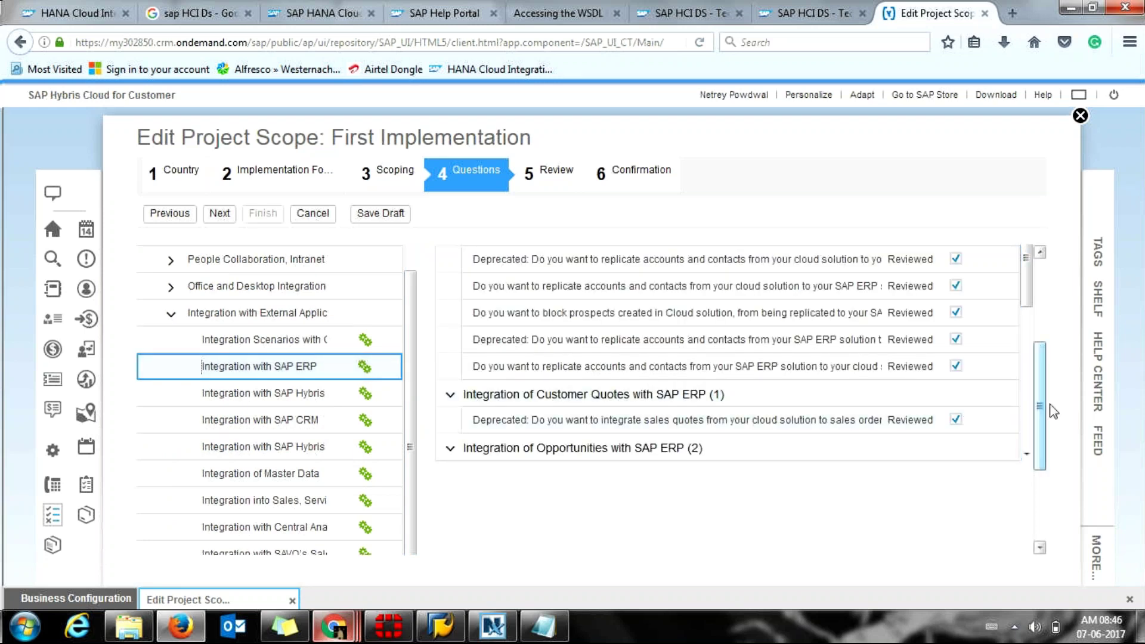
{"action": "left_click_drag", "start_coordinate": [1051, 405], "coordinate": [1056, 328]}
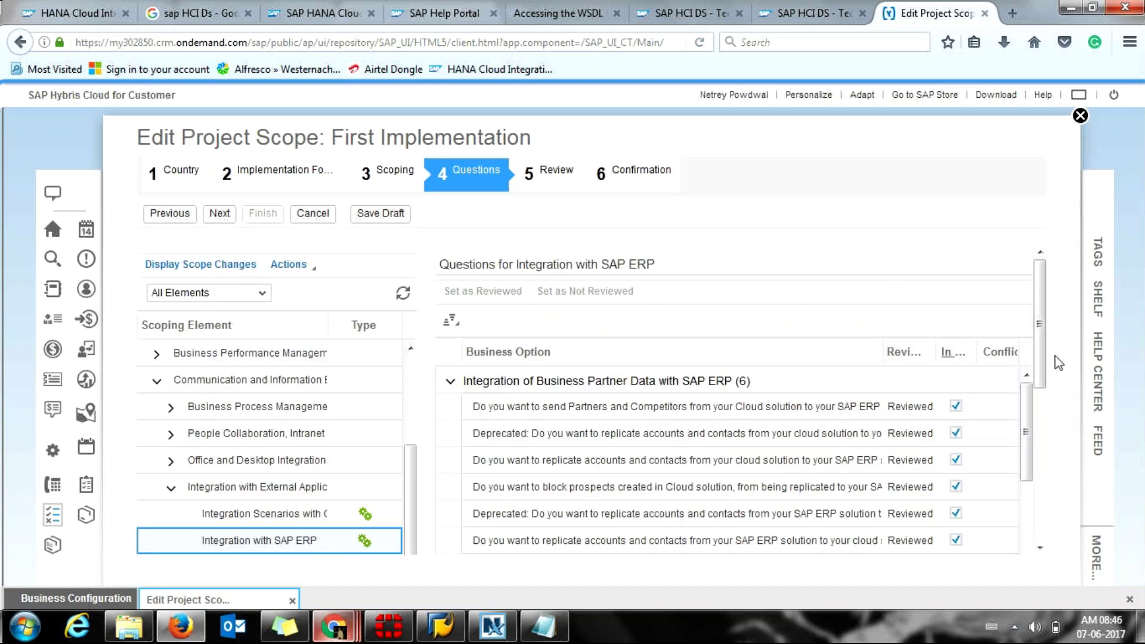
{"action": "scroll", "coordinate": [1038, 370], "scroll_direction": "down", "scroll_amount": 1}
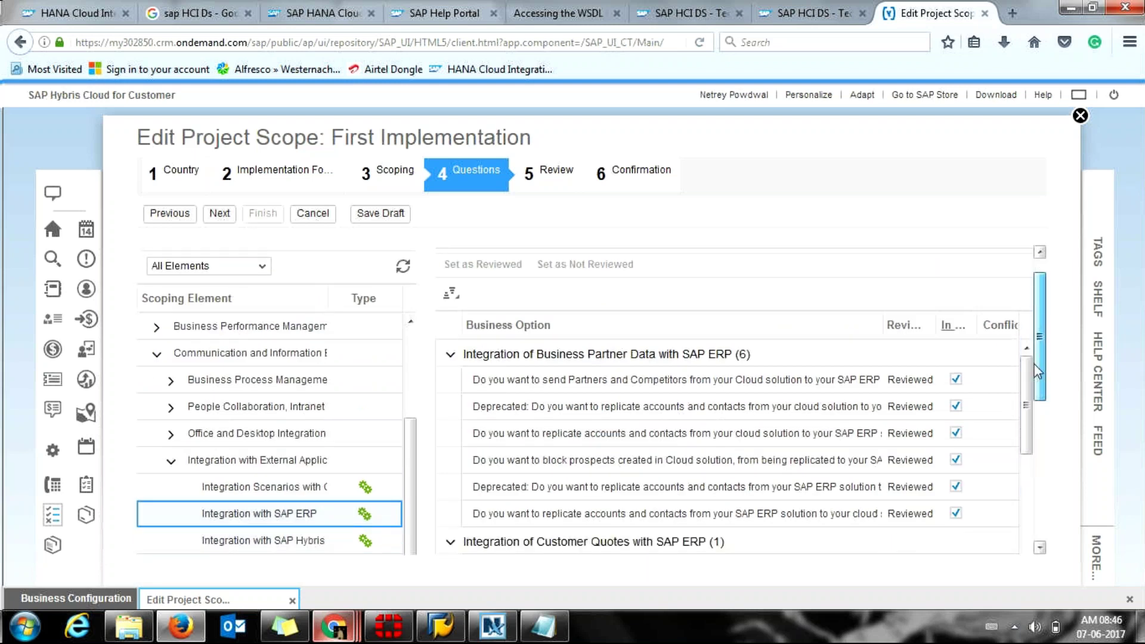
{"action": "scroll", "coordinate": [1037, 371], "scroll_direction": "down", "scroll_amount": 1}
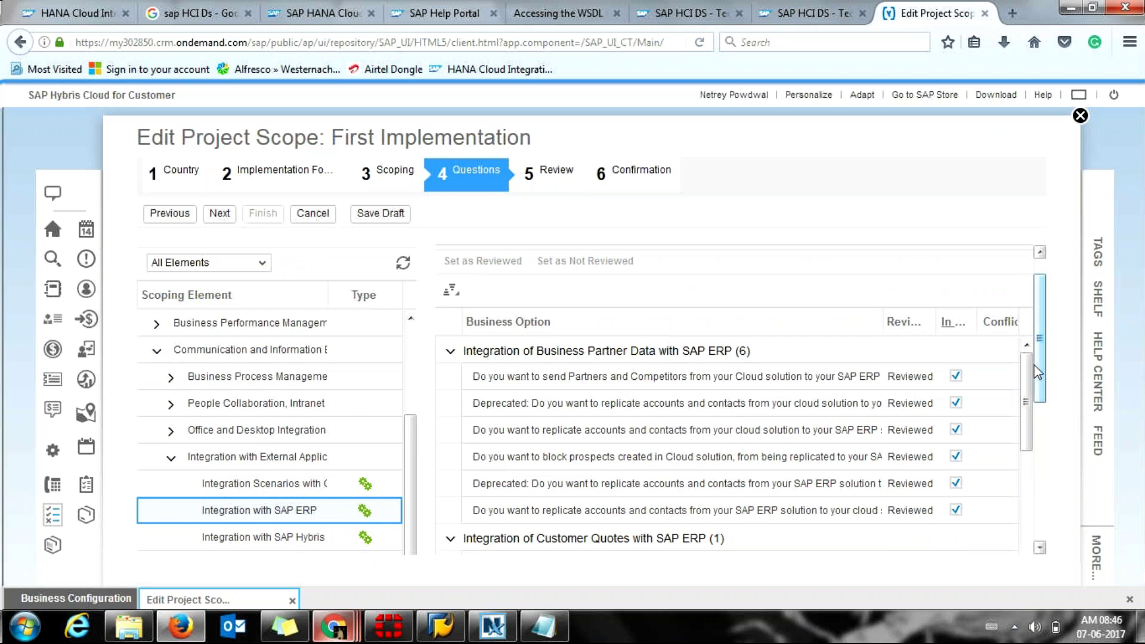
{"action": "scroll", "coordinate": [1038, 373], "scroll_direction": "down", "scroll_amount": 1}
{"action": "left_click_drag", "start_coordinate": [1037, 378], "coordinate": [1037, 376]}
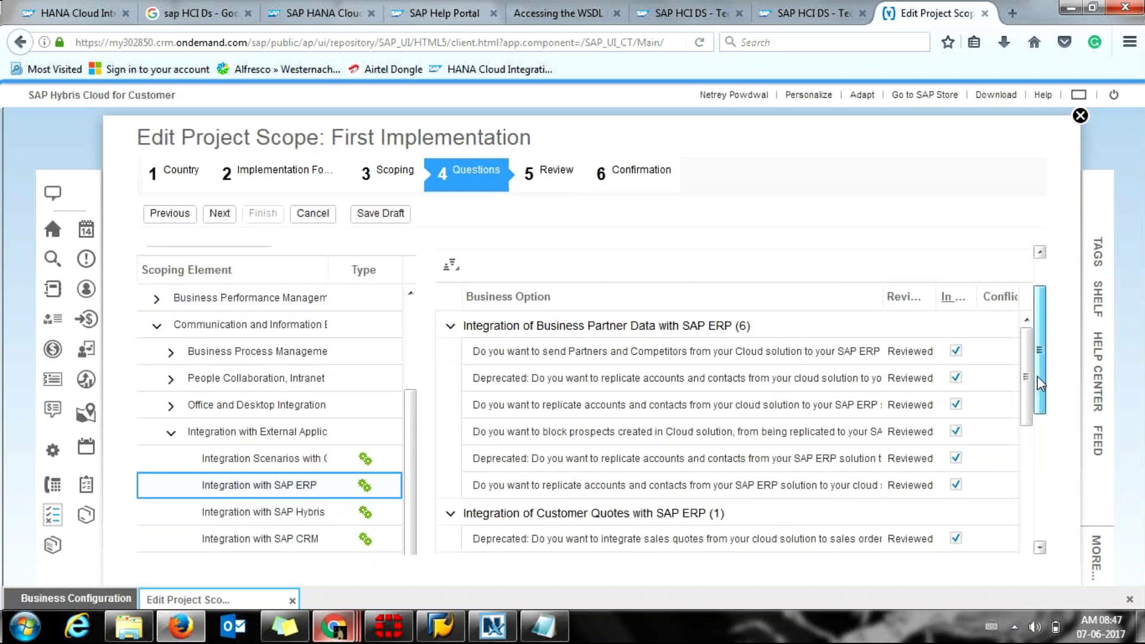
{"action": "left_click_drag", "start_coordinate": [1037, 376], "coordinate": [1041, 374]}
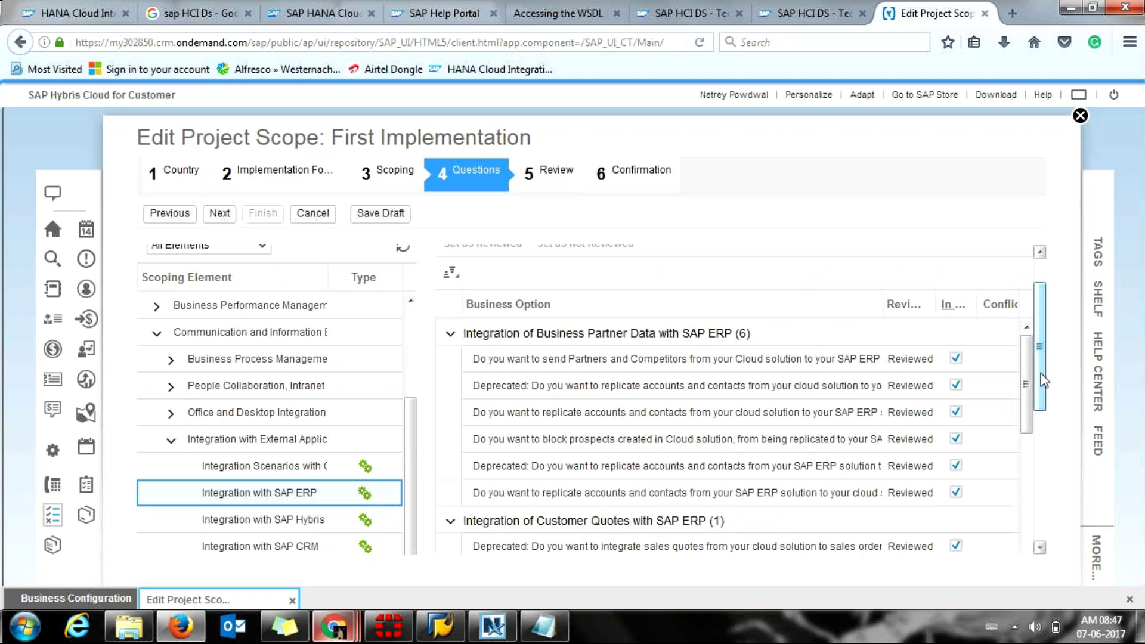
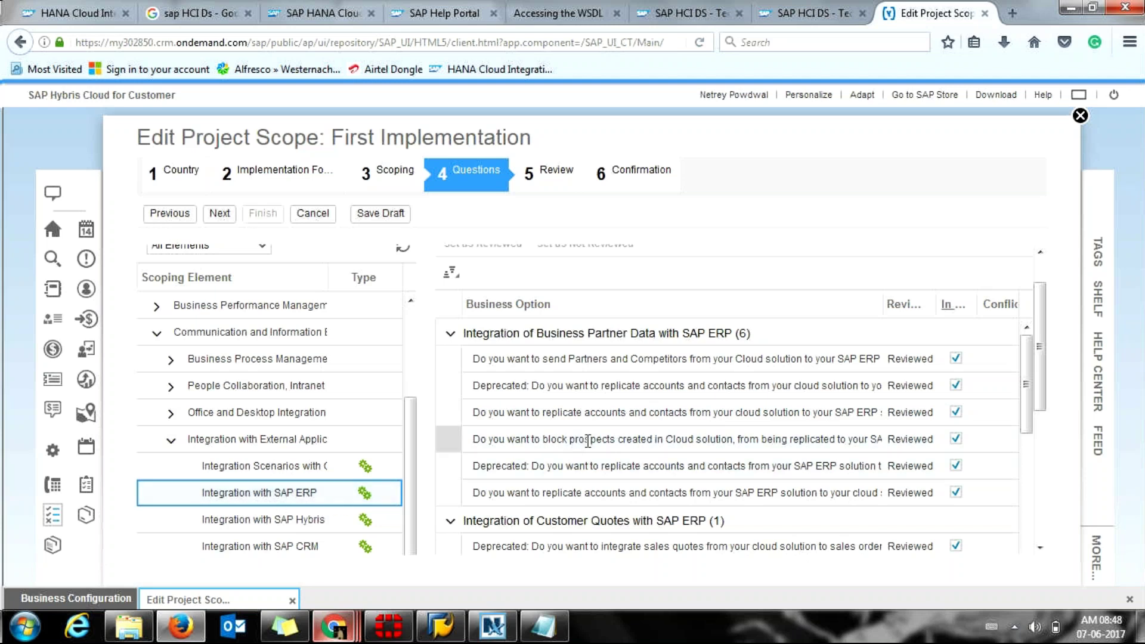
Step: Look through the remaining SAP ERP business options, from Customer Quotes and Opportunities to Product Data and Sales Employees
{"action": "left_click", "coordinate": [957, 385]}
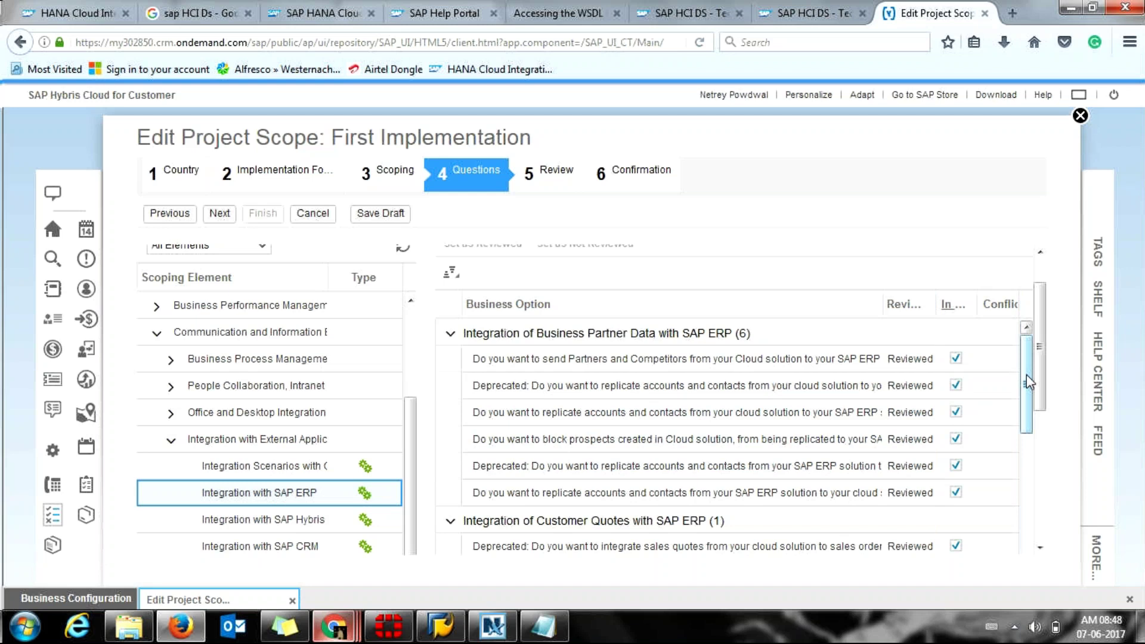
{"action": "left_click_drag", "start_coordinate": [1029, 381], "coordinate": [1034, 452]}
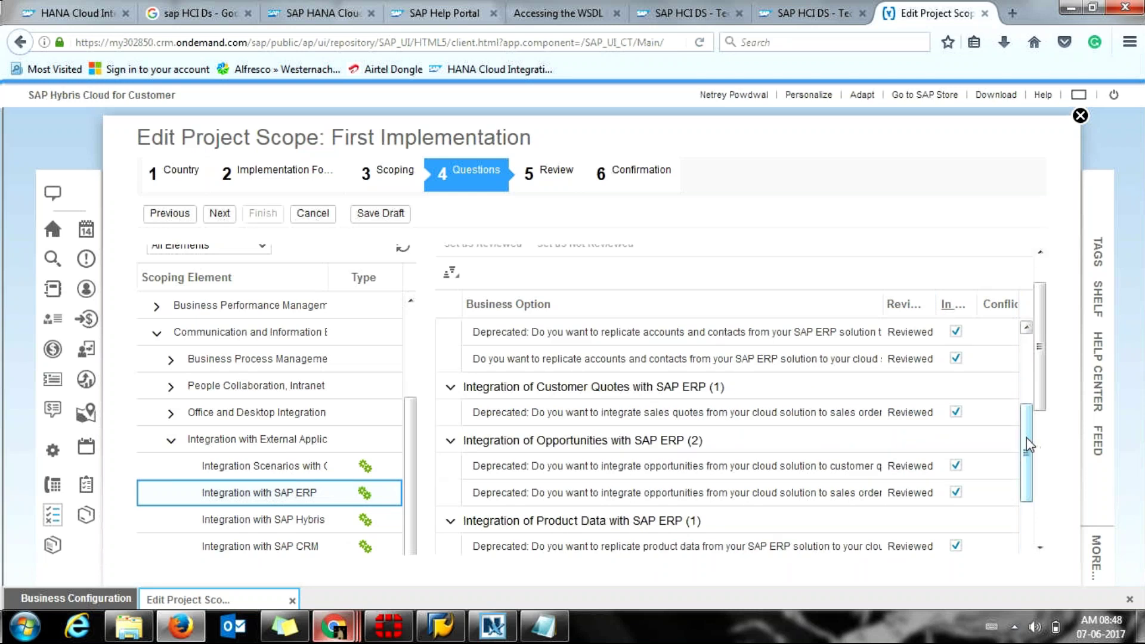
{"action": "left_click_drag", "start_coordinate": [1028, 444], "coordinate": [1027, 379]}
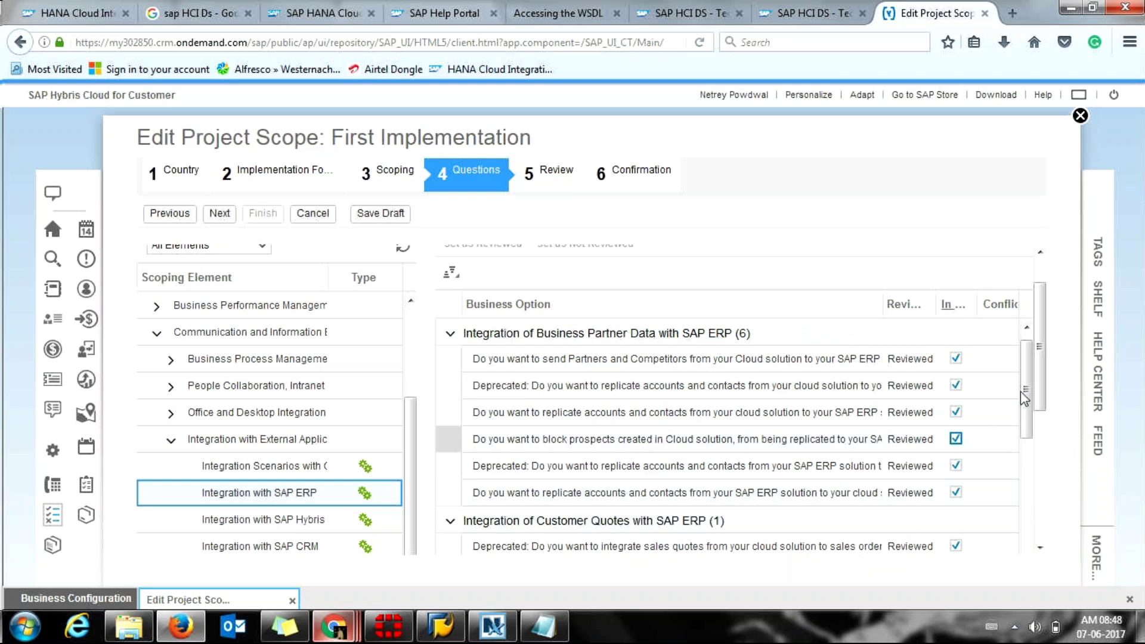
{"action": "left_click_drag", "start_coordinate": [1021, 385], "coordinate": [1017, 421]}
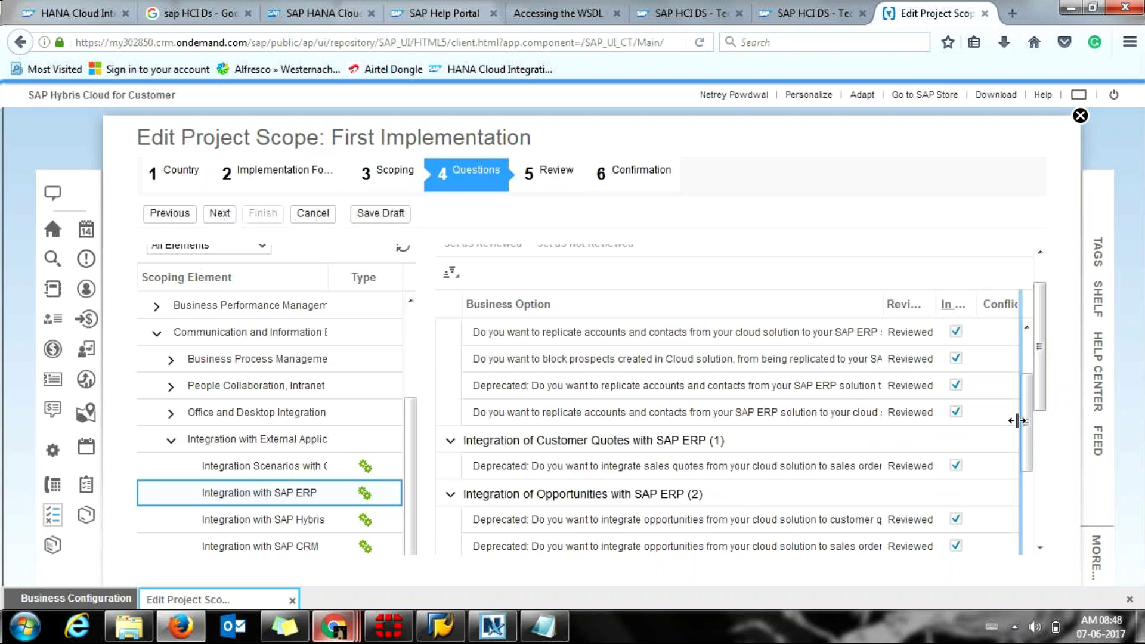
{"action": "left_click_drag", "start_coordinate": [1023, 428], "coordinate": [1022, 479]}
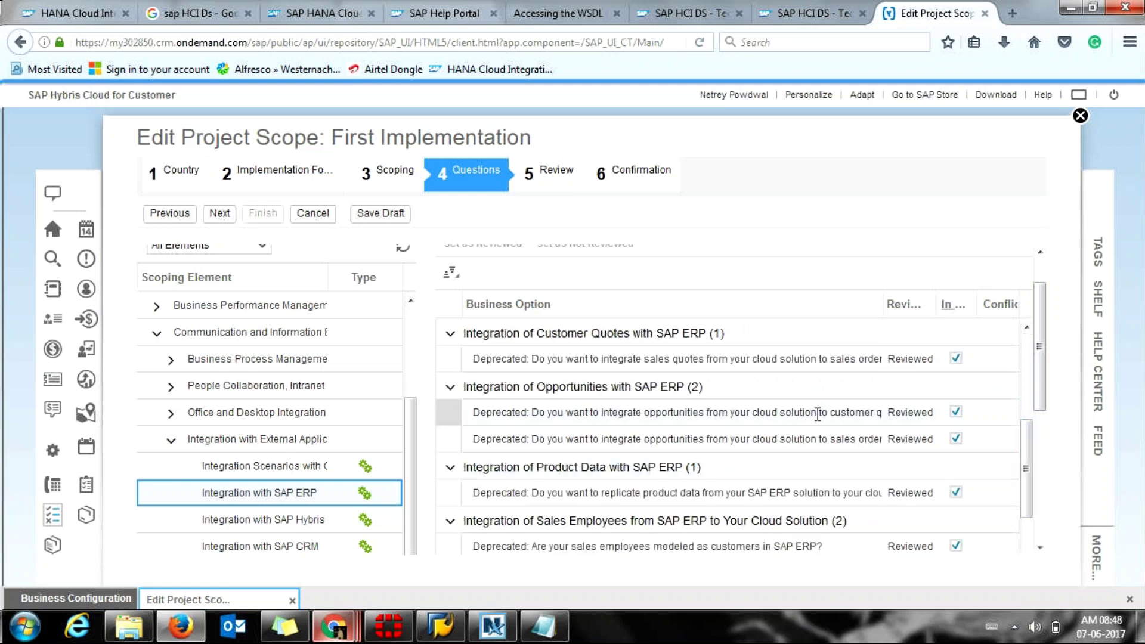
Step: Look through the SAP ERP options for Sales Pricing and material group or product hierarchy mapping, and return to Business Partner Data
{"action": "left_click_drag", "start_coordinate": [1025, 475], "coordinate": [1027, 512]}
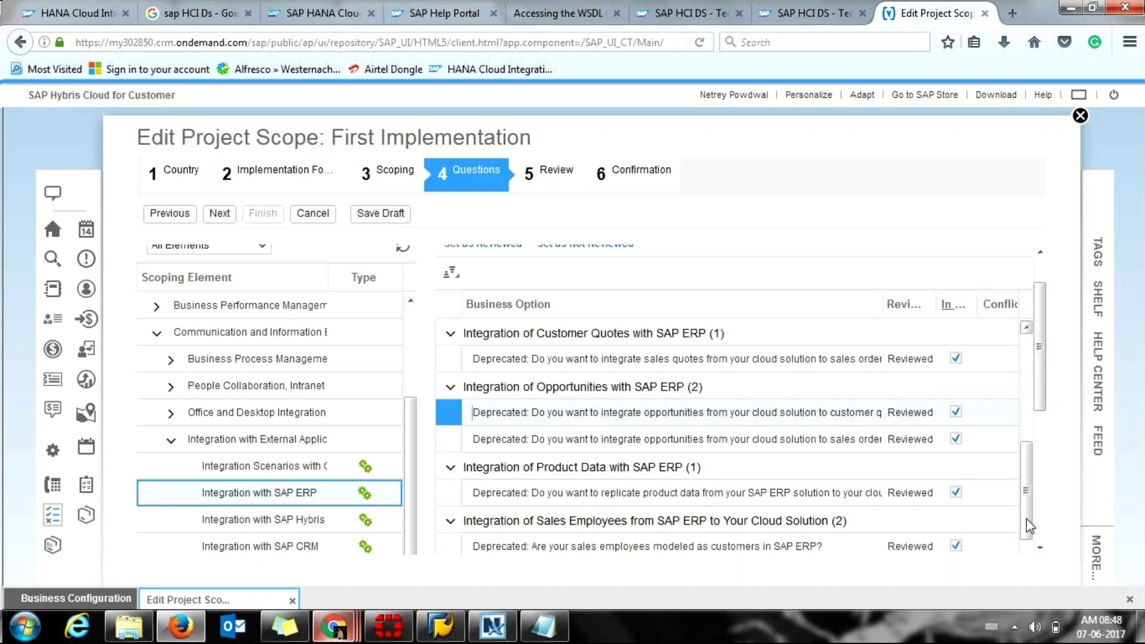
{"action": "scroll", "coordinate": [1026, 520], "scroll_direction": "down", "scroll_amount": 1}
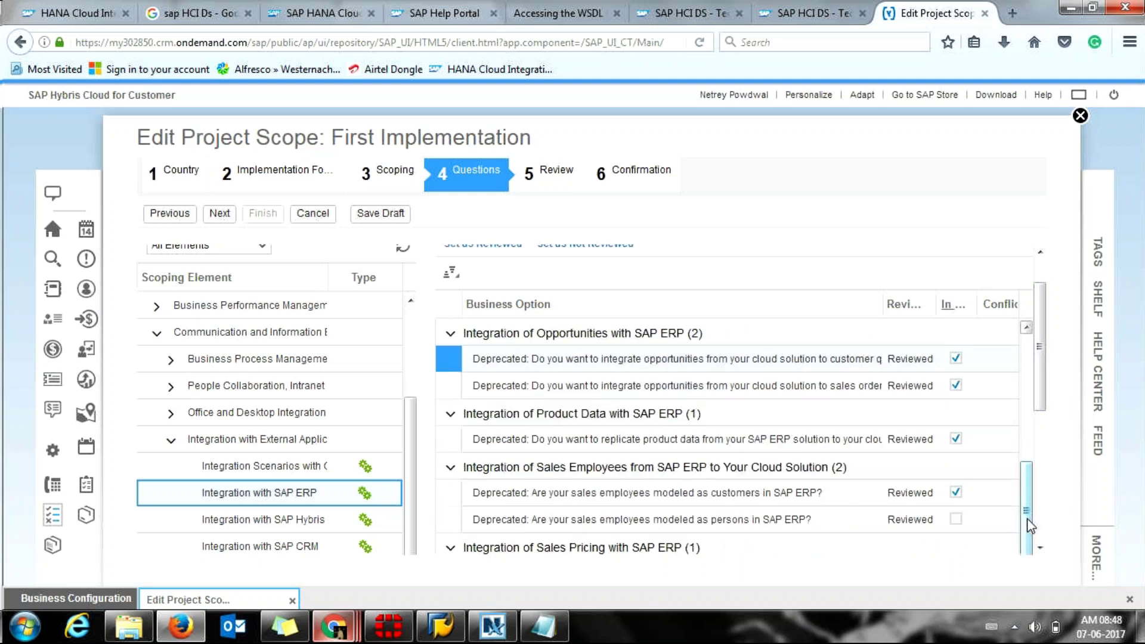
{"action": "scroll", "coordinate": [1027, 526], "scroll_direction": "down", "scroll_amount": 1}
{"action": "scroll", "coordinate": [1034, 371], "scroll_direction": "down", "scroll_amount": 3}
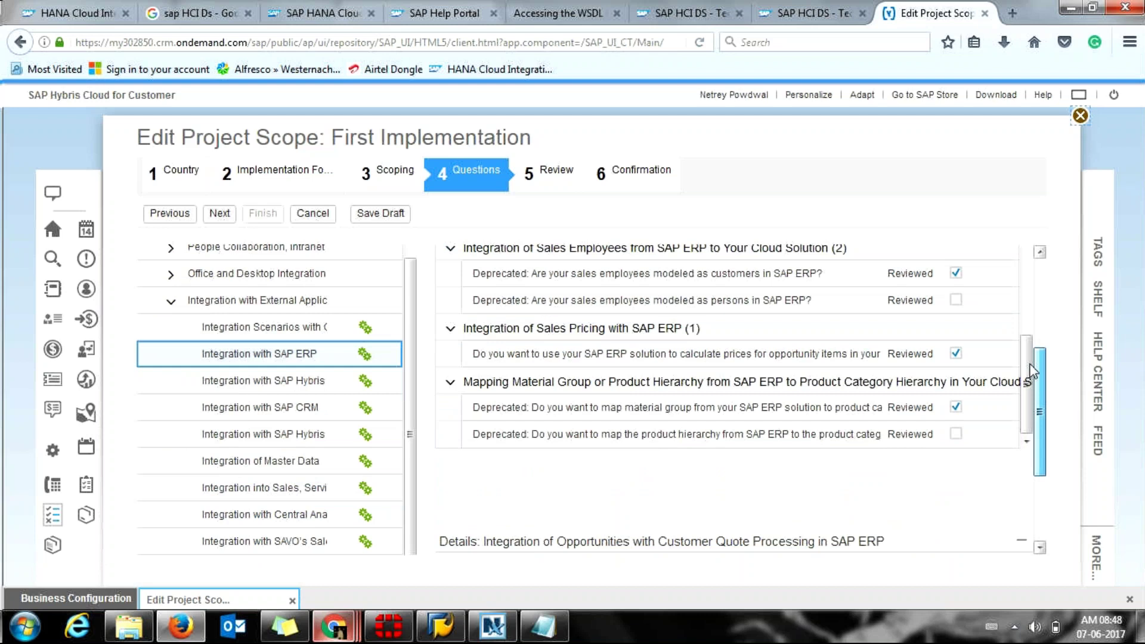
{"action": "scroll", "coordinate": [1034, 371], "scroll_direction": "up", "scroll_amount": 3}
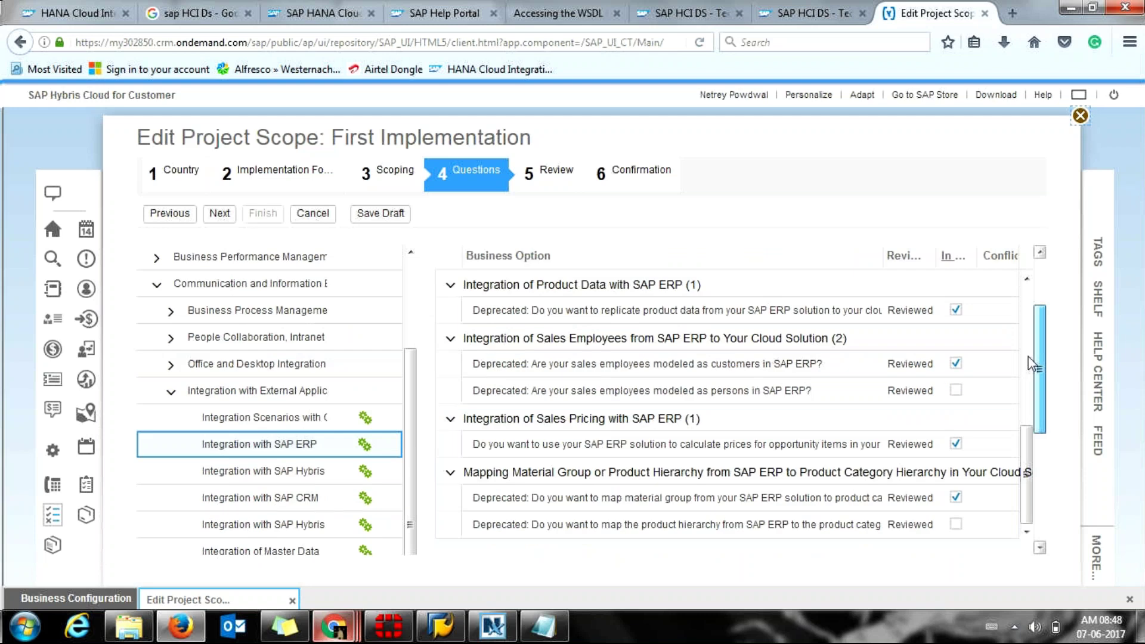
{"action": "scroll", "coordinate": [1023, 327], "scroll_direction": "up", "scroll_amount": 2}
{"action": "left_click_drag", "start_coordinate": [1024, 327], "coordinate": [1019, 274]}
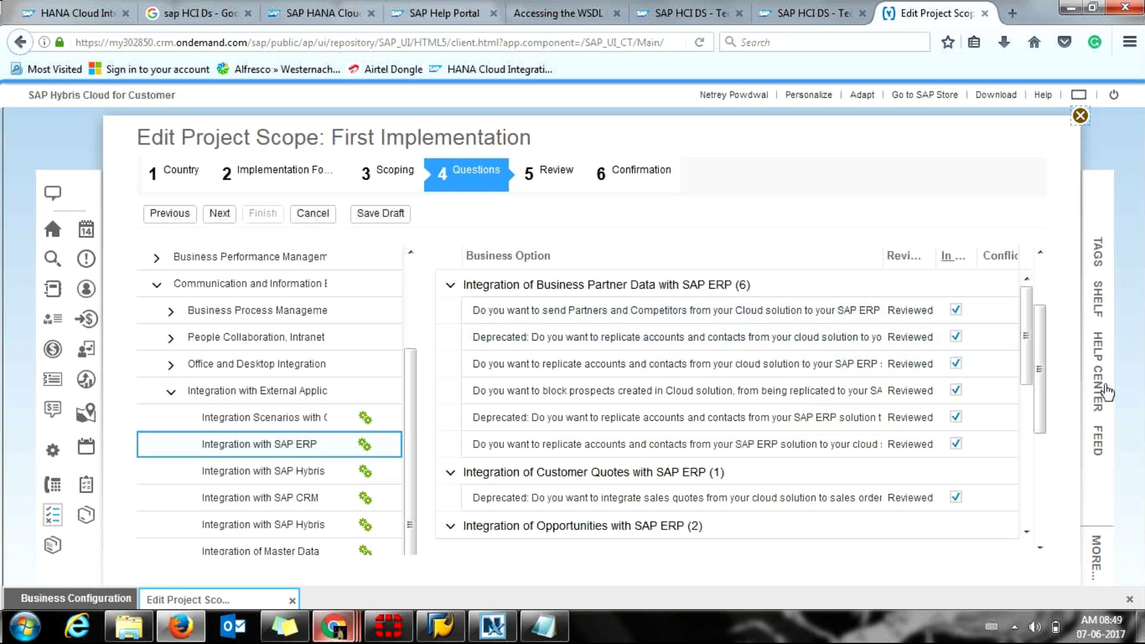
Step: Examine the overview details of Integration of Opportunities with Customer Quote Processing in SAP ERP, below the list of business options
{"action": "scroll", "coordinate": [1044, 367], "scroll_direction": "up", "scroll_amount": 1}
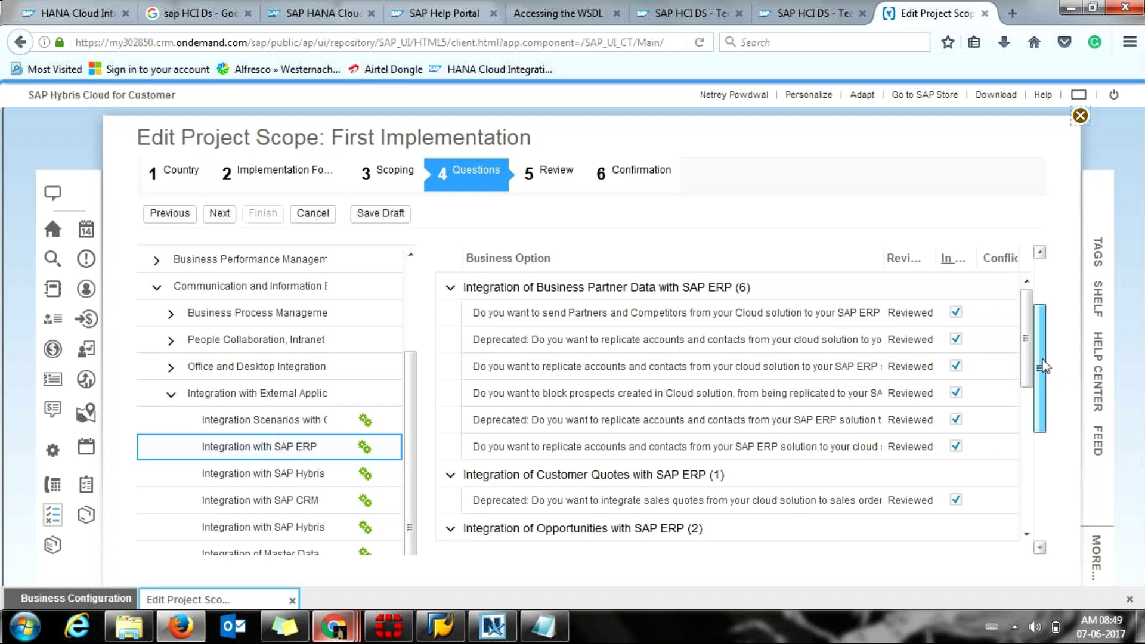
{"action": "scroll", "coordinate": [1044, 367], "scroll_direction": "up", "scroll_amount": 1}
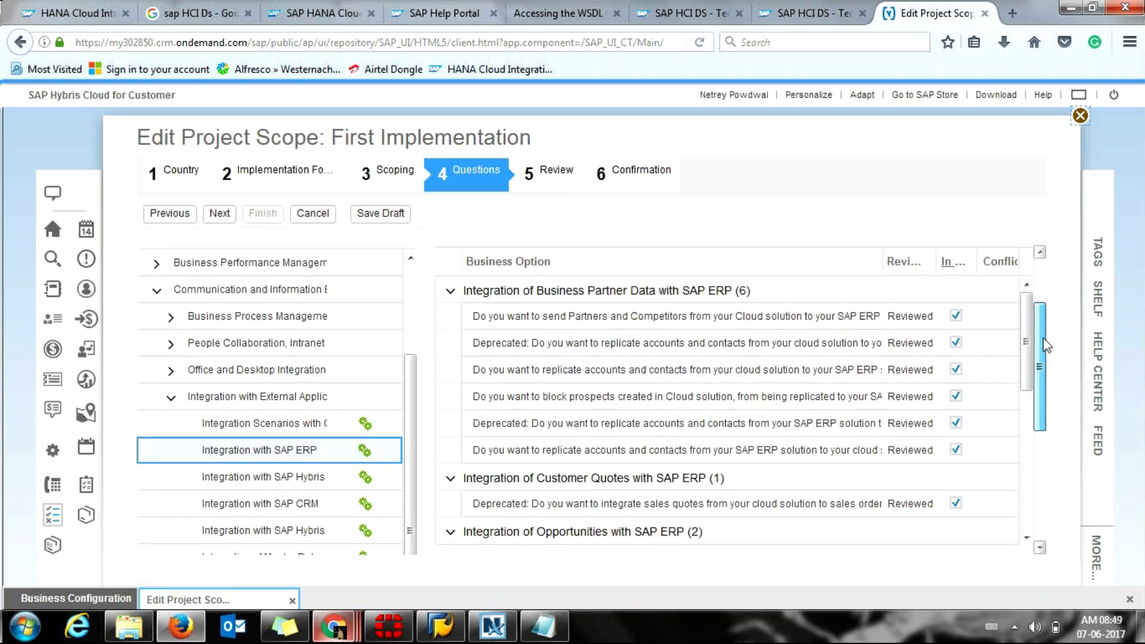
{"action": "scroll", "coordinate": [1044, 345], "scroll_direction": "up", "scroll_amount": 3}
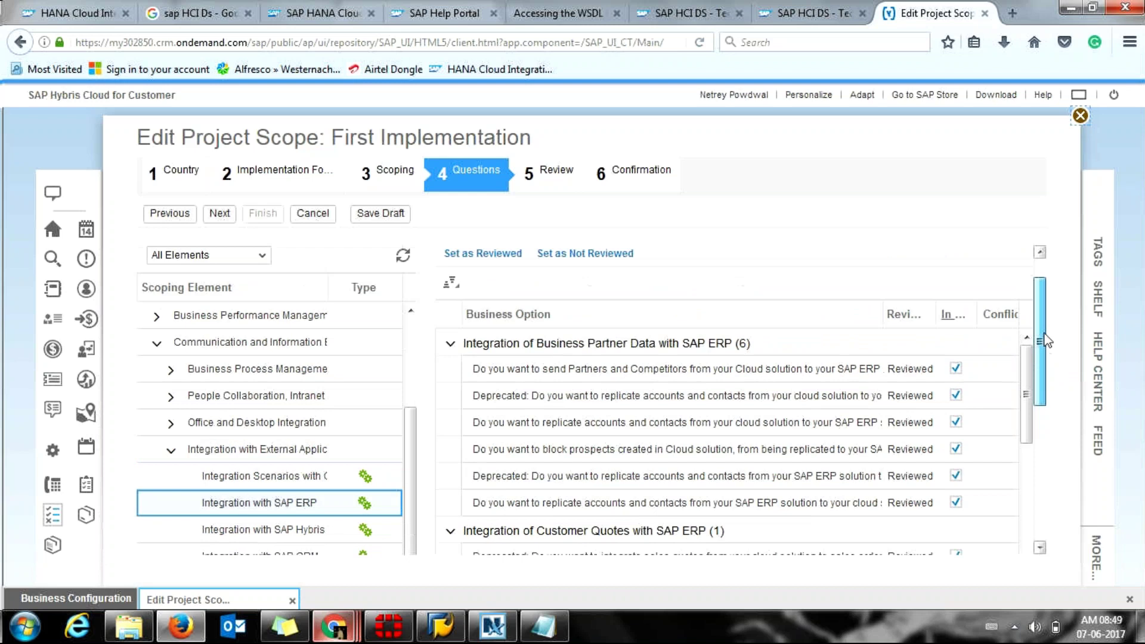
{"action": "scroll", "coordinate": [1046, 340], "scroll_direction": "up", "scroll_amount": 1}
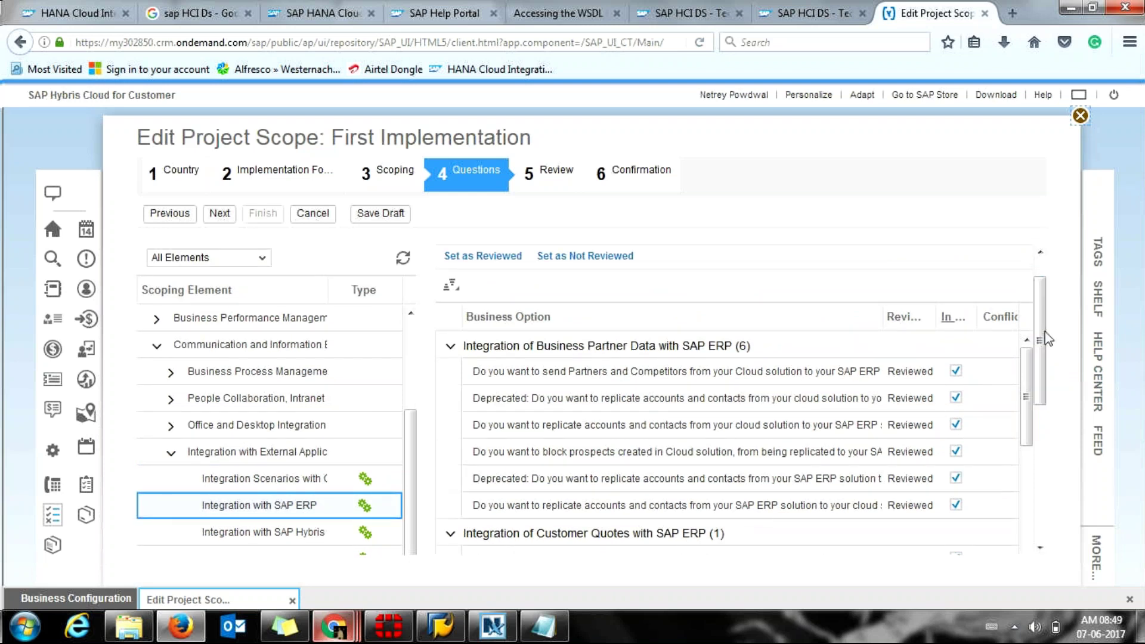
{"action": "scroll", "coordinate": [1043, 345], "scroll_direction": "up", "scroll_amount": 2}
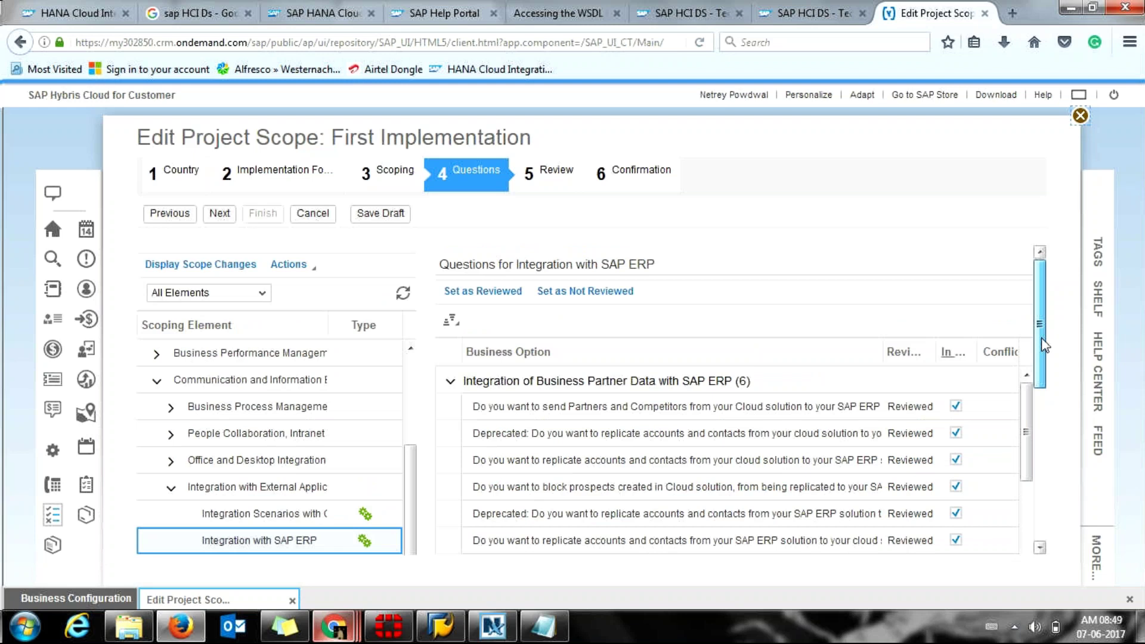
{"action": "scroll", "coordinate": [1042, 334], "scroll_direction": "down", "scroll_amount": 1}
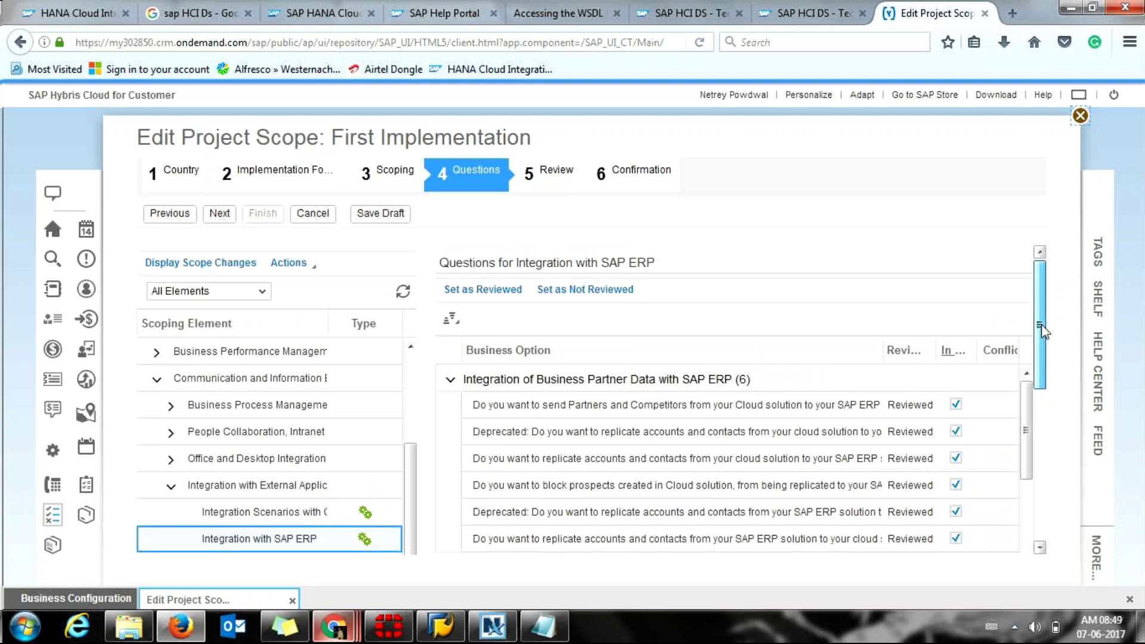
{"action": "left_click_drag", "start_coordinate": [1043, 332], "coordinate": [1038, 428]}
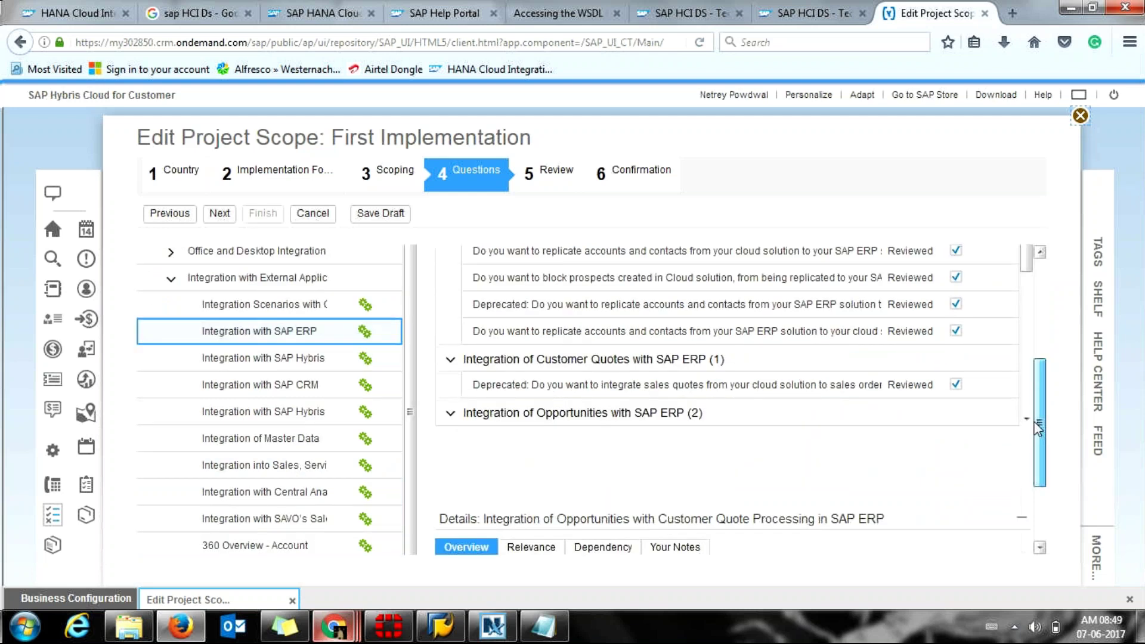
{"action": "left_click_drag", "start_coordinate": [1038, 429], "coordinate": [1038, 451]}
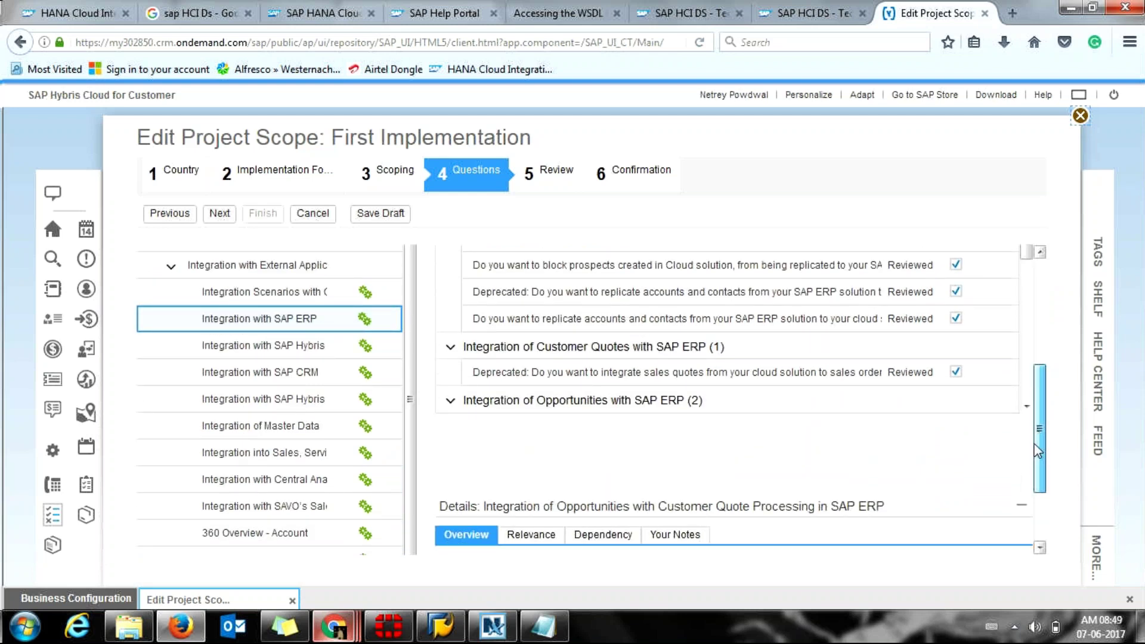
{"action": "scroll", "coordinate": [1039, 452], "scroll_direction": "down", "scroll_amount": 2}
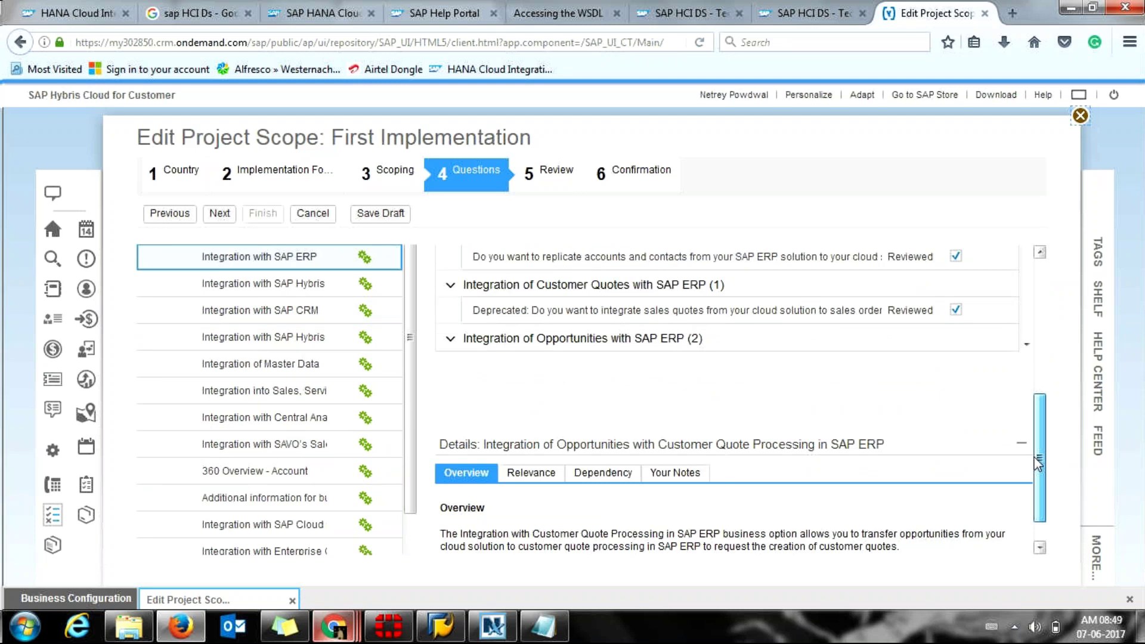
{"action": "scroll", "coordinate": [1039, 463], "scroll_direction": "down", "scroll_amount": 1}
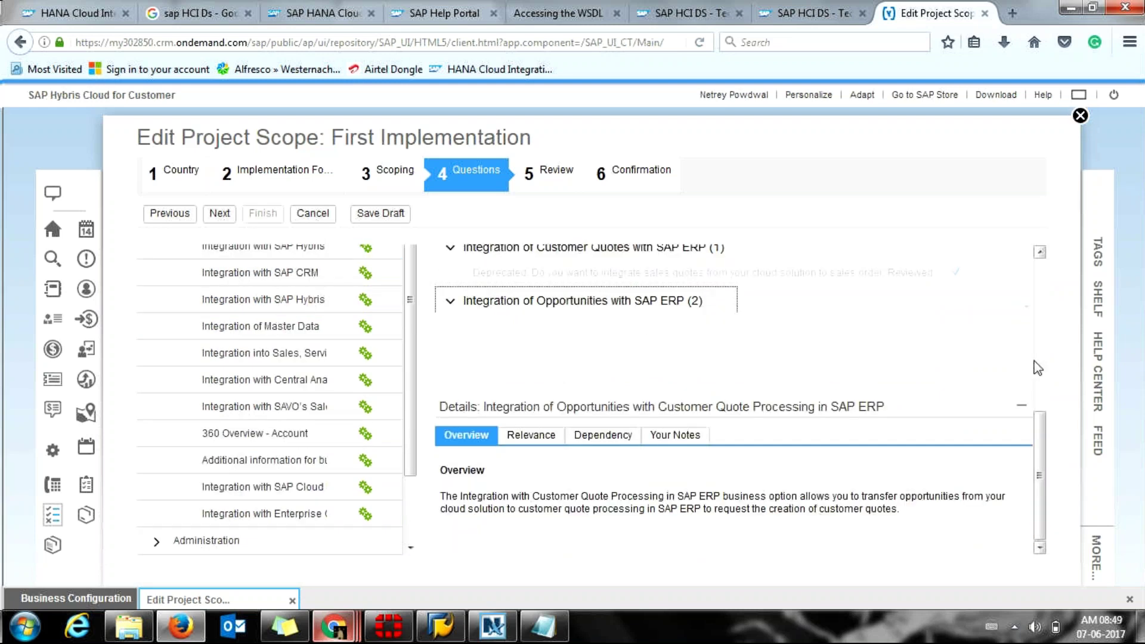
Step: Go over the SAP ERP business options once more, from Business Partner Data to the product category hierarchy mapping
{"action": "scroll", "coordinate": [1039, 368], "scroll_direction": "up", "scroll_amount": 8}
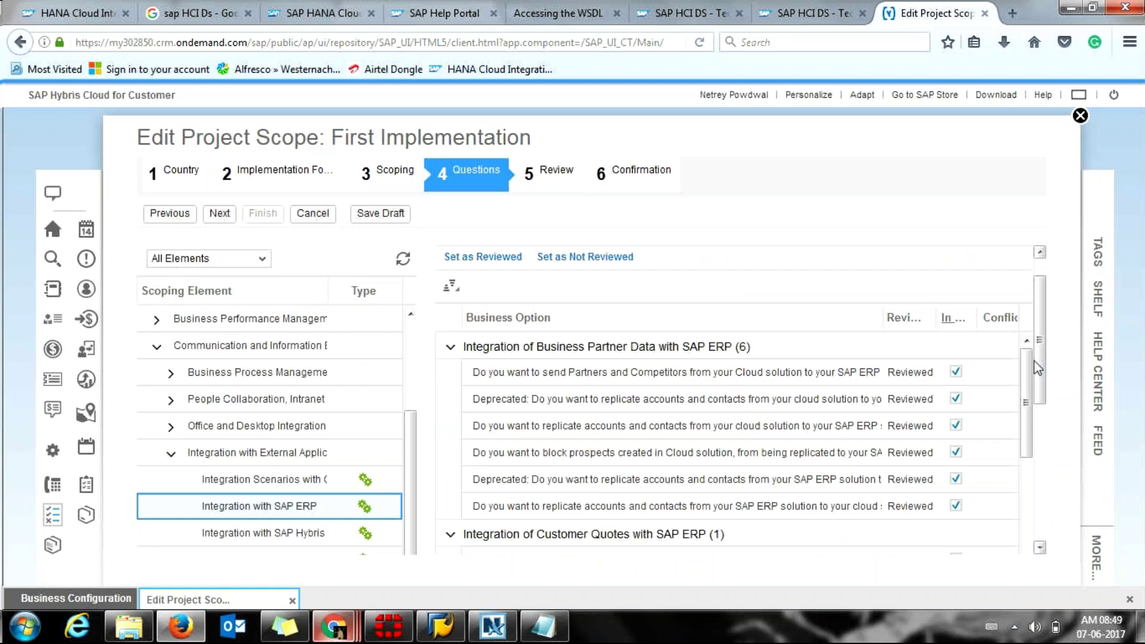
{"action": "scroll", "coordinate": [1039, 368], "scroll_direction": "down", "scroll_amount": 1}
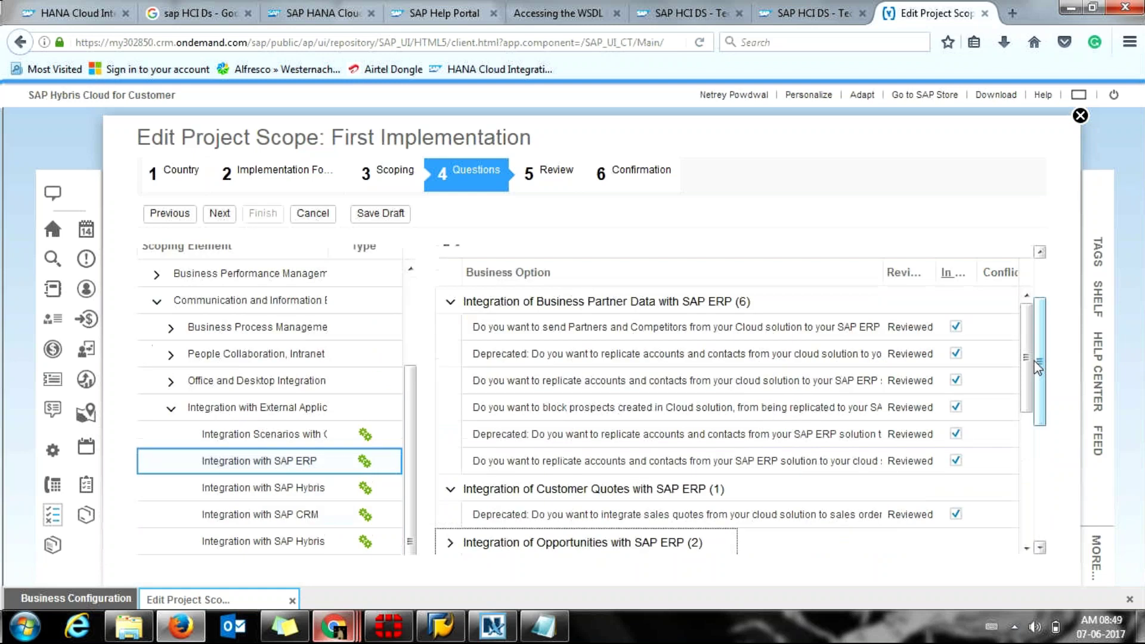
{"action": "scroll", "coordinate": [1027, 480], "scroll_direction": "down", "scroll_amount": 3}
{"action": "left_click", "coordinate": [1040, 548]}
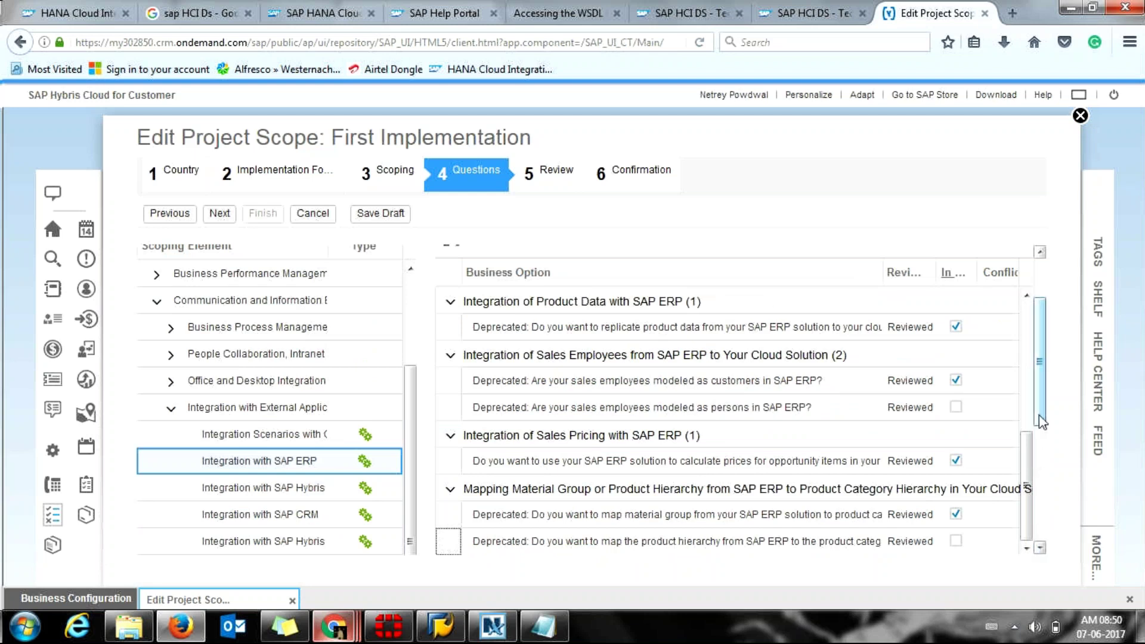
{"action": "left_click_drag", "start_coordinate": [1041, 421], "coordinate": [1045, 494]}
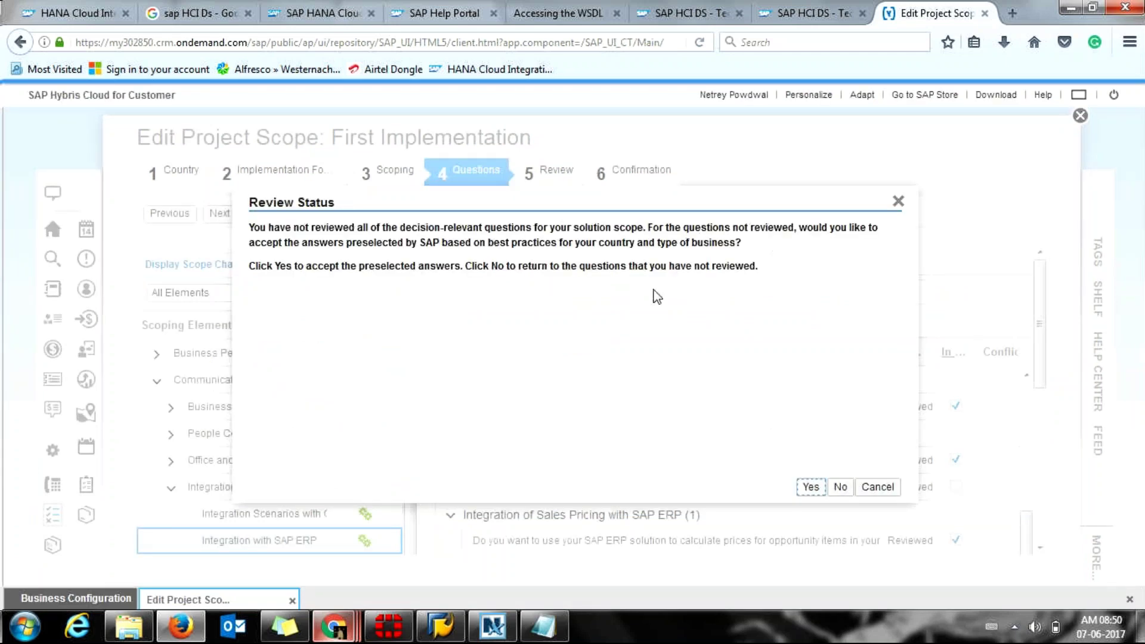
Step: Accept SAP's preselected answers for the unreviewed questions and look over the Scoping Results in the Review stage
{"action": "left_click", "coordinate": [813, 487]}
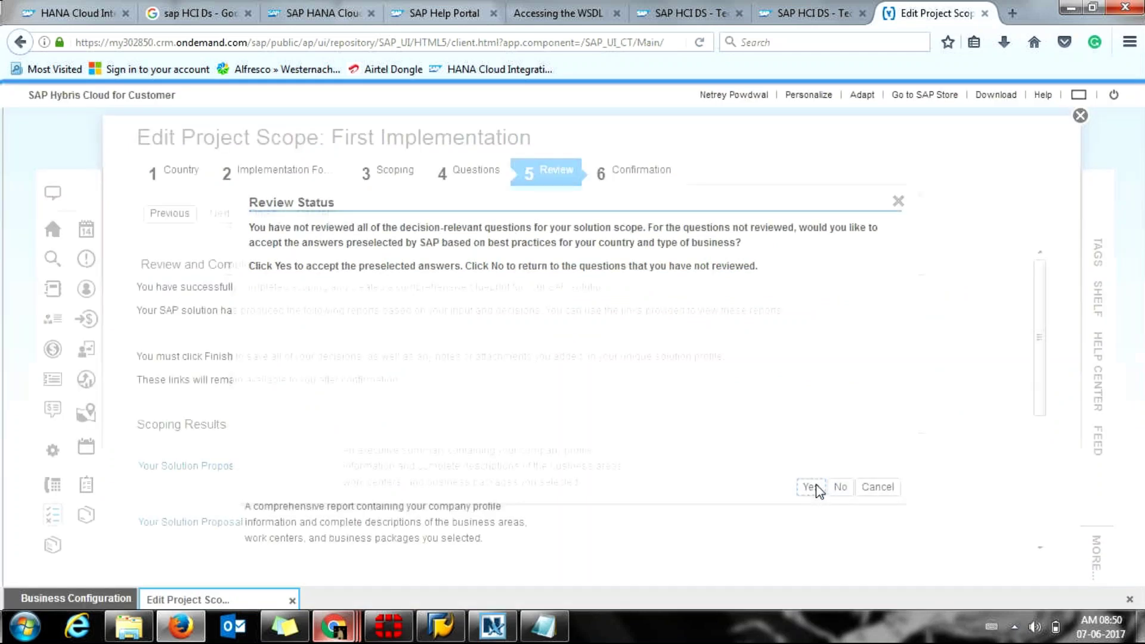
{"action": "left_click", "coordinate": [811, 487]}
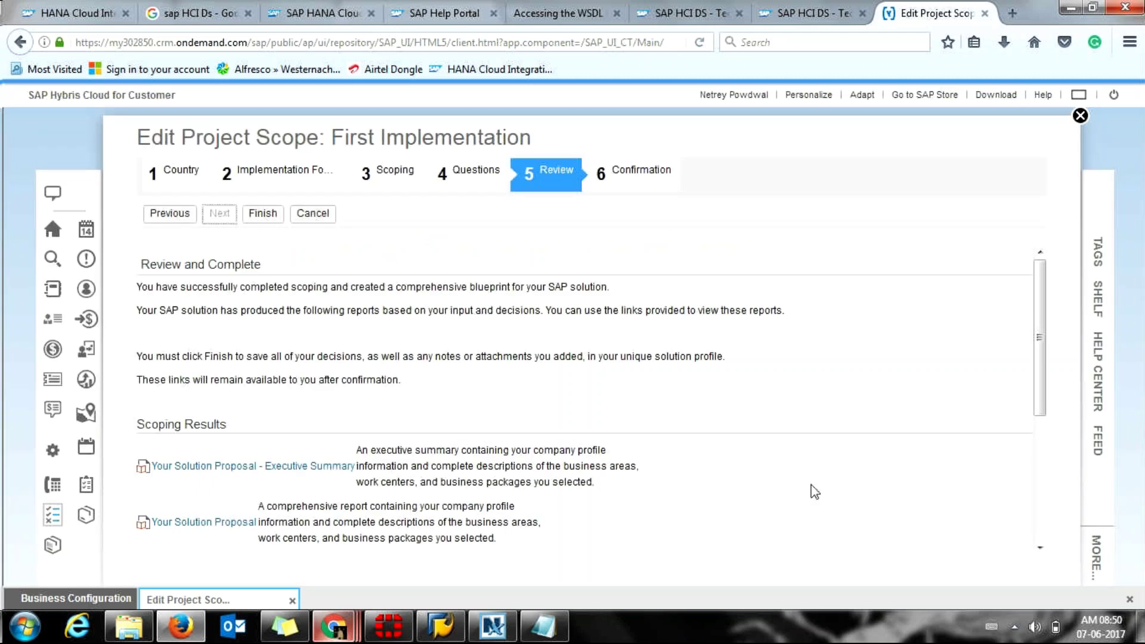
{"action": "left_click_drag", "start_coordinate": [1044, 335], "coordinate": [1038, 280]}
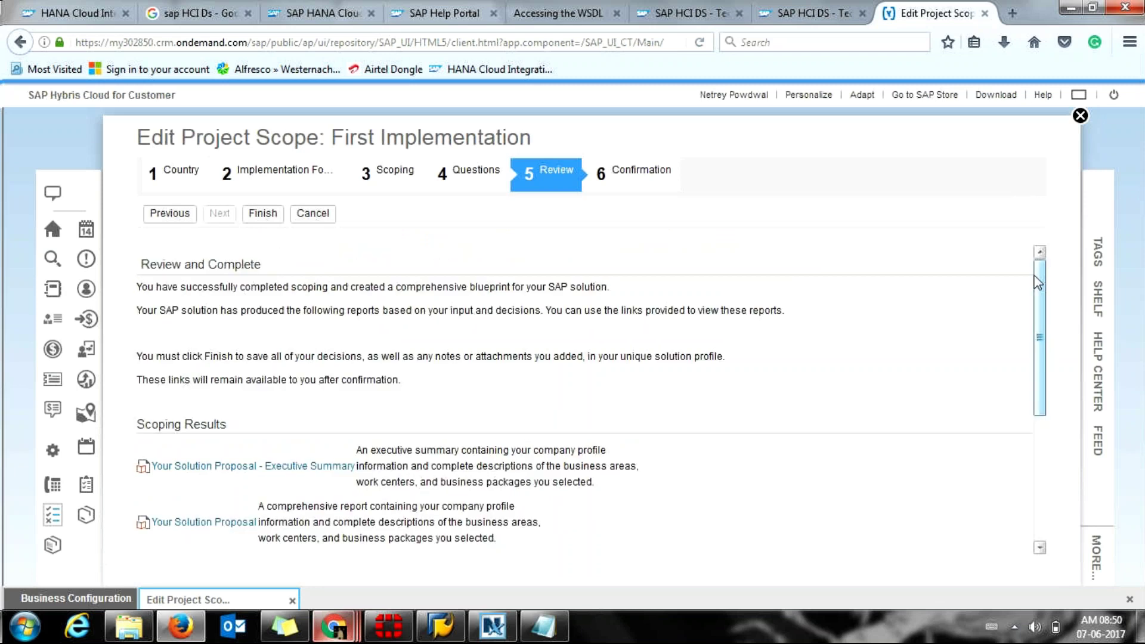
{"action": "mouse_move", "coordinate": [1039, 296]}
{"action": "left_mouse_down"}
{"action": "mouse_move", "coordinate": [1056, 435]}
{"action": "mouse_move", "coordinate": [1057, 303]}
{"action": "left_mouse_up"}
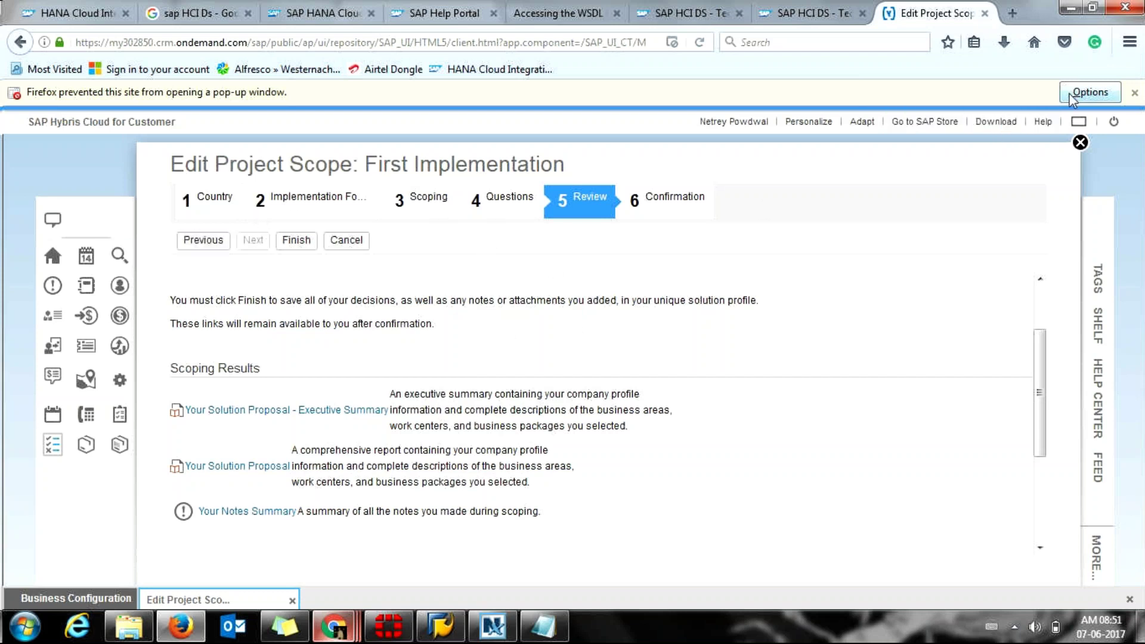
Step: Allow pop-ups for my302850.crm.ondemand.com in the browser and return to the Edit Project Scope page
{"action": "left_click", "coordinate": [1090, 92]}
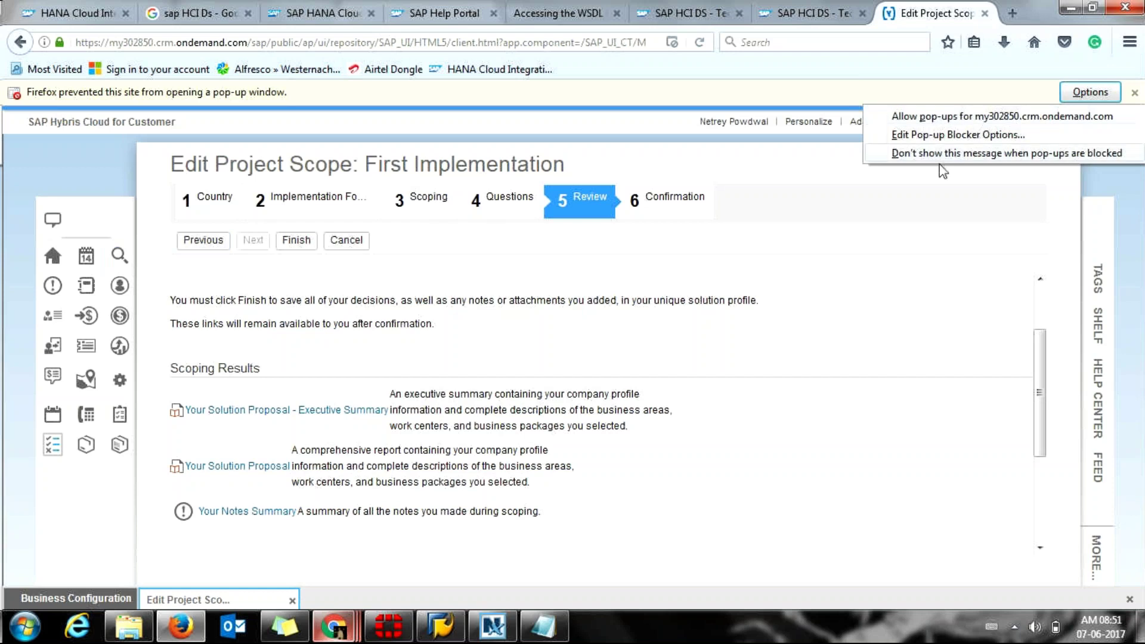
{"action": "left_click", "coordinate": [958, 116]}
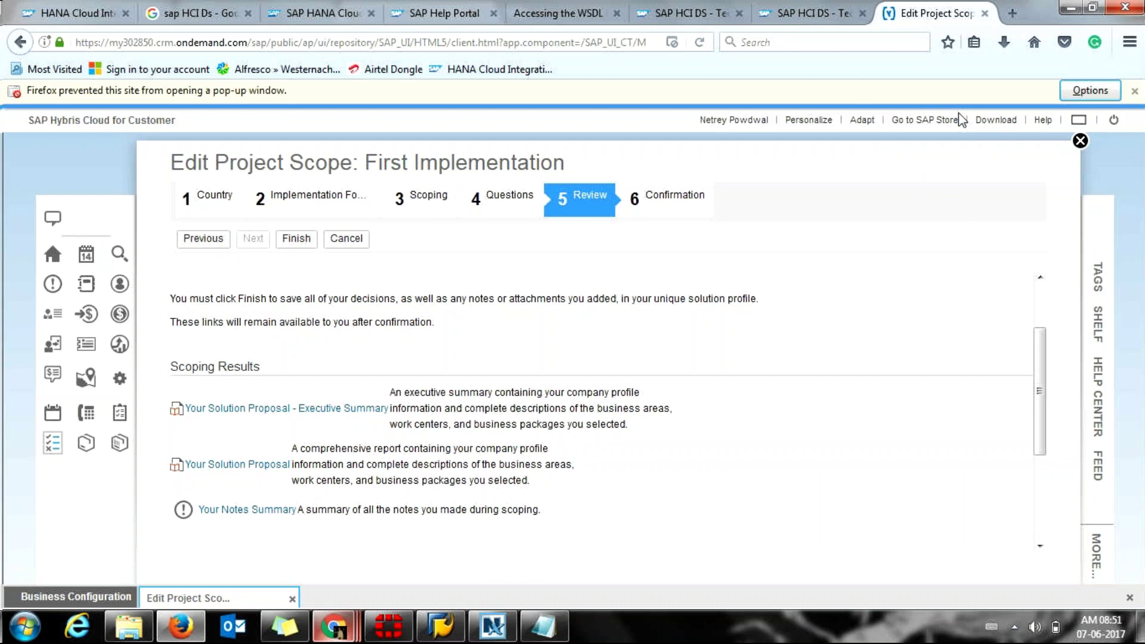
{"action": "left_click", "coordinate": [959, 114]}
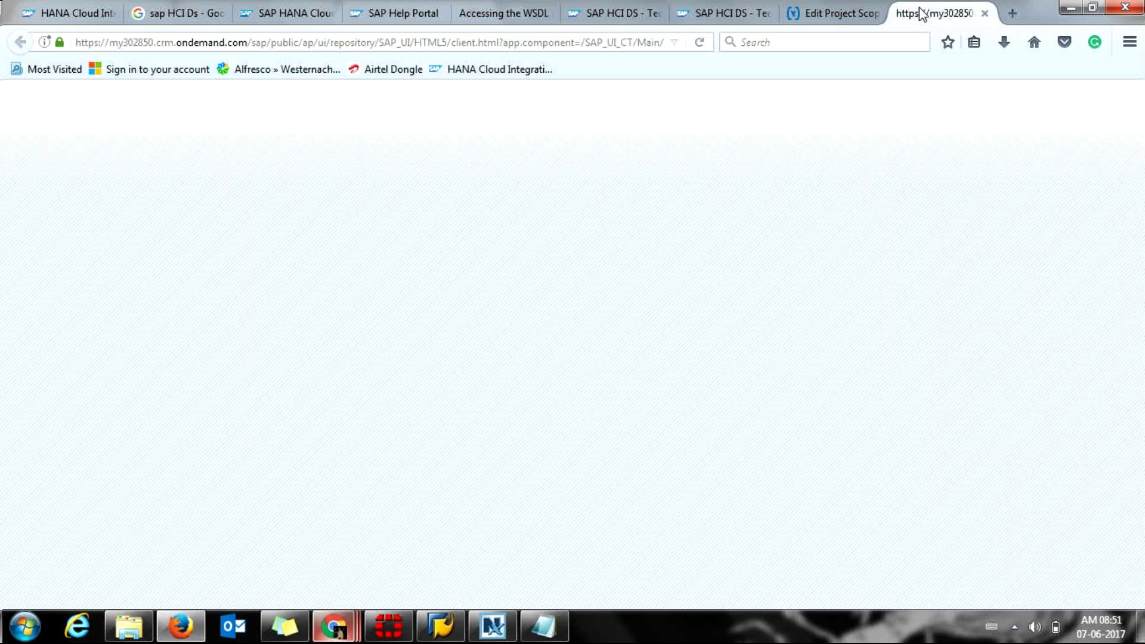
{"action": "left_click", "coordinate": [856, 14]}
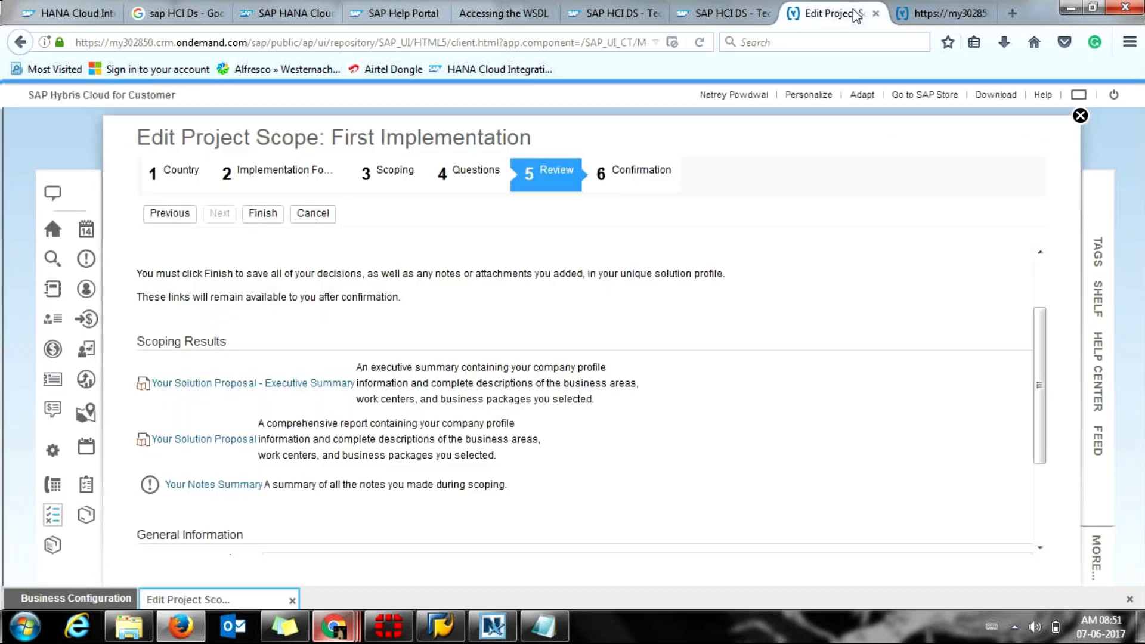
Step: Open the Your Solution Proposal - Executive Summary and Your Solution Proposal reports, and close the extra report tab
{"action": "left_click", "coordinate": [320, 384]}
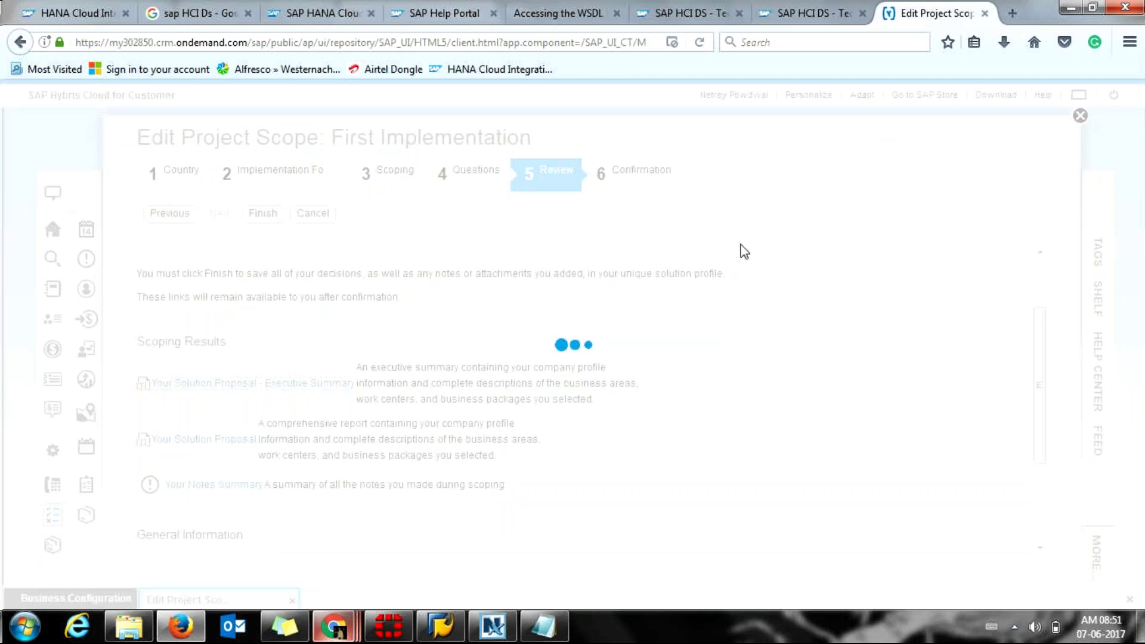
{"action": "left_click", "coordinate": [835, 18]}
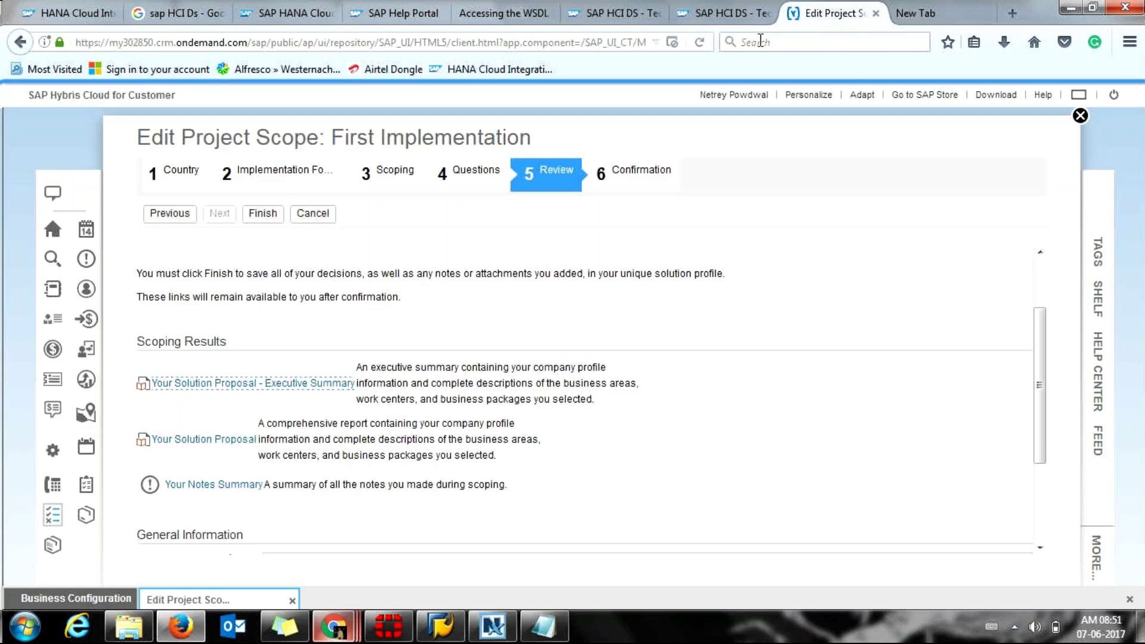
{"action": "left_click", "coordinate": [222, 443]}
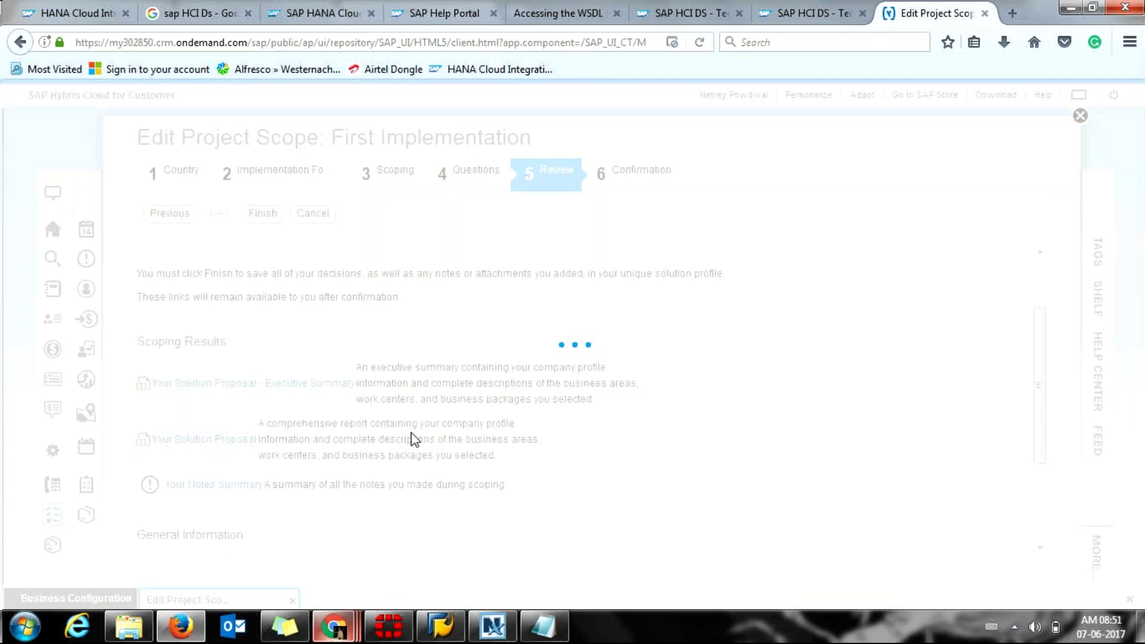
{"action": "left_click", "coordinate": [984, 13]}
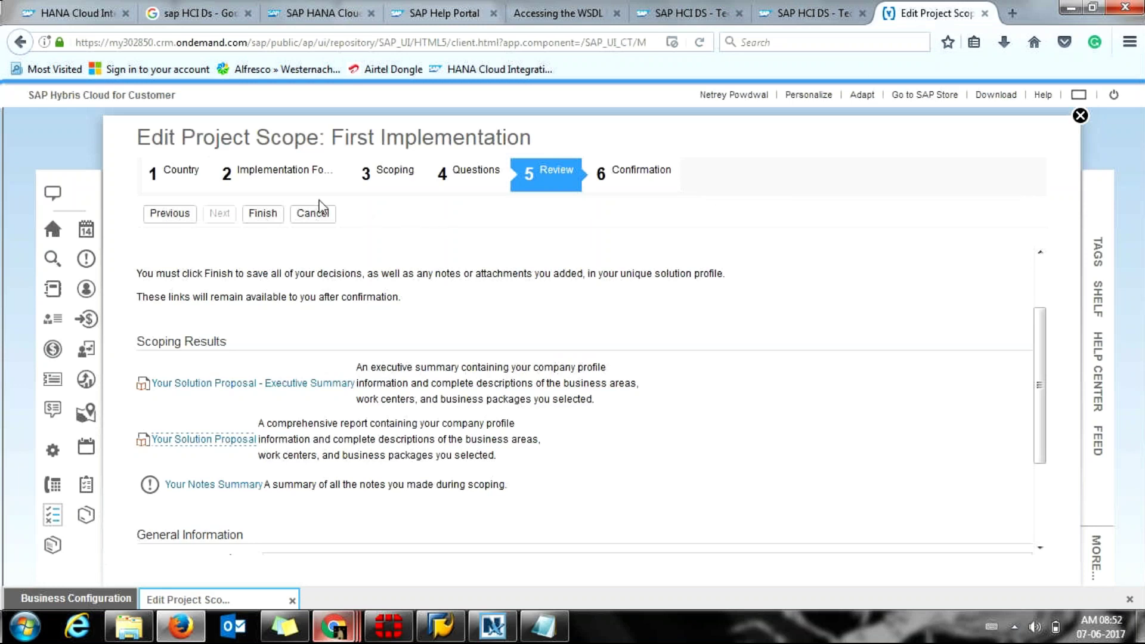
Step: Cancel the project scope editing of First Implementation and look over the full list of available work centers
{"action": "left_click", "coordinate": [277, 215]}
{"action": "left_click", "coordinate": [320, 221]}
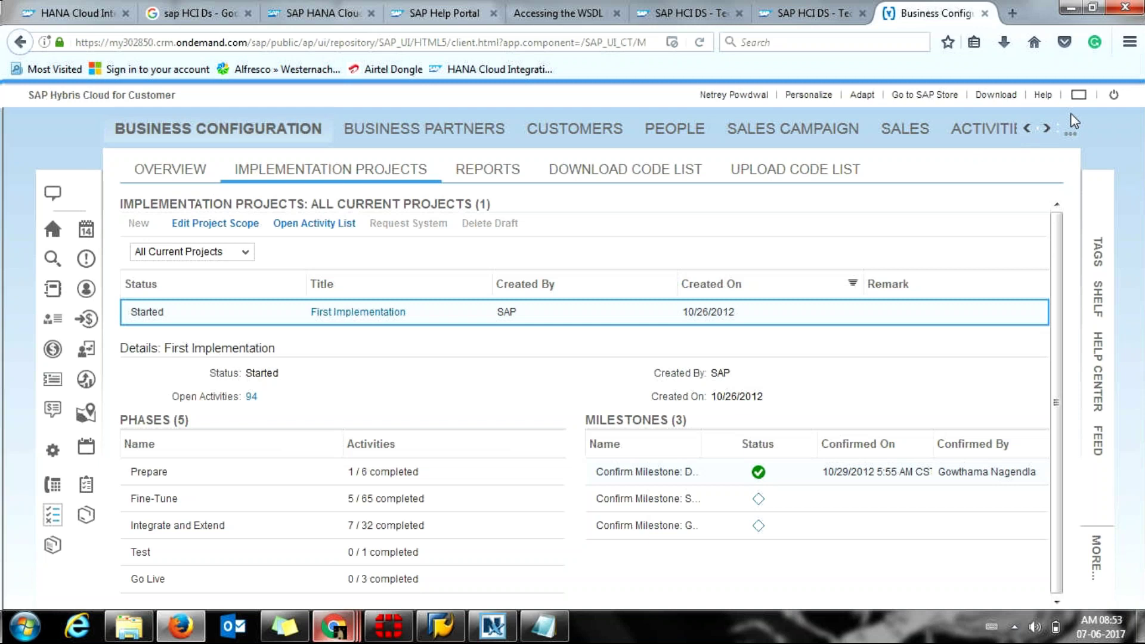
{"action": "left_click", "coordinate": [1071, 131]}
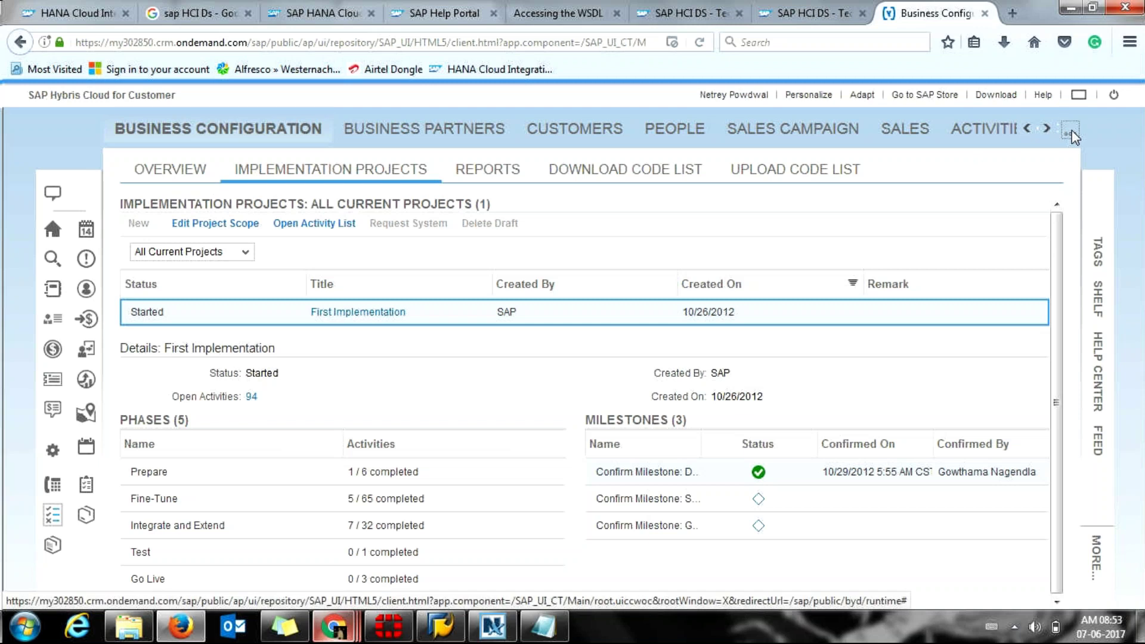
{"action": "left_click", "coordinate": [1072, 135]}
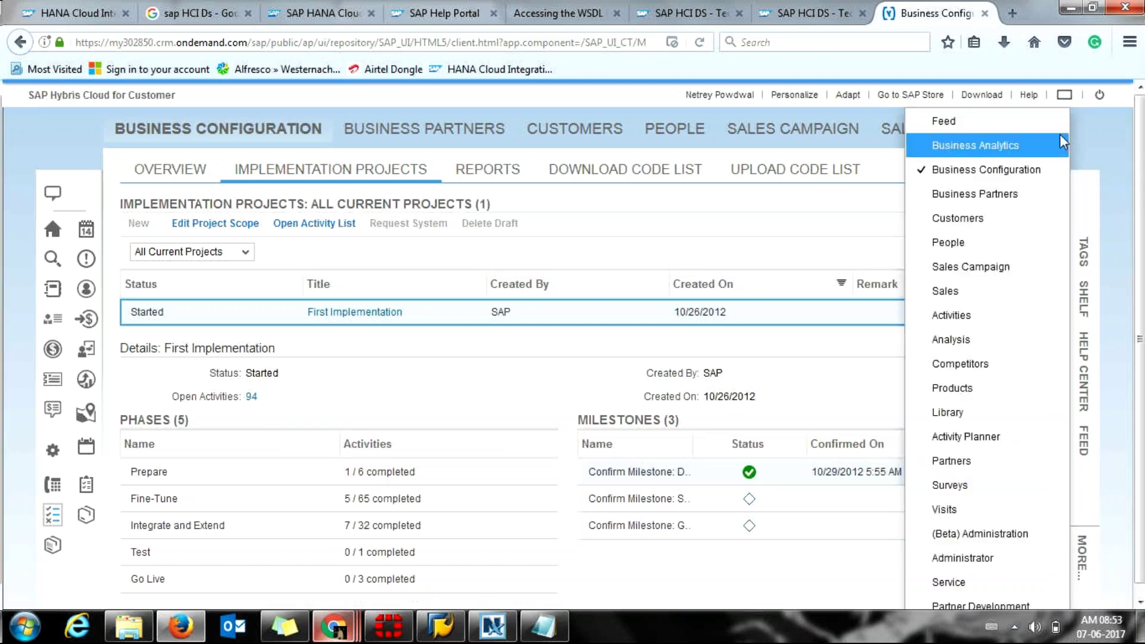
{"action": "left_click", "coordinate": [1142, 144]}
{"action": "left_click", "coordinate": [1071, 131]}
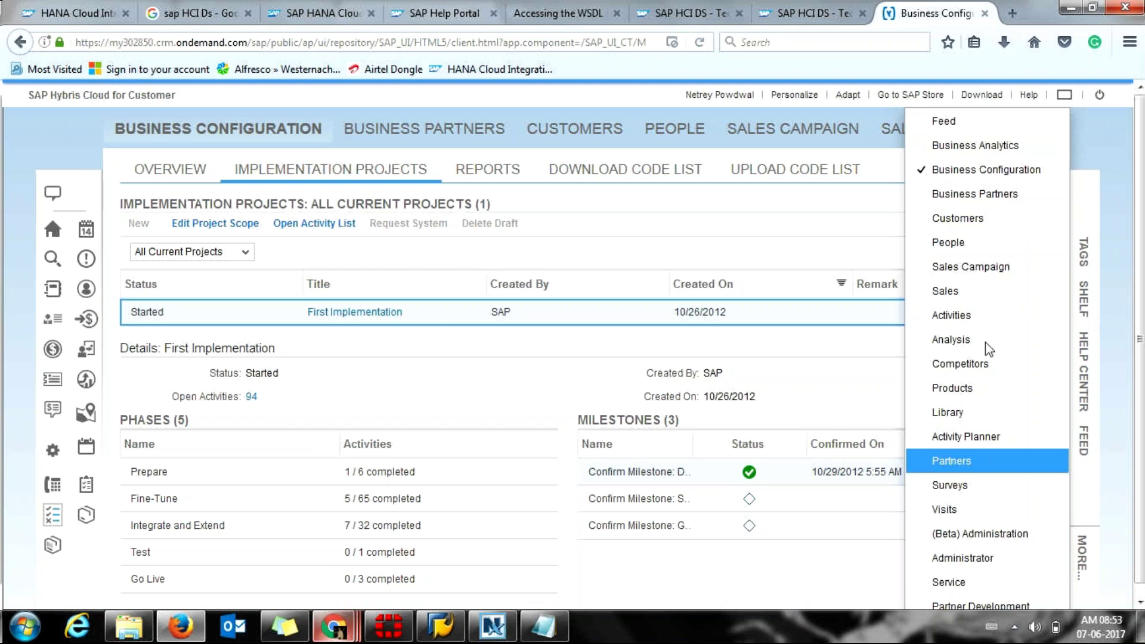
{"action": "left_click", "coordinate": [1094, 147]}
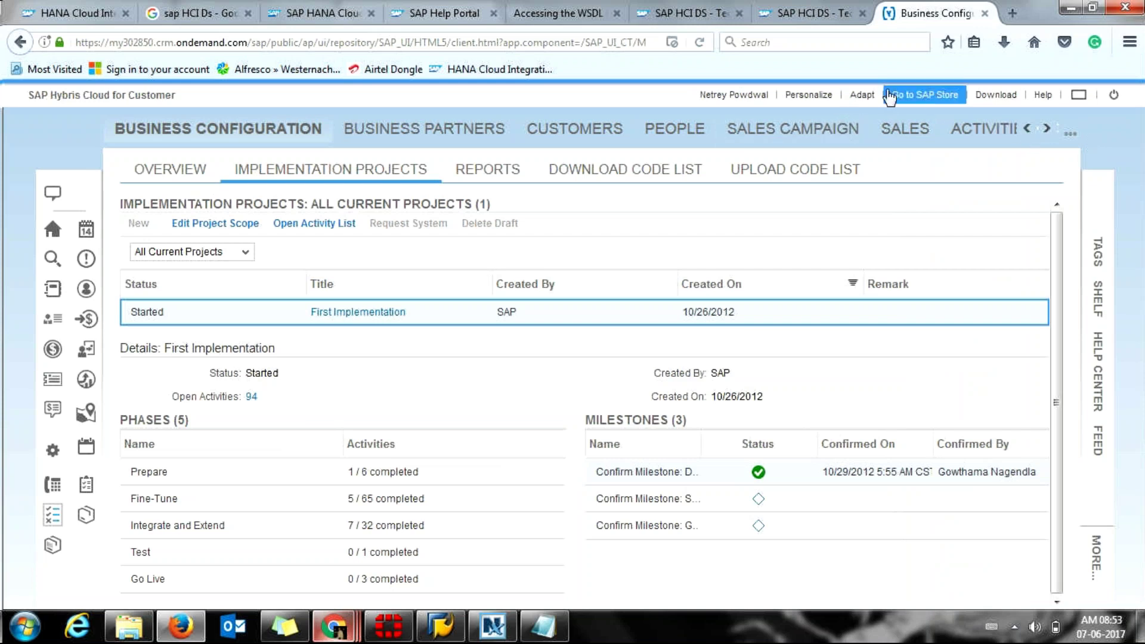
Step: Highlight HTML5 in the page address and look over the Personalize and Adapt options, including Launch in Microsoft Silverlight
{"action": "left_click", "coordinate": [813, 96]}
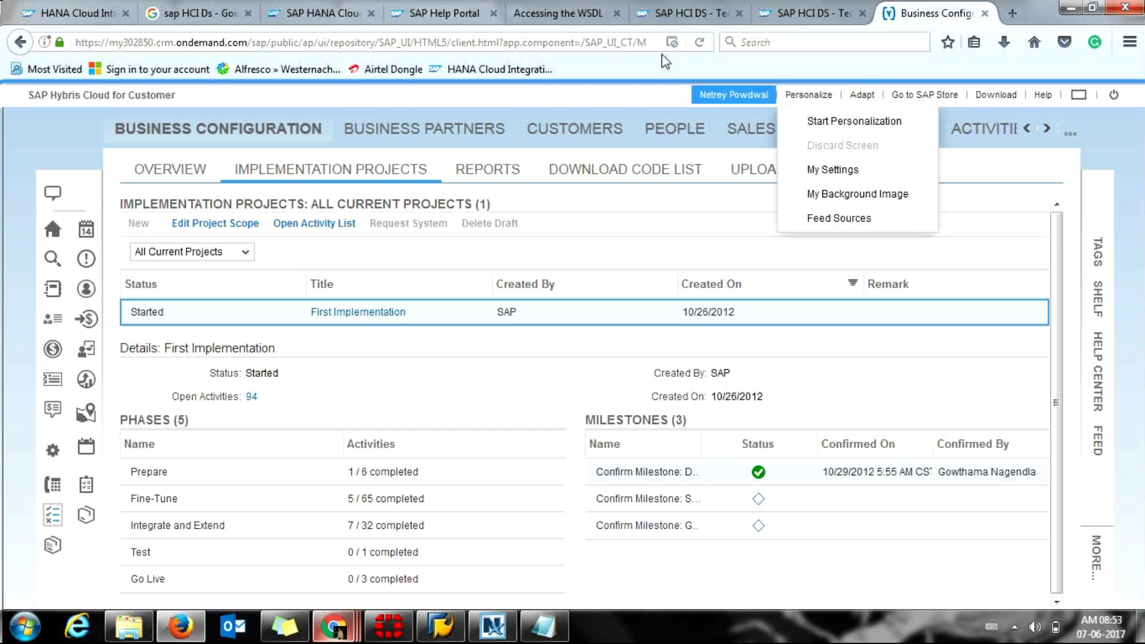
{"action": "left_click", "coordinate": [429, 38]}
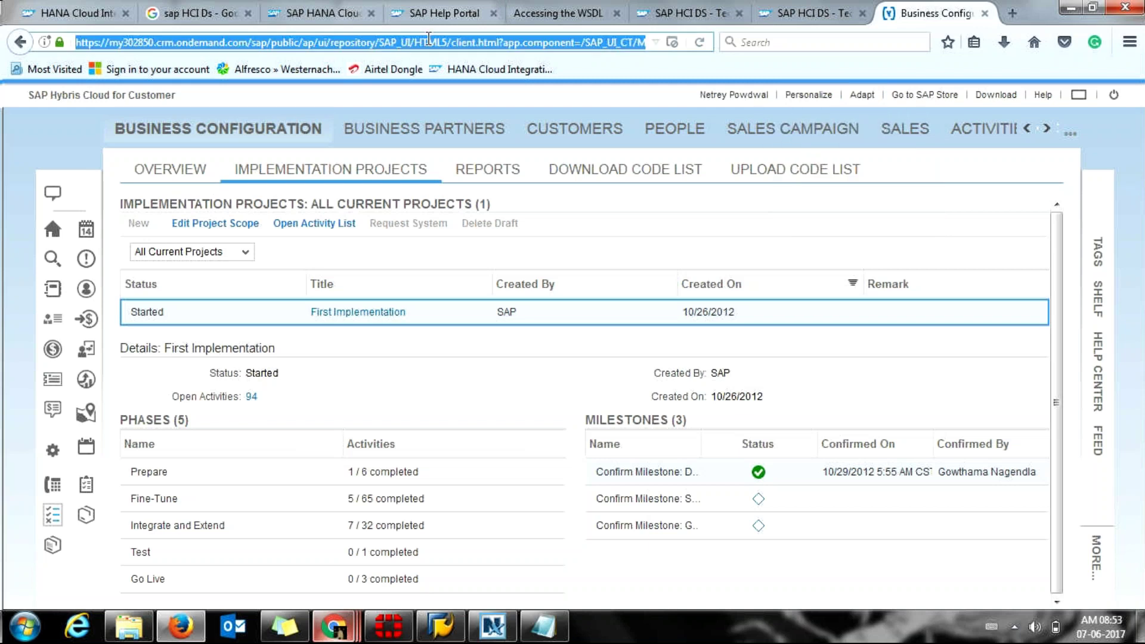
{"action": "left_click", "coordinate": [429, 38]}
{"action": "double_click", "coordinate": [430, 41]}
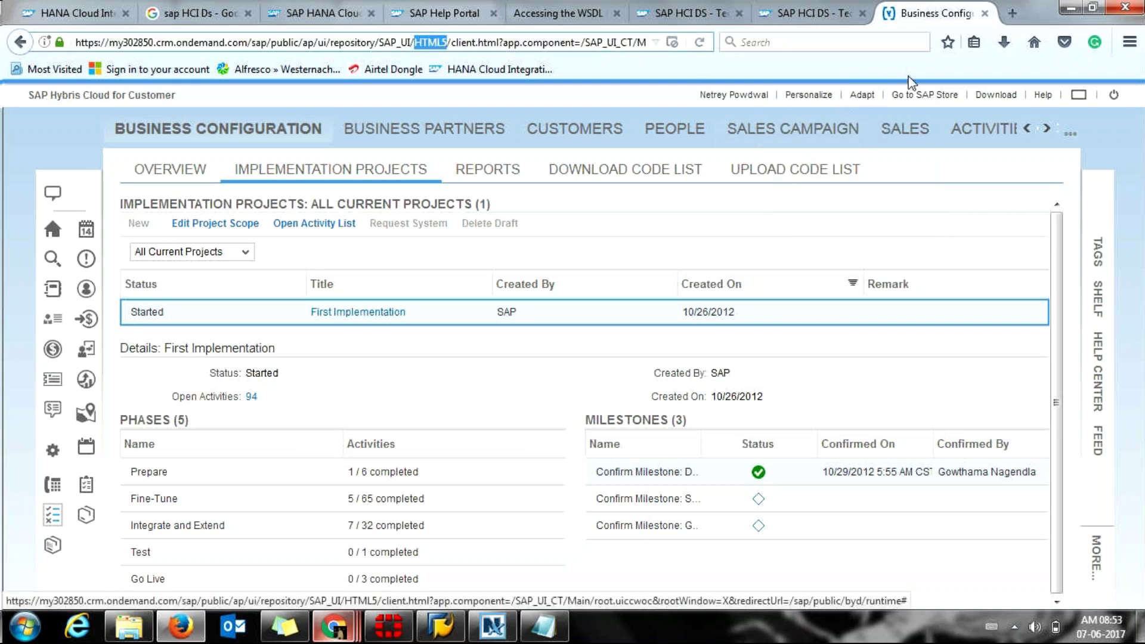
{"action": "left_click", "coordinate": [908, 101]}
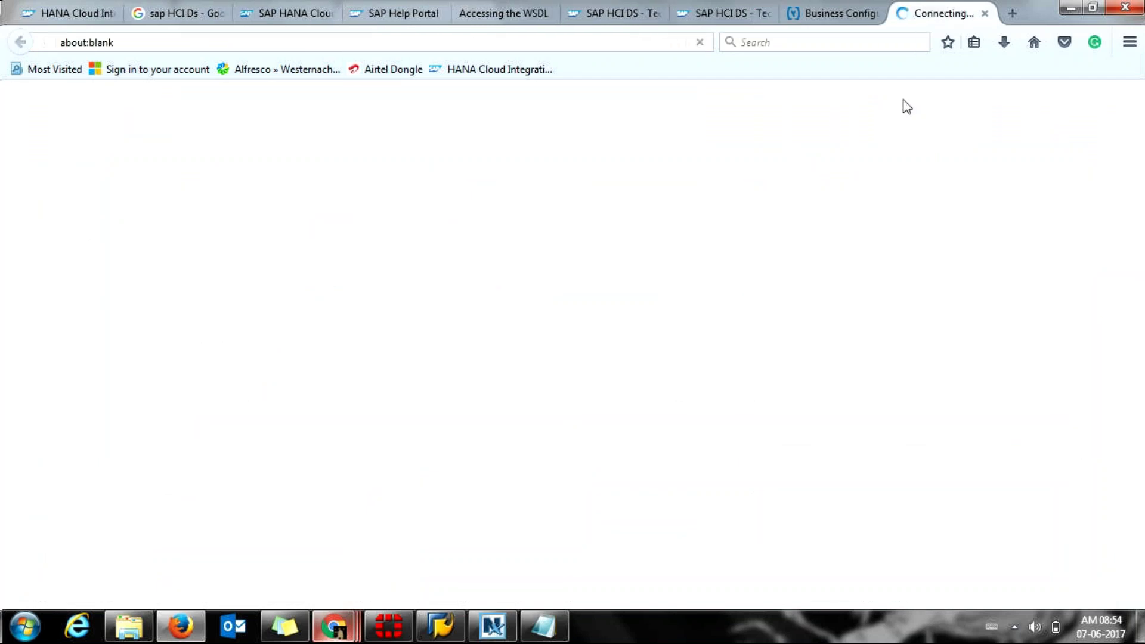
{"action": "left_click", "coordinate": [985, 13]}
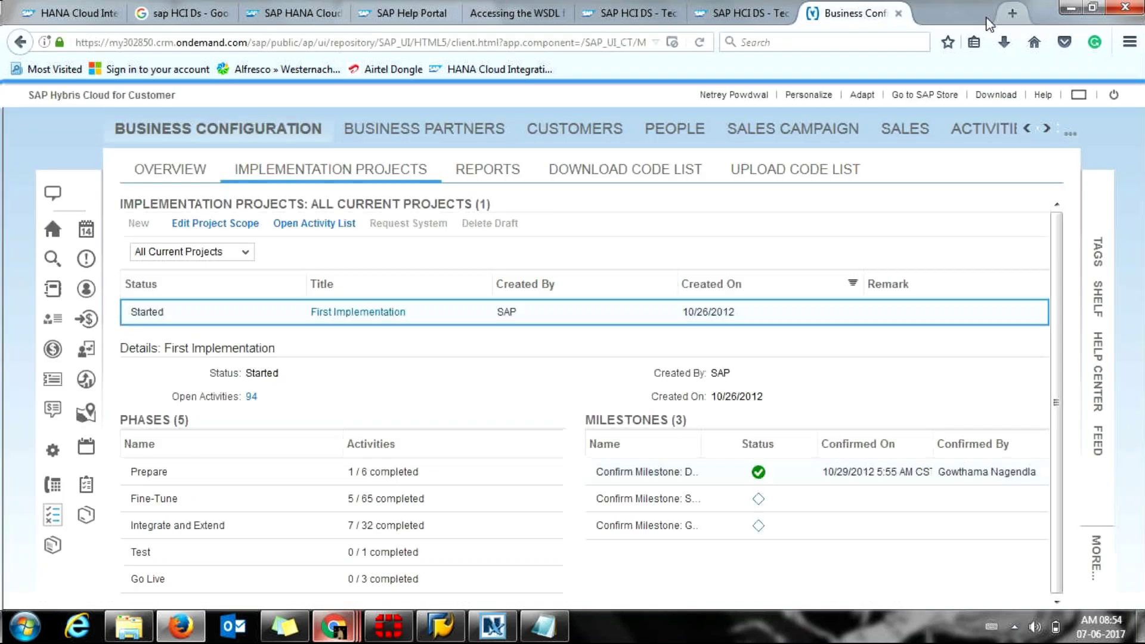
{"action": "left_click", "coordinate": [861, 96]}
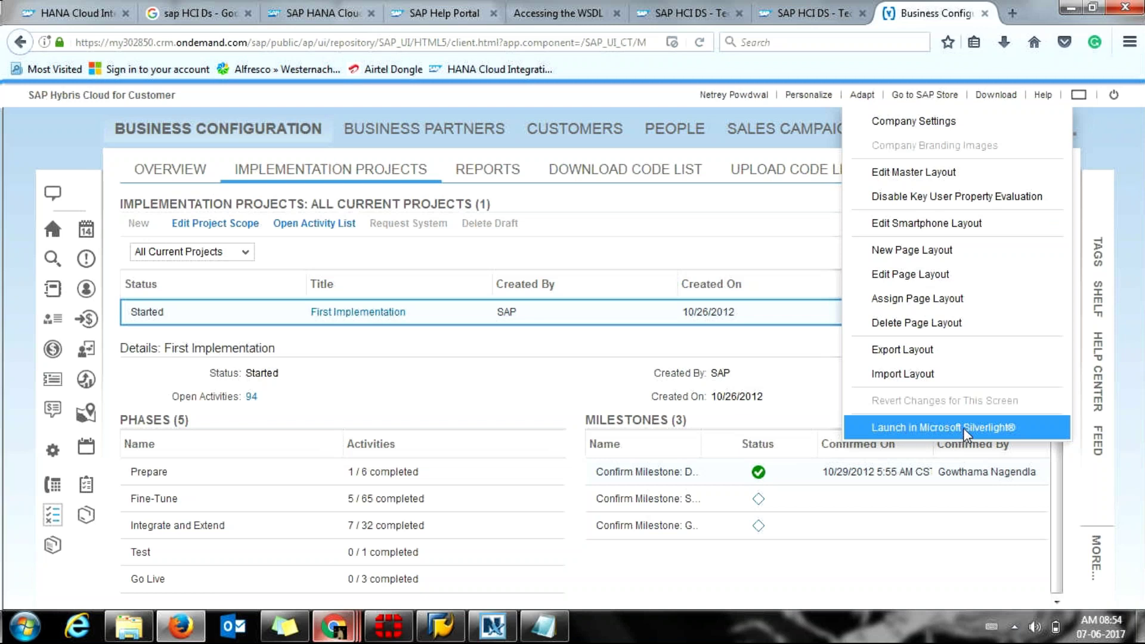
{"action": "left_click", "coordinate": [1045, 289]}
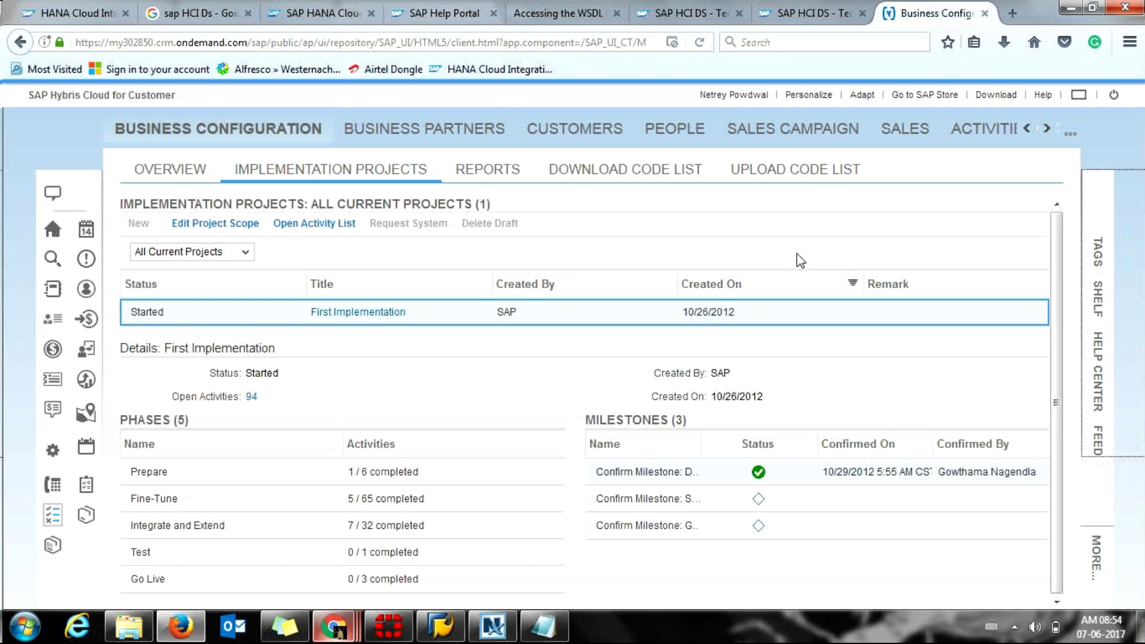
Step: Open the Administrator work center from the full list of work centers
{"action": "left_click", "coordinate": [1068, 132]}
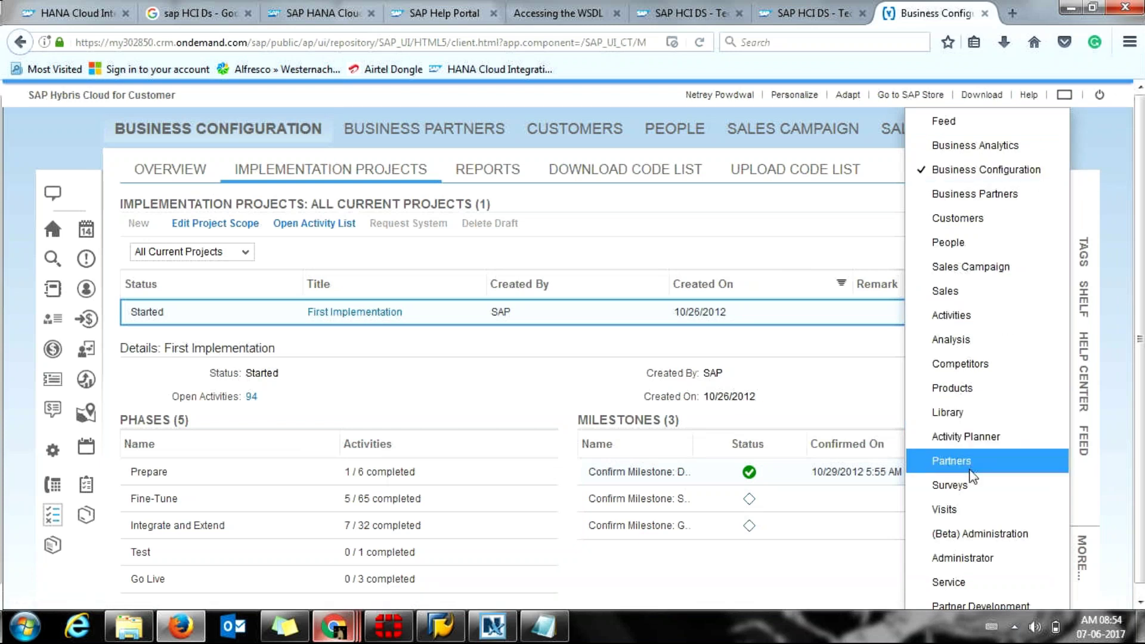
{"action": "left_click", "coordinate": [974, 568]}
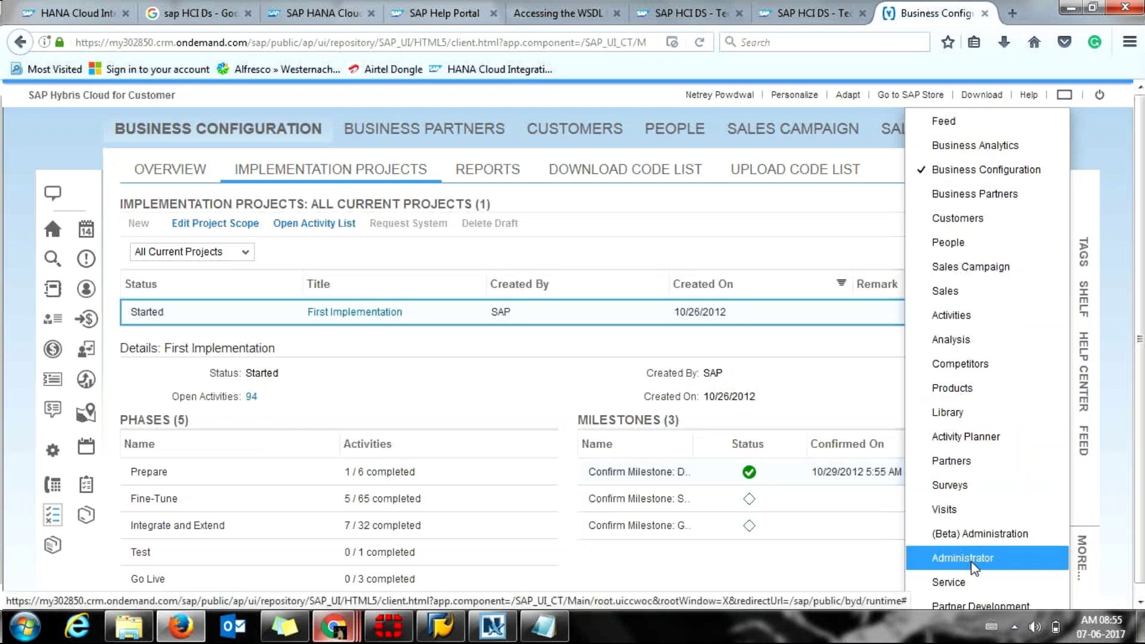
{"action": "left_click", "coordinate": [974, 568]}
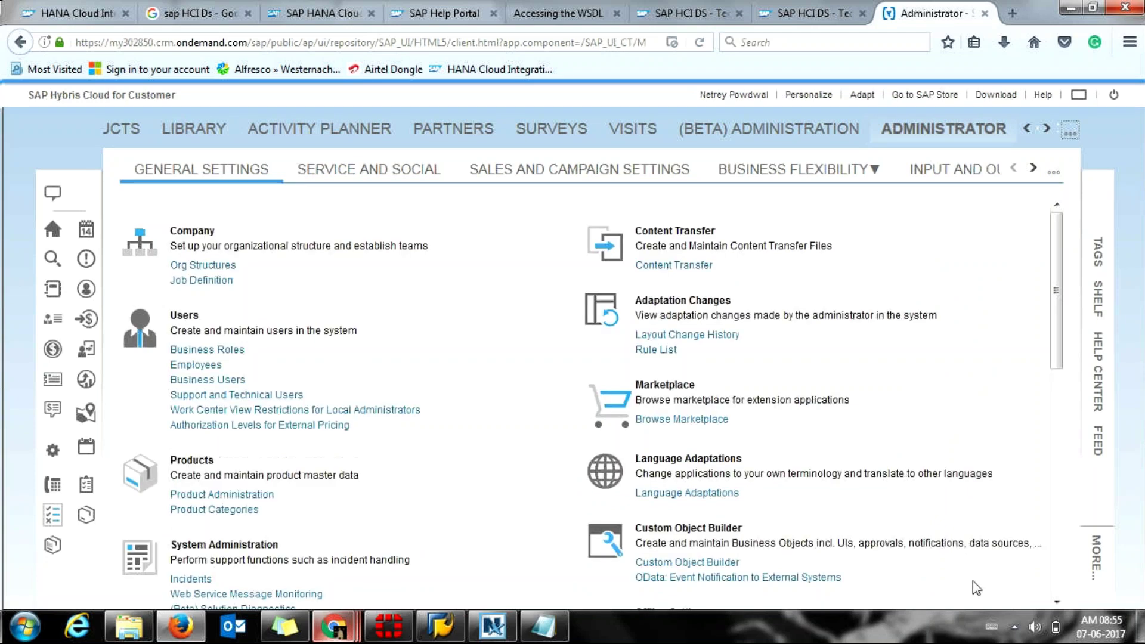
Step: Look at the Service and Social settings of the (Beta) Administration work center and return to Administrator
{"action": "left_click", "coordinate": [852, 142]}
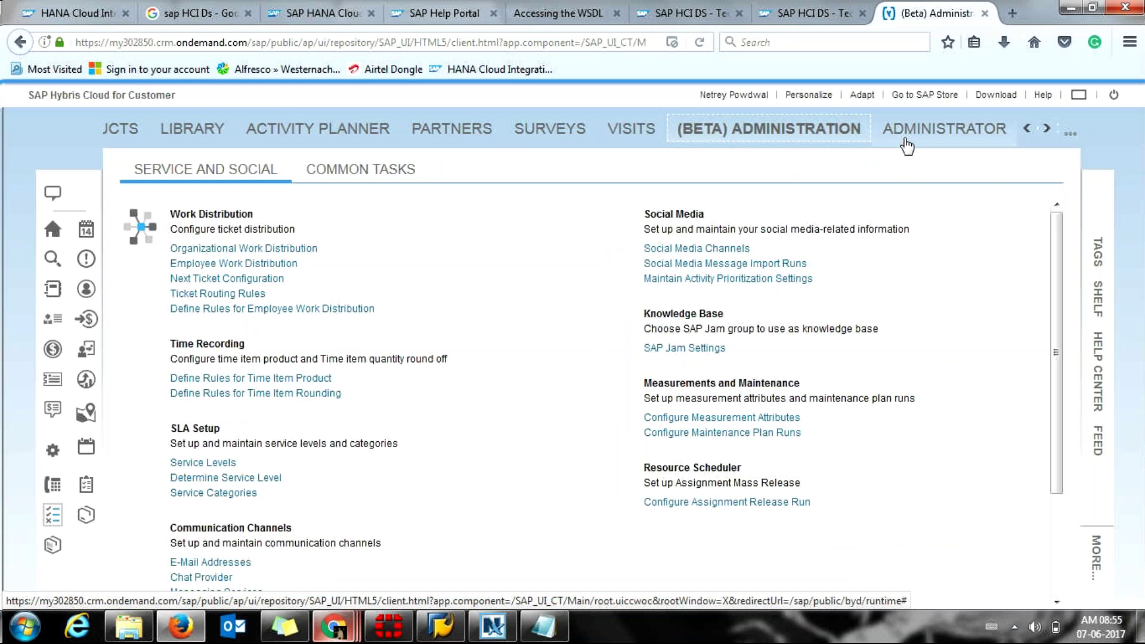
{"action": "left_click", "coordinate": [908, 145]}
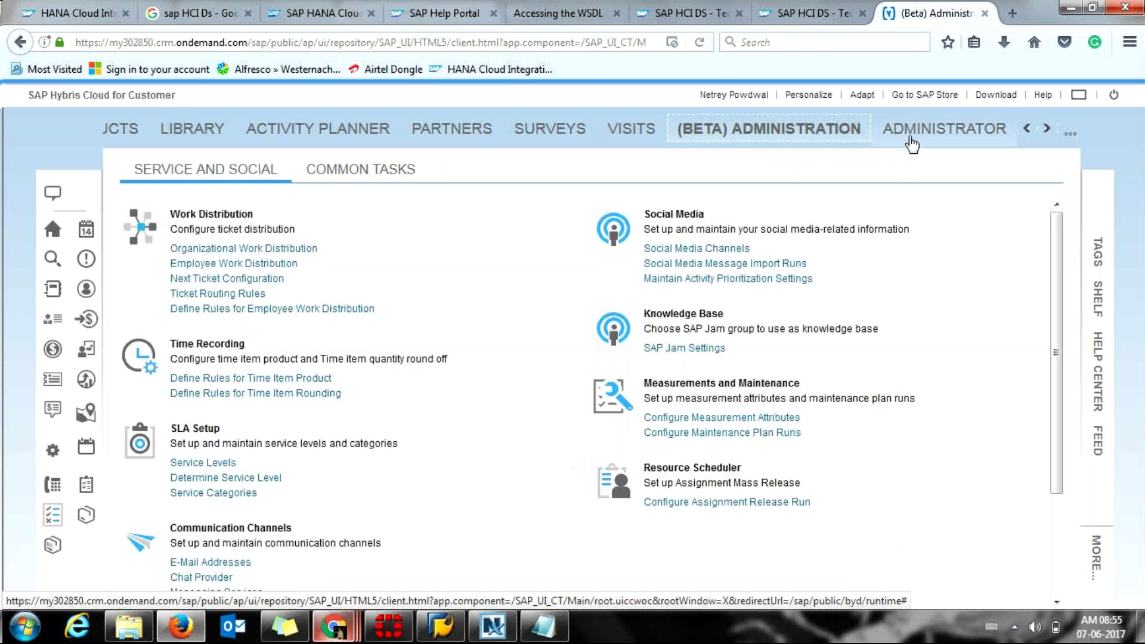
{"action": "left_click", "coordinate": [916, 140]}
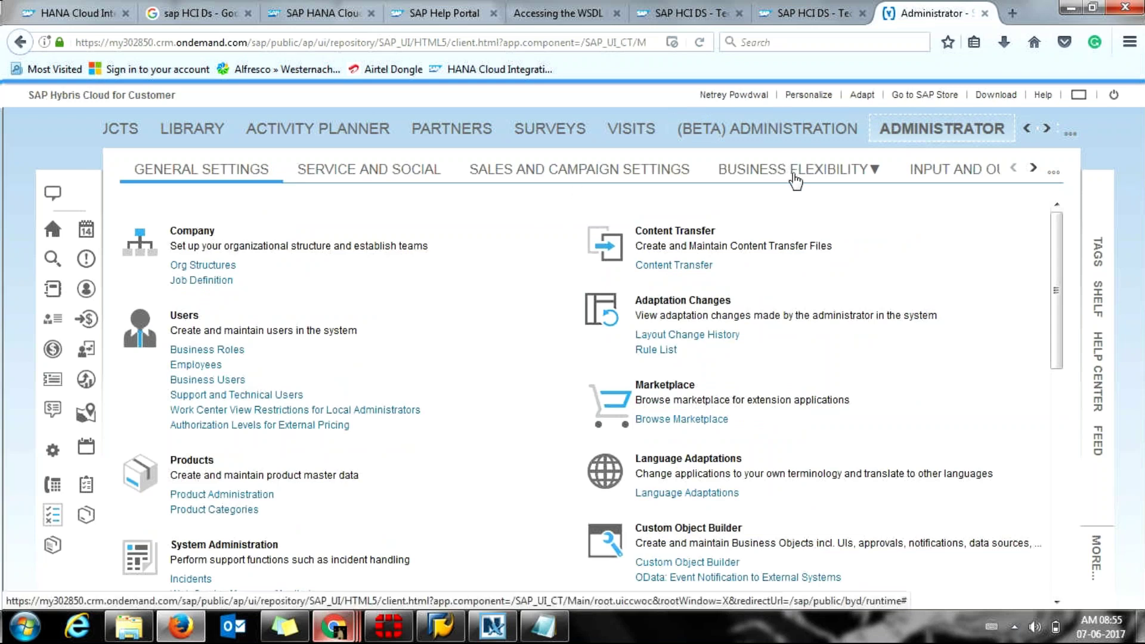
Step: Look over the Administrator views and General Settings, and open Communication Systems in the Integration section
{"action": "left_click", "coordinate": [1052, 170]}
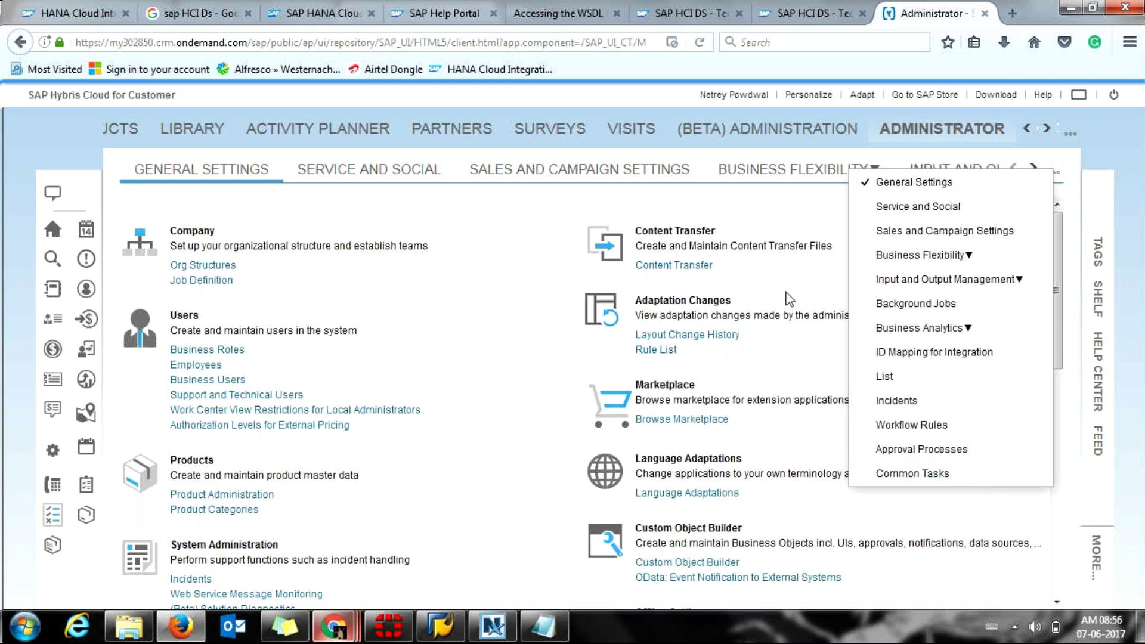
{"action": "left_click", "coordinate": [796, 233]}
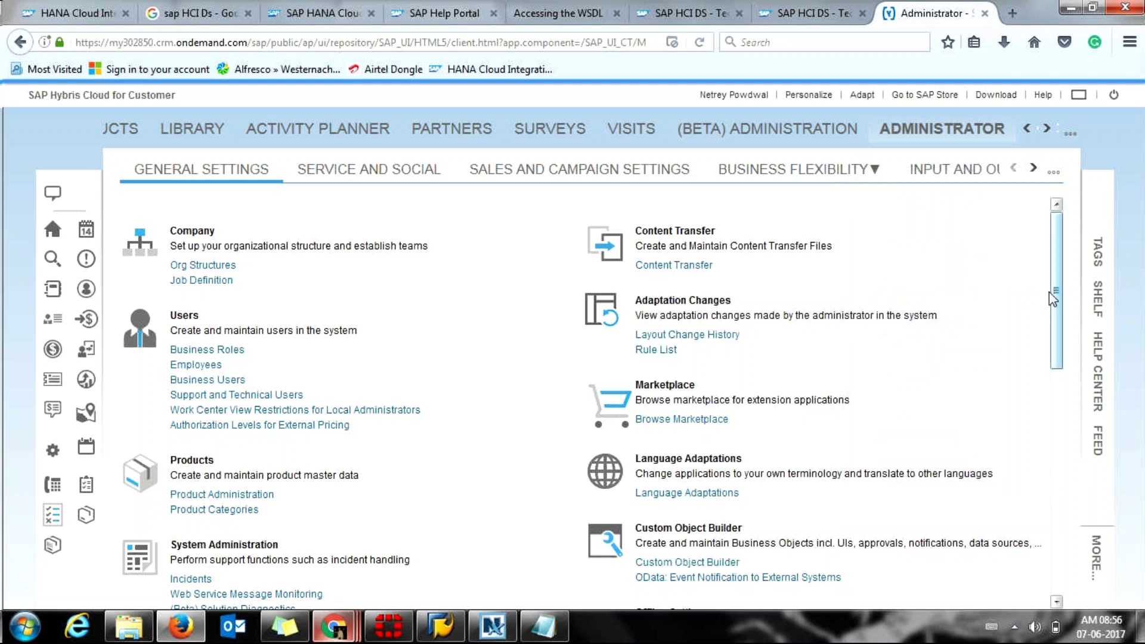
{"action": "left_click_drag", "start_coordinate": [1050, 294], "coordinate": [1056, 300]}
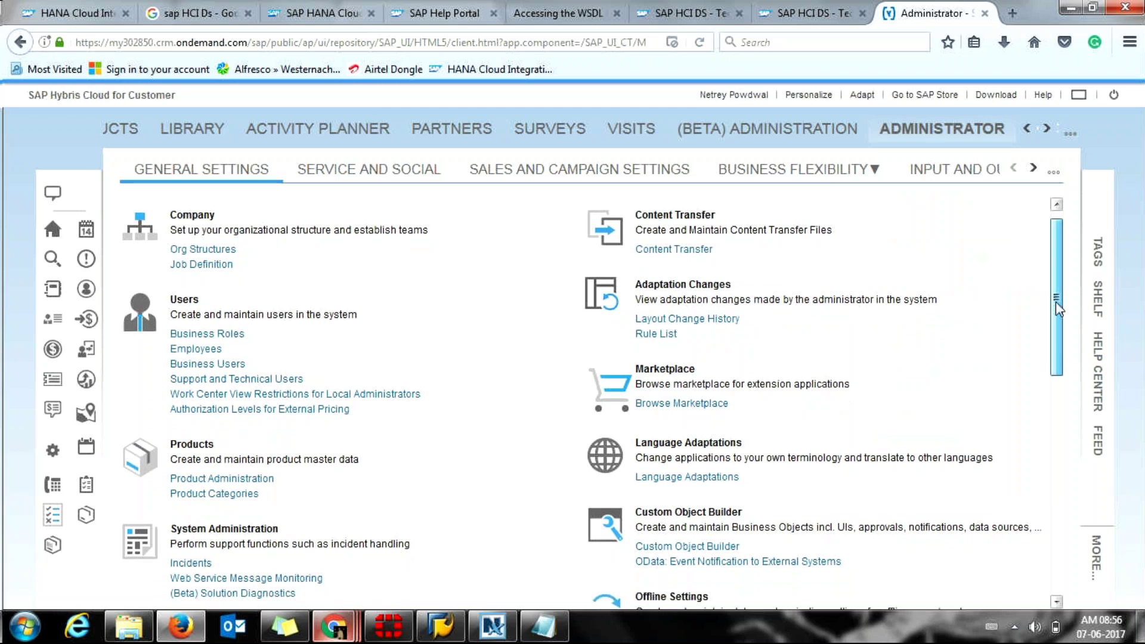
{"action": "left_click_drag", "start_coordinate": [1058, 309], "coordinate": [1058, 317]}
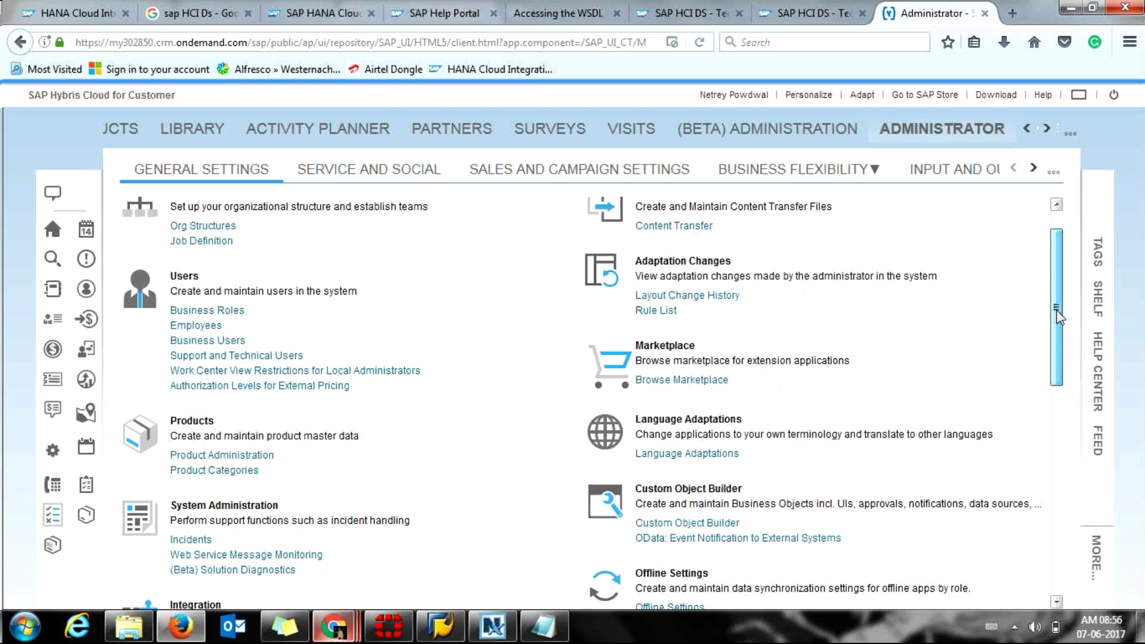
{"action": "left_click_drag", "start_coordinate": [1057, 317], "coordinate": [1060, 326]}
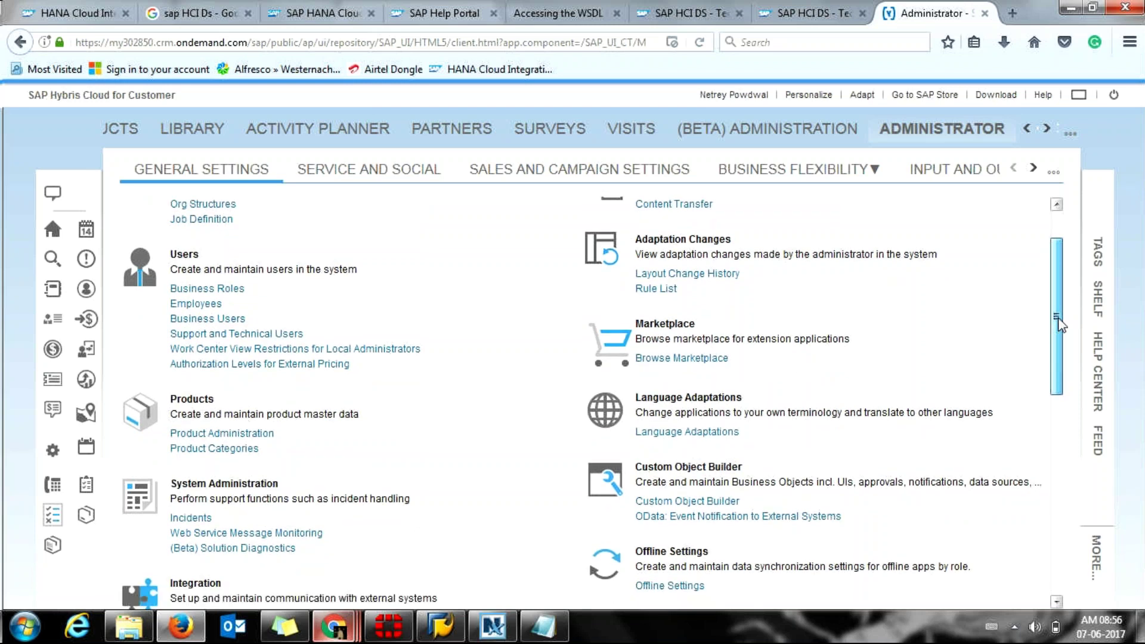
{"action": "left_click_drag", "start_coordinate": [1059, 325], "coordinate": [1060, 392]}
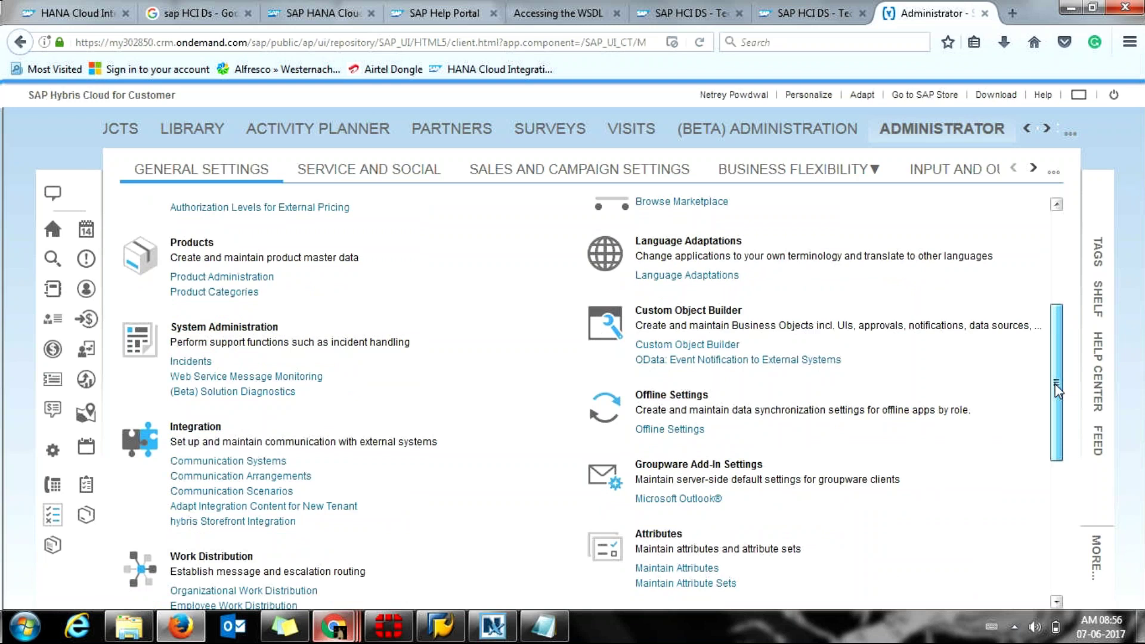
{"action": "left_click_drag", "start_coordinate": [1057, 390], "coordinate": [1058, 394]}
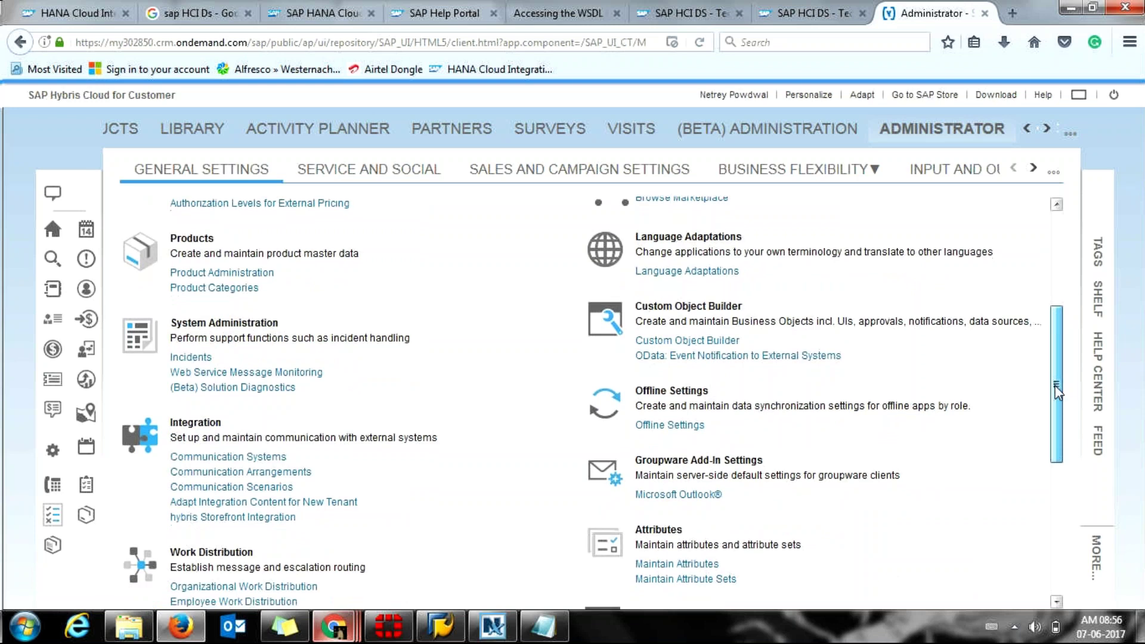
{"action": "left_click_drag", "start_coordinate": [1058, 392], "coordinate": [1059, 394]}
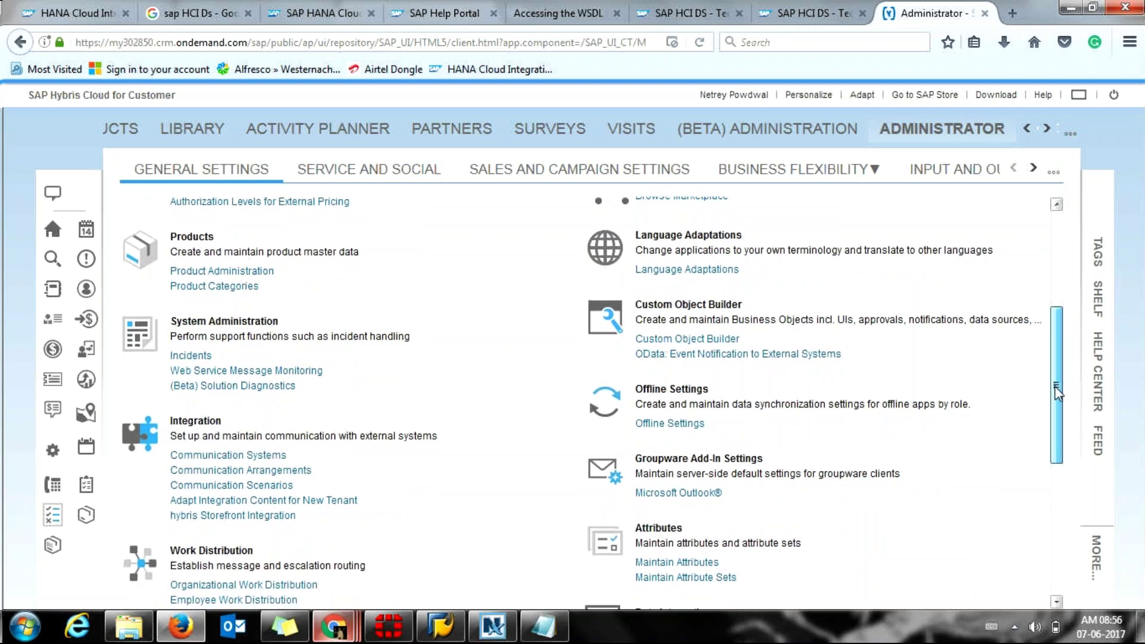
{"action": "left_click", "coordinate": [259, 456]}
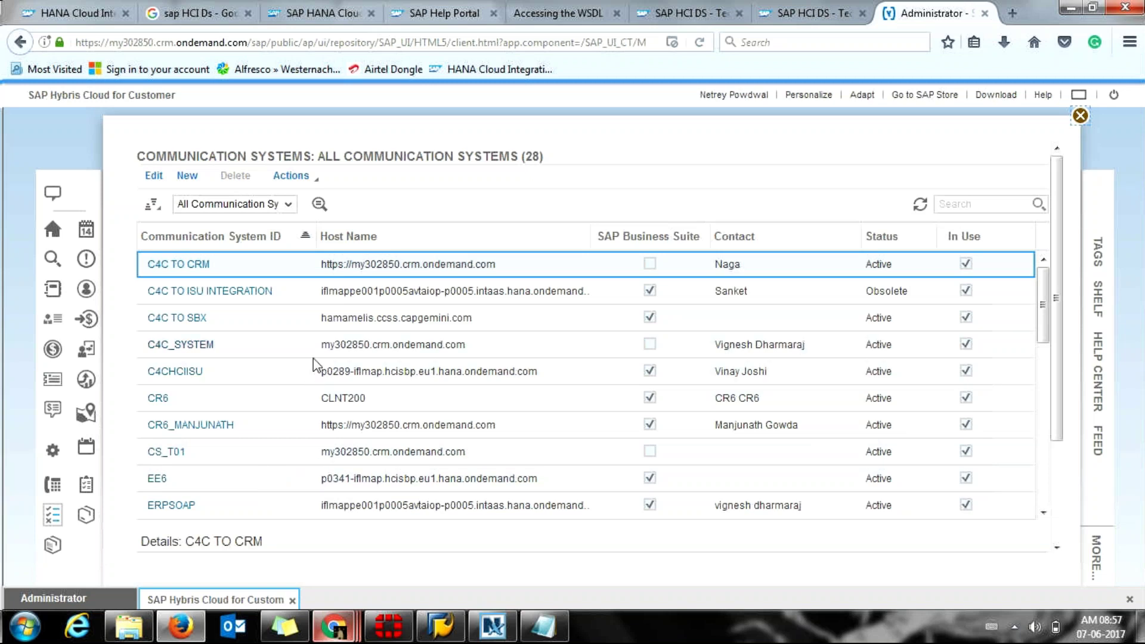
Step: Start a new communication system and enter EE6 as its ID
{"action": "left_click", "coordinate": [185, 183]}
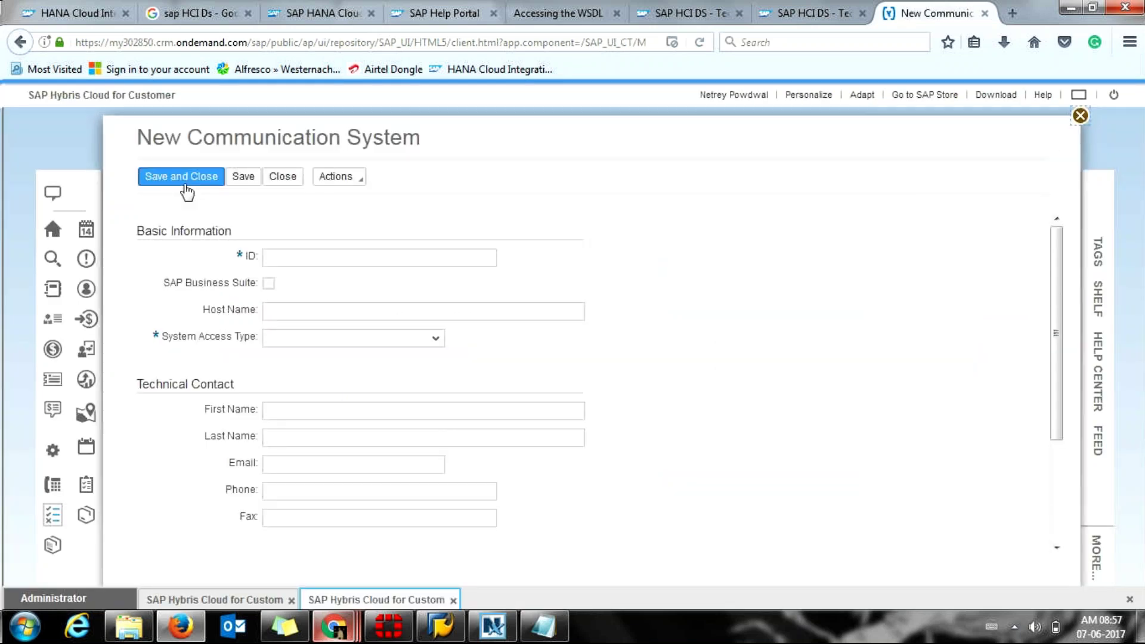
{"action": "left_click", "coordinate": [276, 260]}
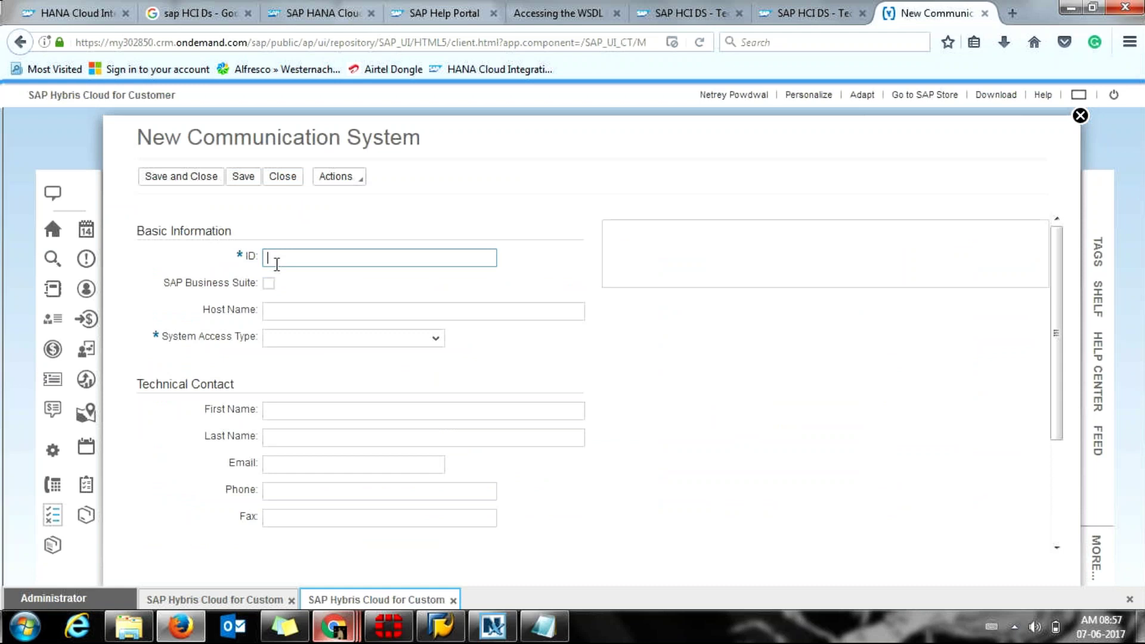
{"action": "mouse_move", "coordinate": [443, 630]}
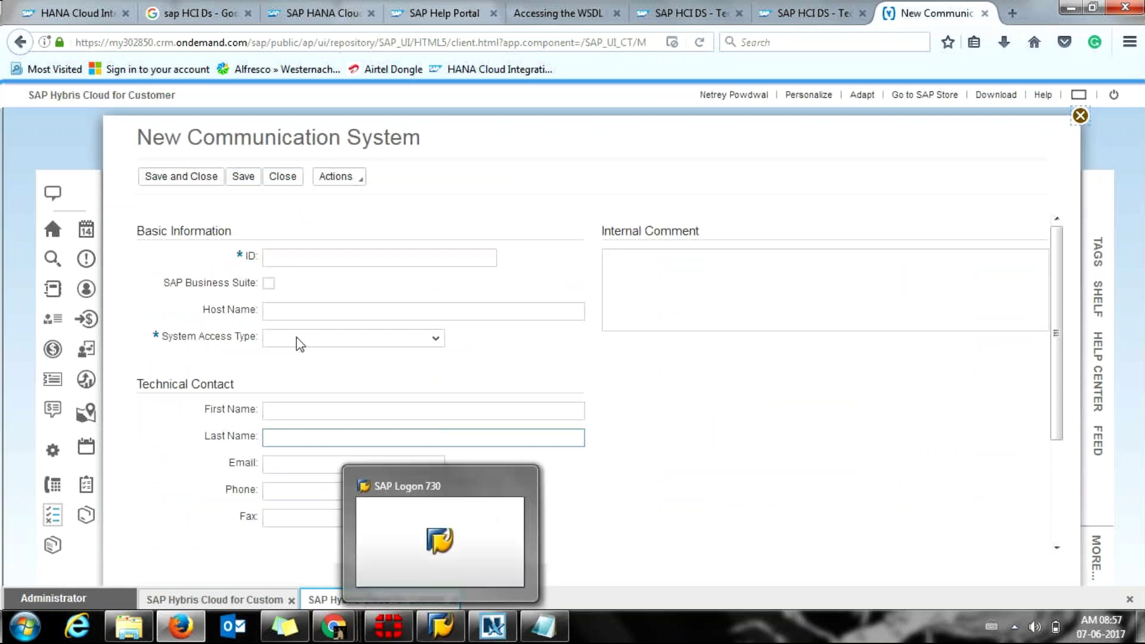
{"action": "left_click", "coordinate": [271, 258]}
{"action": "type", "text": "E^6\\"}
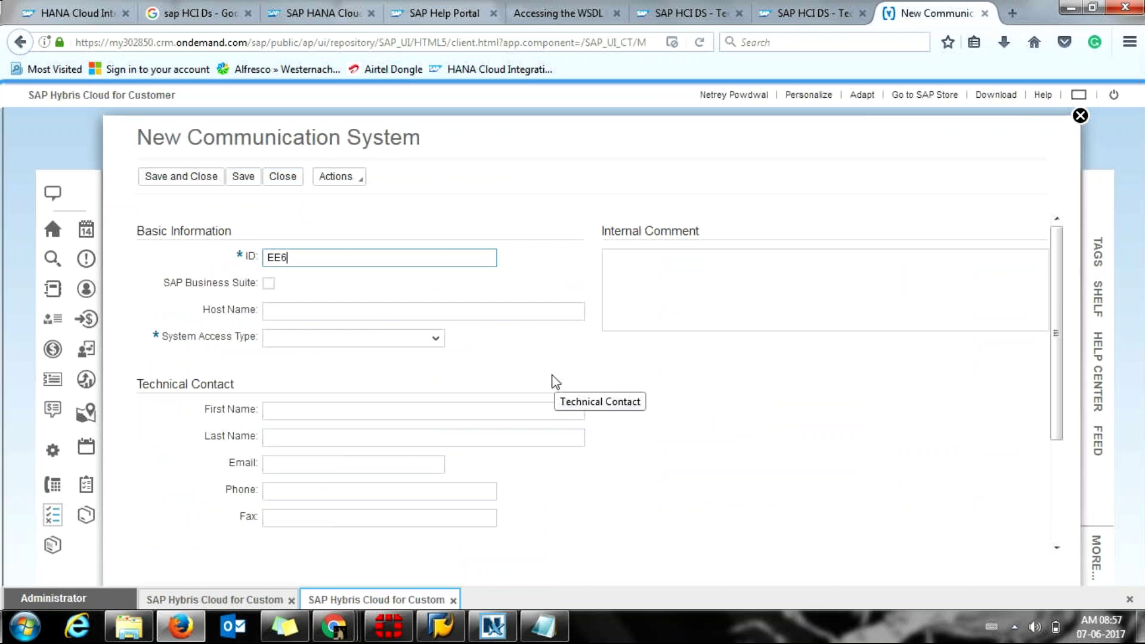
Step: Set the system access type of the new EE6 communication system to Internet, leaving the host name empty
{"action": "left_click", "coordinate": [280, 311]}
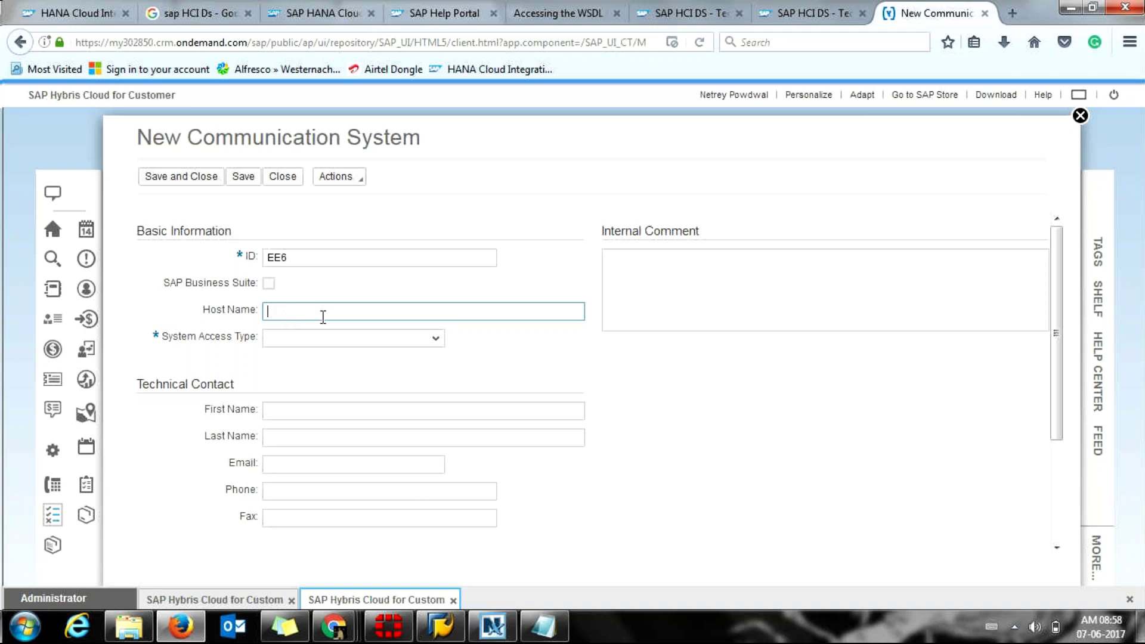
{"action": "mouse_move", "coordinate": [335, 630]}
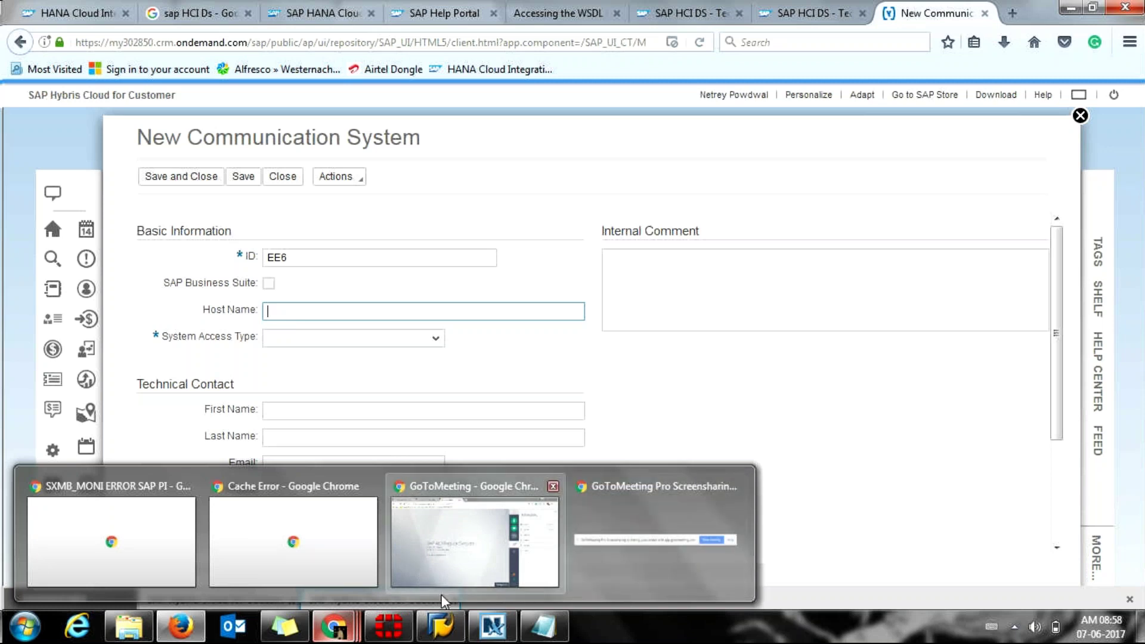
{"action": "mouse_move", "coordinate": [419, 633]}
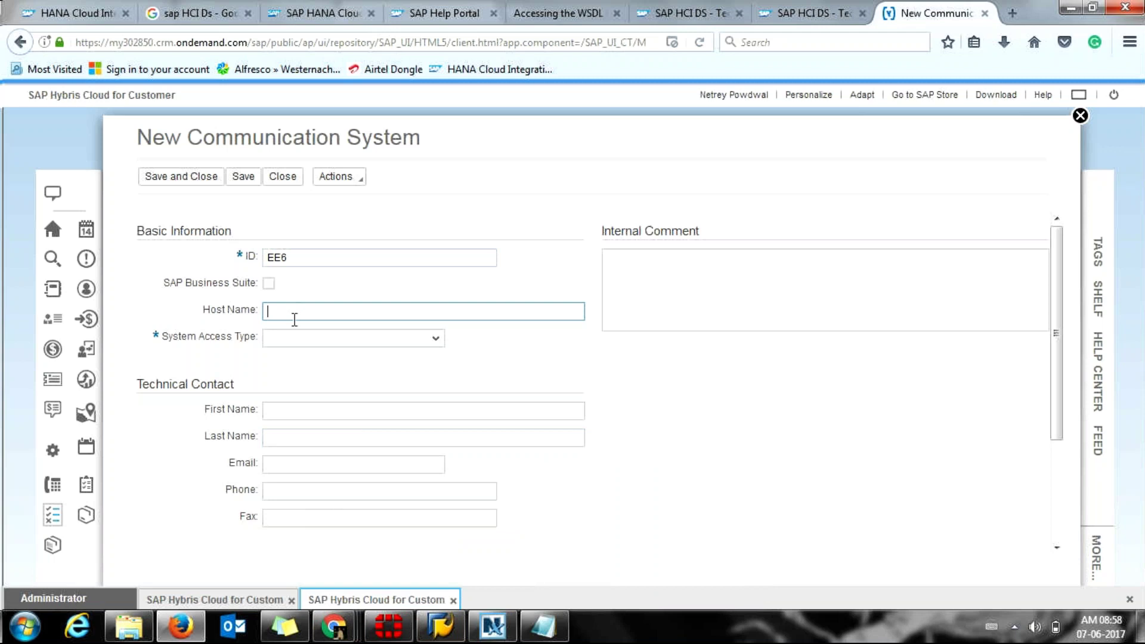
{"action": "left_click", "coordinate": [297, 342]}
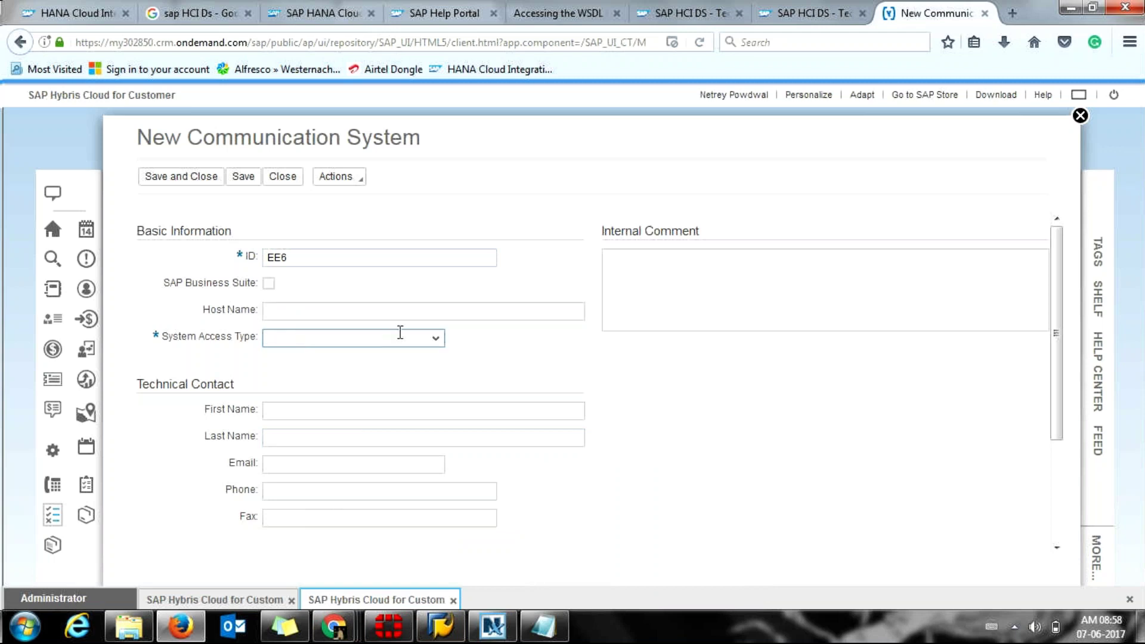
{"action": "left_click", "coordinate": [437, 343]}
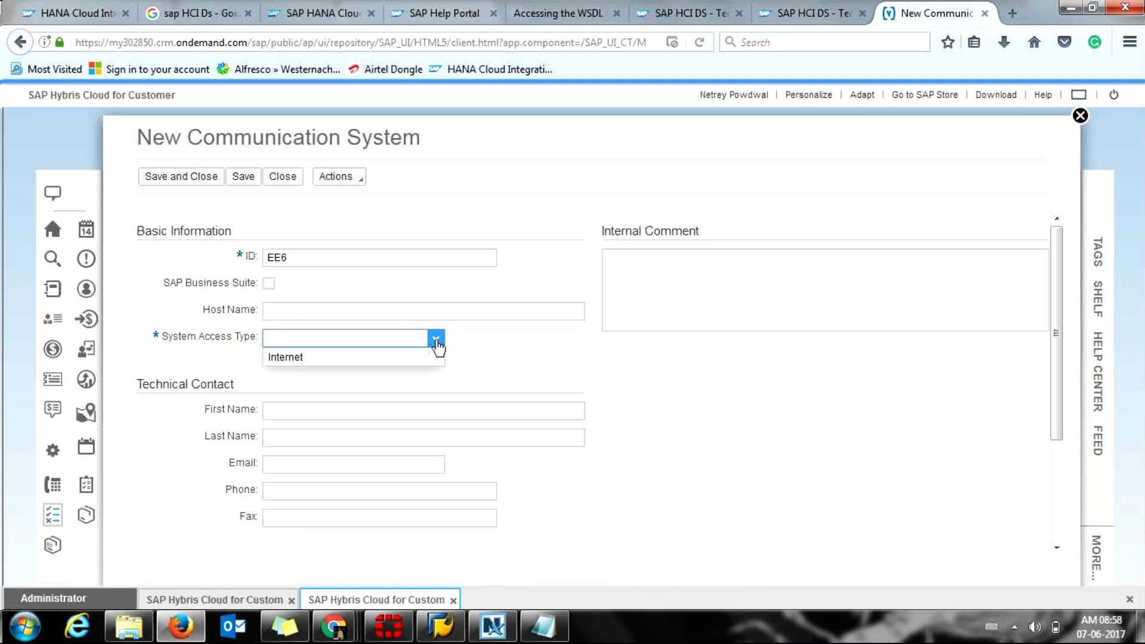
{"action": "left_click", "coordinate": [400, 362]}
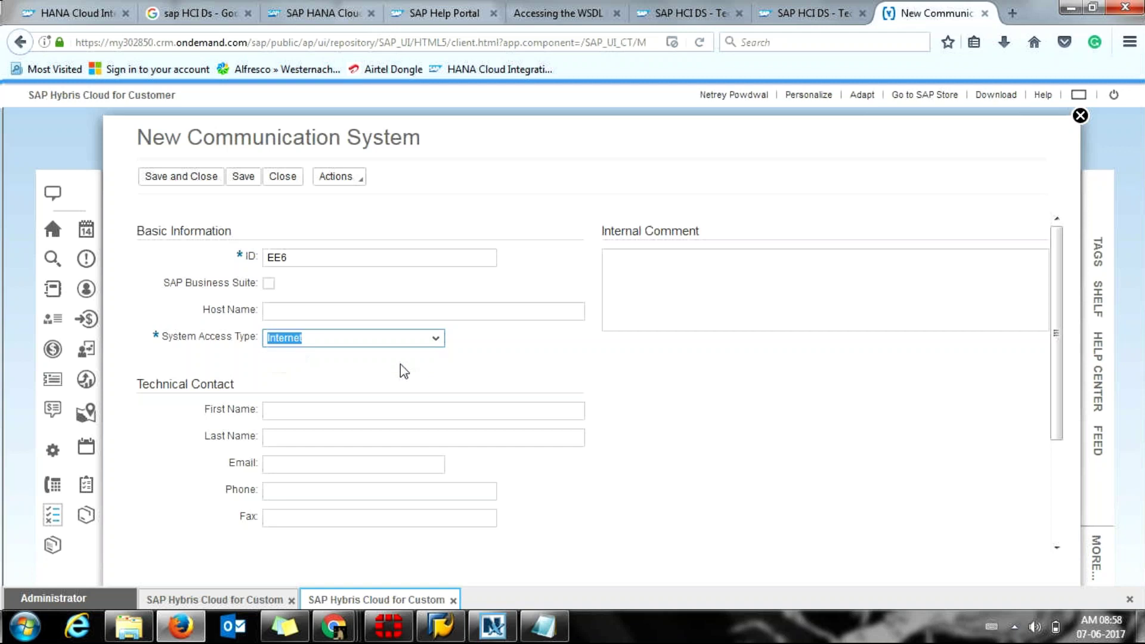
Step: Go through the technical contact name and email fields, and close the new communication system without saving it
{"action": "left_click", "coordinate": [332, 419]}
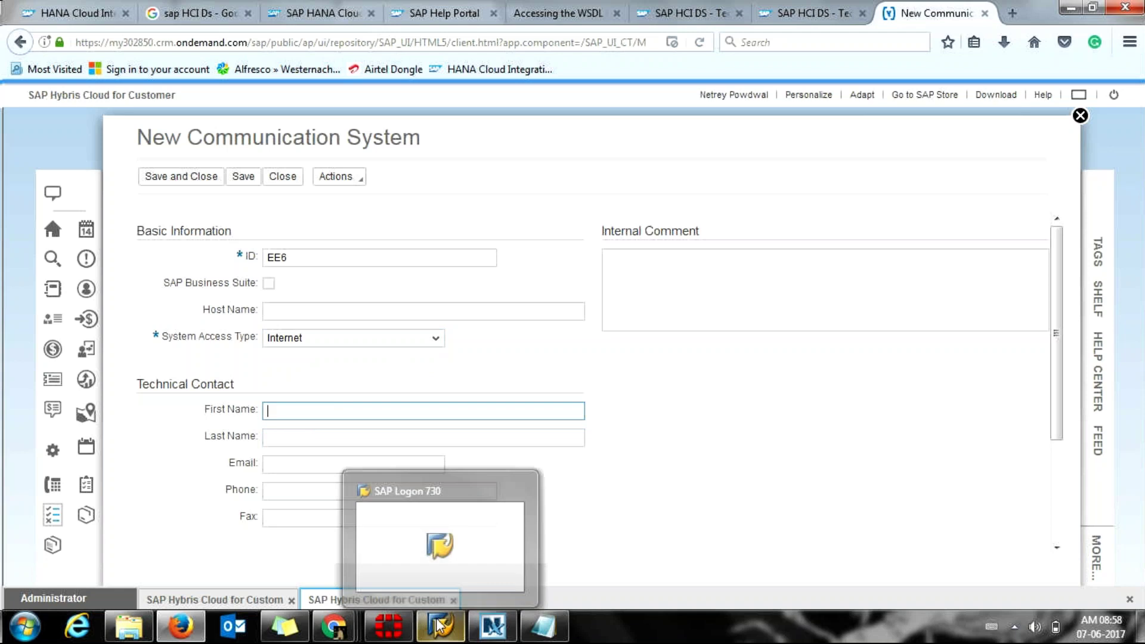
{"action": "left_click", "coordinate": [324, 418]}
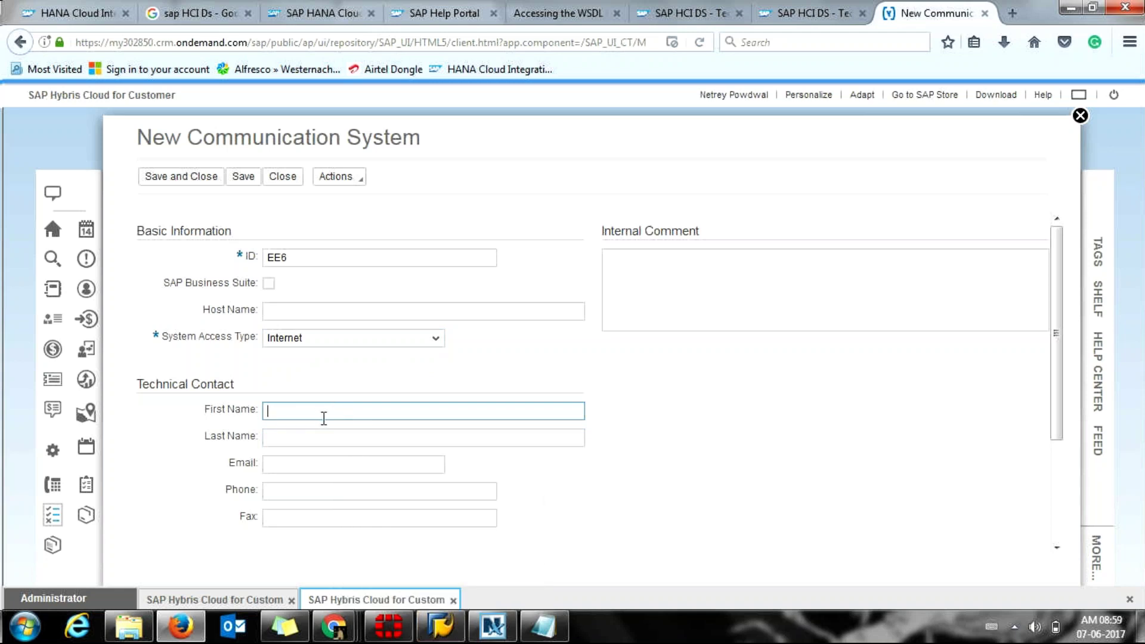
{"action": "left_click", "coordinate": [328, 437]}
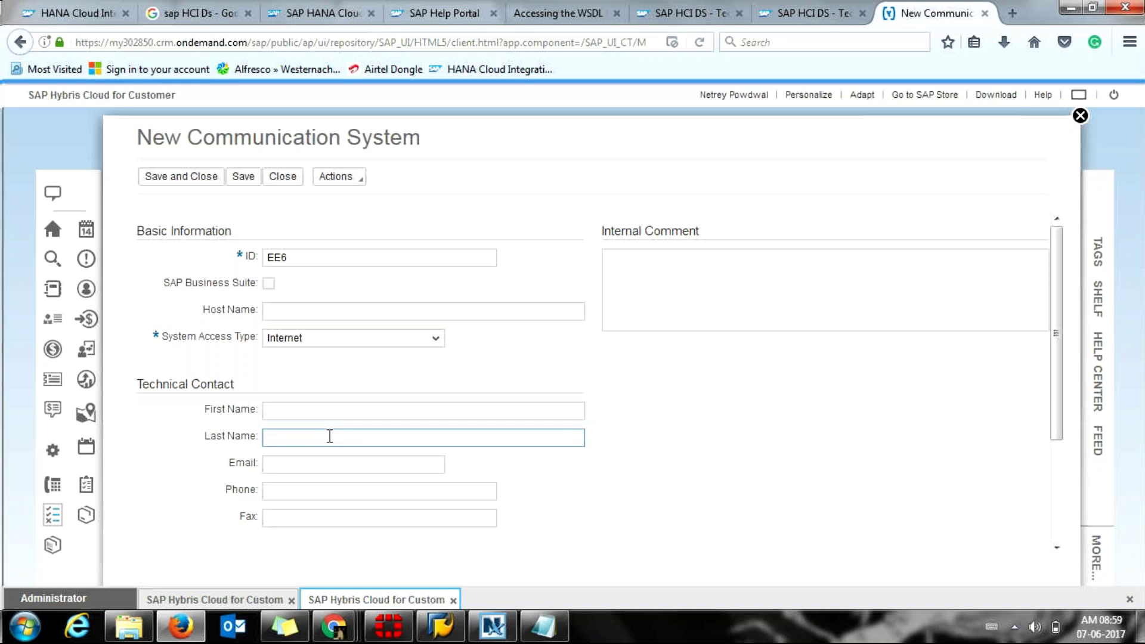
{"action": "left_click", "coordinate": [313, 465]}
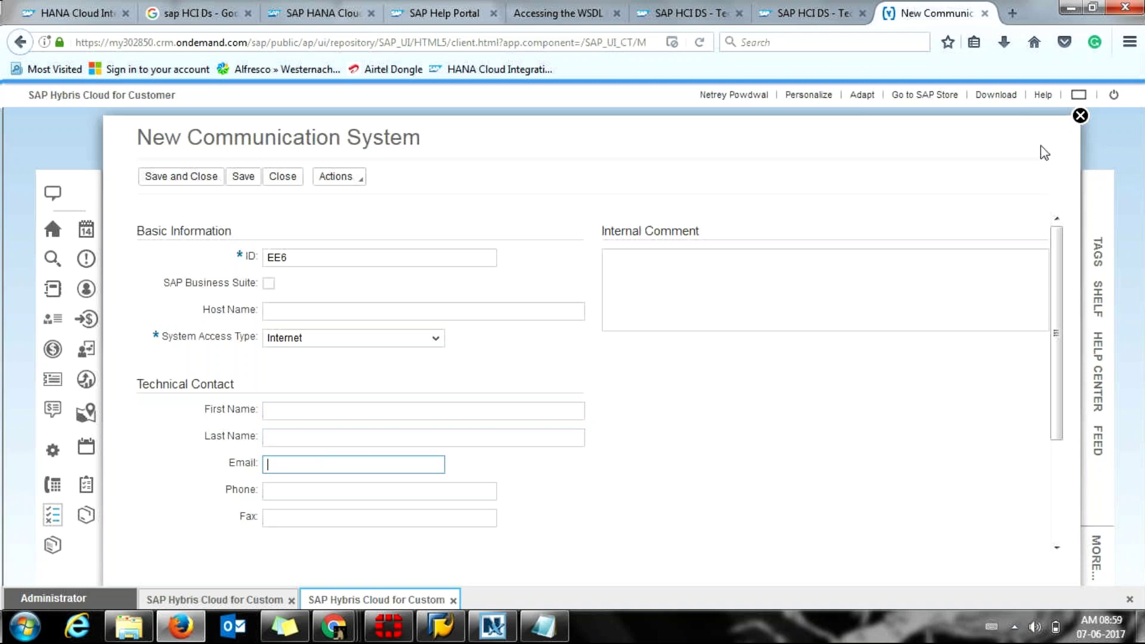
{"action": "left_click", "coordinate": [1081, 116]}
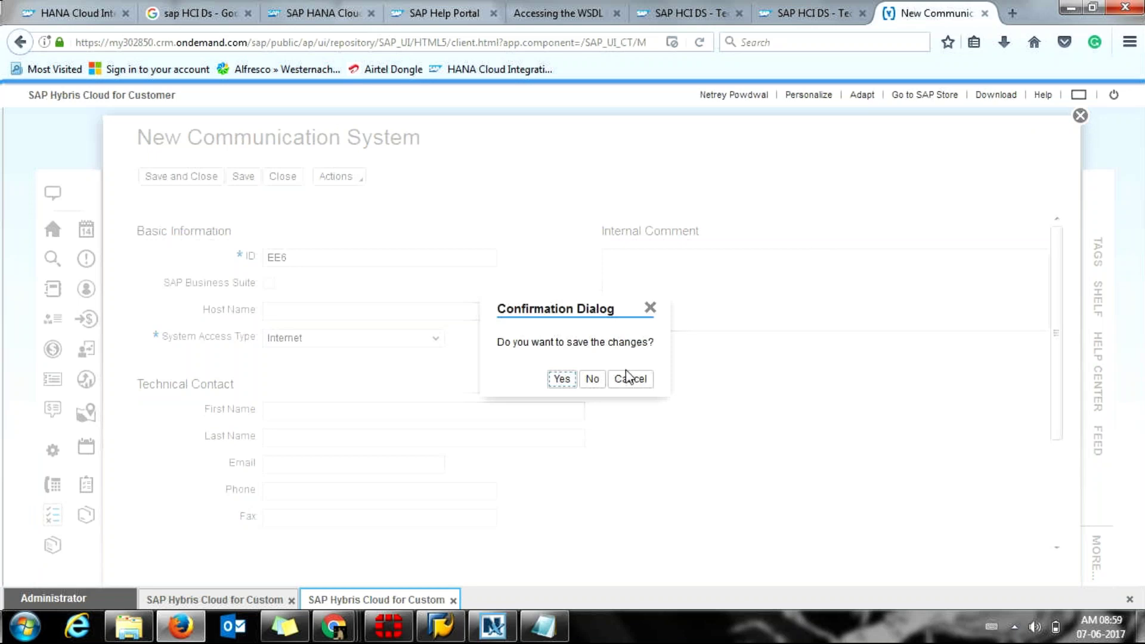
{"action": "left_click", "coordinate": [592, 379]}
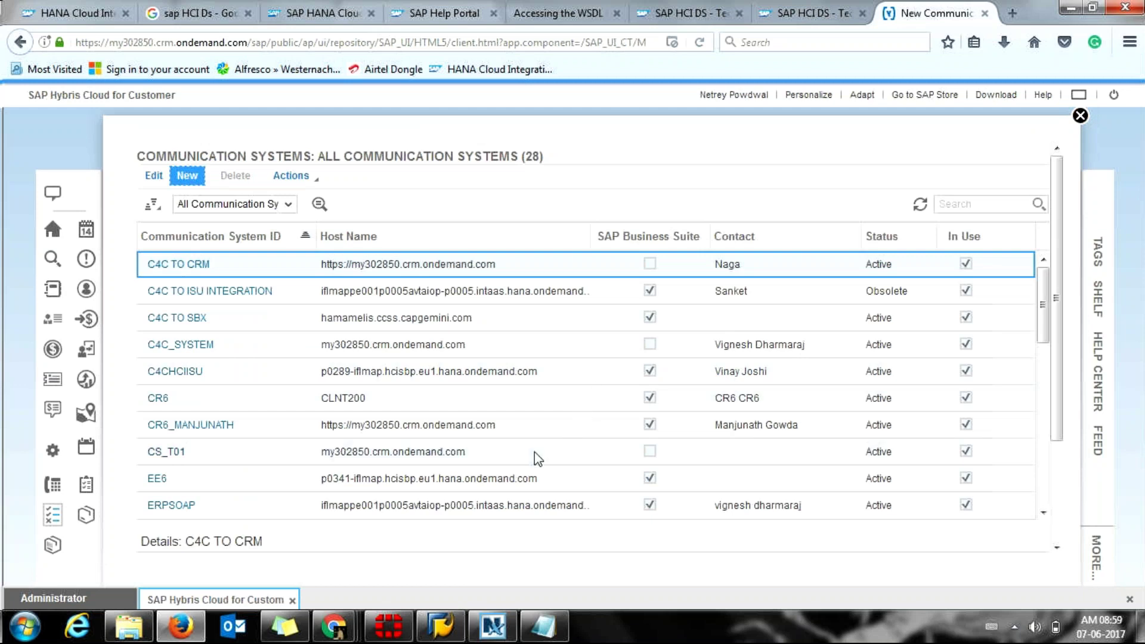
Step: Open the overview of the existing EE6 communication system from the list and look at its basic data
{"action": "left_click", "coordinate": [158, 482]}
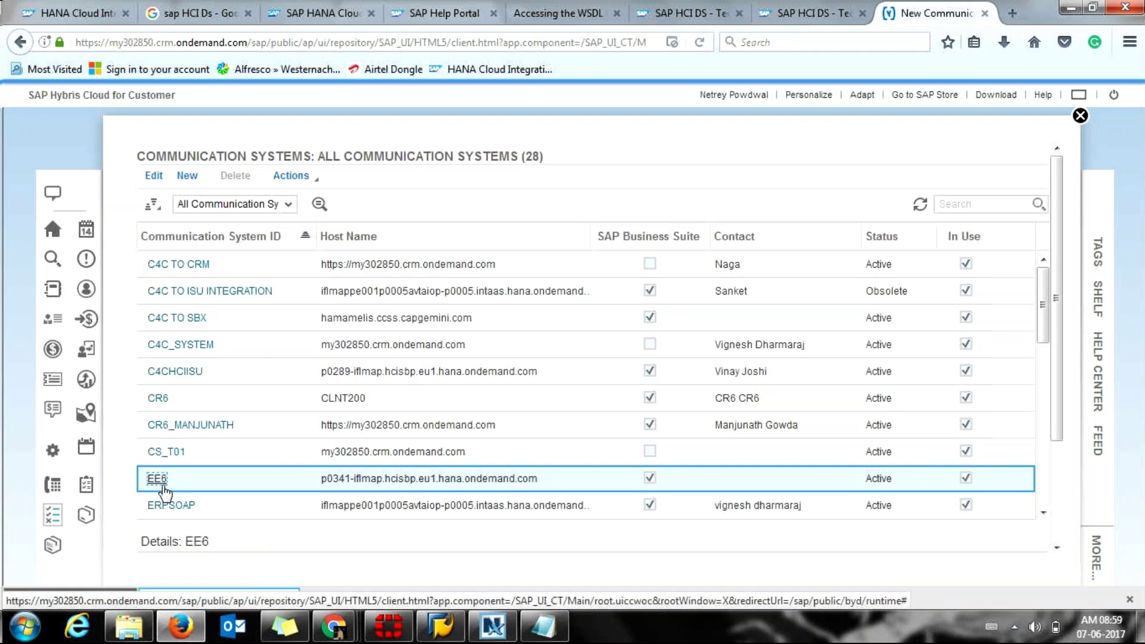
{"action": "left_click", "coordinate": [159, 481]}
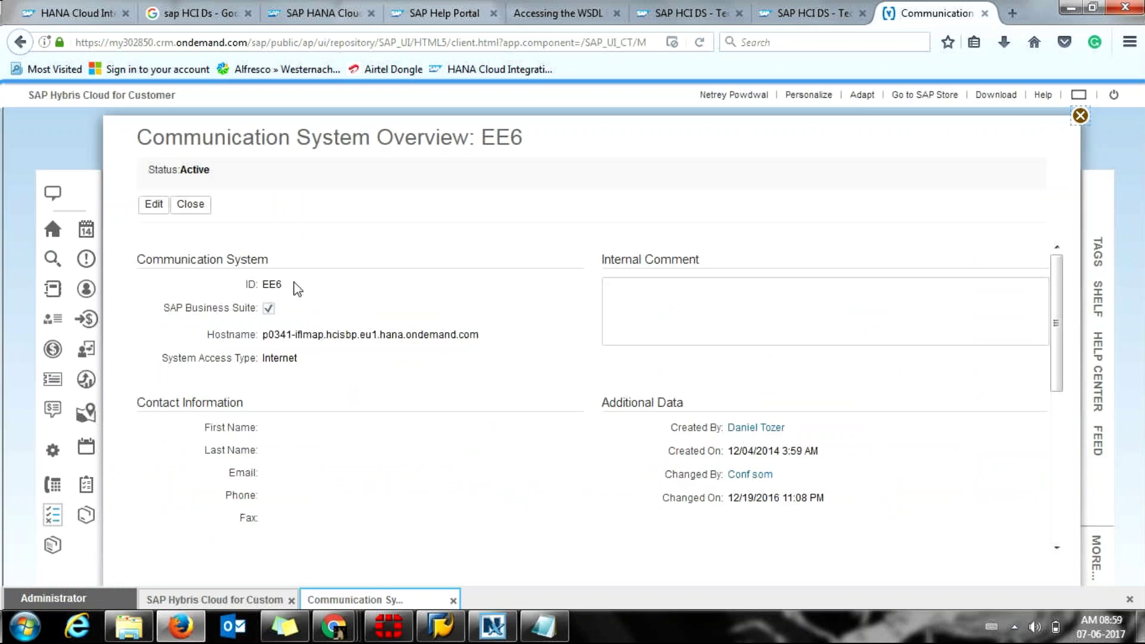
{"action": "left_click_drag", "start_coordinate": [263, 285], "coordinate": [268, 284]}
Step: Examine the system instance ID, business system ID, IDoc logical system ID and SAP client in EE6's Business Instances
{"action": "left_click_drag", "start_coordinate": [1057, 324], "coordinate": [1090, 463]}
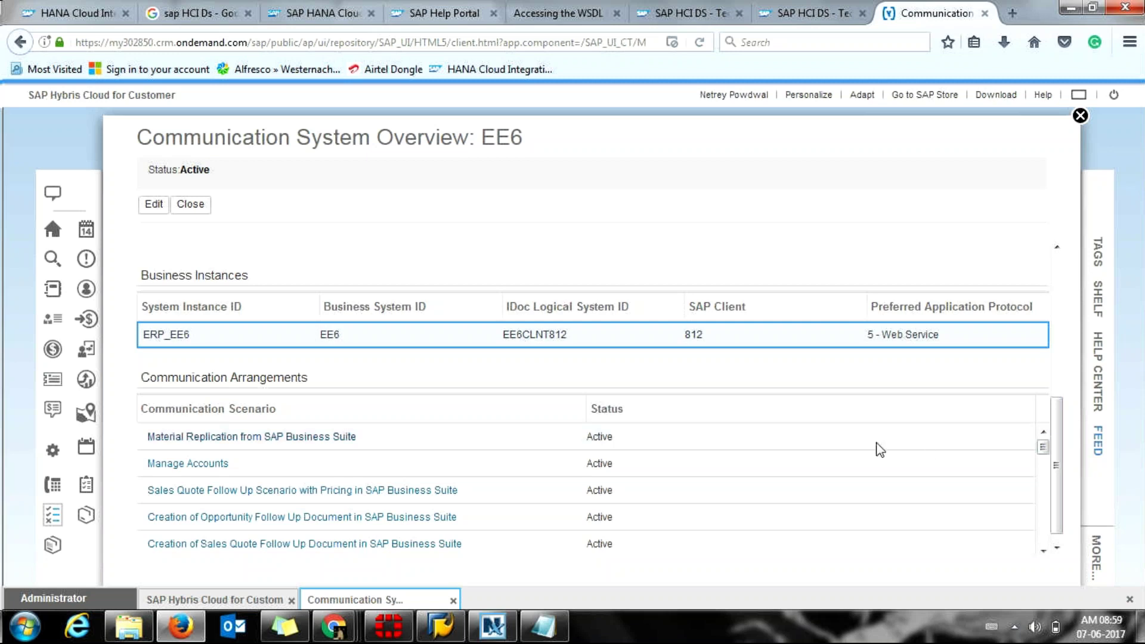
{"action": "left_click", "coordinate": [147, 335]}
{"action": "left_click_drag", "start_coordinate": [146, 335], "coordinate": [203, 340]}
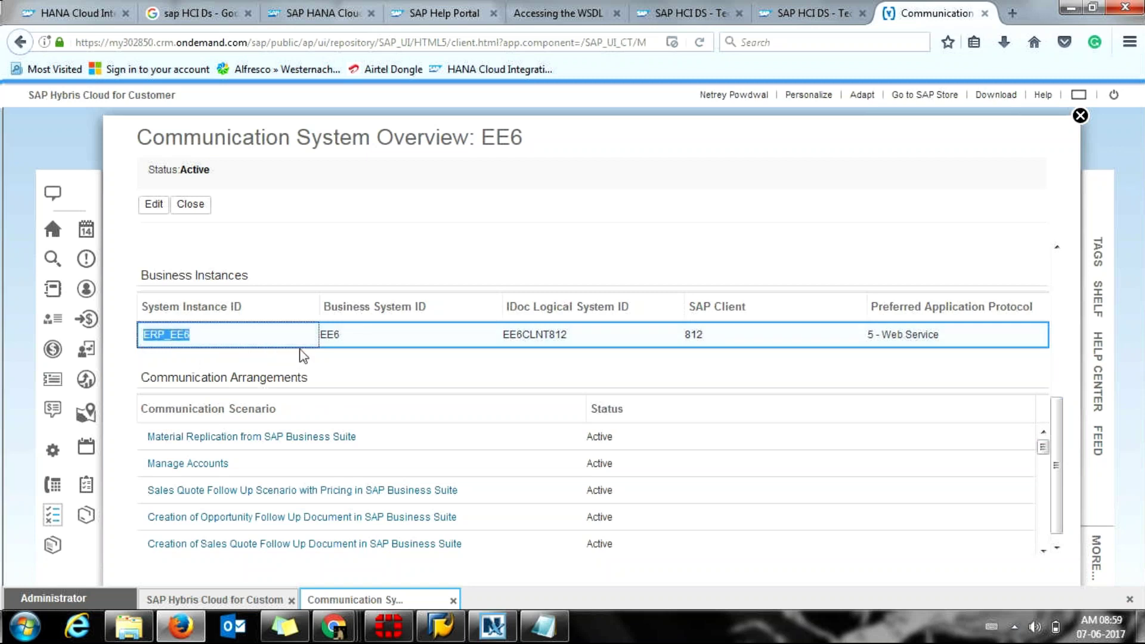
{"action": "left_click", "coordinate": [335, 335]}
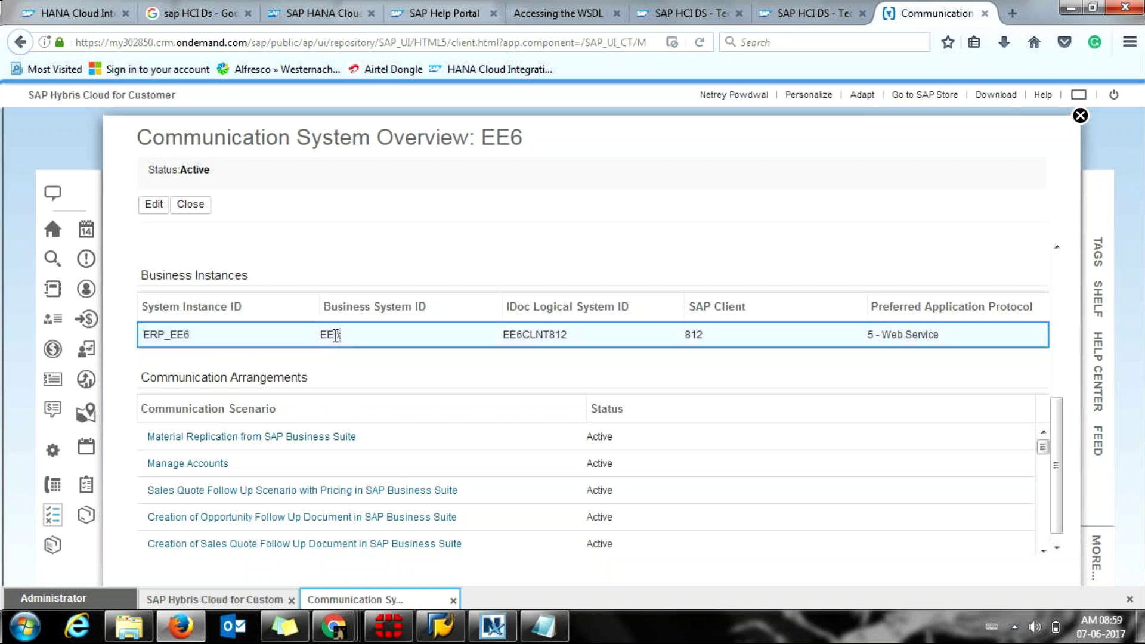
{"action": "left_click", "coordinate": [567, 340]}
{"action": "left_click_drag", "start_coordinate": [567, 340], "coordinate": [503, 338]}
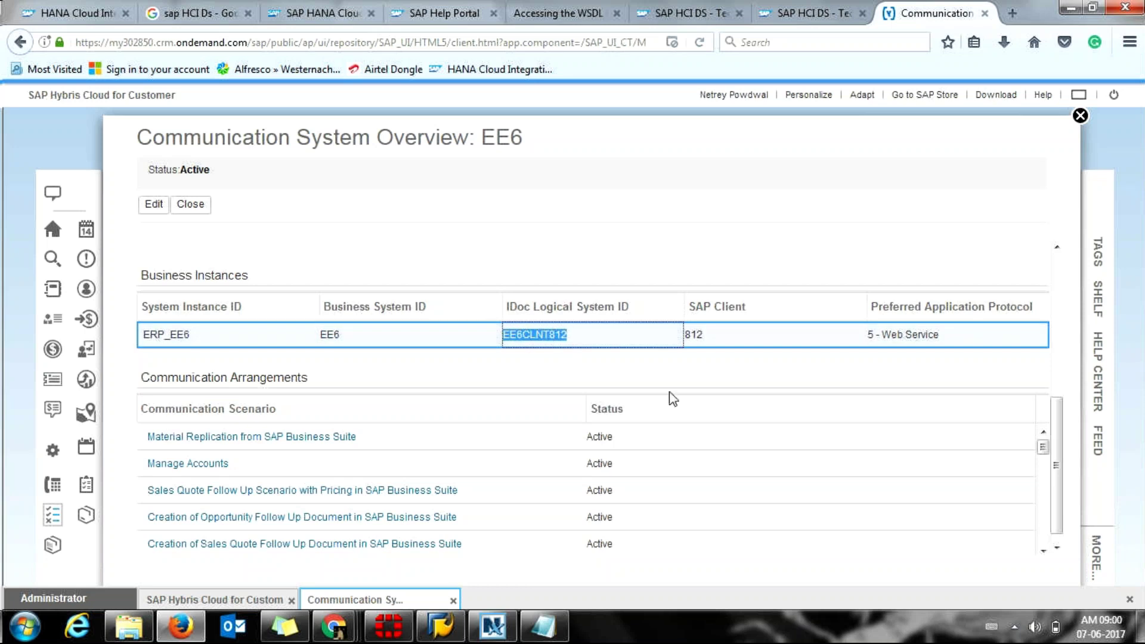
{"action": "left_click", "coordinate": [747, 336]}
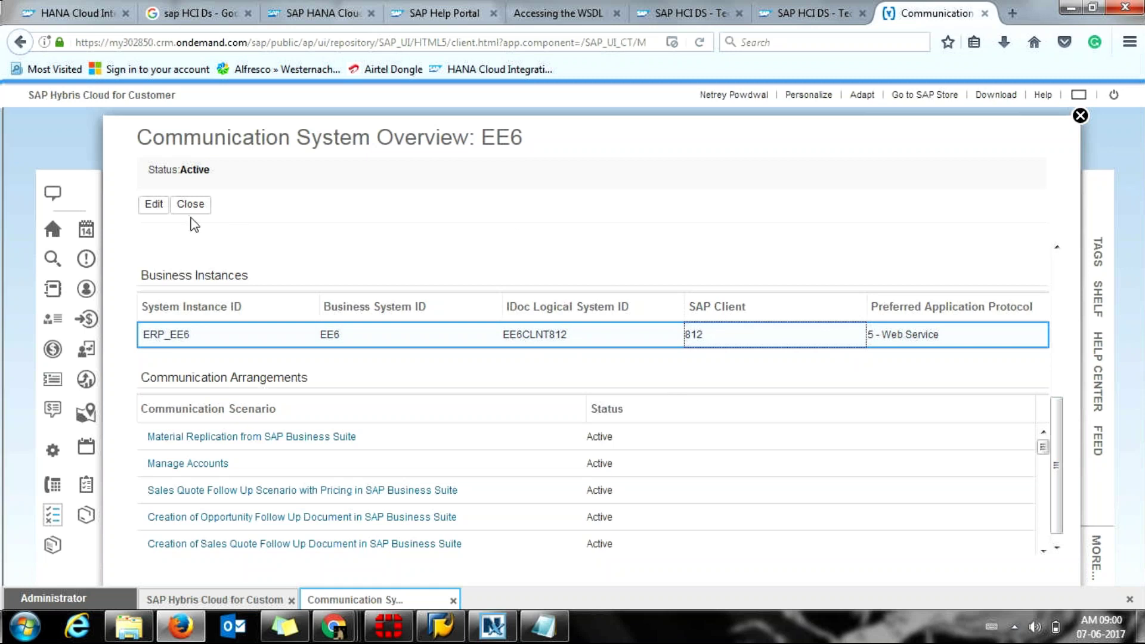
Step: Open EE6 for editing and inspect its system instance fields and the available preferred application protocols without changing them
{"action": "left_click", "coordinate": [153, 205]}
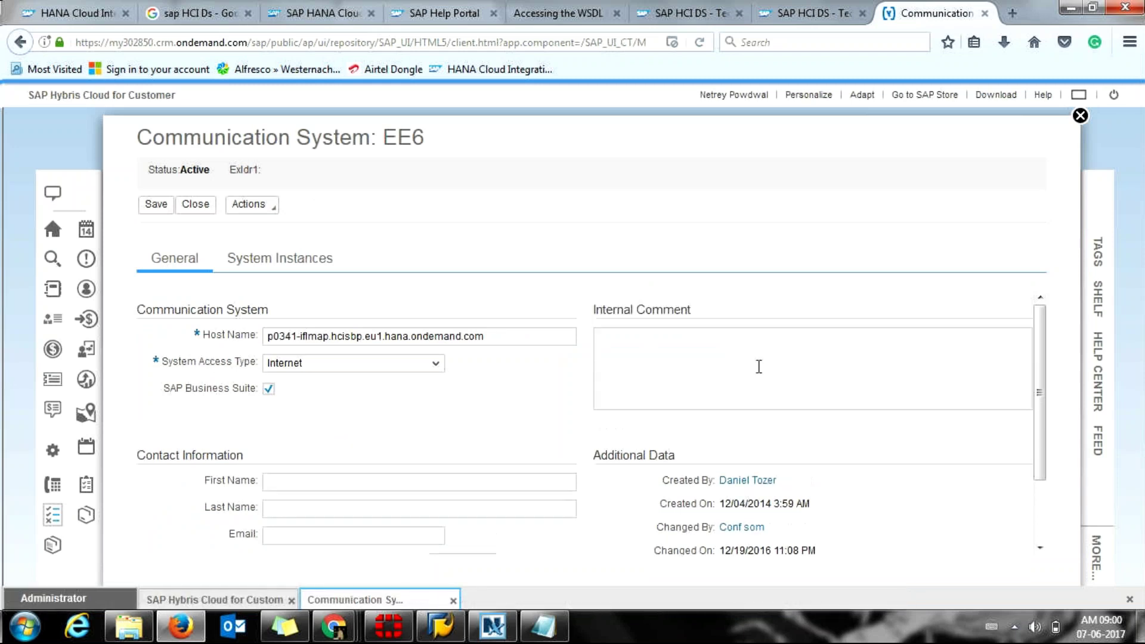
{"action": "left_click", "coordinate": [309, 269]}
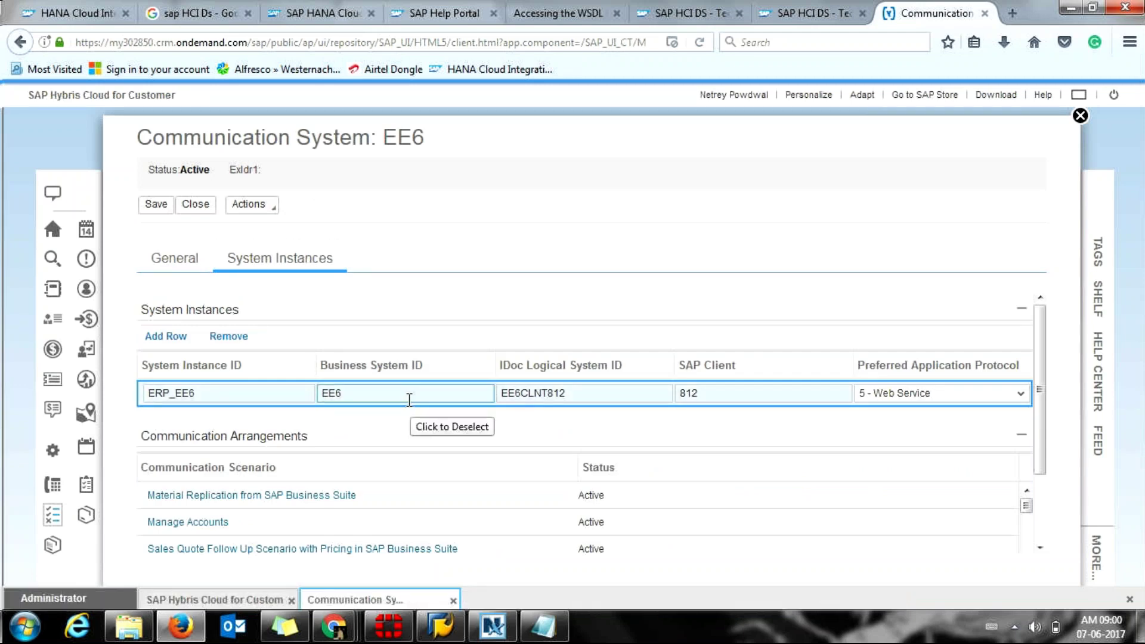
{"action": "left_click", "coordinate": [576, 397]}
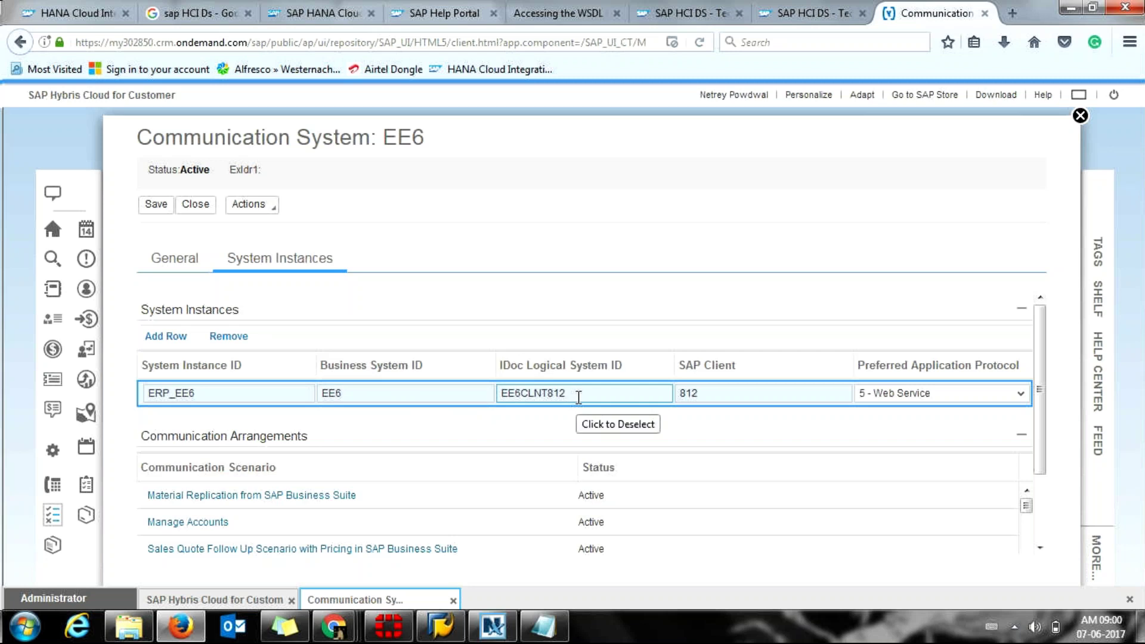
{"action": "left_click", "coordinate": [739, 399]}
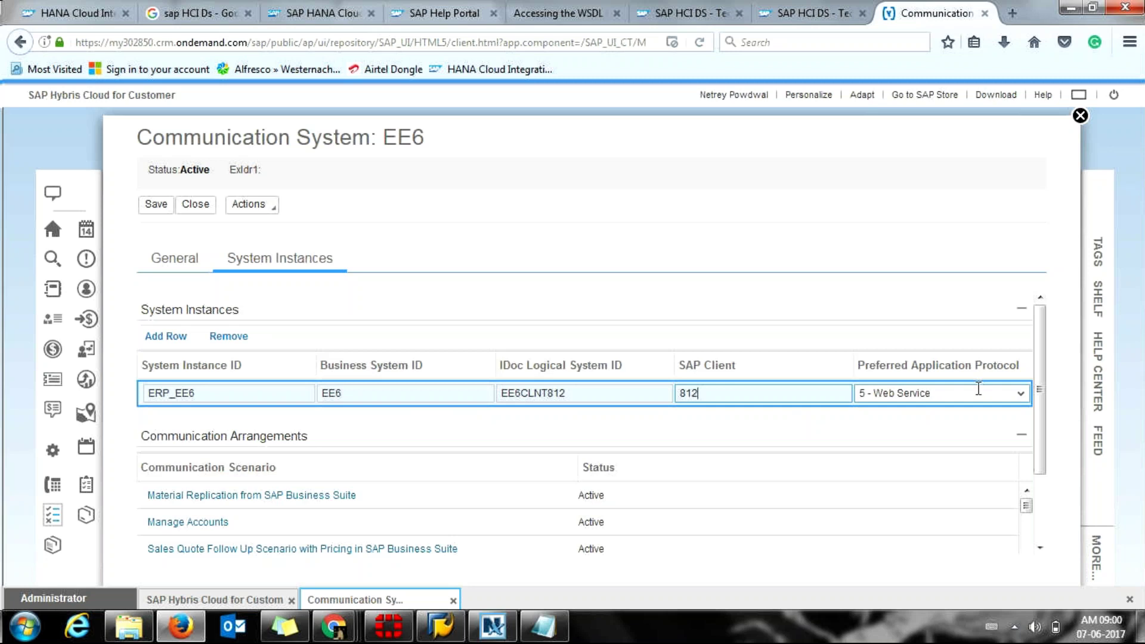
{"action": "left_click", "coordinate": [1021, 395]}
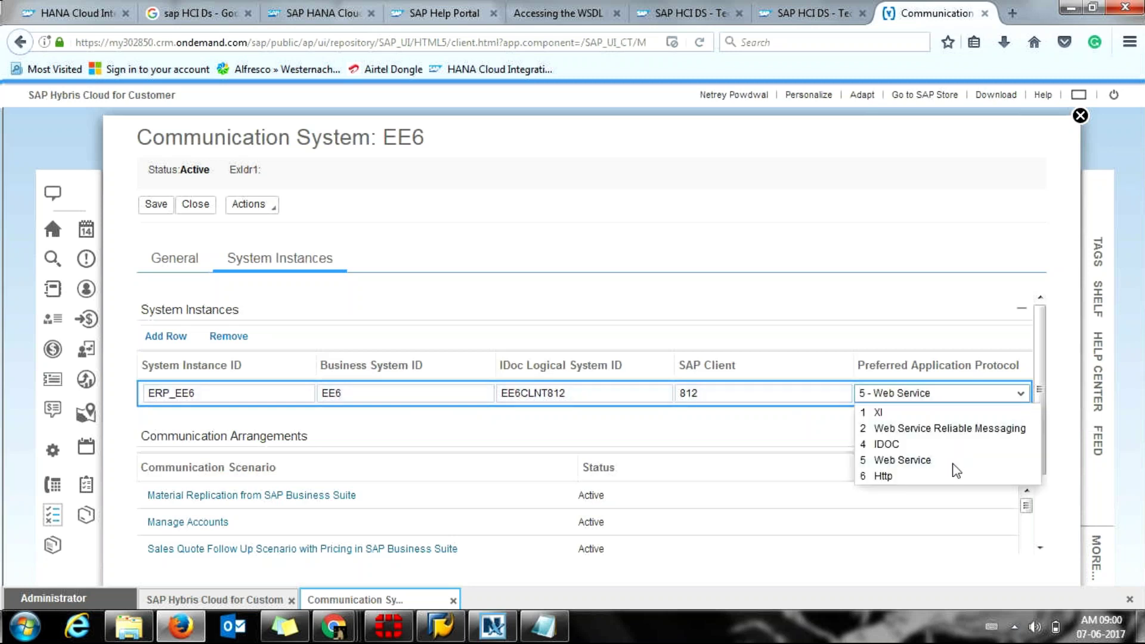
{"action": "left_click", "coordinate": [824, 436]}
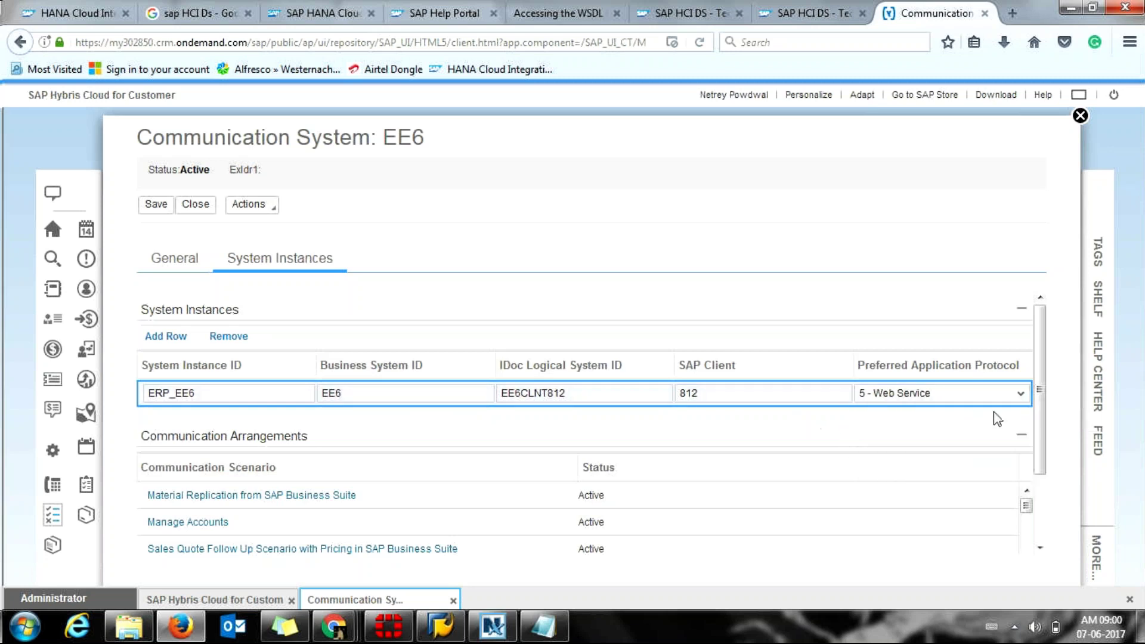
Step: Look through the communication scenarios in EE6's Communication Arrangements section
{"action": "left_click_drag", "start_coordinate": [1035, 434], "coordinate": [1044, 456]}
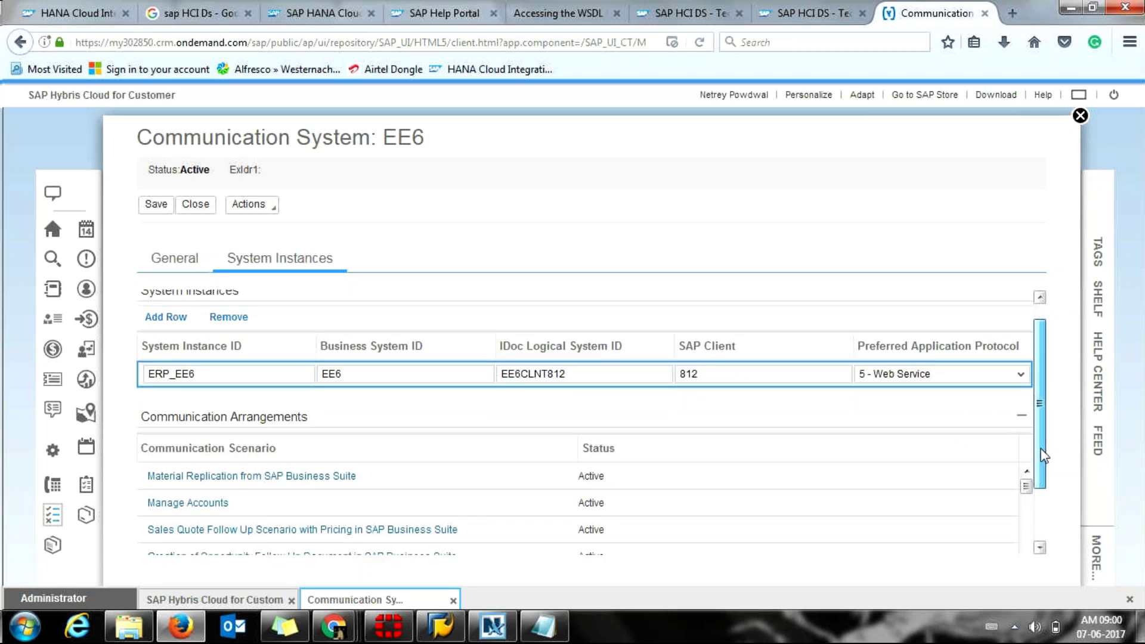
{"action": "left_click_drag", "start_coordinate": [1044, 457], "coordinate": [1041, 525]}
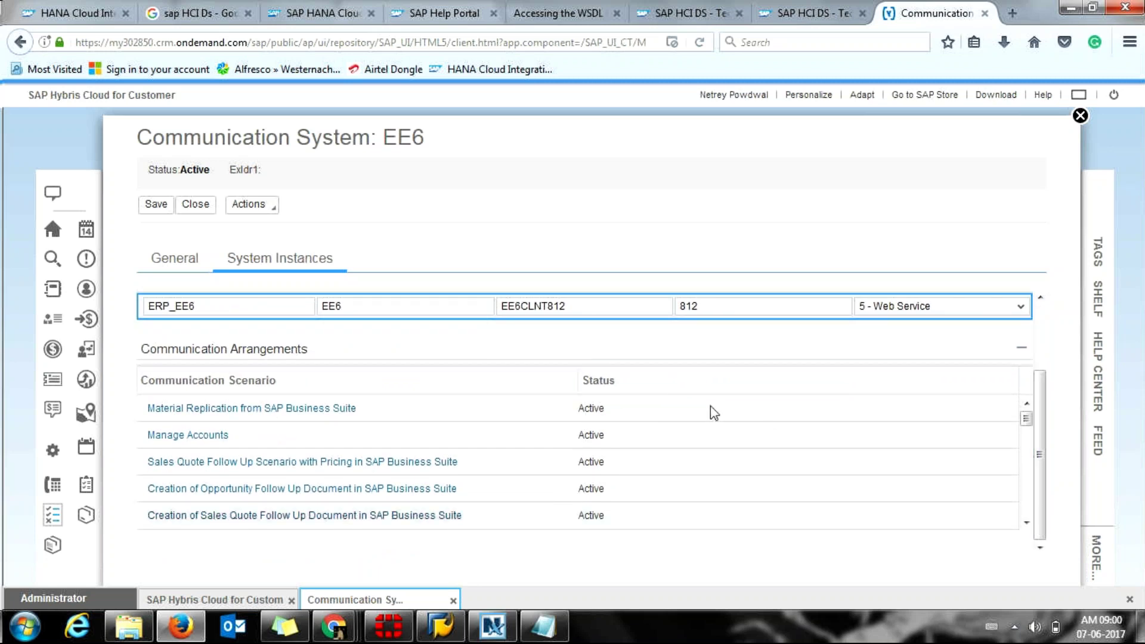
{"action": "left_click", "coordinate": [274, 411]}
{"action": "key", "text": "alt+Tab"}
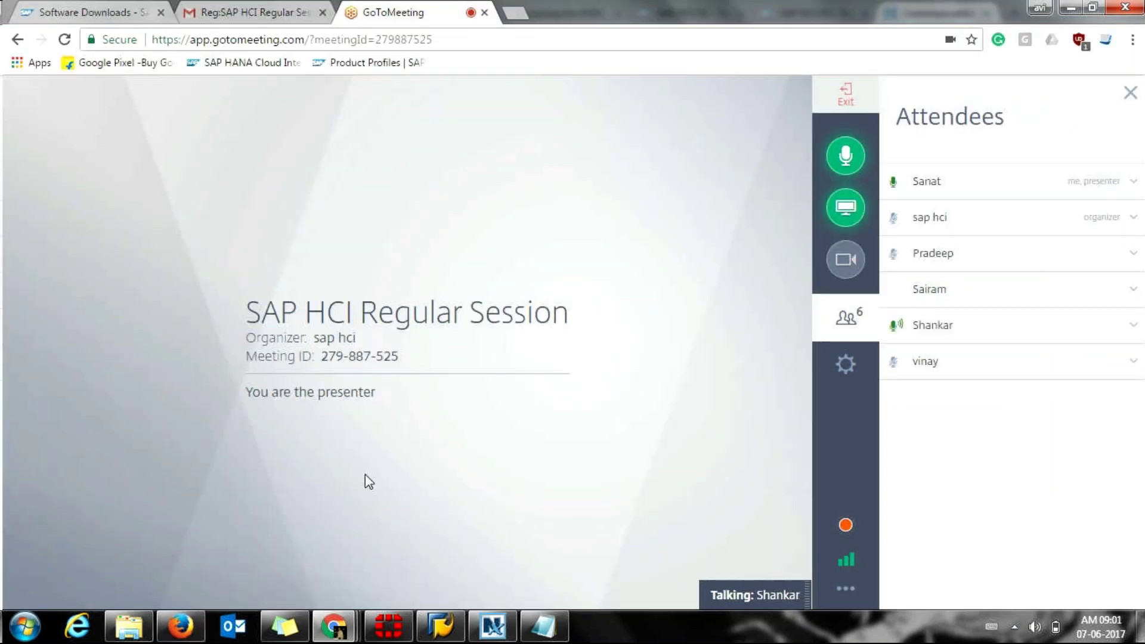
{"action": "key", "text": "alt+Tab"}
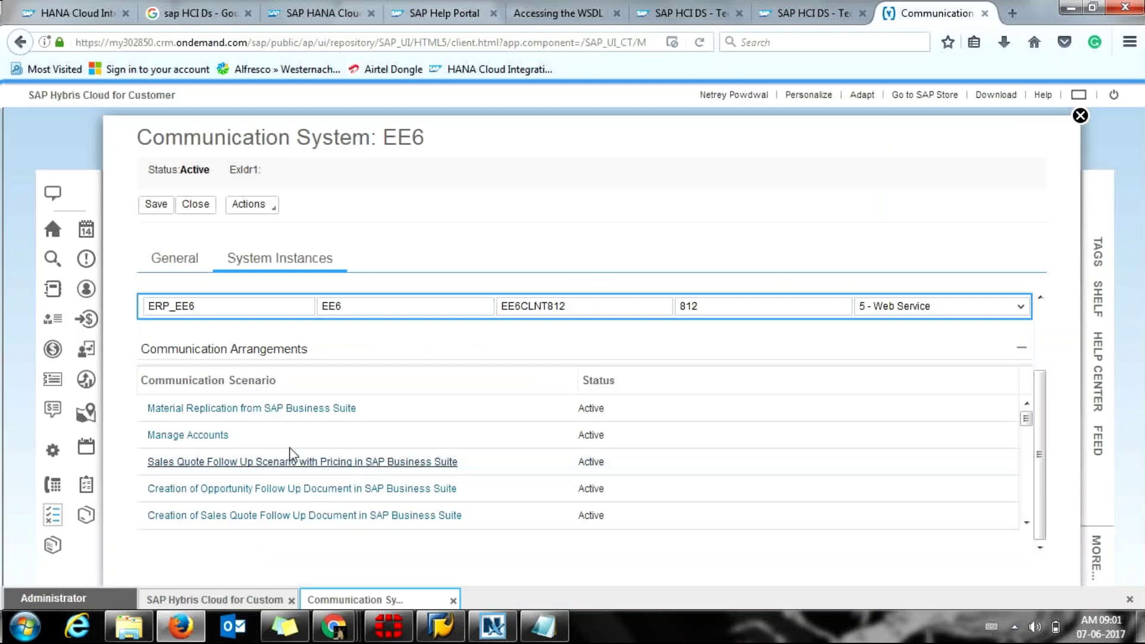
{"action": "left_click_drag", "start_coordinate": [309, 349], "coordinate": [264, 350]}
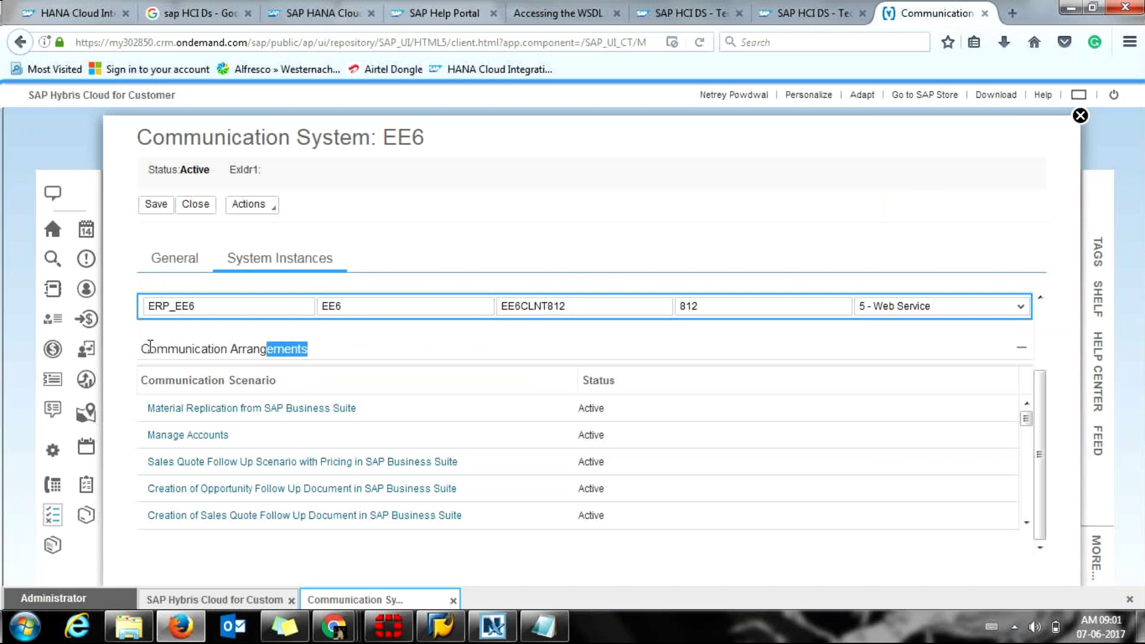
{"action": "left_click_drag", "start_coordinate": [151, 346], "coordinate": [296, 378]}
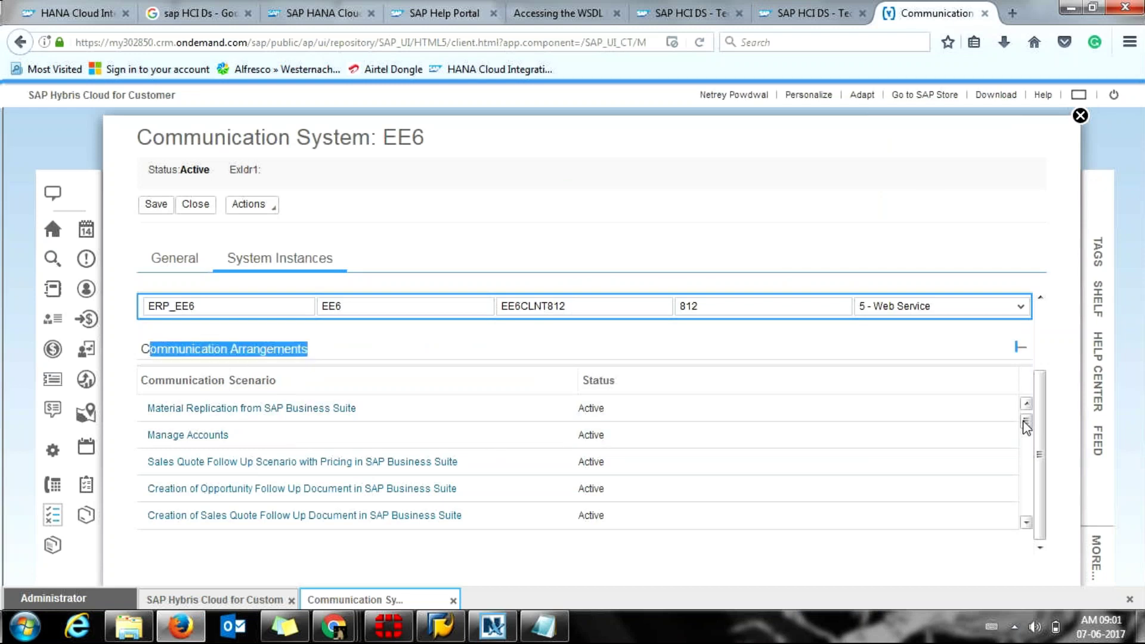
{"action": "scroll", "coordinate": [1026, 431], "scroll_direction": "down", "scroll_amount": 1}
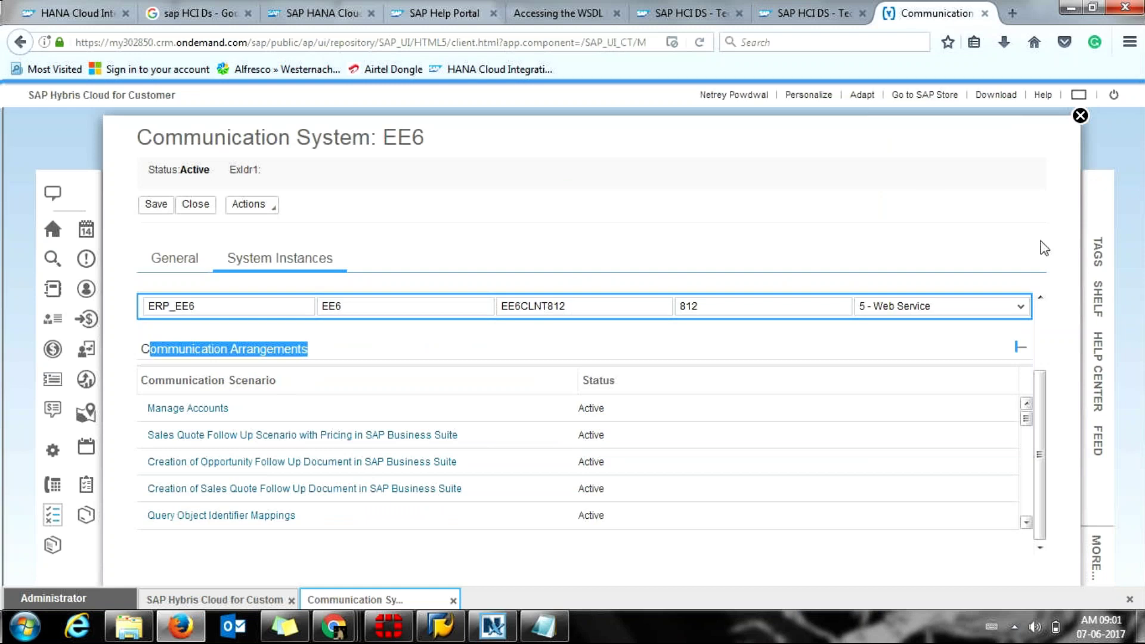
Step: Close the EE6 system and the communication systems list, and open Communication Arrangements in the Integration section
{"action": "left_click", "coordinate": [1081, 119]}
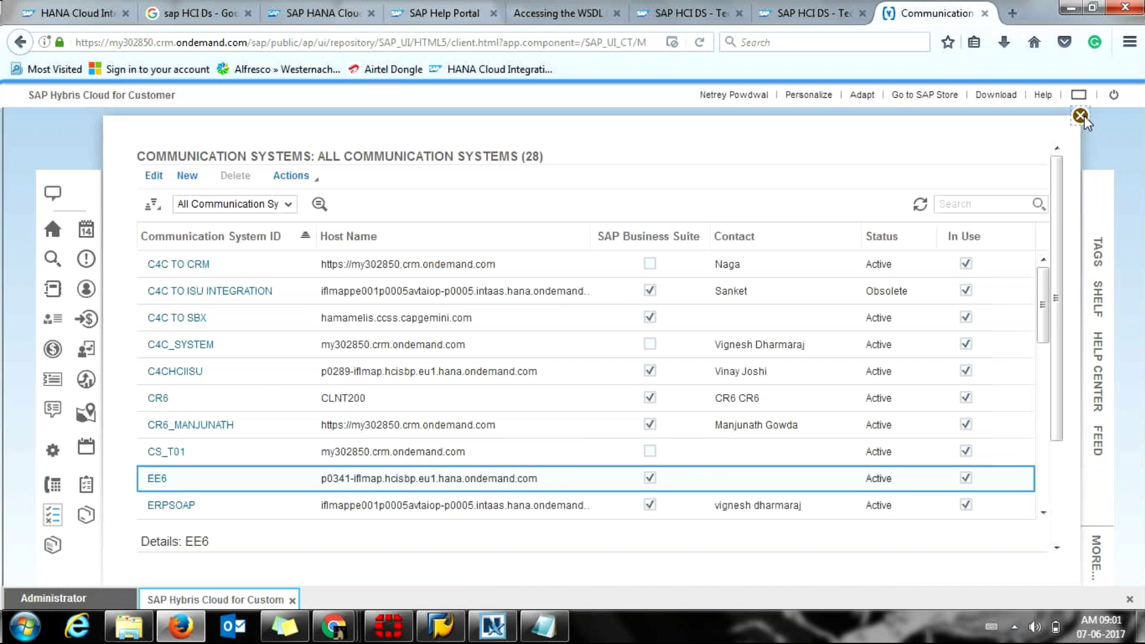
{"action": "left_click", "coordinate": [1083, 117]}
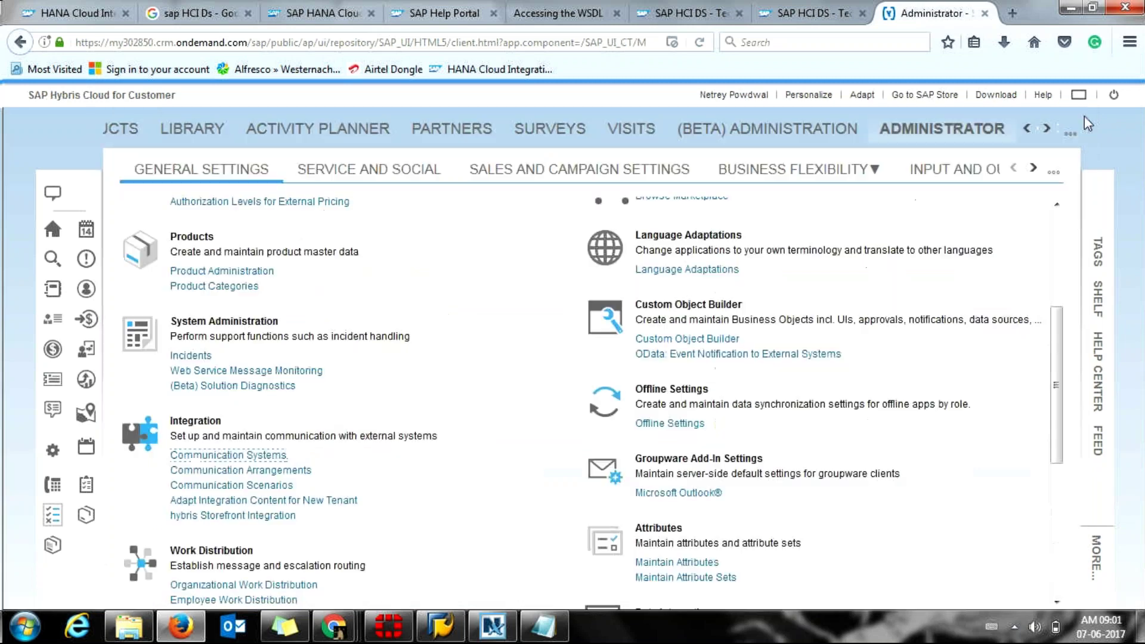
{"action": "left_click", "coordinate": [291, 477]}
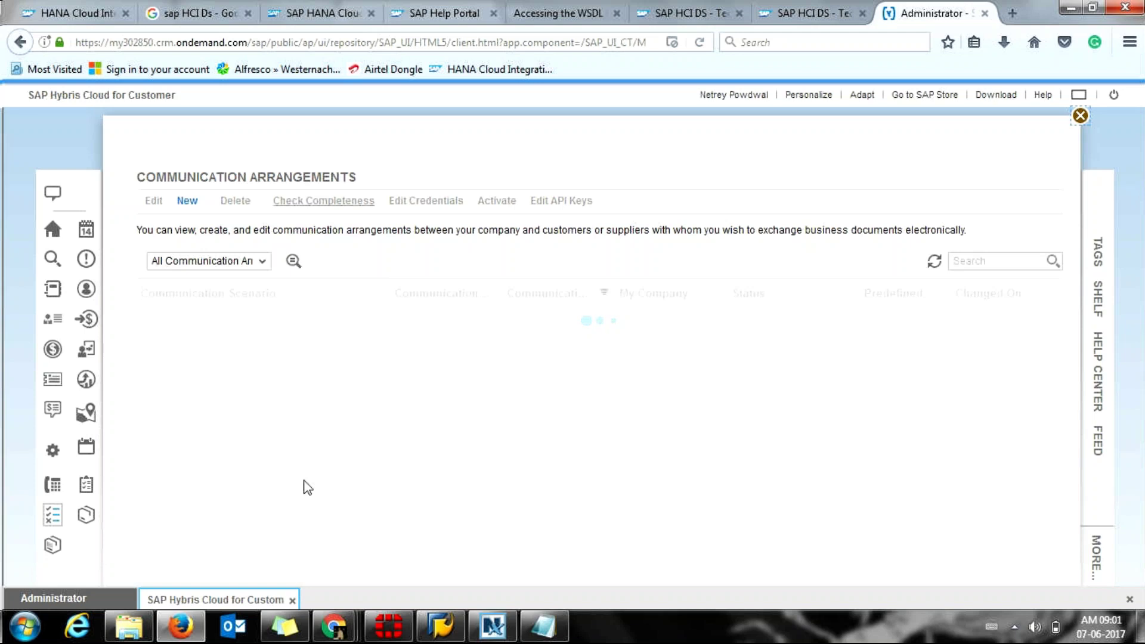
Step: Start a new communication arrangement and look through the communication scenarios offered for selection
{"action": "left_click", "coordinate": [185, 206]}
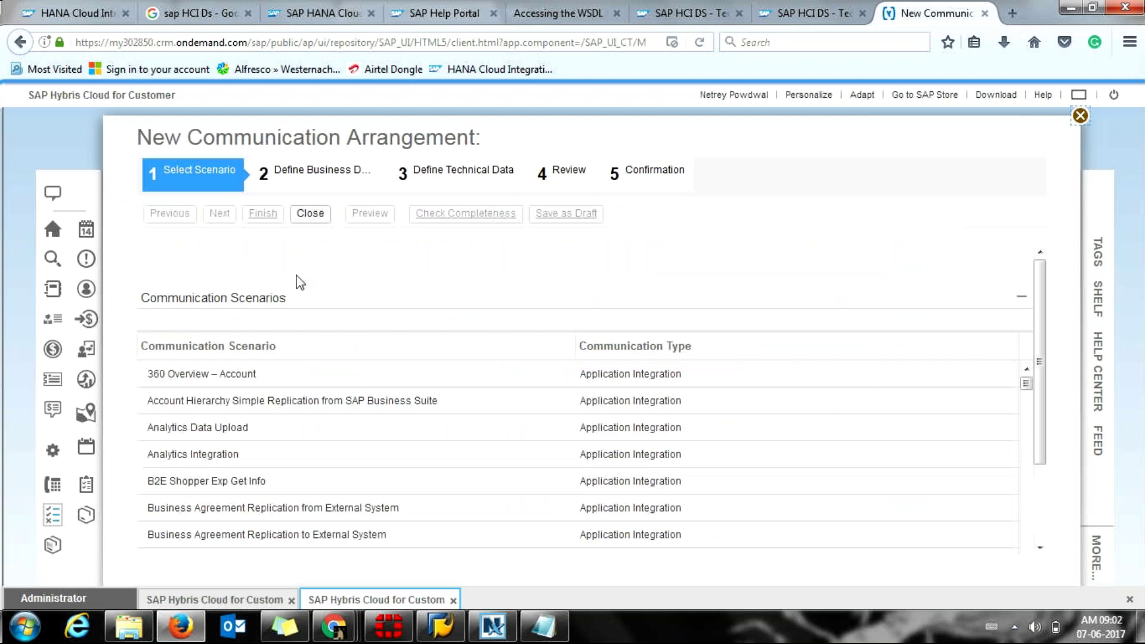
{"action": "scroll", "coordinate": [1045, 430], "scroll_direction": "down", "scroll_amount": 2}
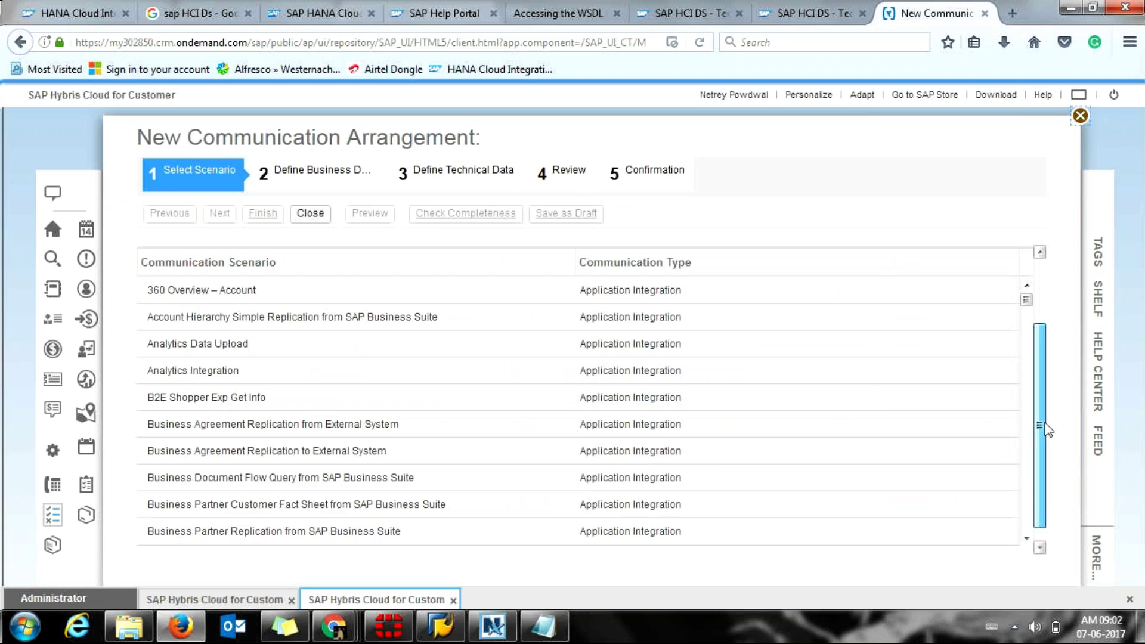
Step: Select the Business Partner Replication from SAP Business Suite scenario and continue to the business data definition
{"action": "left_click_drag", "start_coordinate": [1045, 430], "coordinate": [1045, 433]}
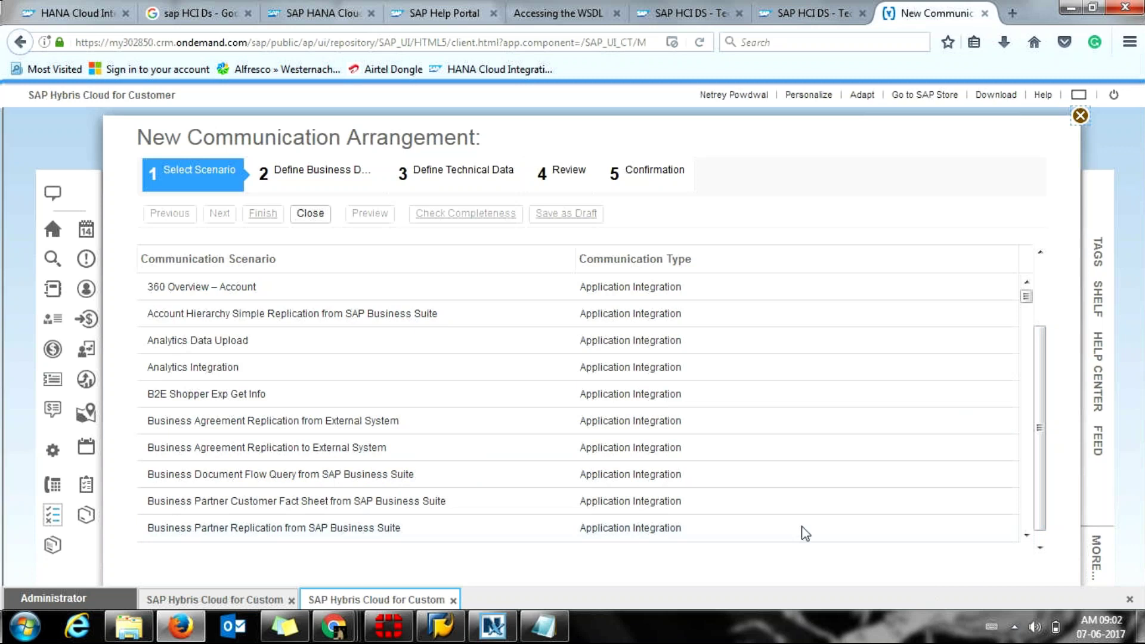
{"action": "left_click", "coordinate": [416, 539]}
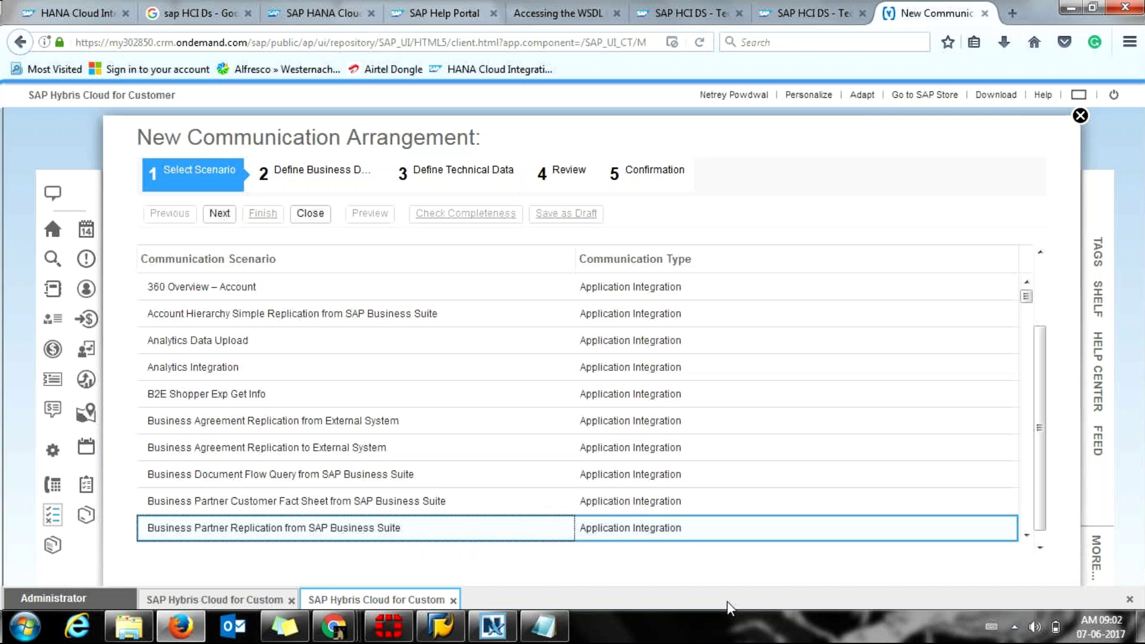
{"action": "left_click", "coordinate": [1026, 536]}
{"action": "left_click", "coordinate": [1026, 536]}
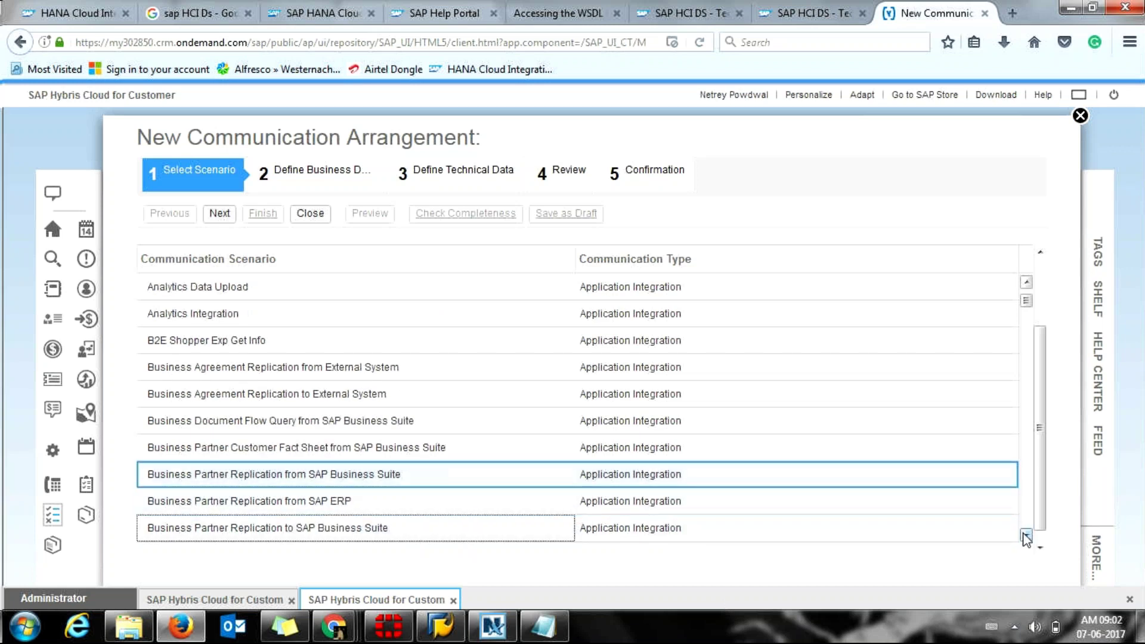
{"action": "left_click", "coordinate": [1026, 536]}
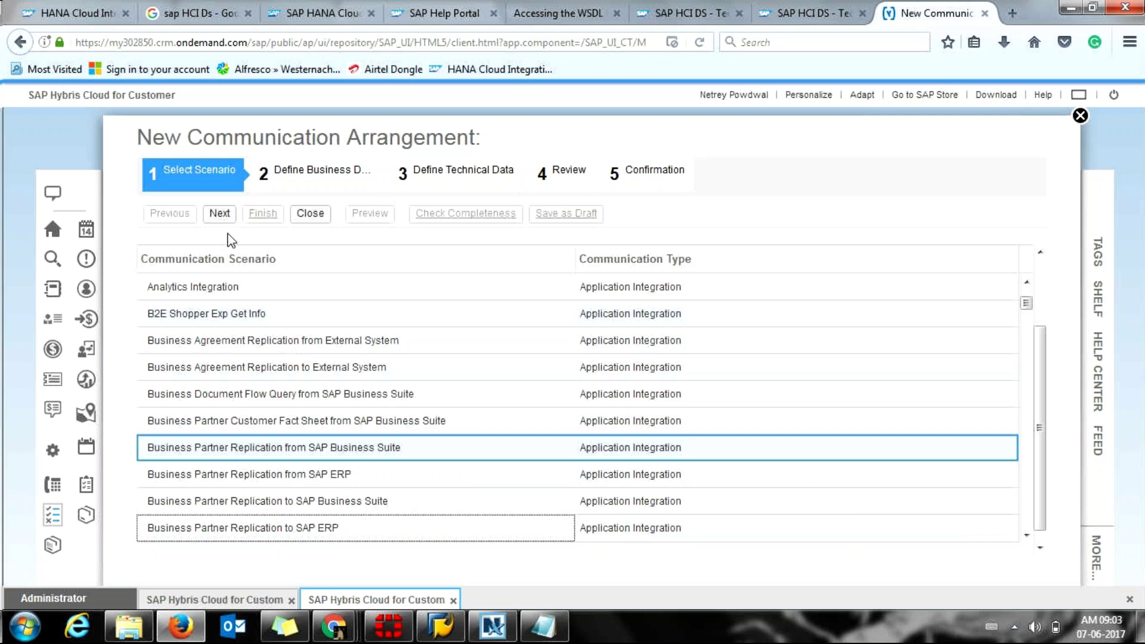
{"action": "left_click", "coordinate": [217, 216]}
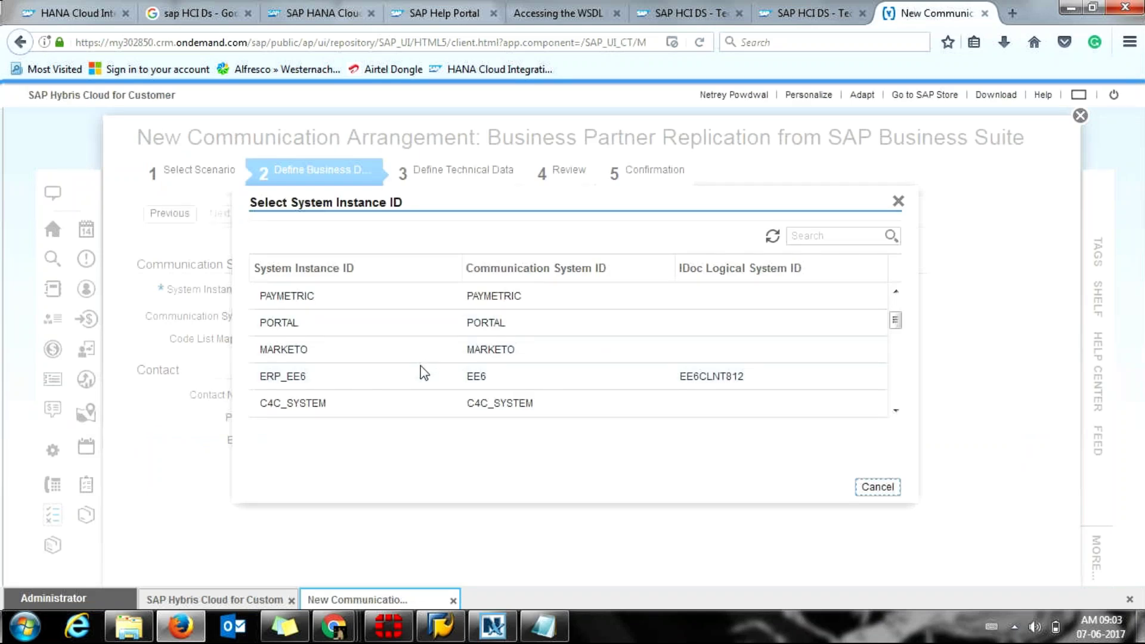
Step: Choose system instance ERP_EE6 with the SAP On Premise Integration code list mapping, and continue to the technical data
{"action": "left_click", "coordinate": [406, 377]}
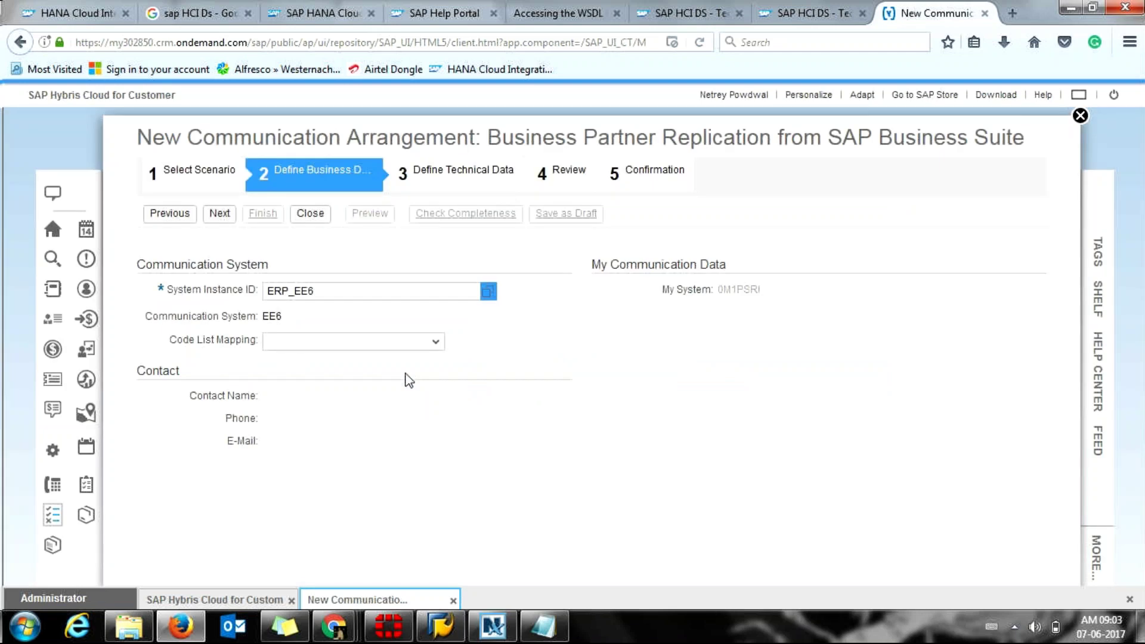
{"action": "left_click", "coordinate": [436, 342]}
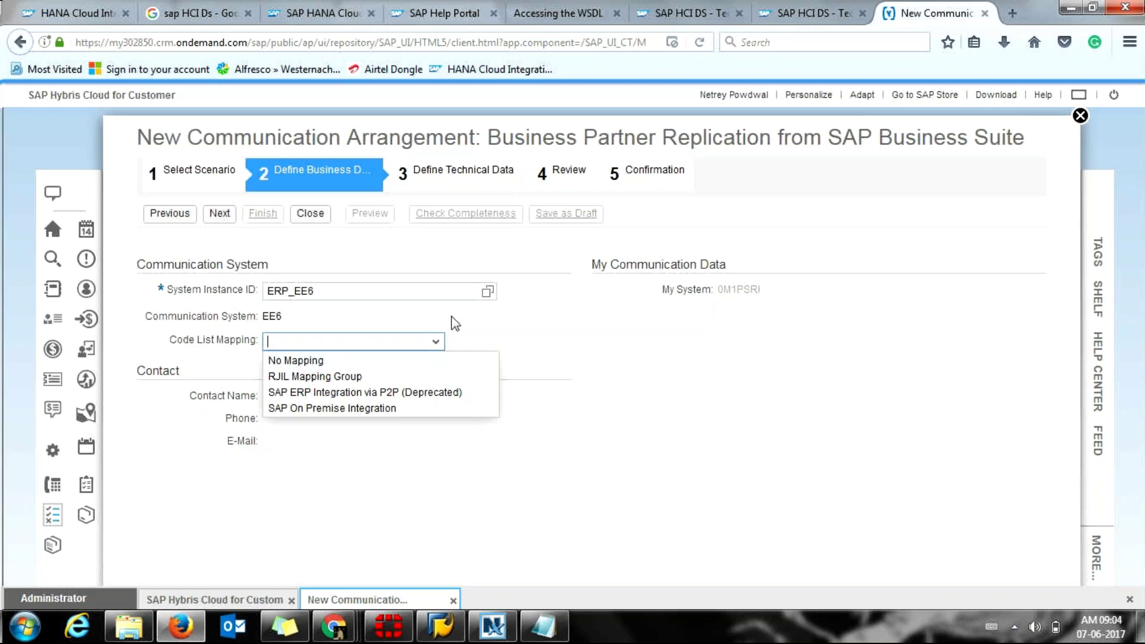
{"action": "left_click", "coordinate": [436, 342]}
{"action": "left_click", "coordinate": [403, 413]}
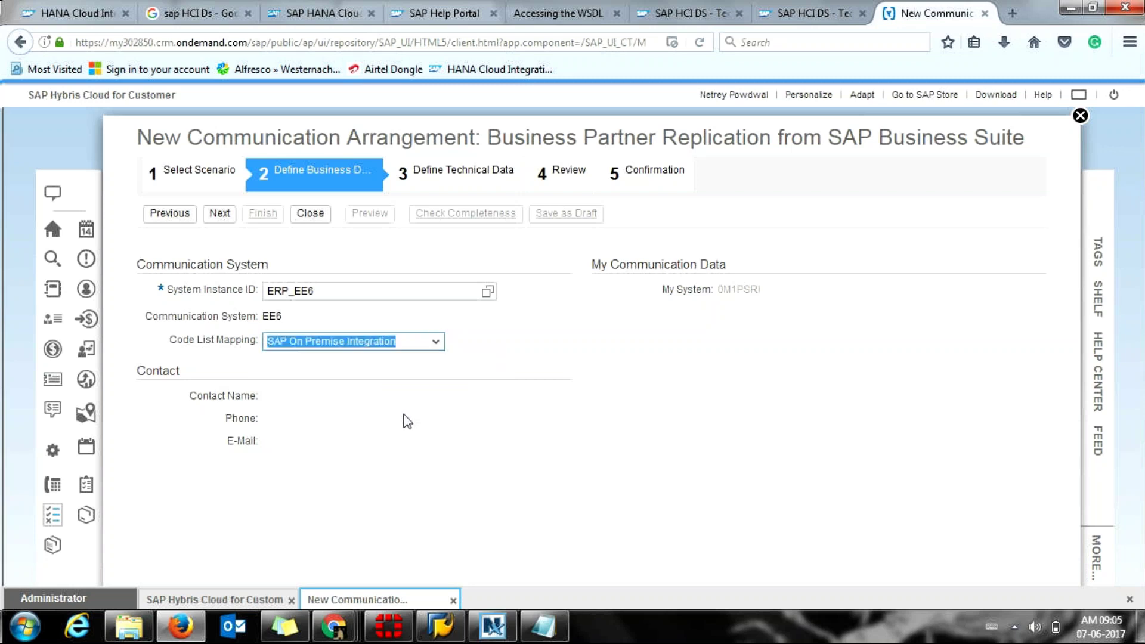
{"action": "left_click", "coordinate": [434, 343]}
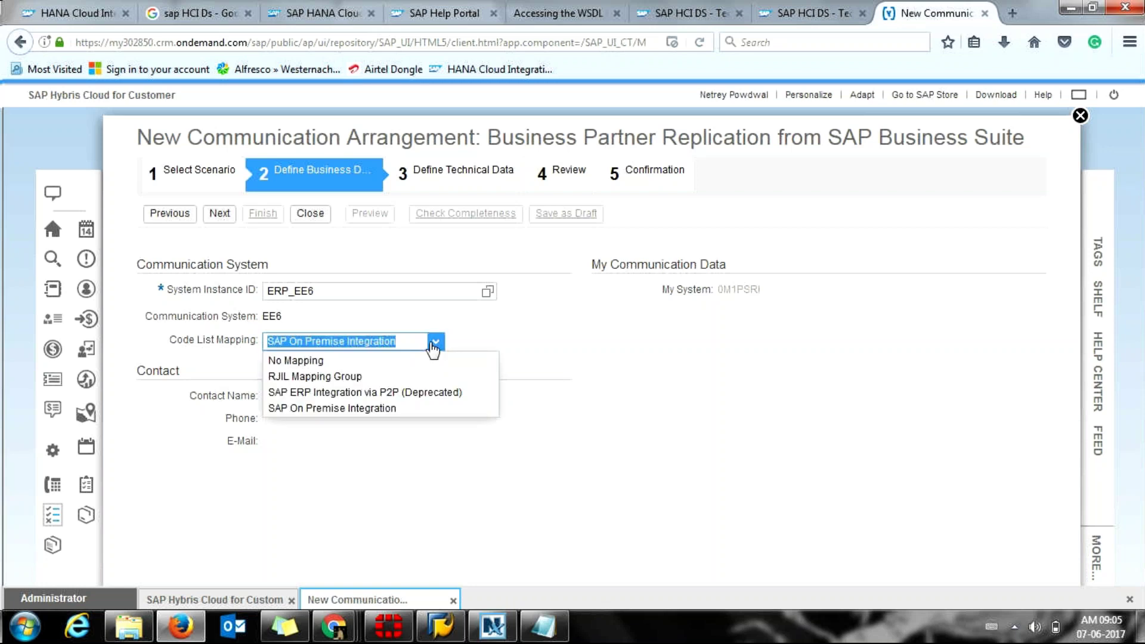
{"action": "left_click", "coordinate": [433, 345]}
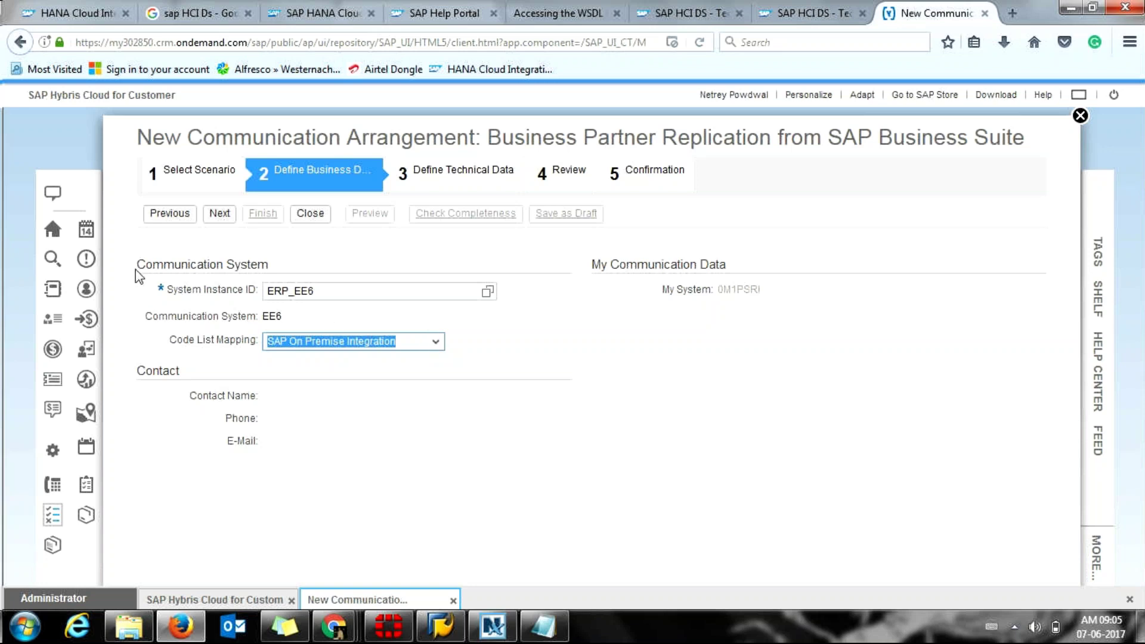
{"action": "left_click", "coordinate": [220, 221]}
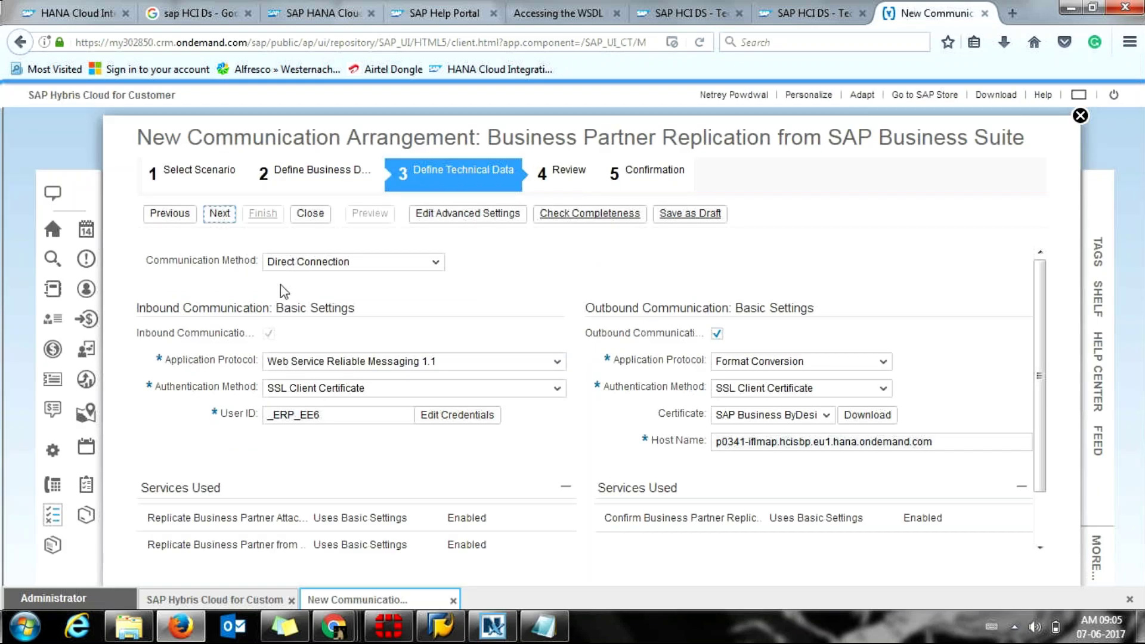
Step: Check the available options for the communication method and the outbound application protocol
{"action": "left_click", "coordinate": [315, 267]}
{"action": "left_click", "coordinate": [437, 263]}
{"action": "left_click", "coordinate": [438, 263]}
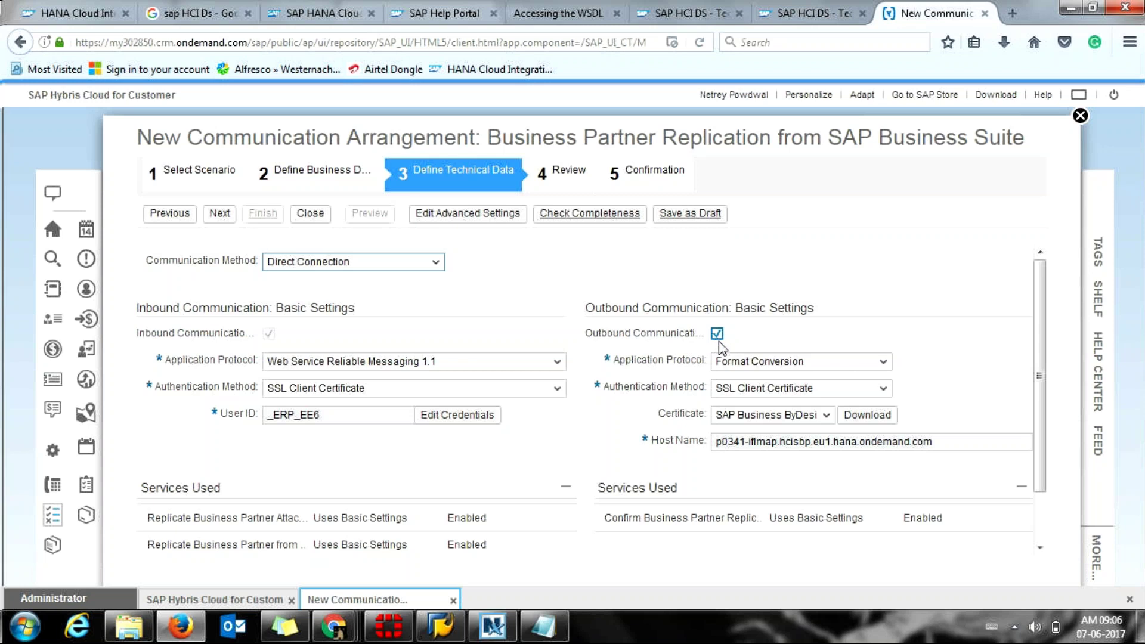
{"action": "left_click", "coordinate": [736, 368]}
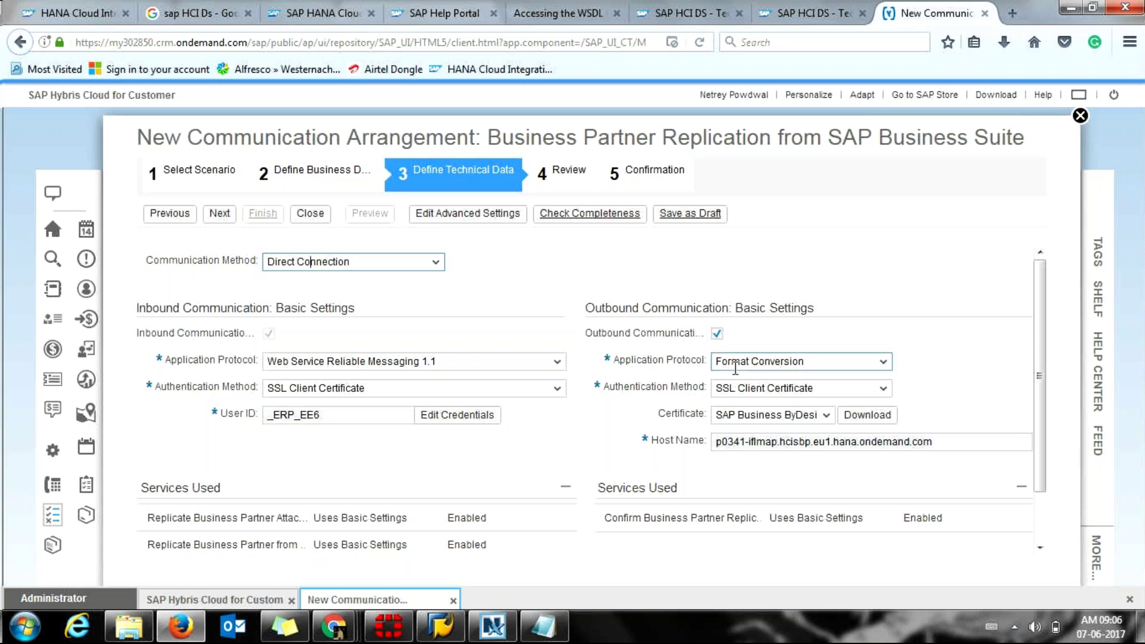
{"action": "left_click", "coordinate": [885, 364]}
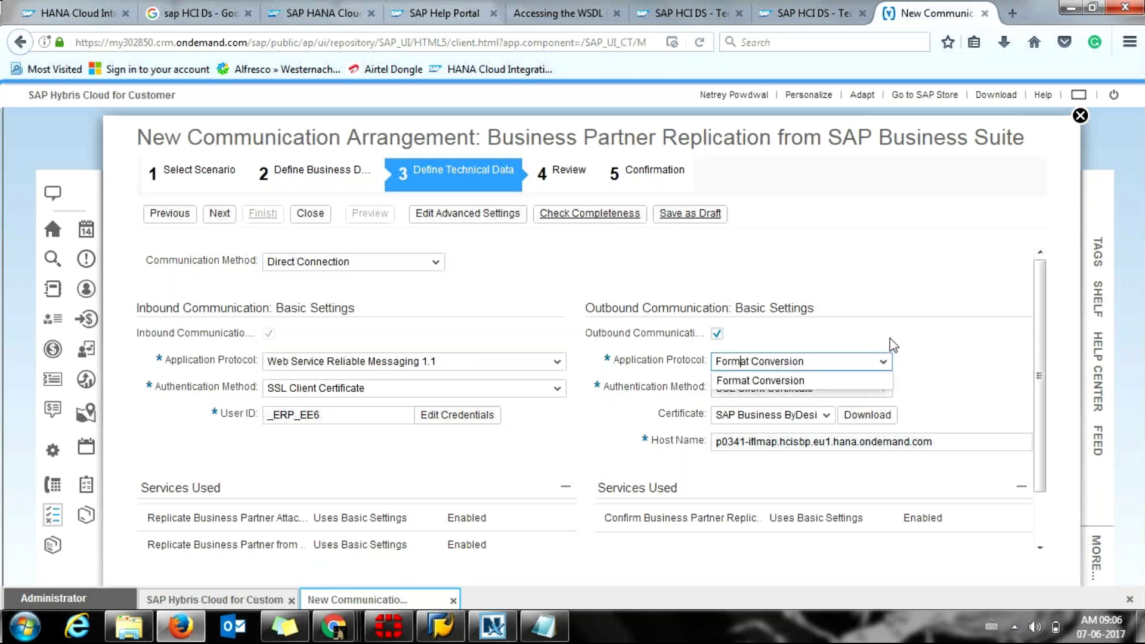
{"action": "left_click", "coordinate": [892, 341]}
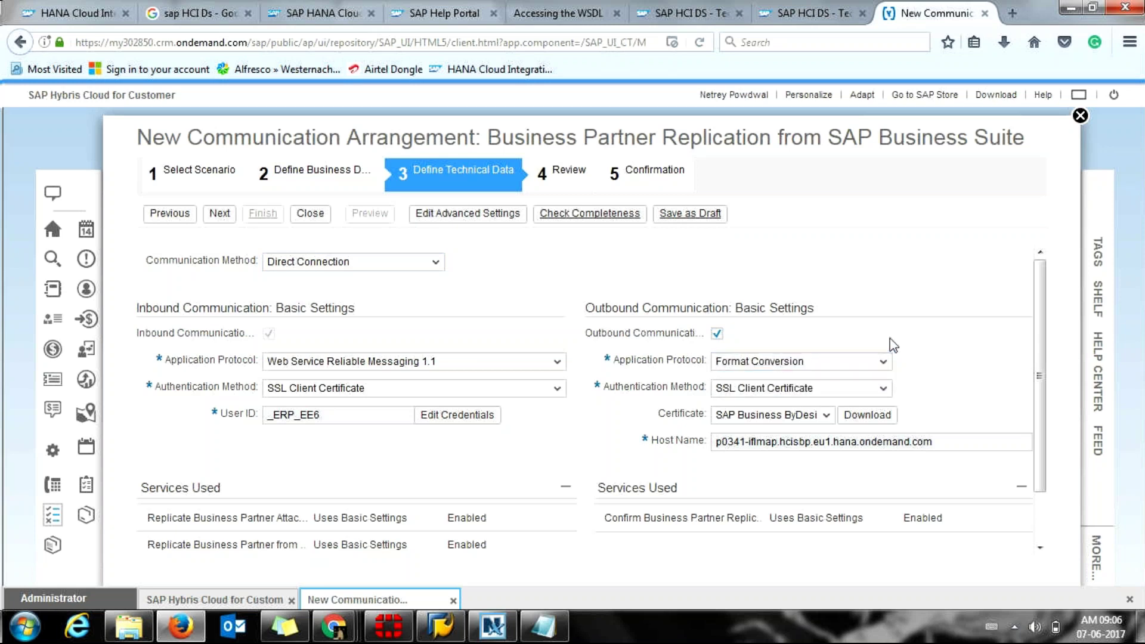
Step: Check the available application protocols and authentication methods for inbound communication
{"action": "left_click", "coordinate": [556, 362]}
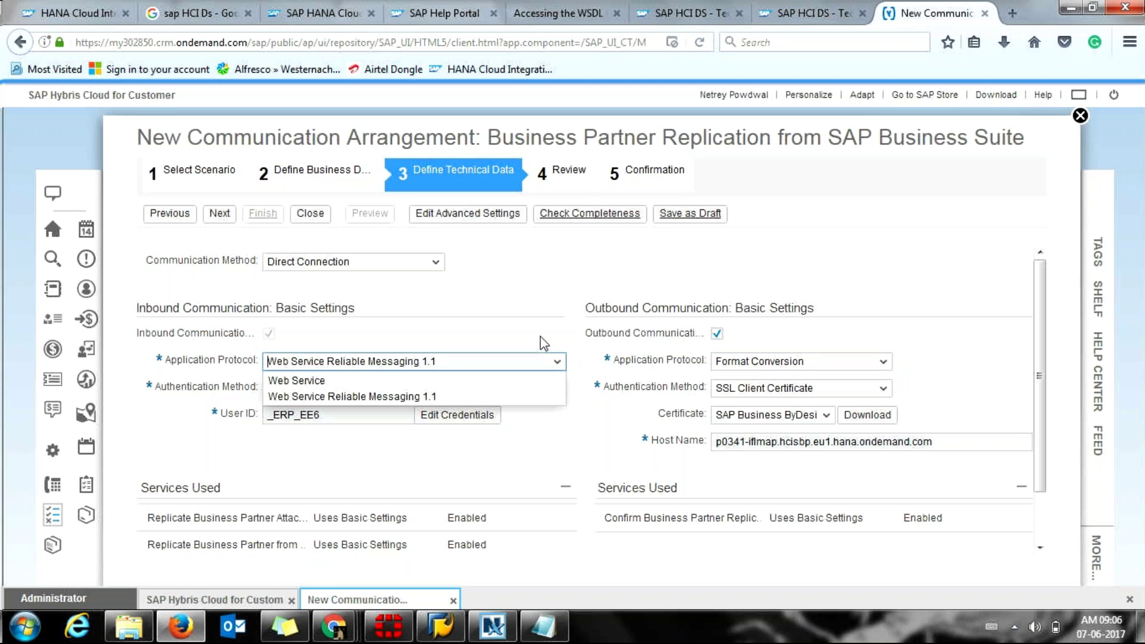
{"action": "left_click", "coordinate": [543, 343]}
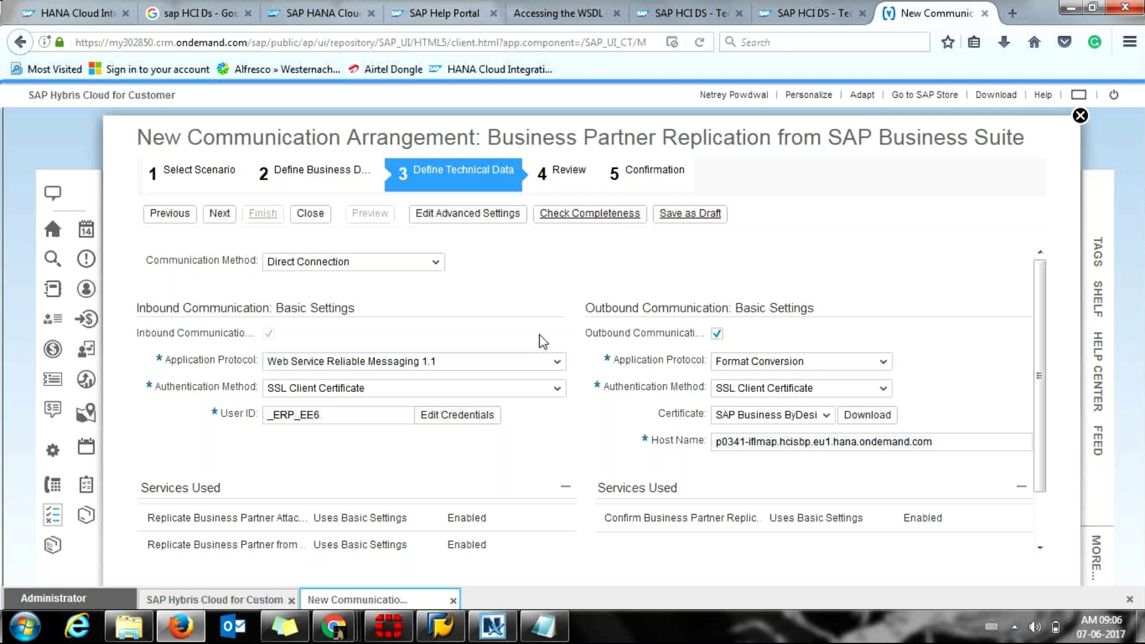
{"action": "left_click", "coordinate": [557, 391]}
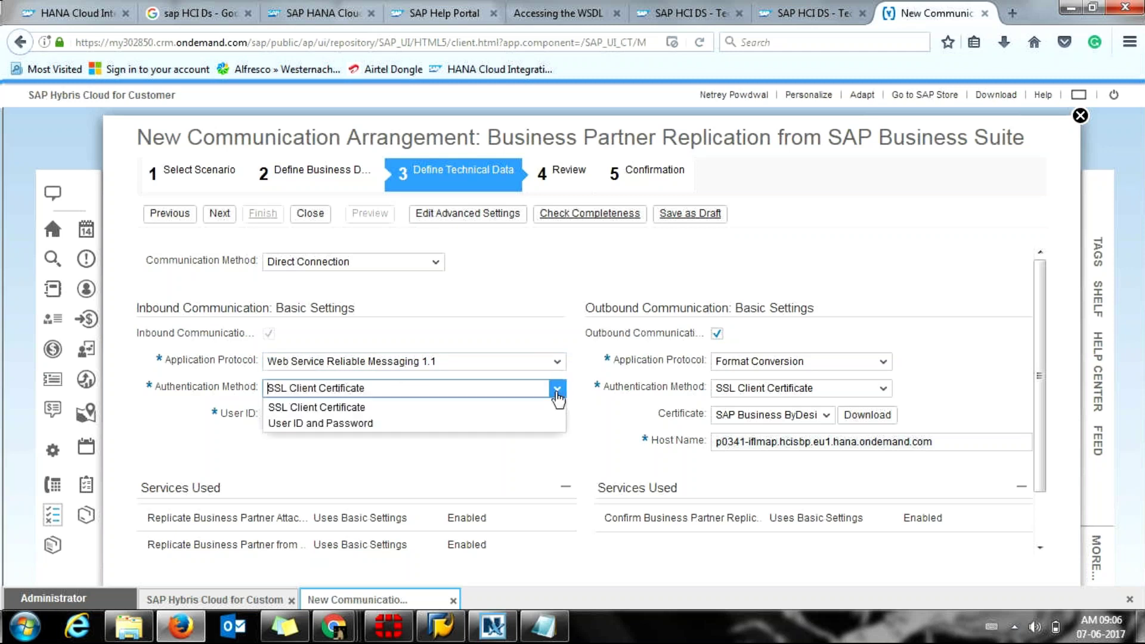
{"action": "left_click", "coordinate": [557, 390]}
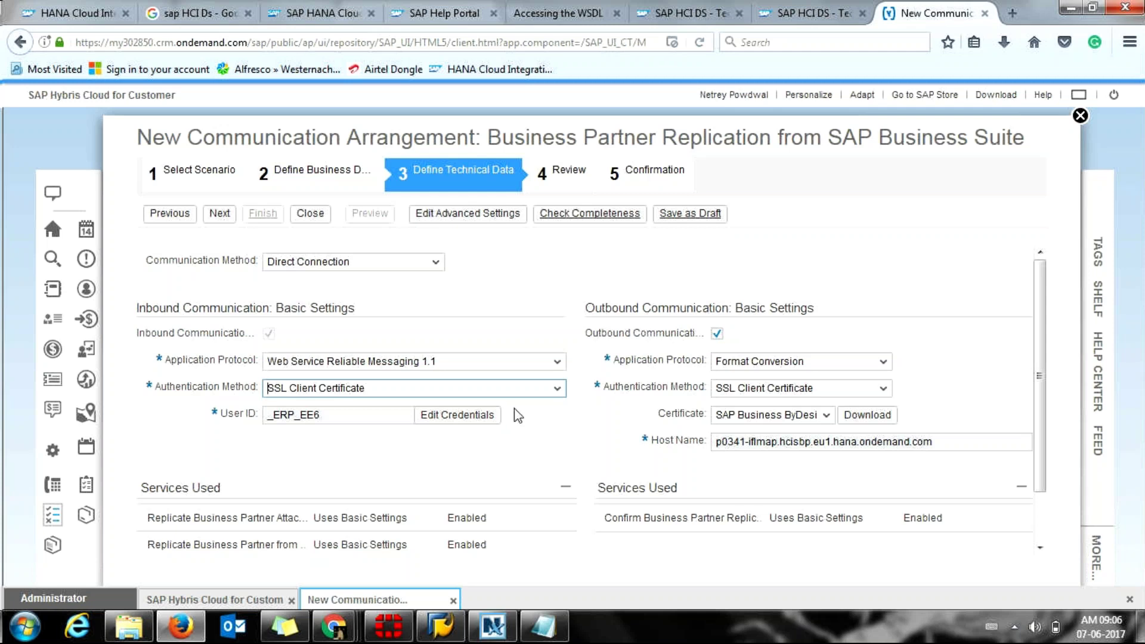
Step: View the password and certificate options in the inbound communication user's credentials, and close them without changes
{"action": "left_click", "coordinate": [465, 419]}
{"action": "left_click", "coordinate": [439, 428]}
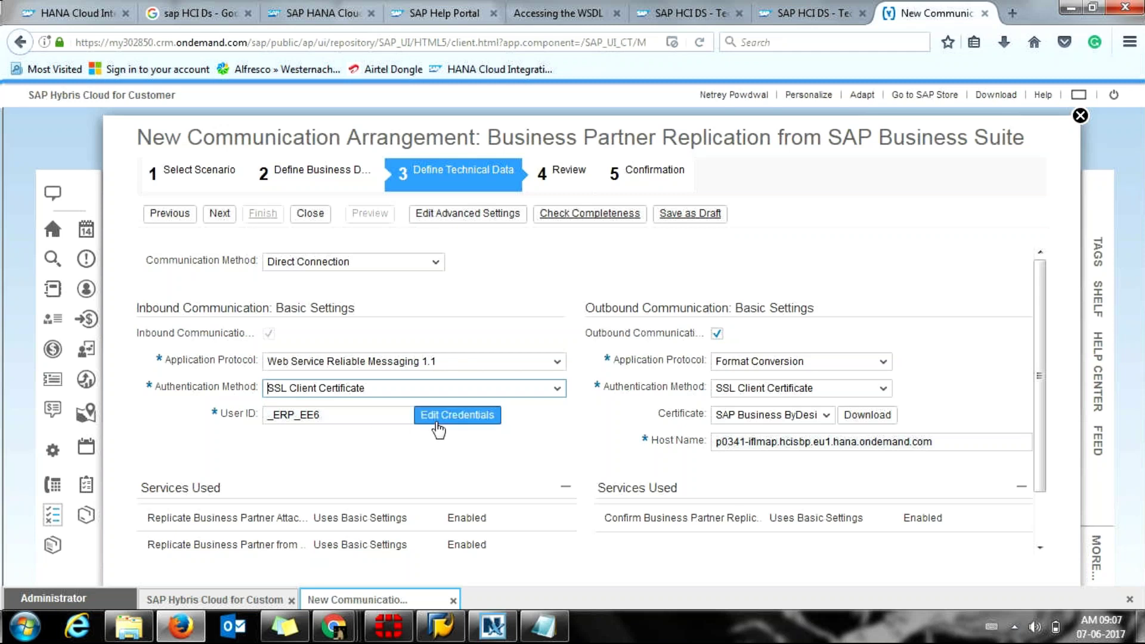
{"action": "left_click", "coordinate": [439, 429]}
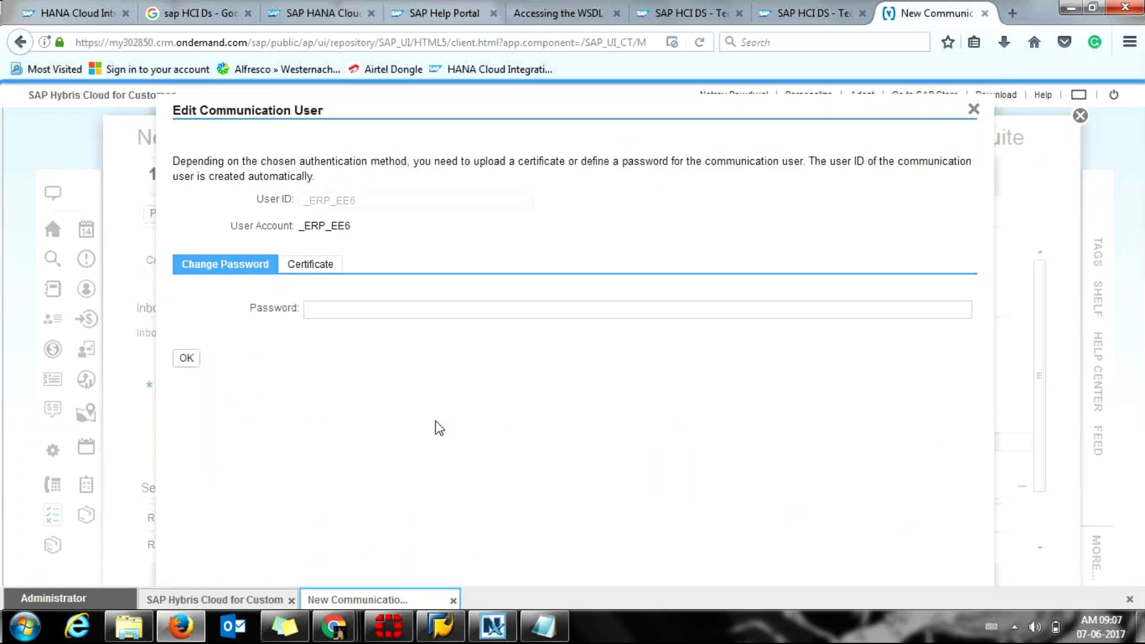
{"action": "left_click", "coordinate": [305, 270]}
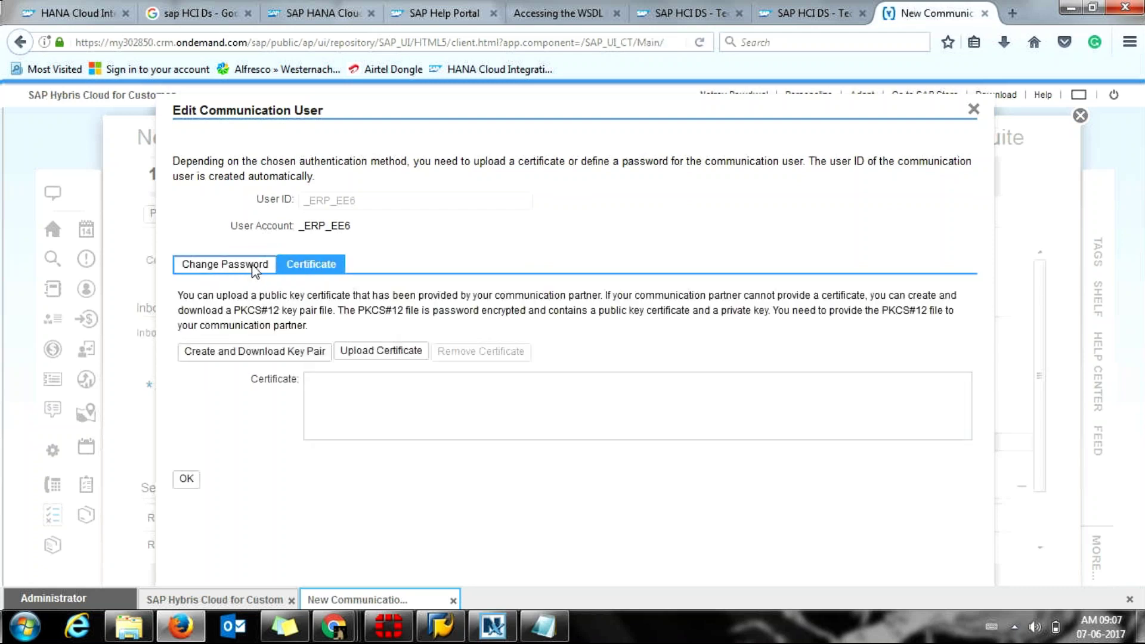
{"action": "left_click", "coordinate": [255, 268]}
{"action": "left_click", "coordinate": [301, 267]}
{"action": "left_click", "coordinate": [974, 113]}
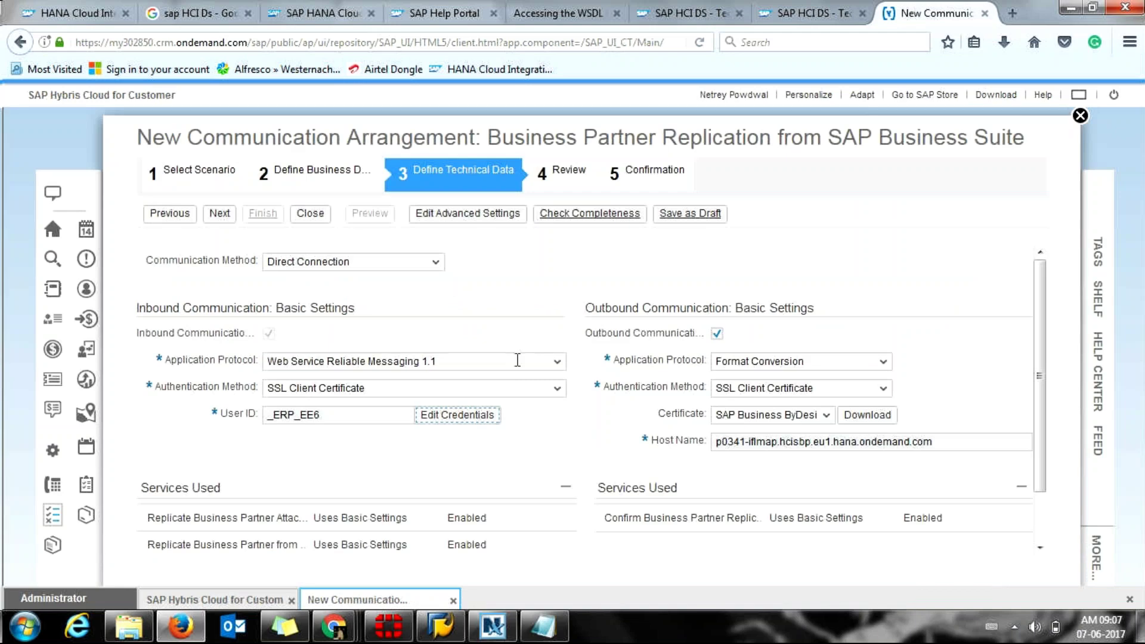
{"action": "left_click", "coordinate": [373, 413]}
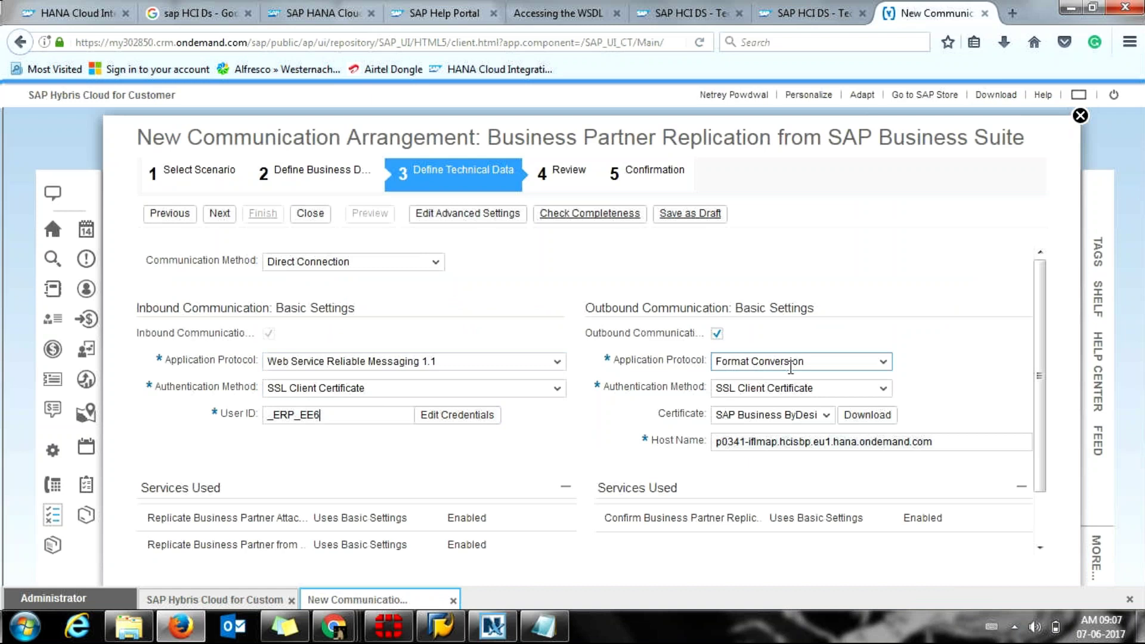
Step: Check the outbound application protocol, authentication method and certificate choices, including the certificate download option
{"action": "left_click", "coordinate": [883, 362]}
{"action": "left_click", "coordinate": [911, 323]}
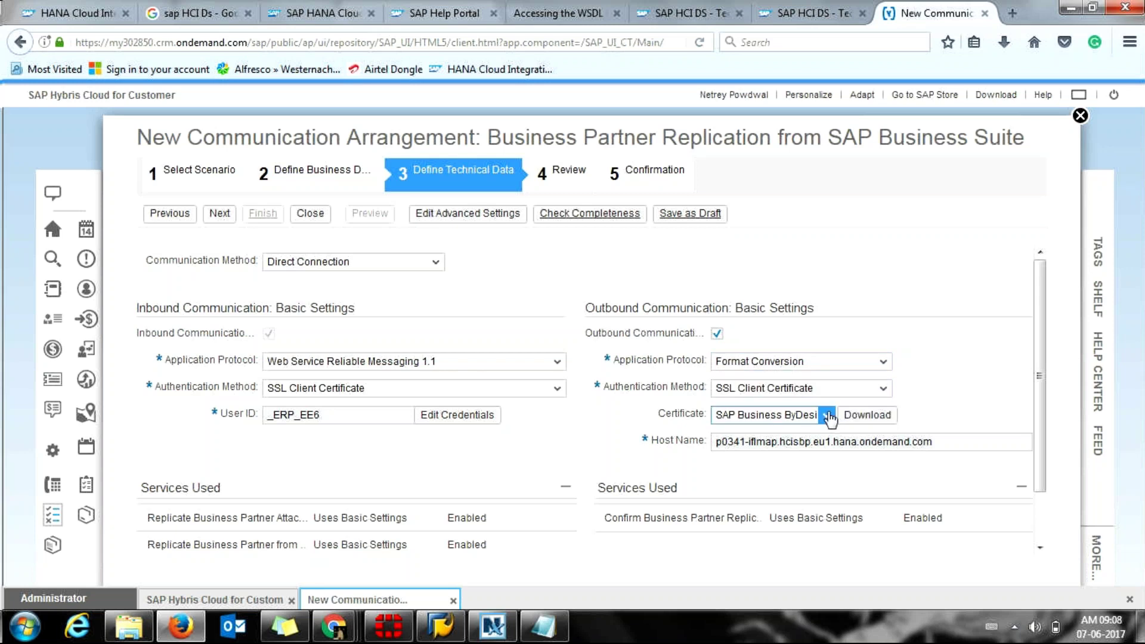
{"action": "left_click", "coordinate": [886, 390]}
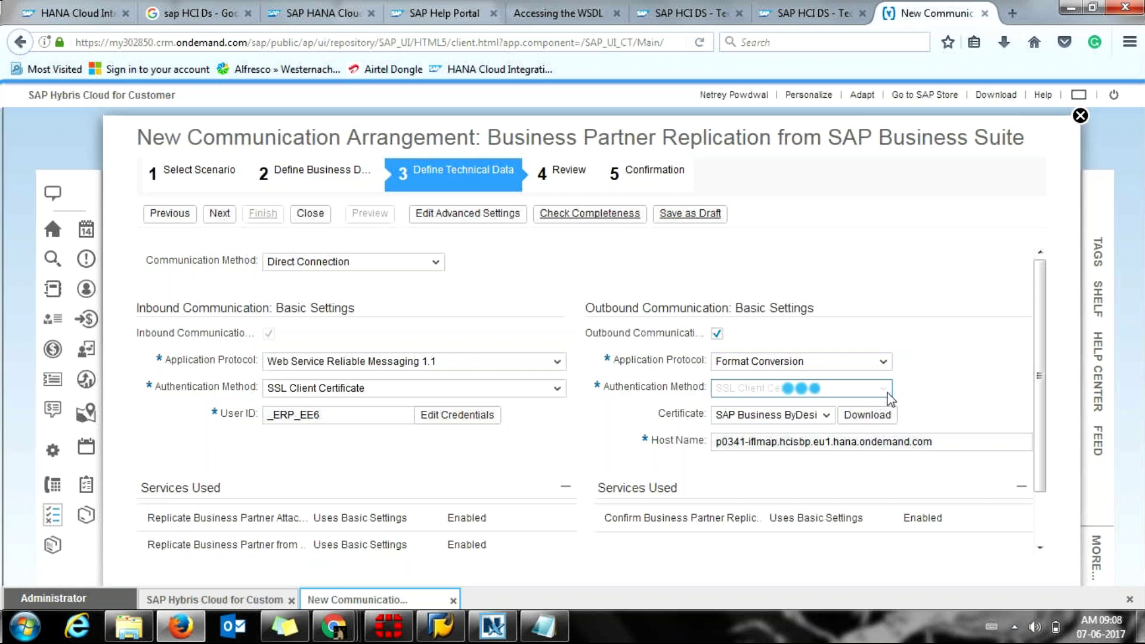
{"action": "left_click", "coordinate": [904, 395]}
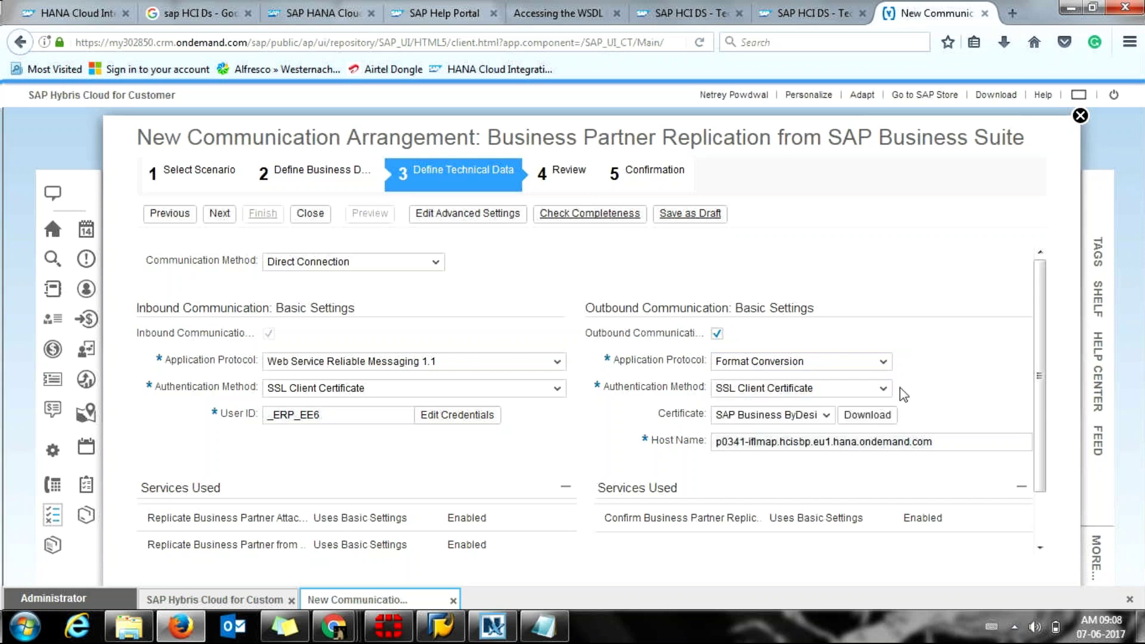
{"action": "left_click", "coordinate": [825, 418]}
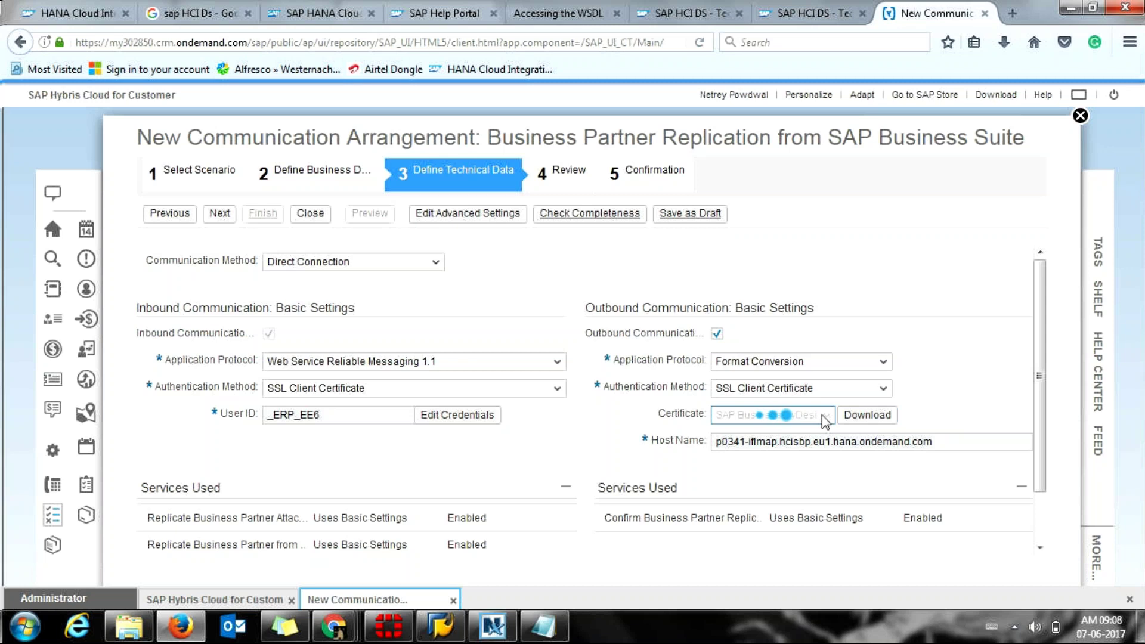
{"action": "left_click", "coordinate": [826, 421]}
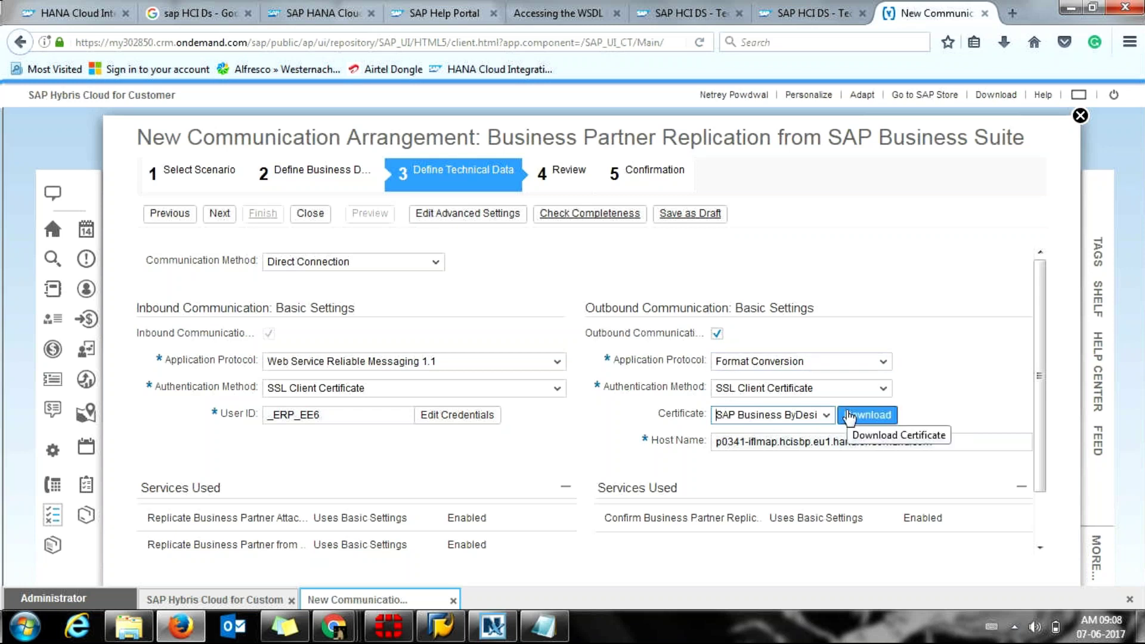
{"action": "left_click", "coordinate": [850, 418]}
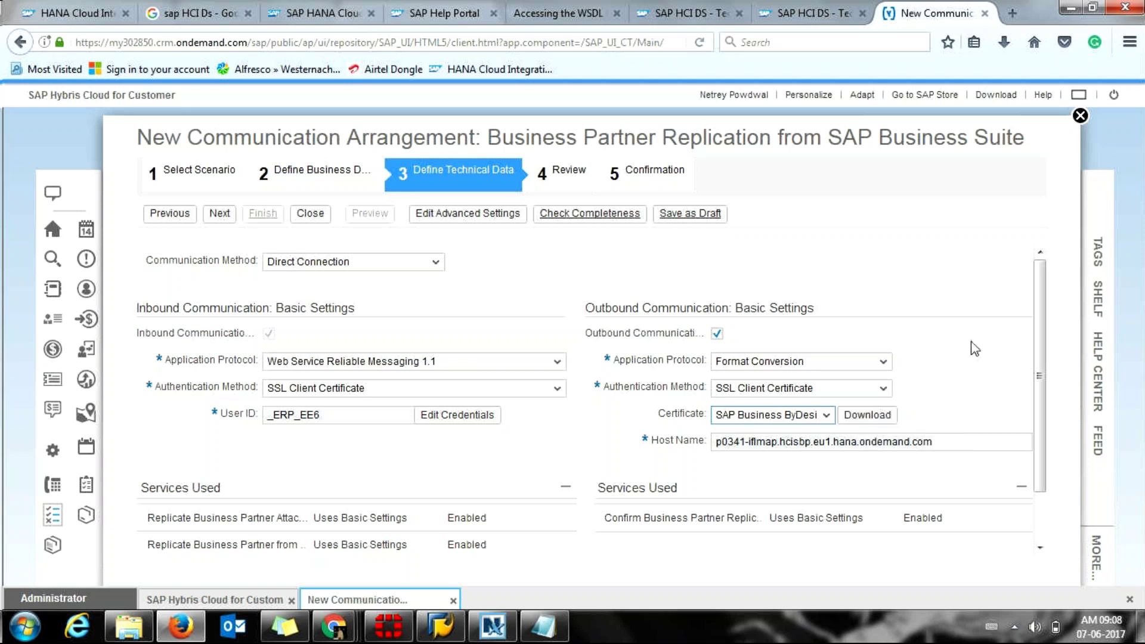
Step: Examine the services used by the inbound and outbound communication and their basic settings
{"action": "scroll", "coordinate": [1035, 359], "scroll_direction": "down", "scroll_amount": 1}
{"action": "left_click_drag", "start_coordinate": [1036, 359], "coordinate": [1035, 395]}
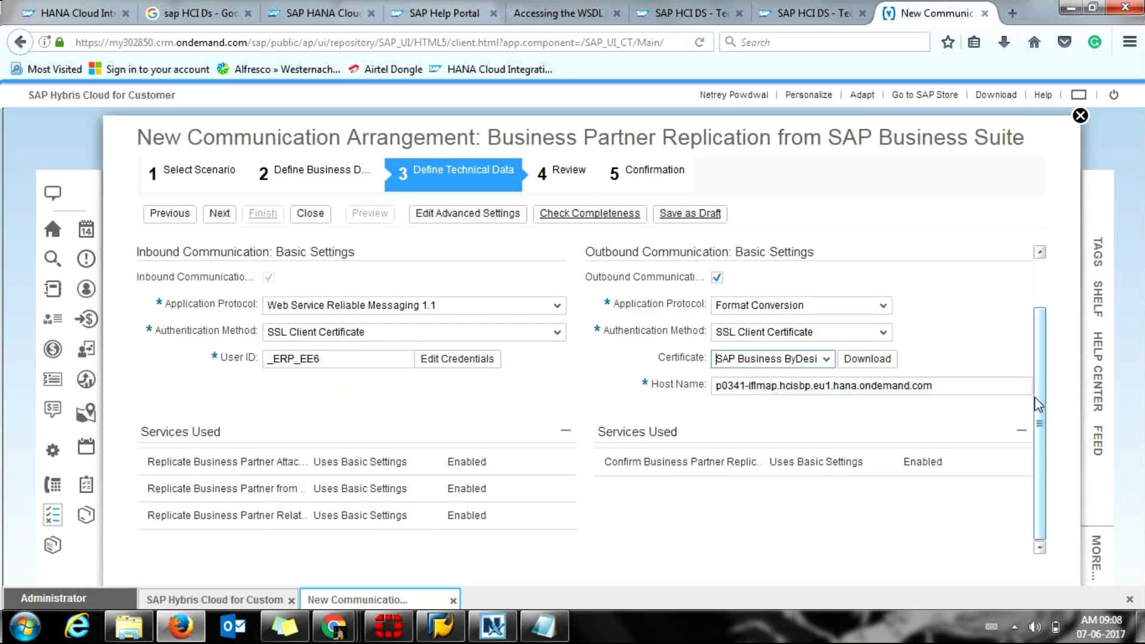
{"action": "left_click_drag", "start_coordinate": [1039, 401], "coordinate": [1038, 387]}
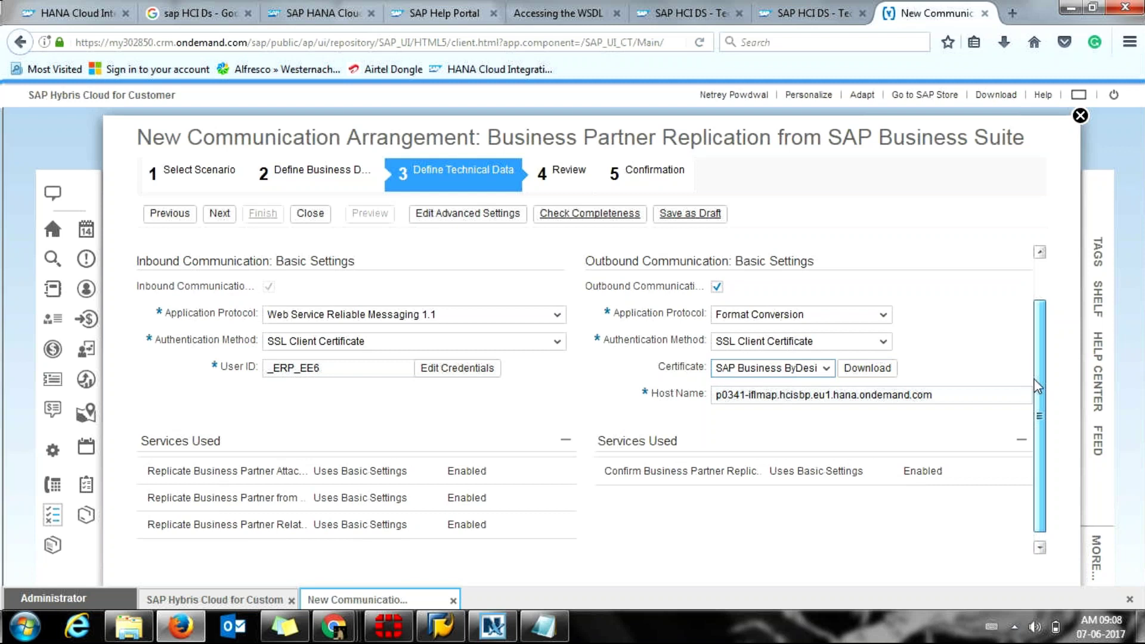
{"action": "left_click_drag", "start_coordinate": [1039, 386], "coordinate": [1030, 315]}
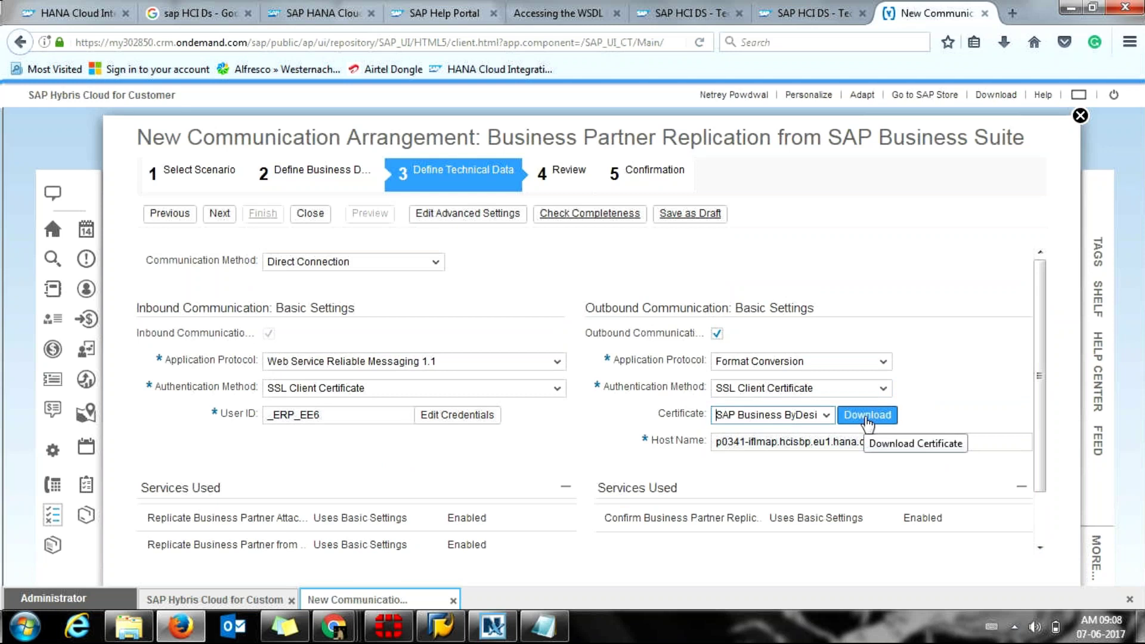
{"action": "left_click_drag", "start_coordinate": [1041, 388], "coordinate": [1037, 439]}
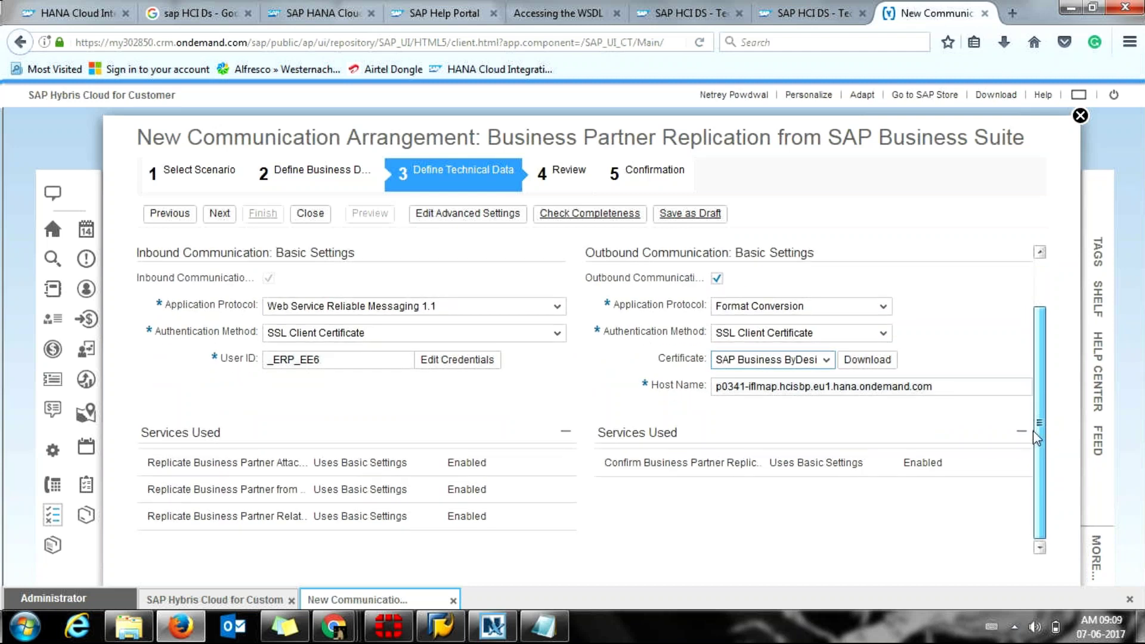
{"action": "left_click_drag", "start_coordinate": [1037, 438], "coordinate": [1030, 350]}
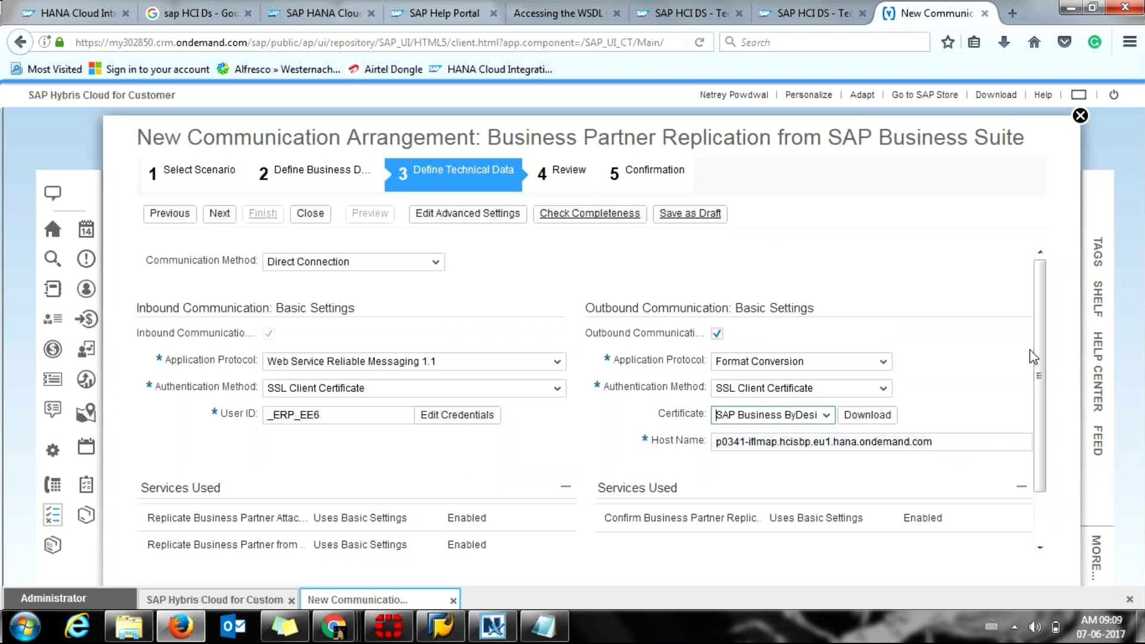
{"action": "key", "text": "alt+Tab"}
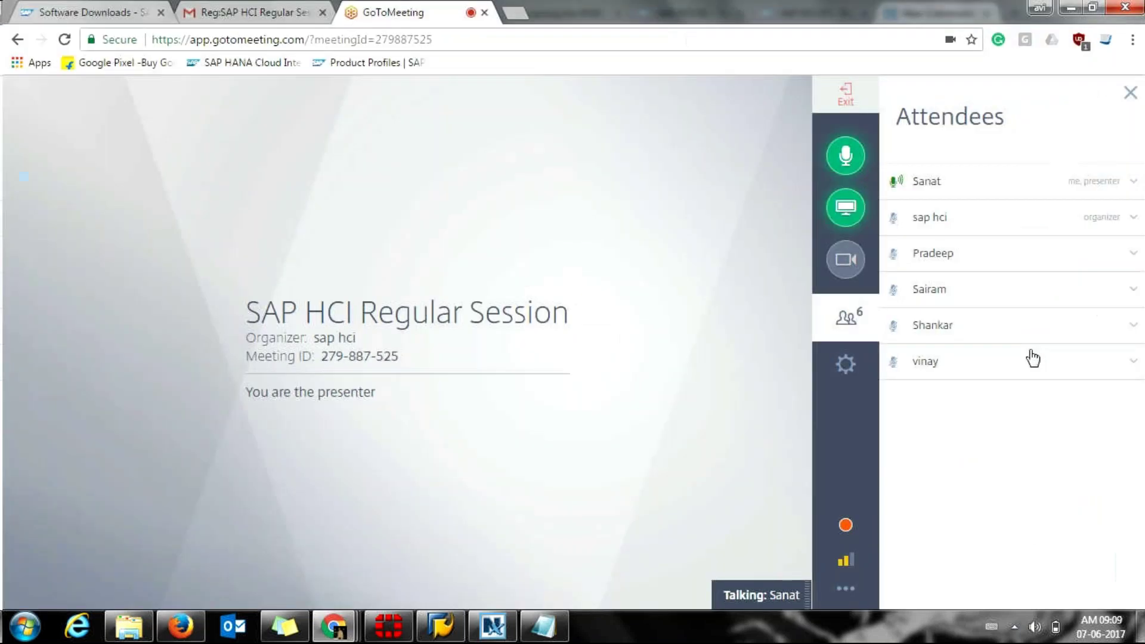
{"action": "key", "text": "alt+Tab"}
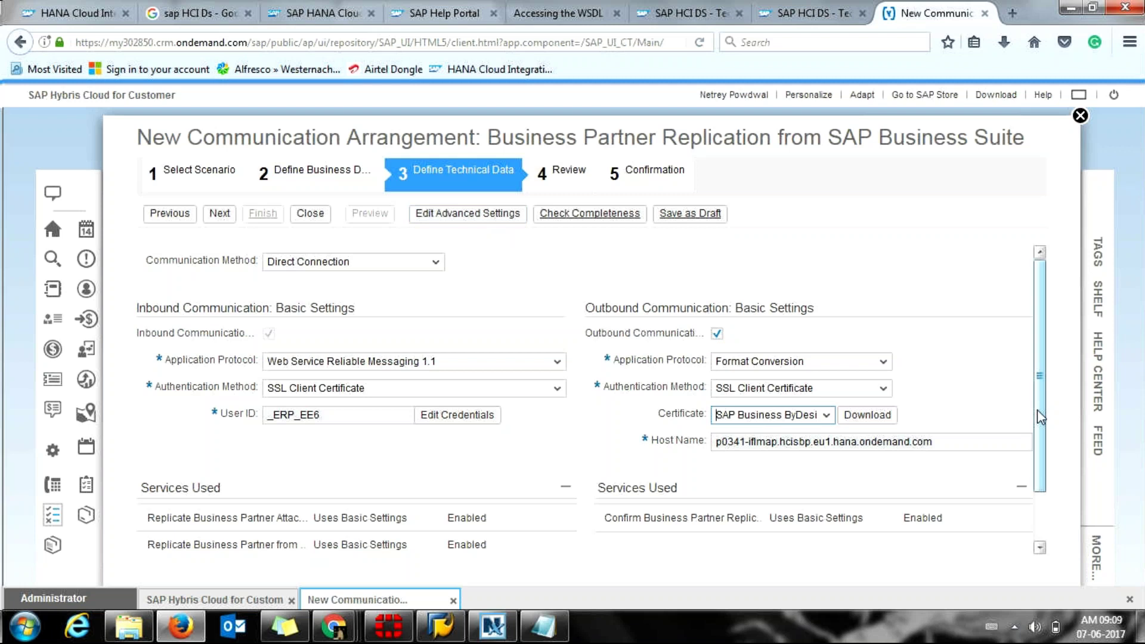
{"action": "left_click_drag", "start_coordinate": [1038, 425], "coordinate": [1024, 338]}
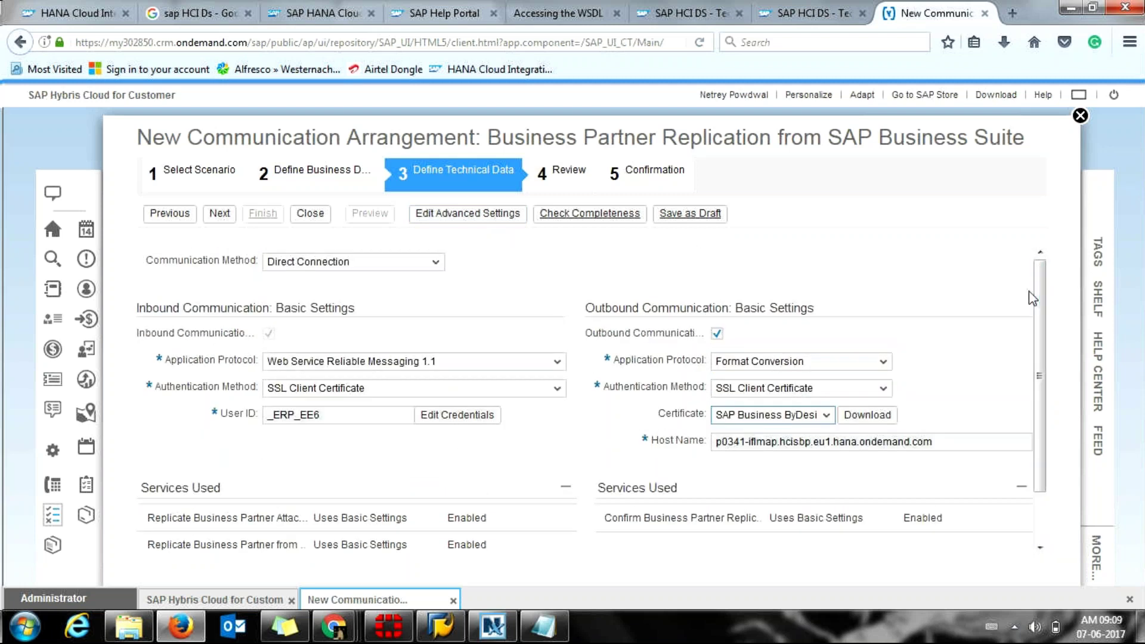
Step: Open the advanced settings and examine the inbound Replicate Business Partner Attachment service's details, including its service URL
{"action": "left_click", "coordinate": [502, 216]}
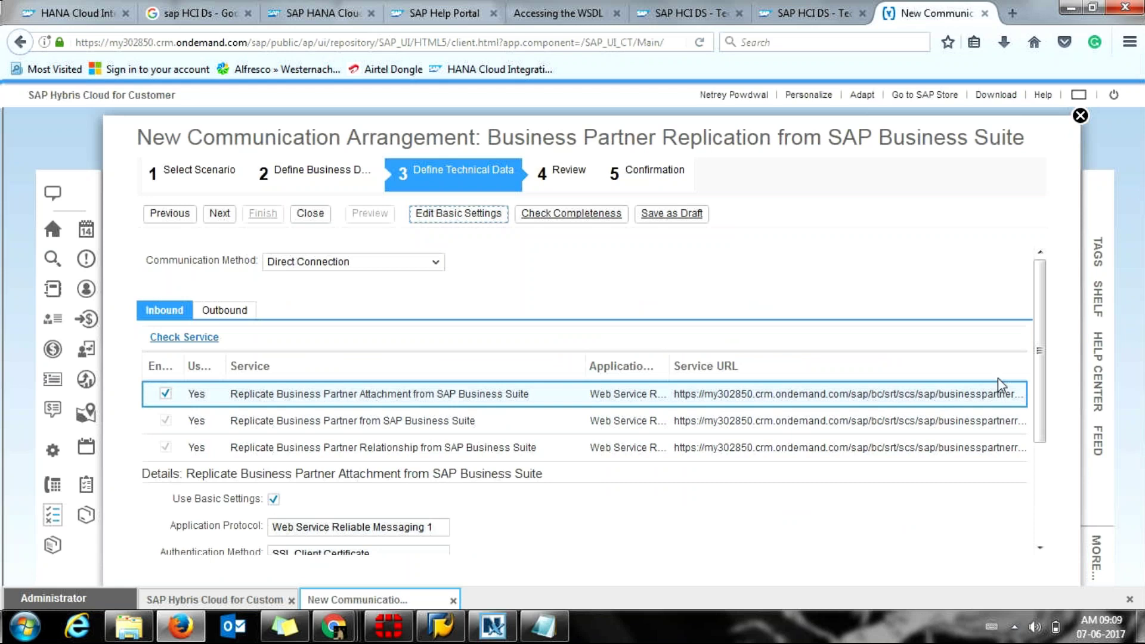
{"action": "scroll", "coordinate": [1035, 370], "scroll_direction": "down", "scroll_amount": 2}
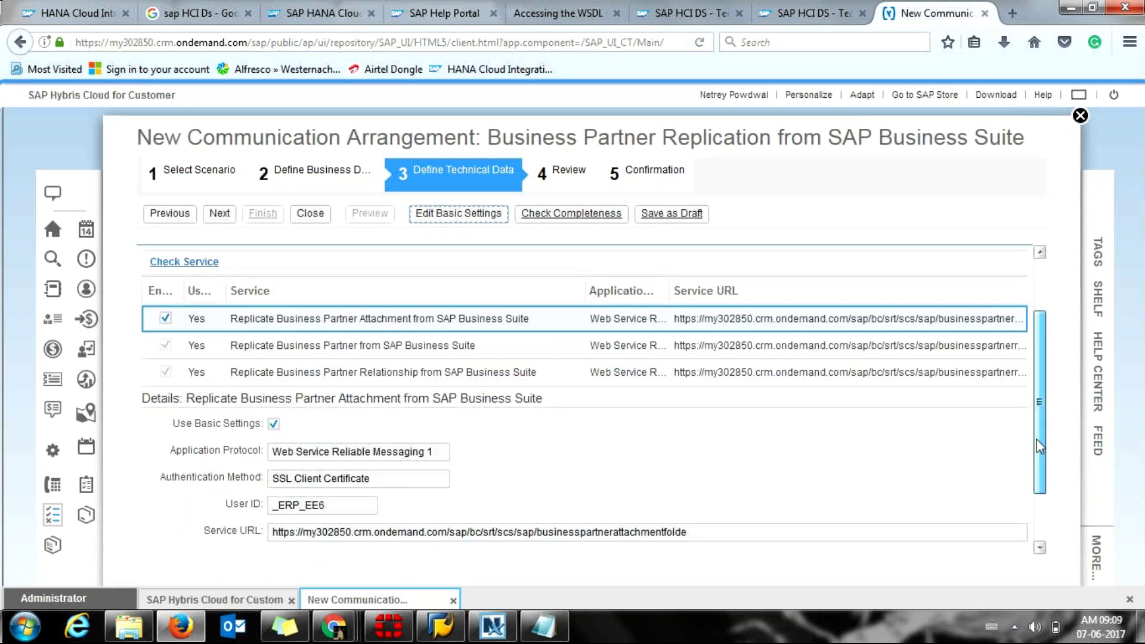
{"action": "scroll", "coordinate": [1014, 482], "scroll_direction": "down", "scroll_amount": 2}
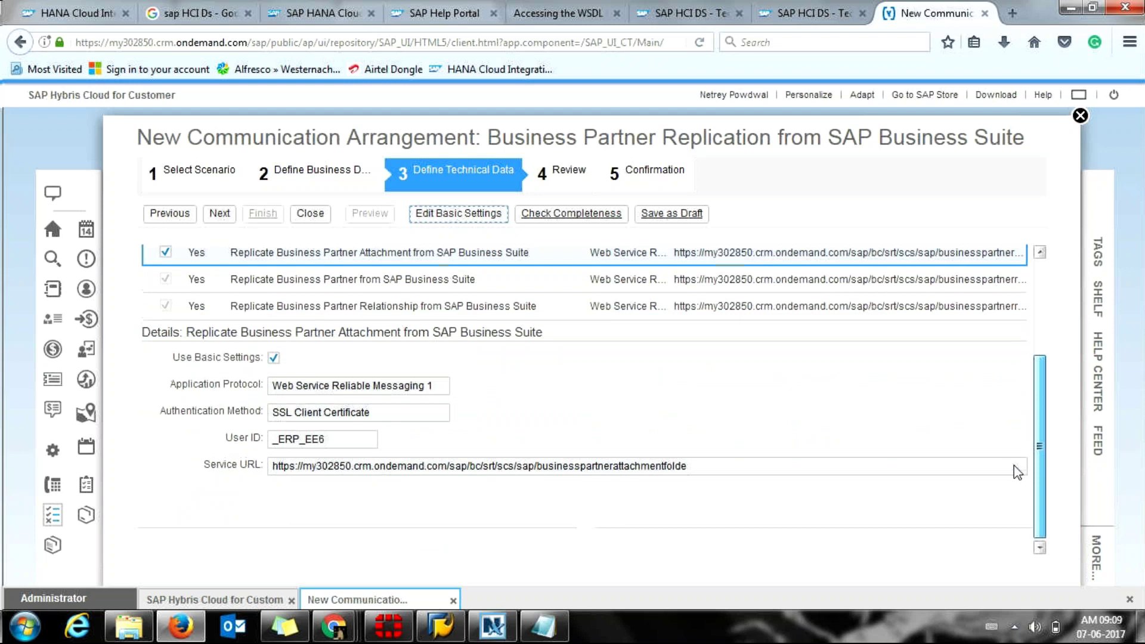
{"action": "scroll", "coordinate": [1017, 468], "scroll_direction": "up", "scroll_amount": 1}
{"action": "scroll", "coordinate": [1018, 464], "scroll_direction": "up", "scroll_amount": 1}
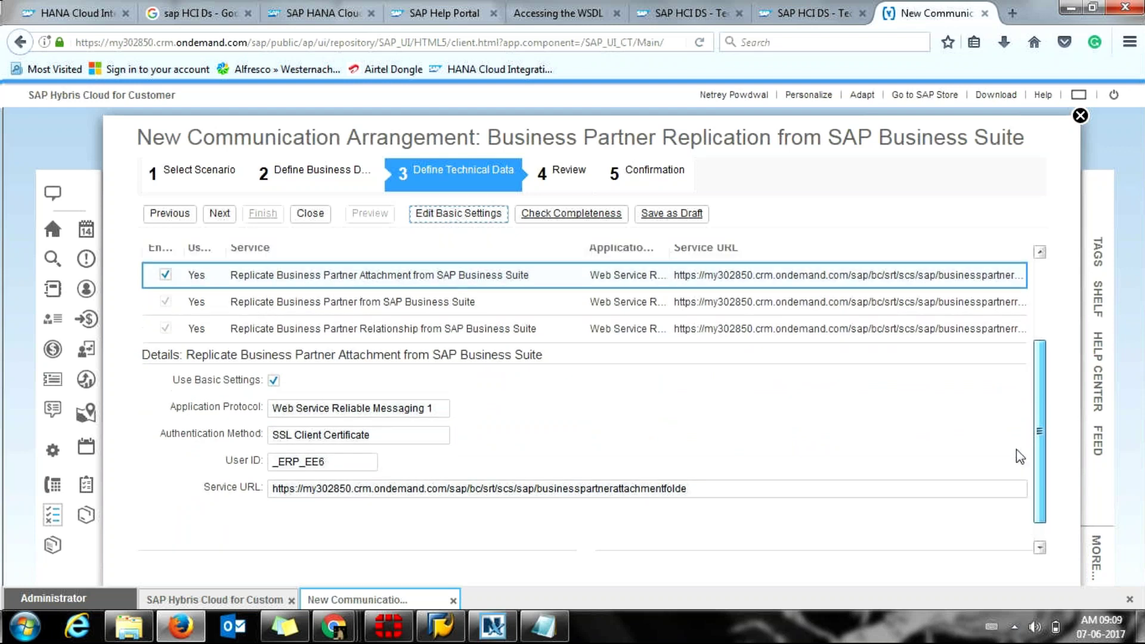
{"action": "scroll", "coordinate": [1022, 452], "scroll_direction": "up", "scroll_amount": 1}
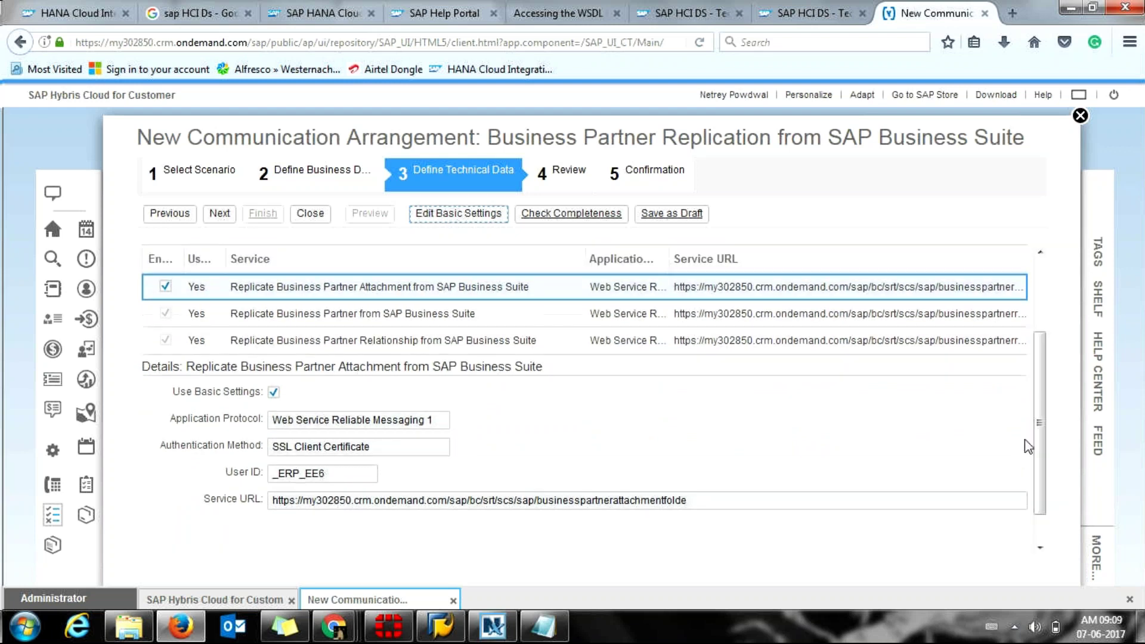
{"action": "scroll", "coordinate": [1038, 442], "scroll_direction": "up", "scroll_amount": 1}
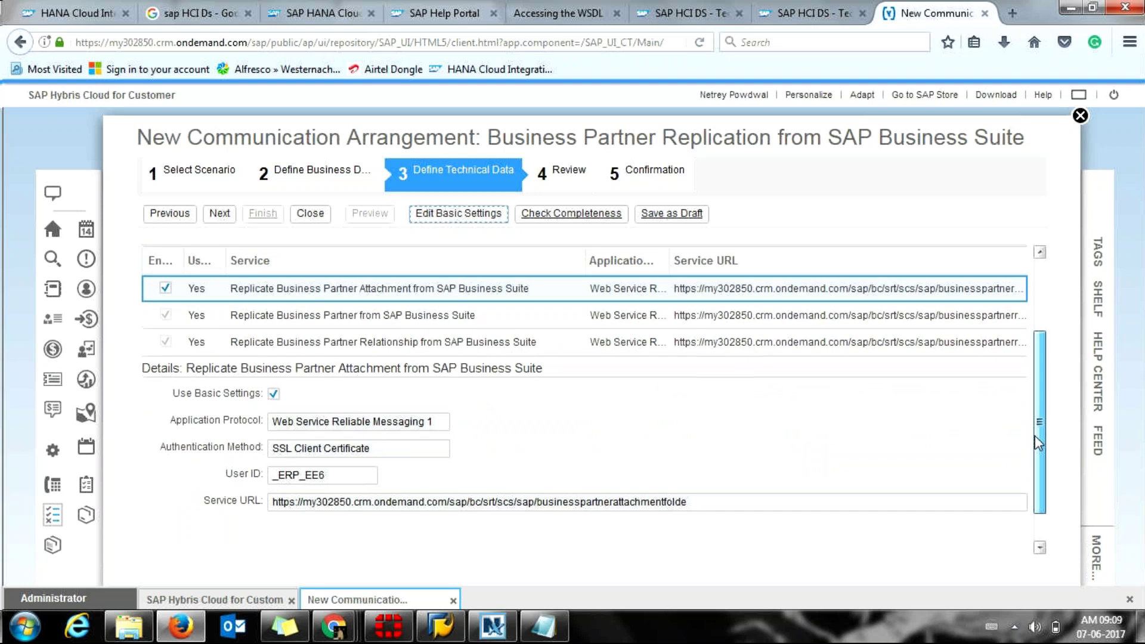
{"action": "left_click_drag", "start_coordinate": [1039, 444], "coordinate": [1039, 435]}
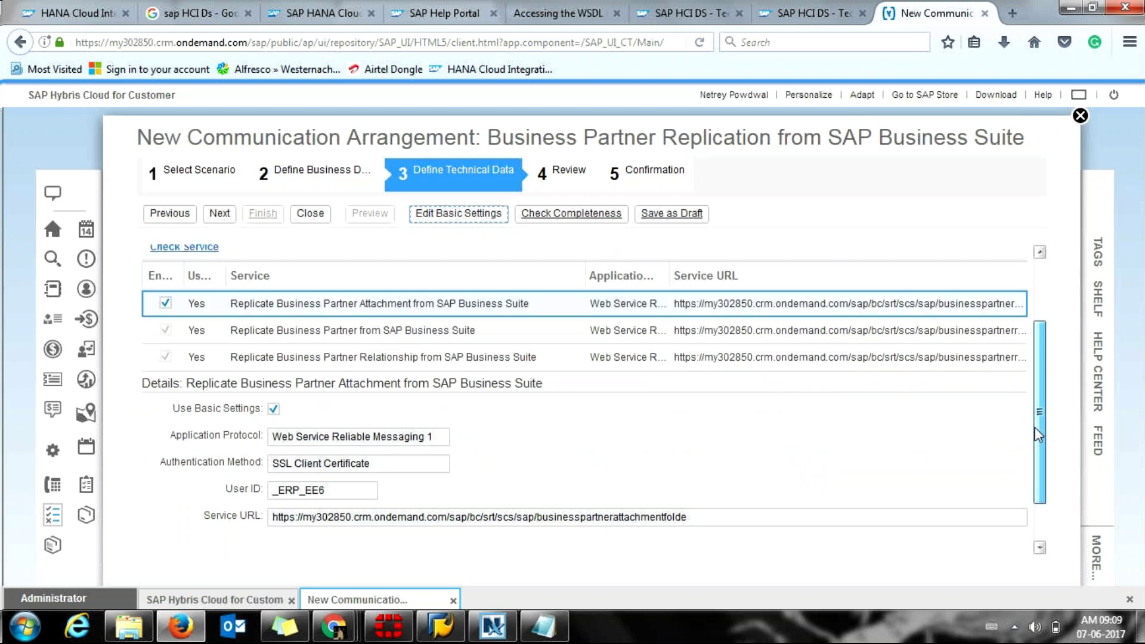
{"action": "left_click_drag", "start_coordinate": [1038, 435], "coordinate": [1039, 429]}
{"action": "left_click_drag", "start_coordinate": [687, 522], "coordinate": [267, 522]}
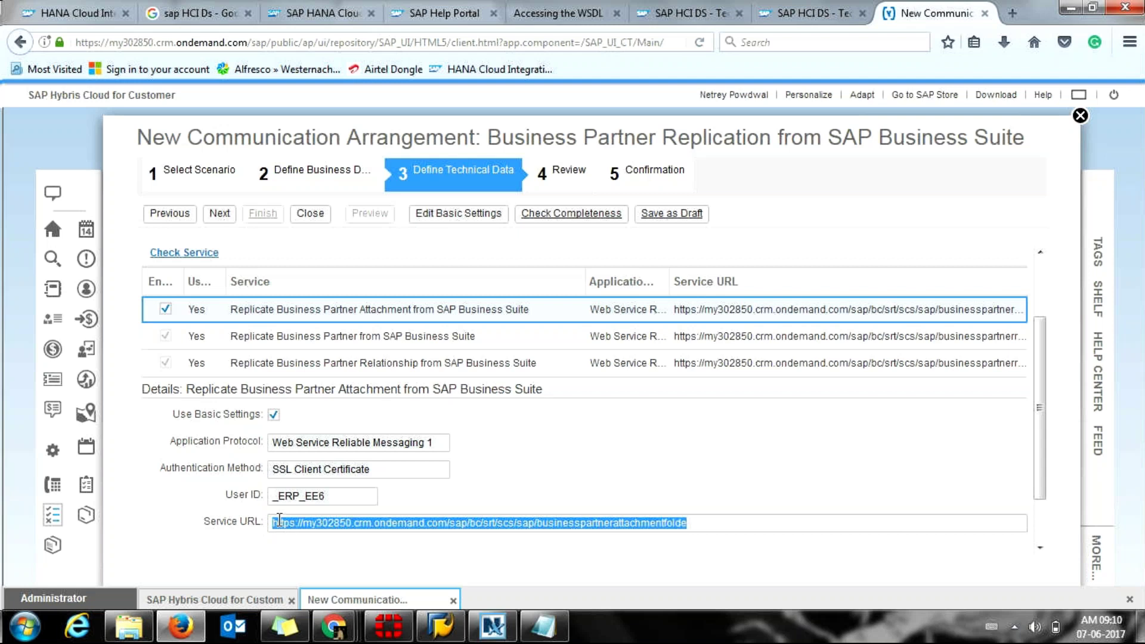
{"action": "left_click", "coordinate": [280, 523]}
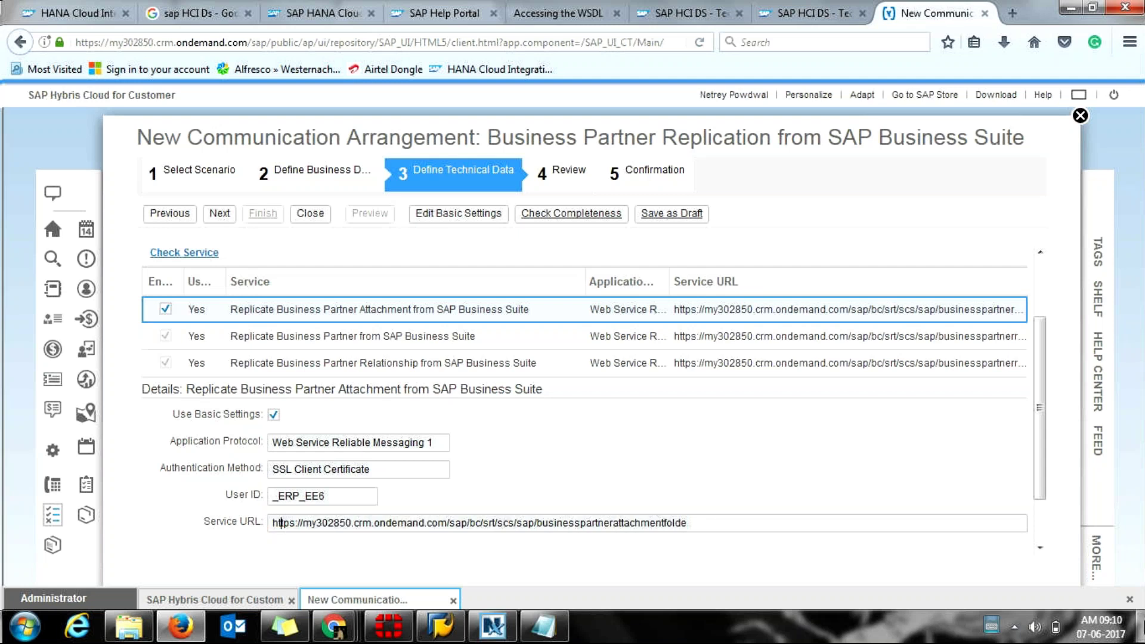
{"action": "left_click_drag", "start_coordinate": [371, 525], "coordinate": [550, 560]}
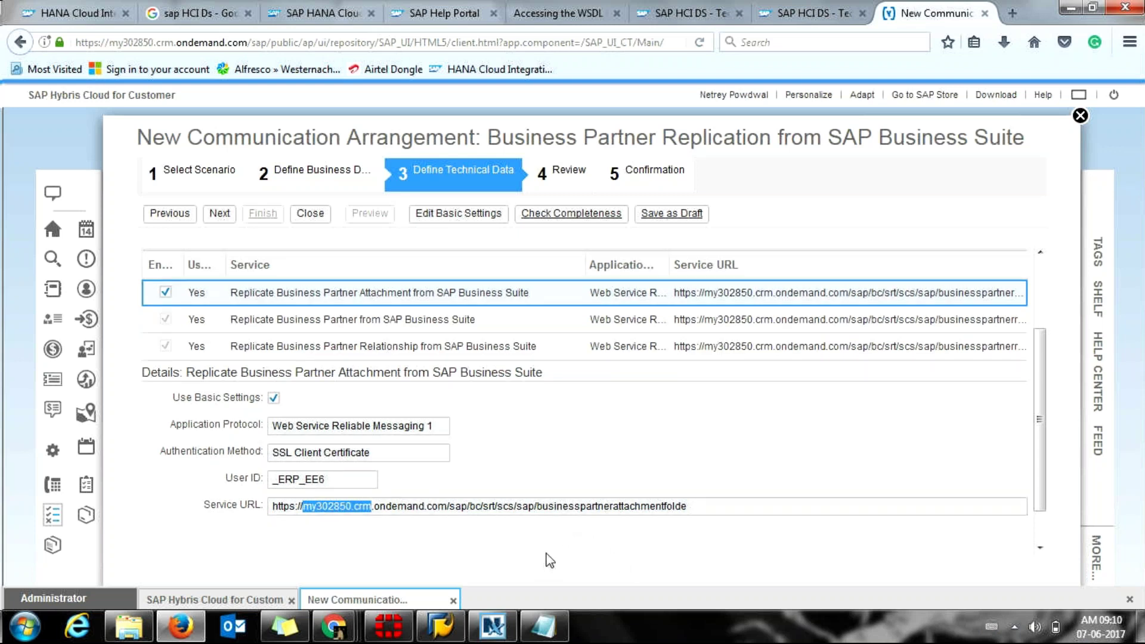
{"action": "left_click", "coordinate": [373, 524]}
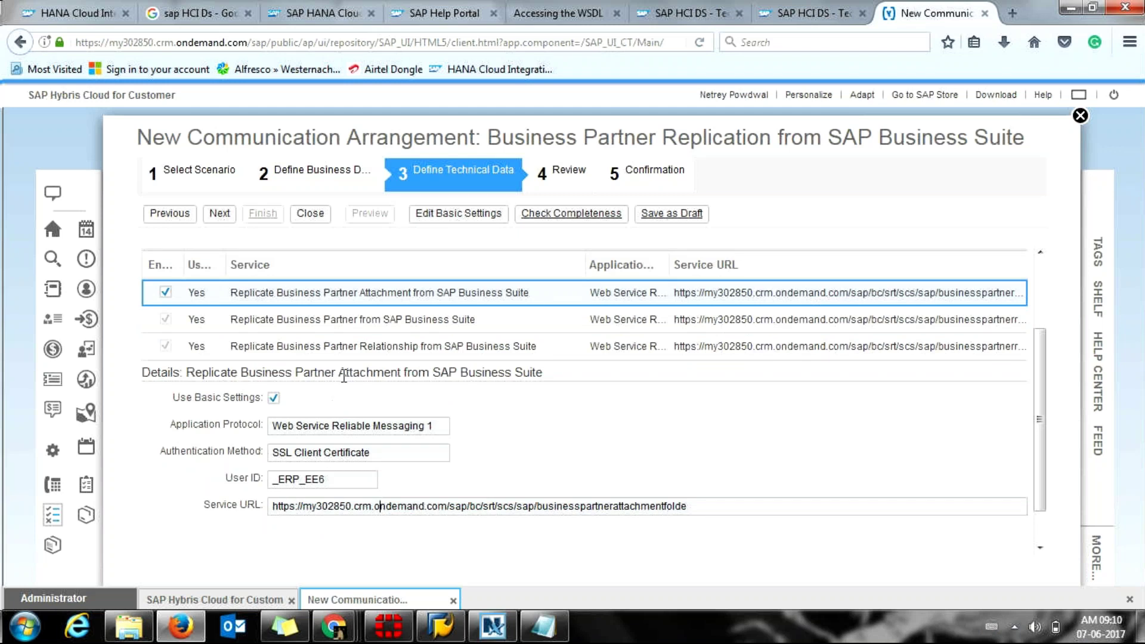
Step: View the details and service URL of the inbound Replicate Business Partner from SAP Business Suite service
{"action": "left_click", "coordinate": [368, 321]}
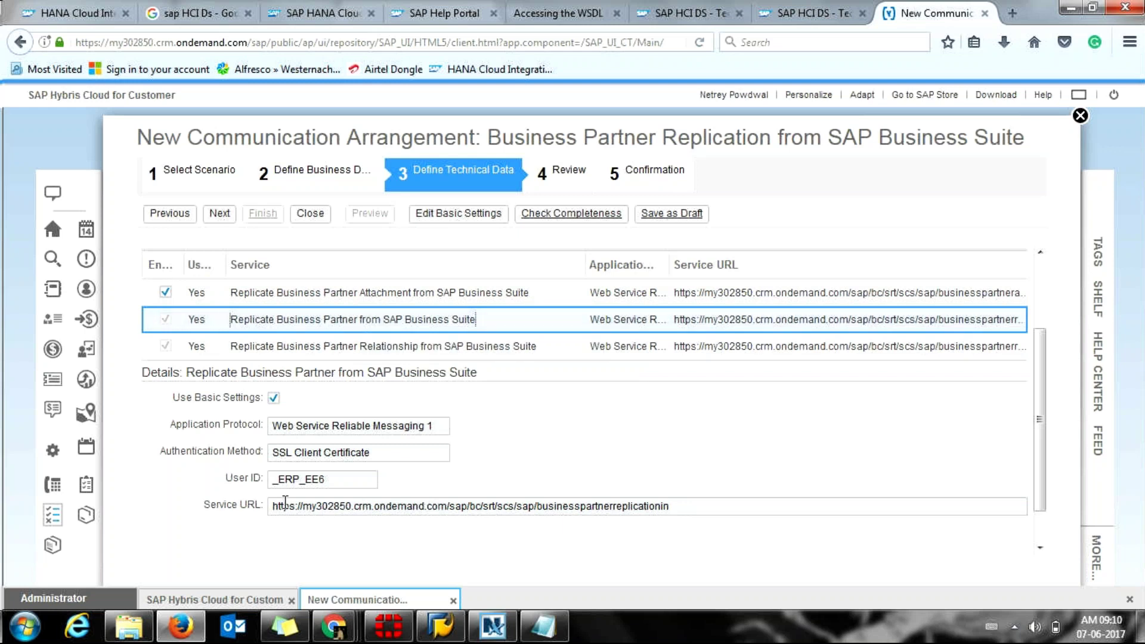
{"action": "left_click_drag", "start_coordinate": [269, 512], "coordinate": [674, 513]}
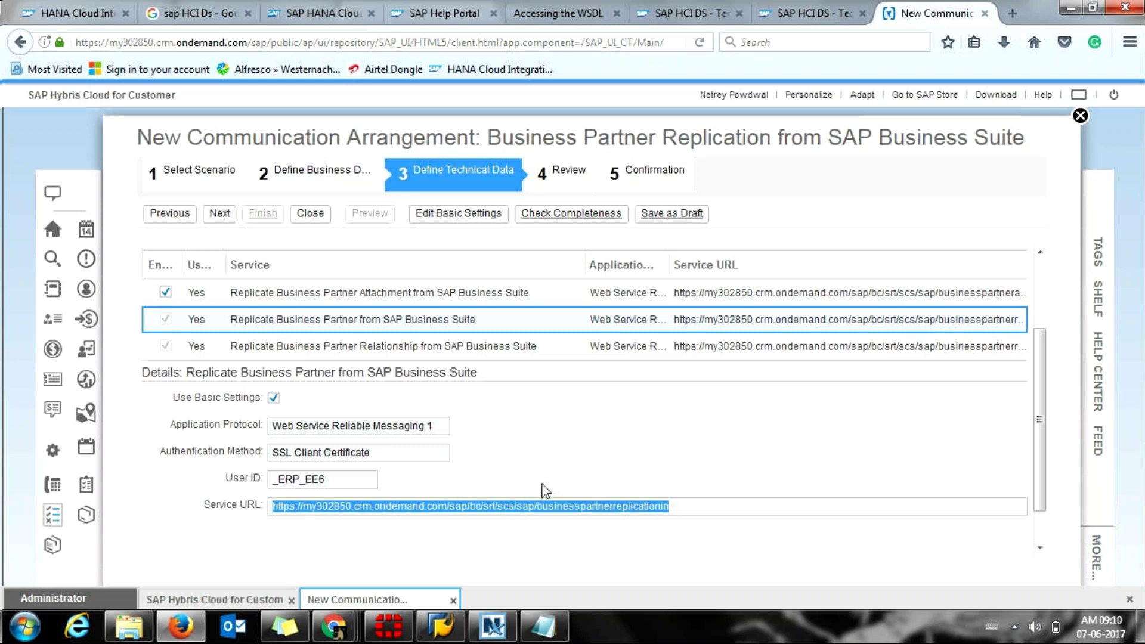
{"action": "left_click", "coordinate": [444, 511]}
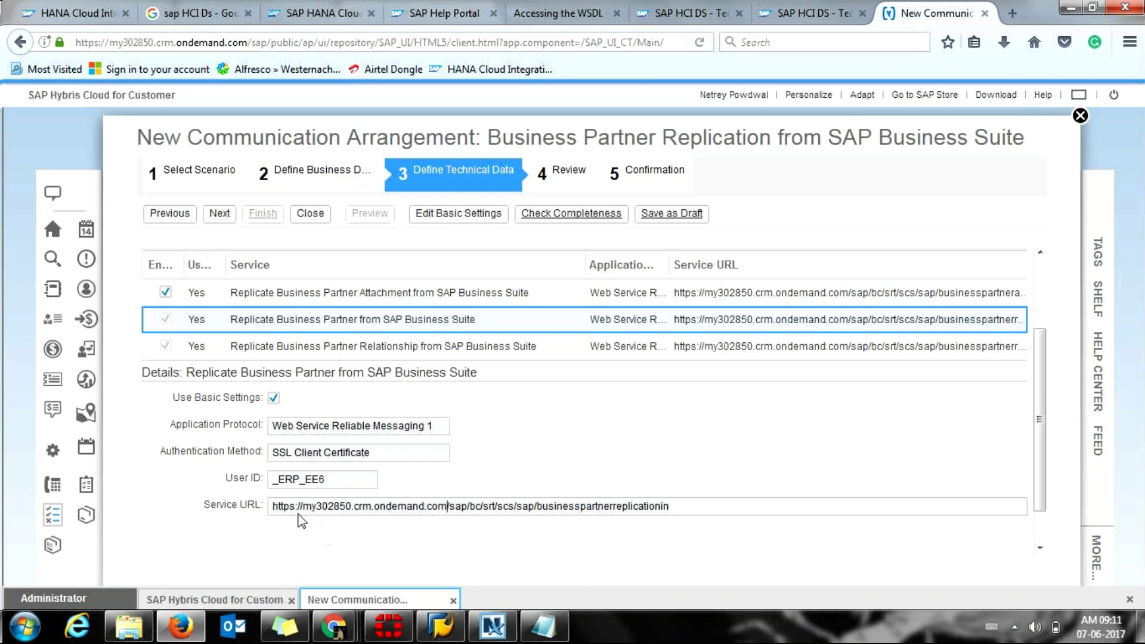
{"action": "left_click_drag", "start_coordinate": [273, 506], "coordinate": [474, 409]}
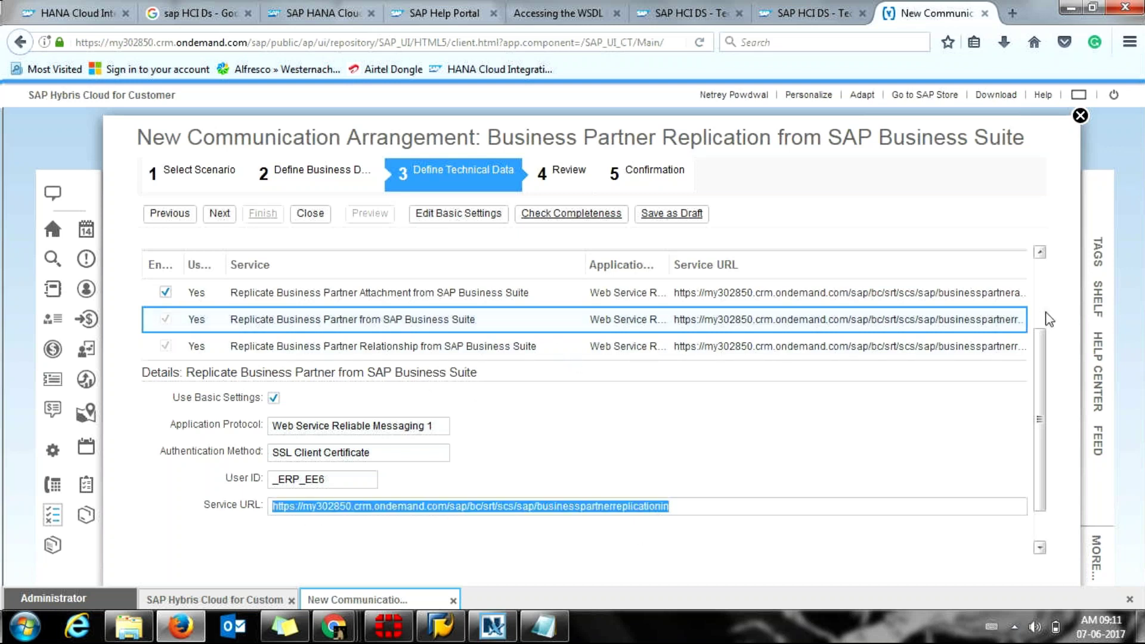
{"action": "scroll", "coordinate": [1039, 310], "scroll_direction": "up", "scroll_amount": 3}
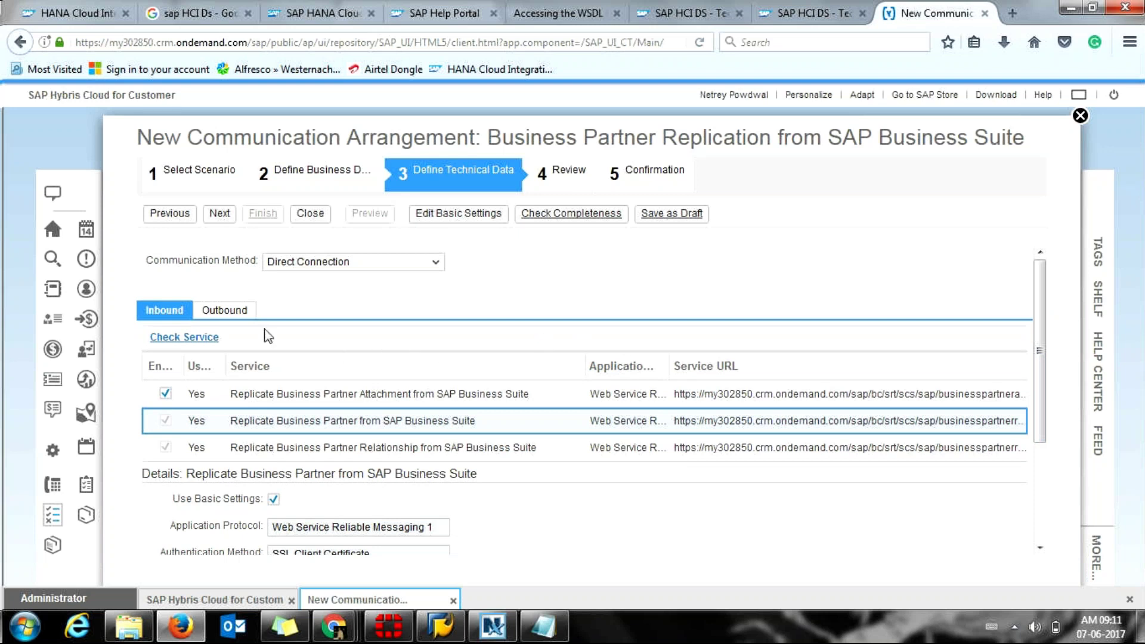
Step: Examine the outbound Confirm Business Partner Replication service's details, including its host name, port and path
{"action": "left_click", "coordinate": [228, 314]}
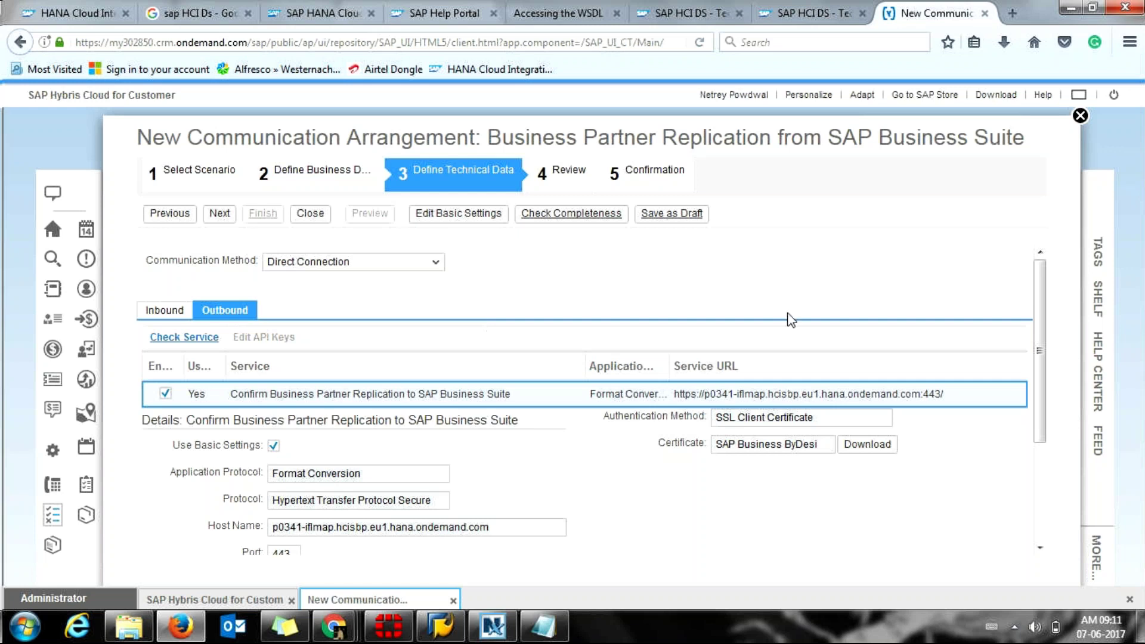
{"action": "left_click_drag", "start_coordinate": [1040, 311], "coordinate": [1041, 330]}
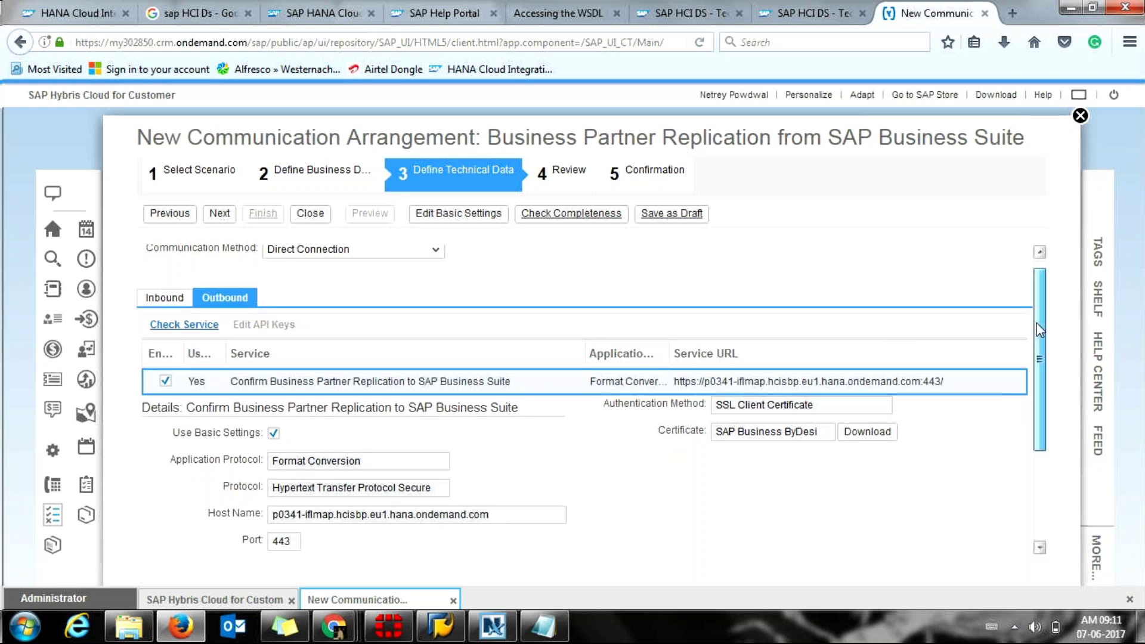
{"action": "scroll", "coordinate": [1040, 330], "scroll_direction": "down", "scroll_amount": 1}
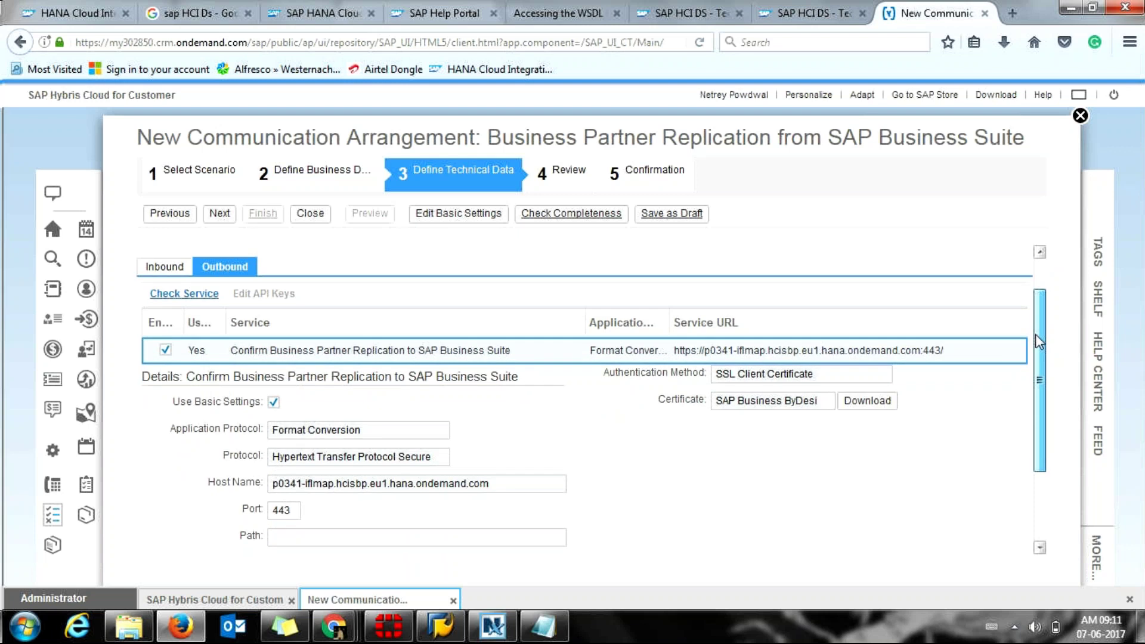
{"action": "left_click_drag", "start_coordinate": [1040, 342], "coordinate": [1036, 365]}
{"action": "left_click_drag", "start_coordinate": [514, 439], "coordinate": [238, 445]}
{"action": "left_click", "coordinate": [295, 445]}
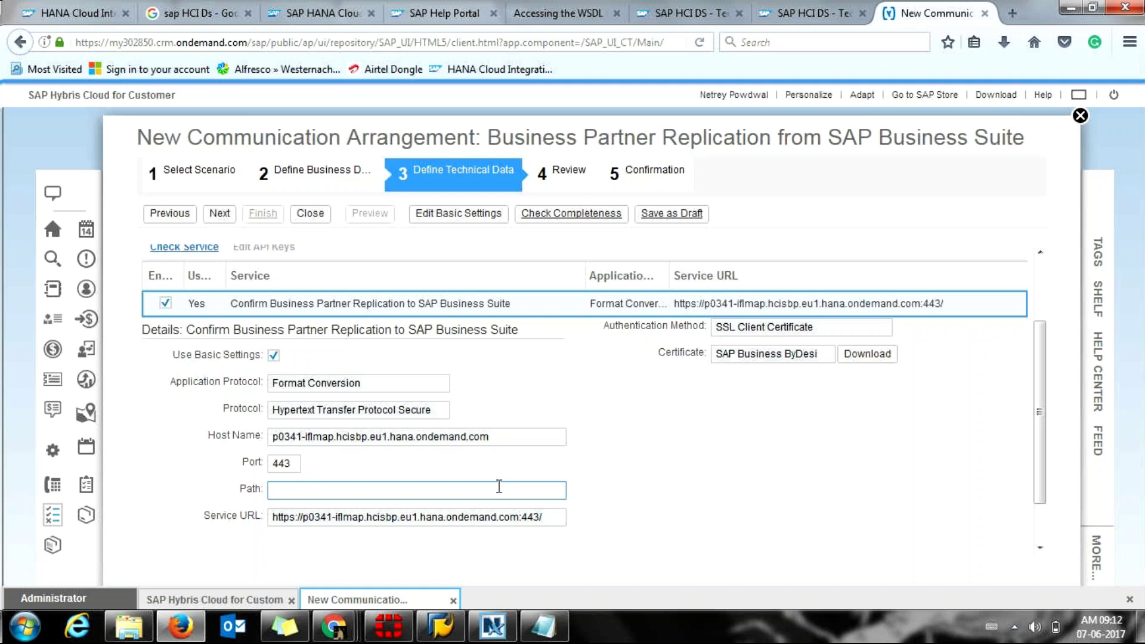
Step: Set the path of the outbound Confirm Business Partner Replication service to /cfx/Demo/HCI/GEO
{"action": "type", "text": "/cfx/Demp"}
{"action": "key", "text": "BackSpace"}
{"action": "key", "text": "BackSpace"}
{"action": "type", "text": "o/HCI/GEO"}
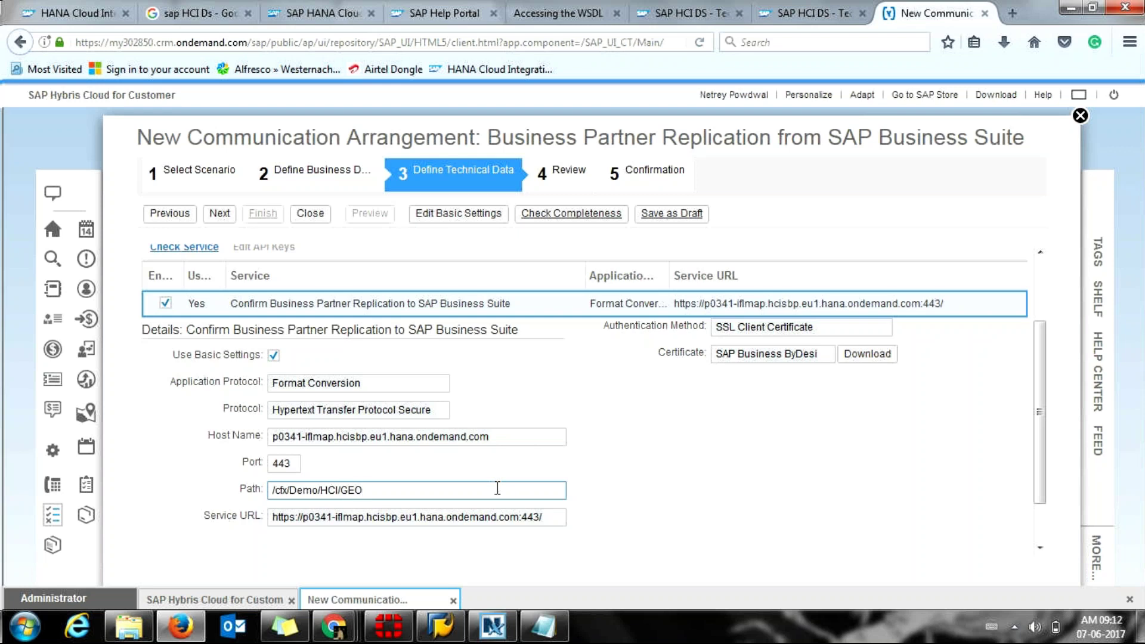
{"action": "key", "text": "alt+Tab"}
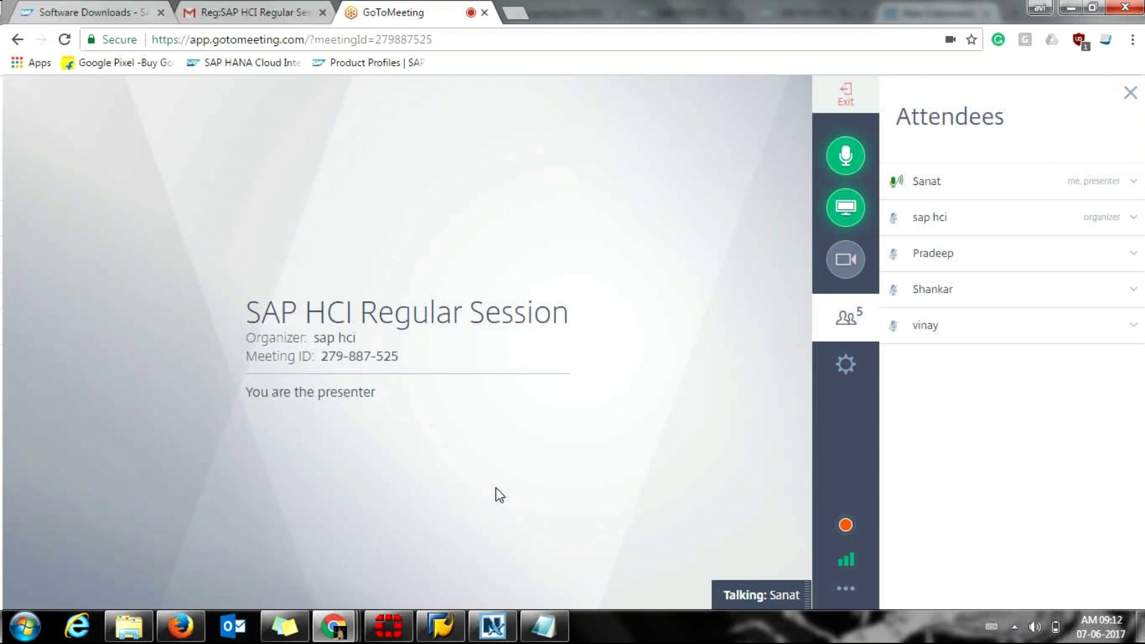
{"action": "key", "text": "alt+Tab"}
{"action": "key", "text": "ctrl+shift+Left"}
{"action": "key", "text": "ctrl+shift+Left"}
{"action": "key", "text": "ctrl+shift+Left"}
{"action": "key", "text": "End"}
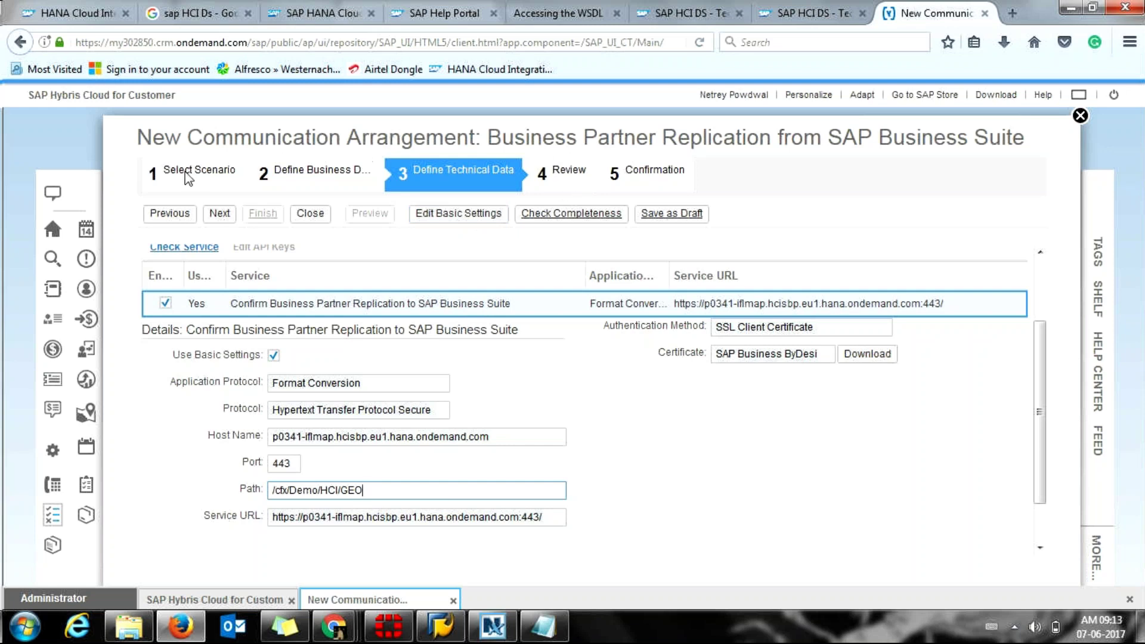
Step: Proceed to the arrangement's review and check the communication system, inbound services and outbound service URL
{"action": "left_click", "coordinate": [218, 214]}
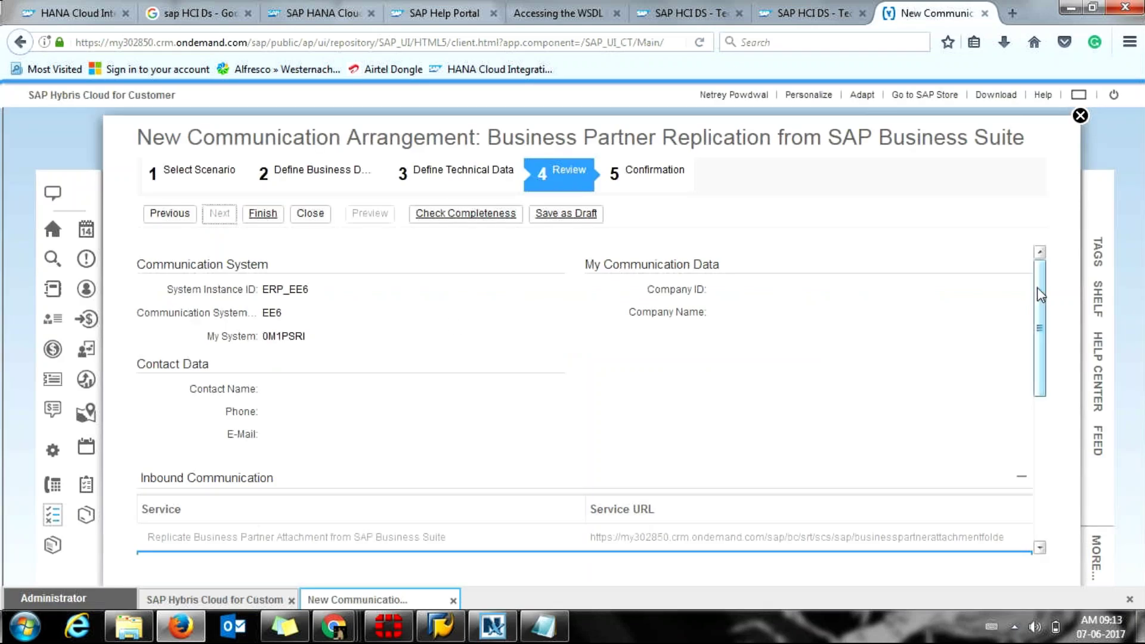
{"action": "scroll", "coordinate": [1033, 300], "scroll_direction": "down", "scroll_amount": 1}
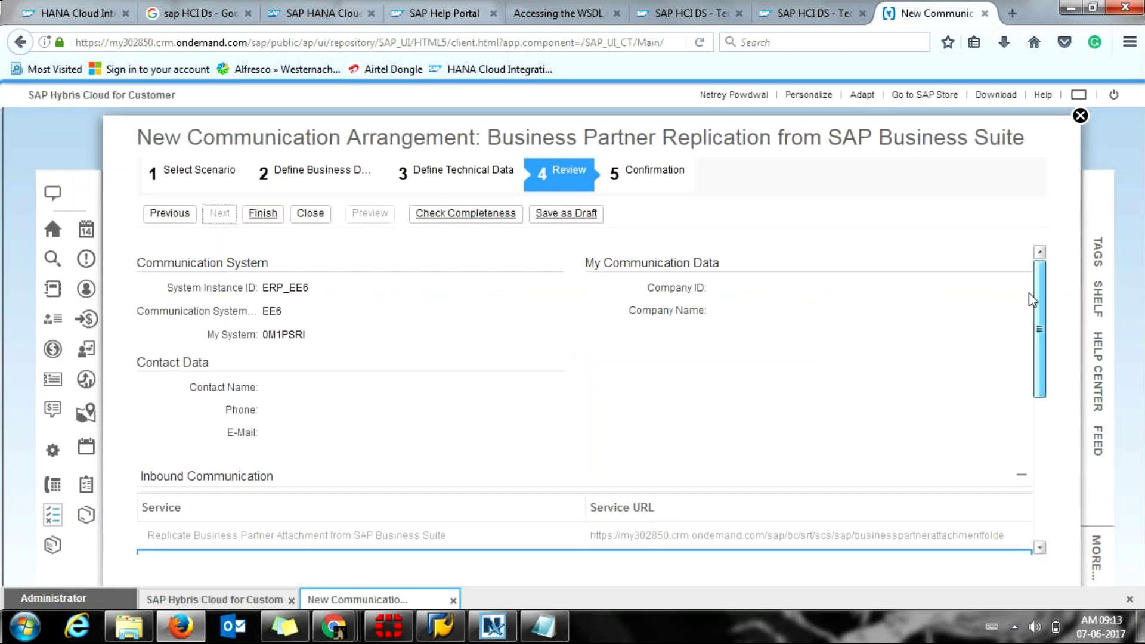
{"action": "left_click_drag", "start_coordinate": [1029, 293], "coordinate": [1012, 443]}
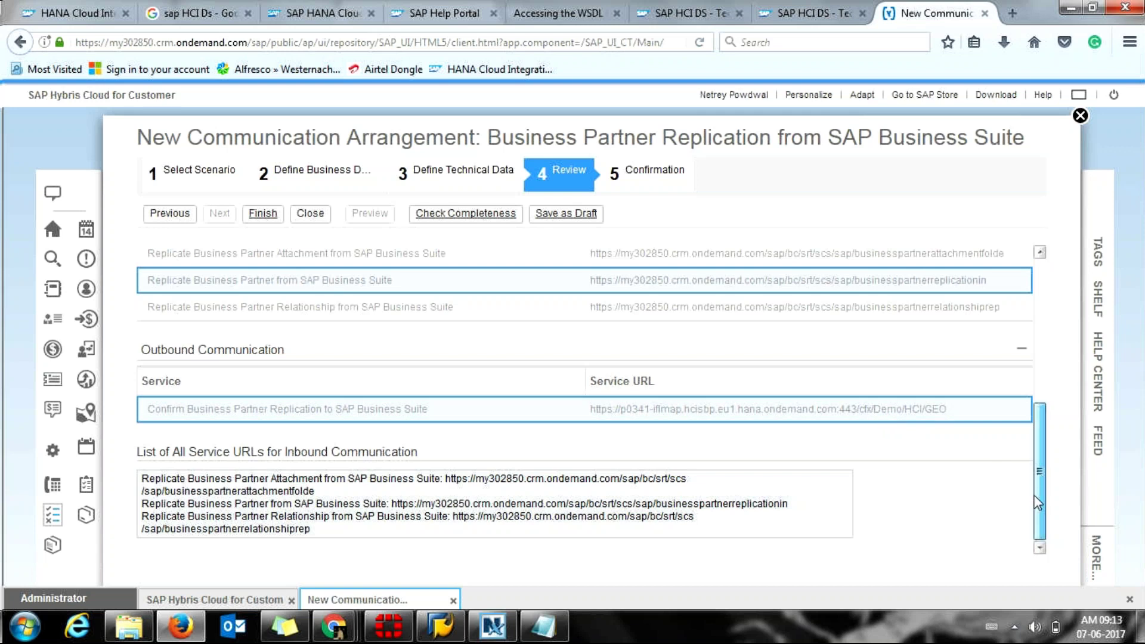
{"action": "scroll", "coordinate": [1038, 503], "scroll_direction": "up", "scroll_amount": 1}
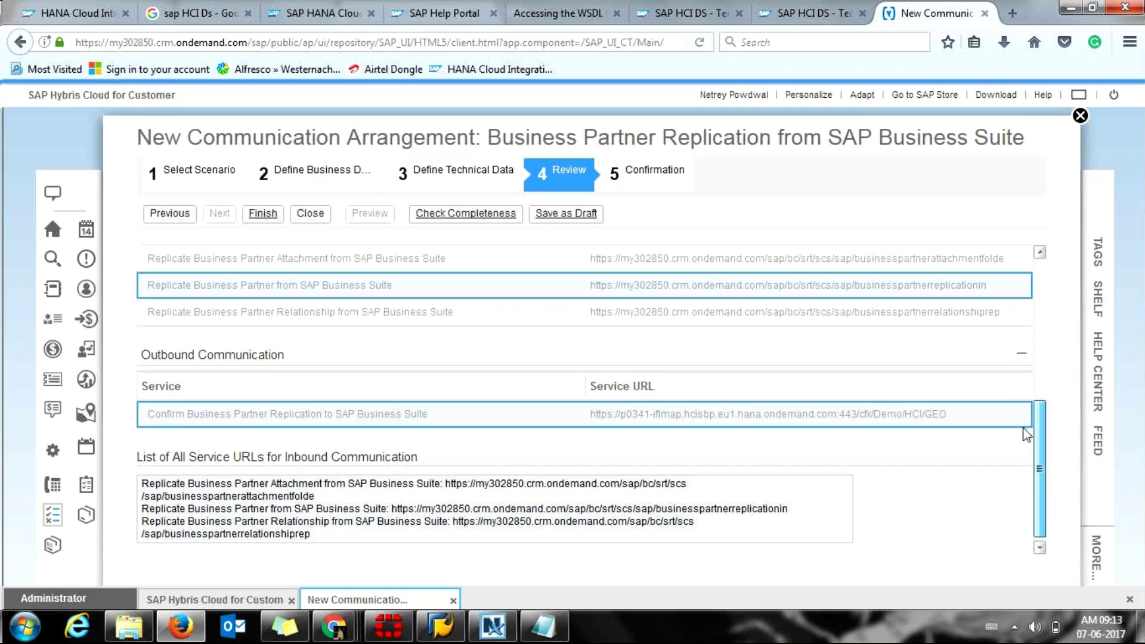
{"action": "scroll", "coordinate": [1026, 435], "scroll_direction": "up", "scroll_amount": 5}
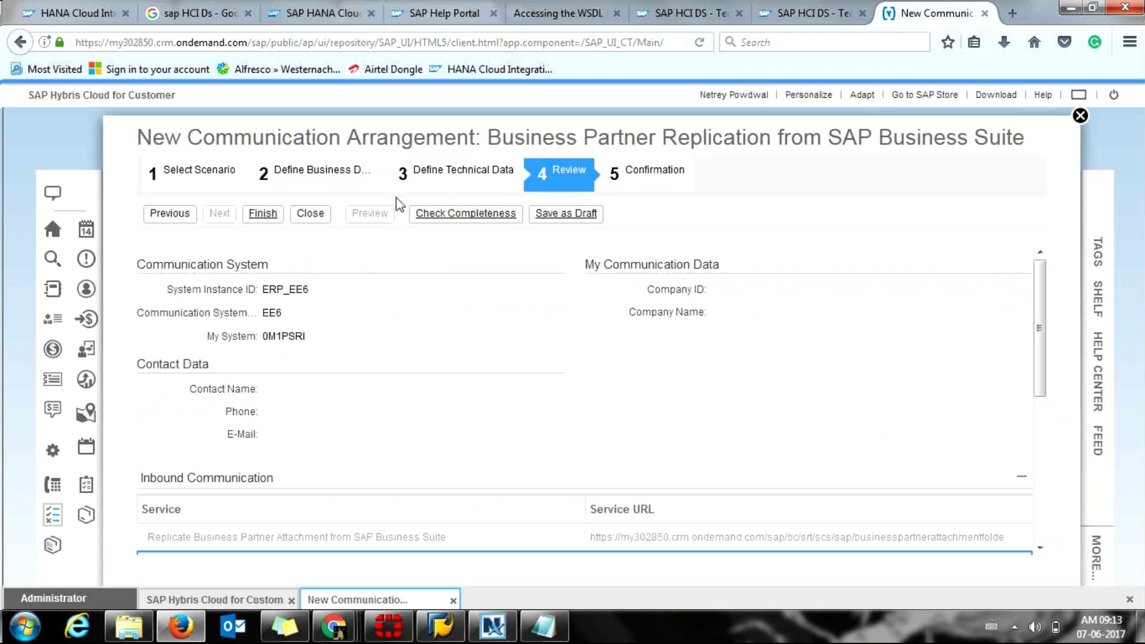
Step: Close the new communication arrangement without saving the changes and look through the list of all communication arrangements
{"action": "left_click", "coordinate": [311, 223]}
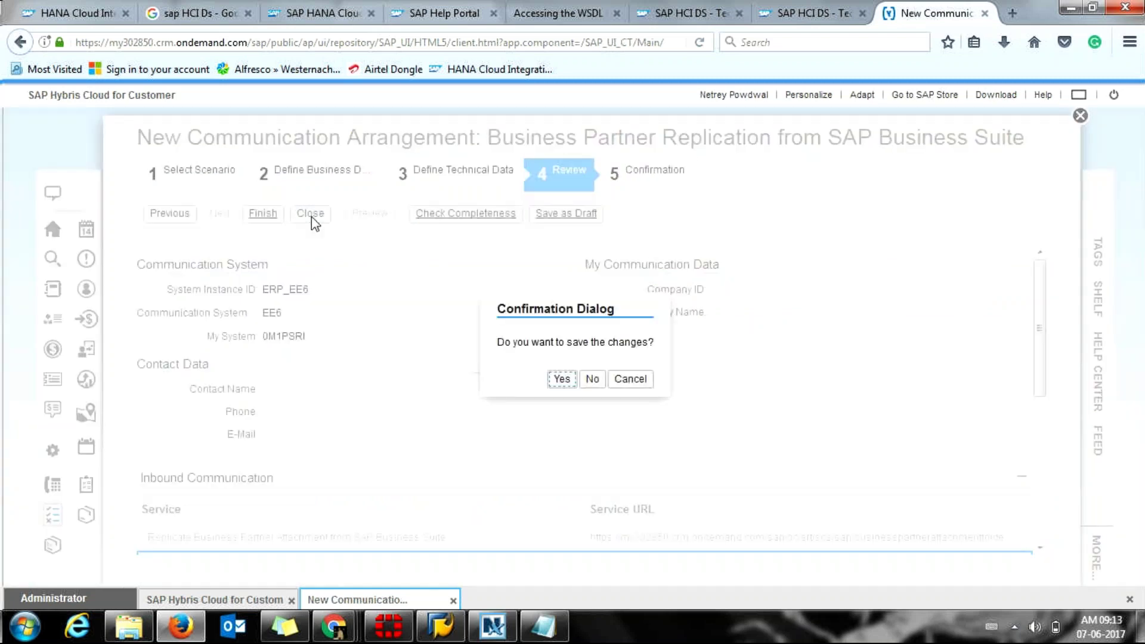
{"action": "left_click", "coordinate": [586, 385]}
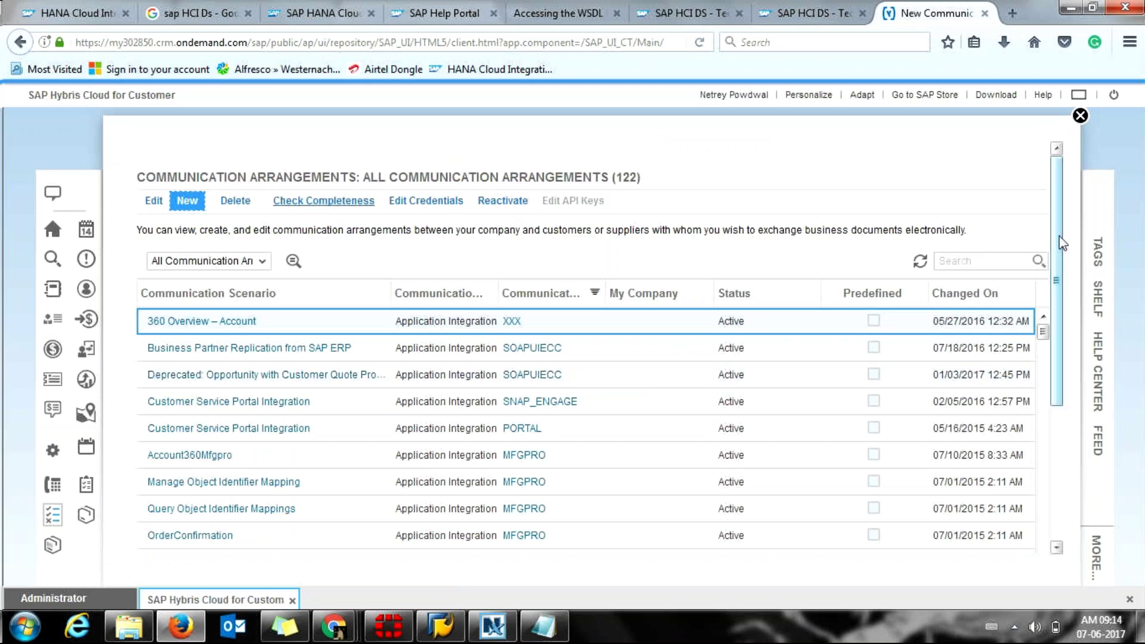
{"action": "left_click_drag", "start_coordinate": [1062, 251], "coordinate": [1061, 271]}
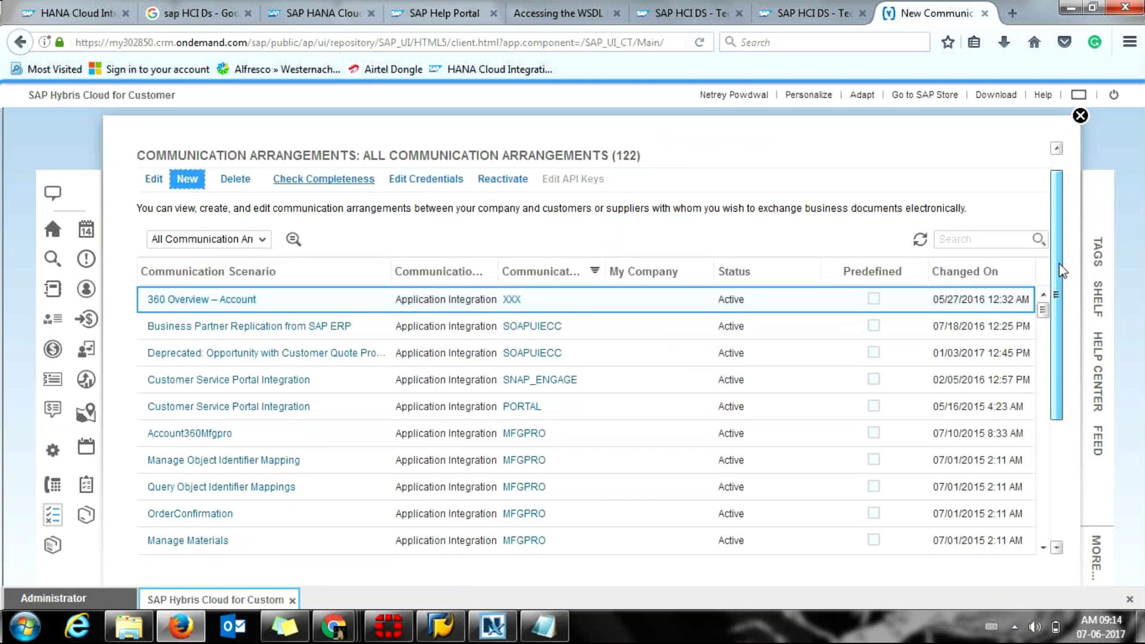
{"action": "left_click_drag", "start_coordinate": [1061, 271], "coordinate": [1062, 334]}
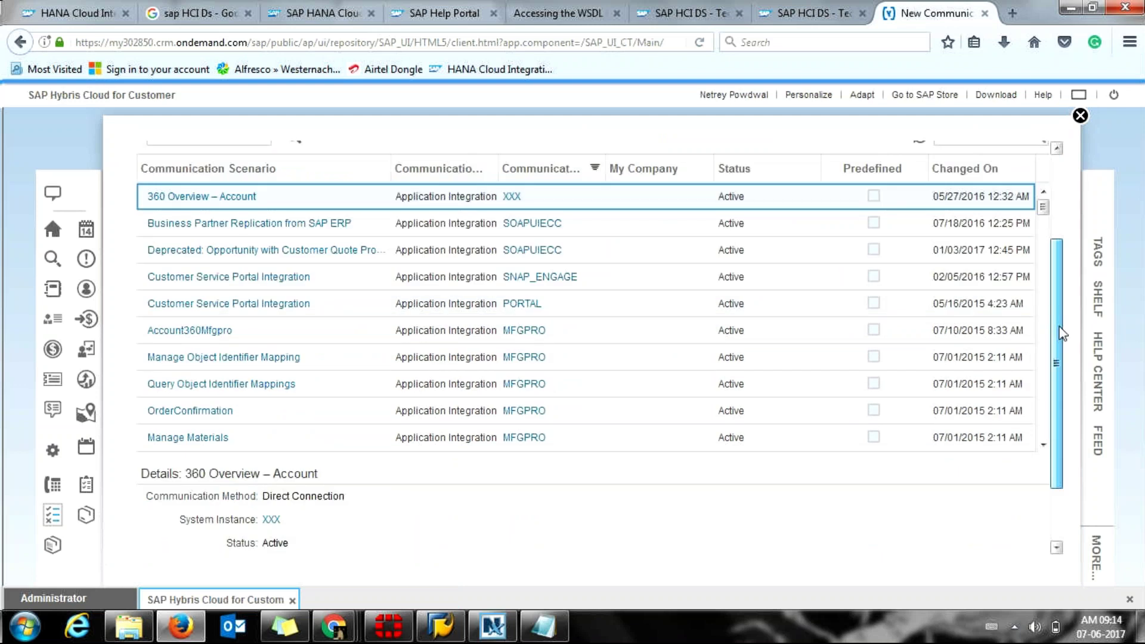
Step: Review the list of all communication arrangements with the details of the 360 Overview – Account arrangement, and close the list
{"action": "left_click_drag", "start_coordinate": [1063, 334], "coordinate": [1063, 340]}
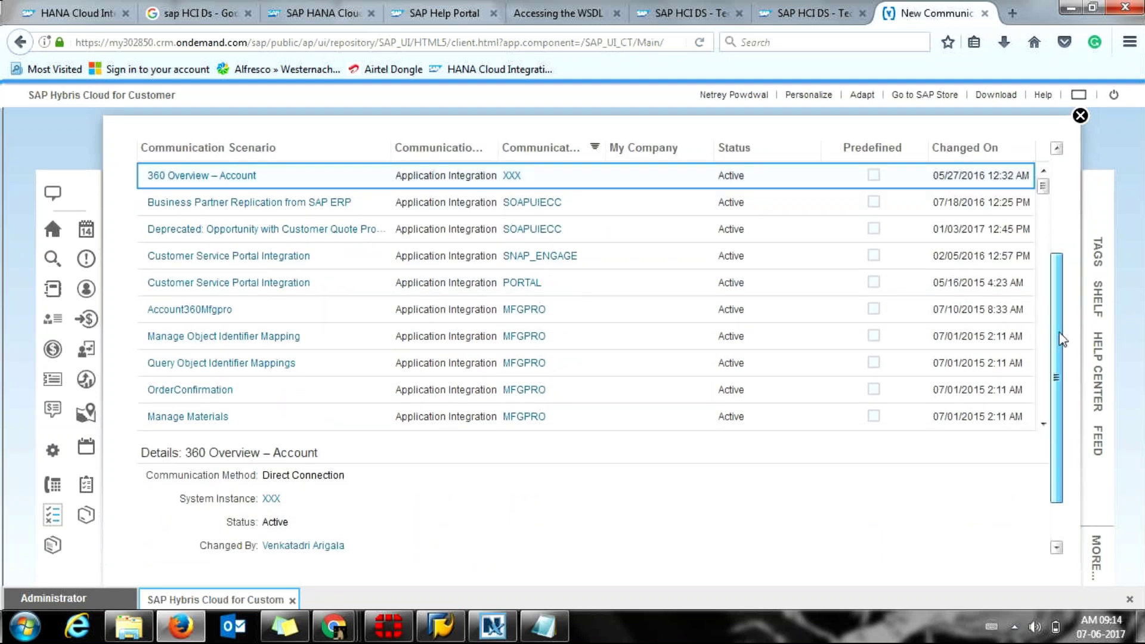
{"action": "left_click_drag", "start_coordinate": [1062, 340], "coordinate": [1064, 341]}
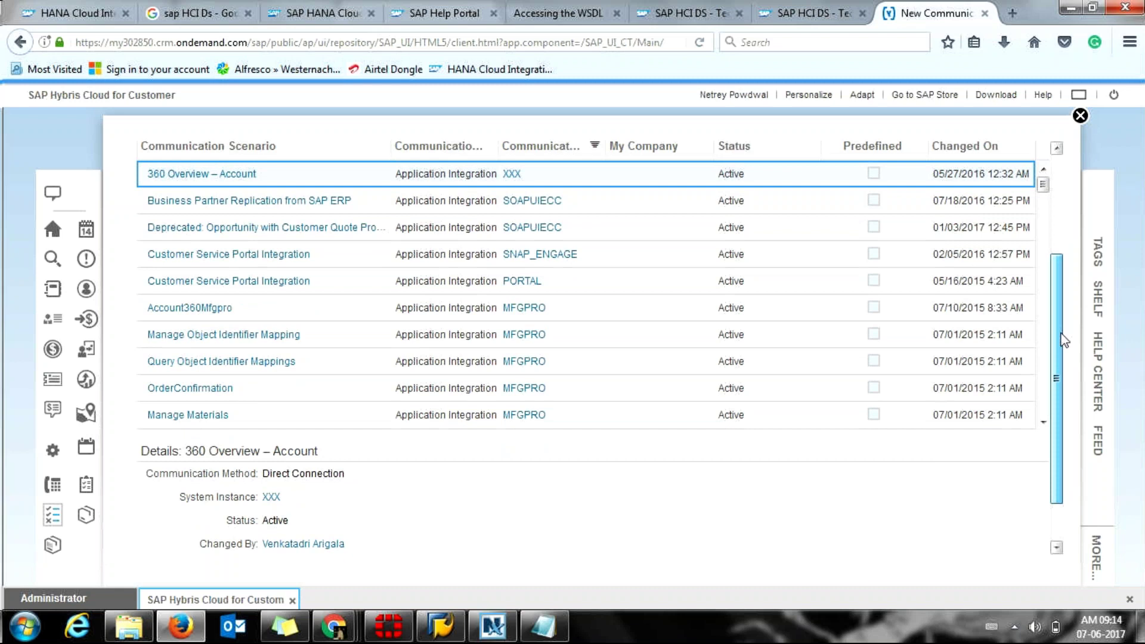
{"action": "left_click_drag", "start_coordinate": [1065, 340], "coordinate": [1063, 303]}
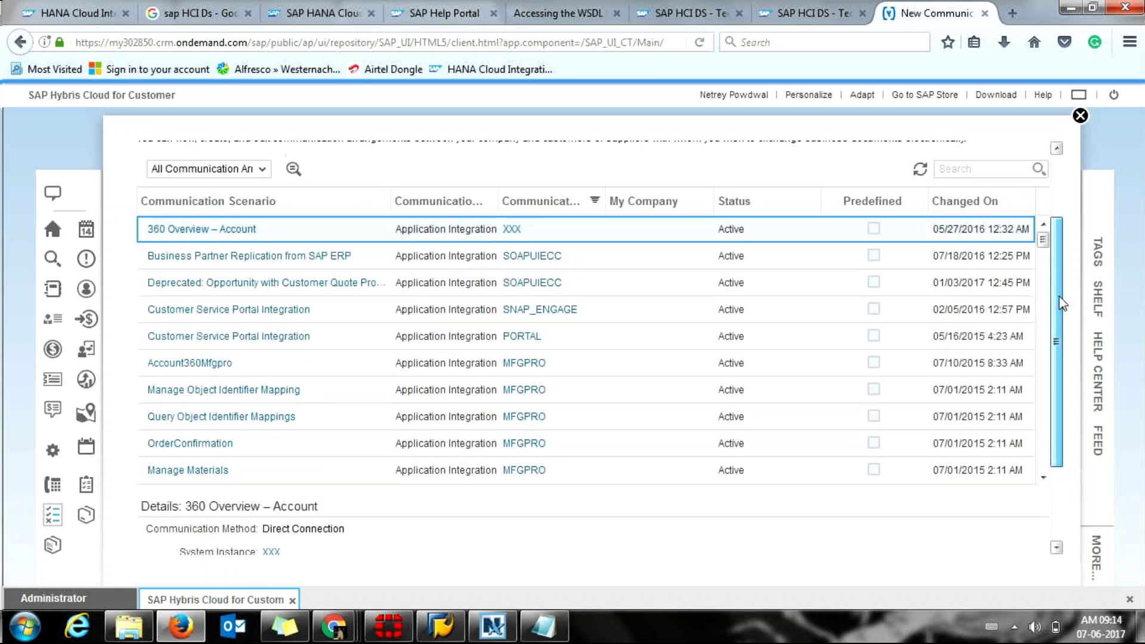
{"action": "left_click_drag", "start_coordinate": [1062, 304], "coordinate": [1063, 245]}
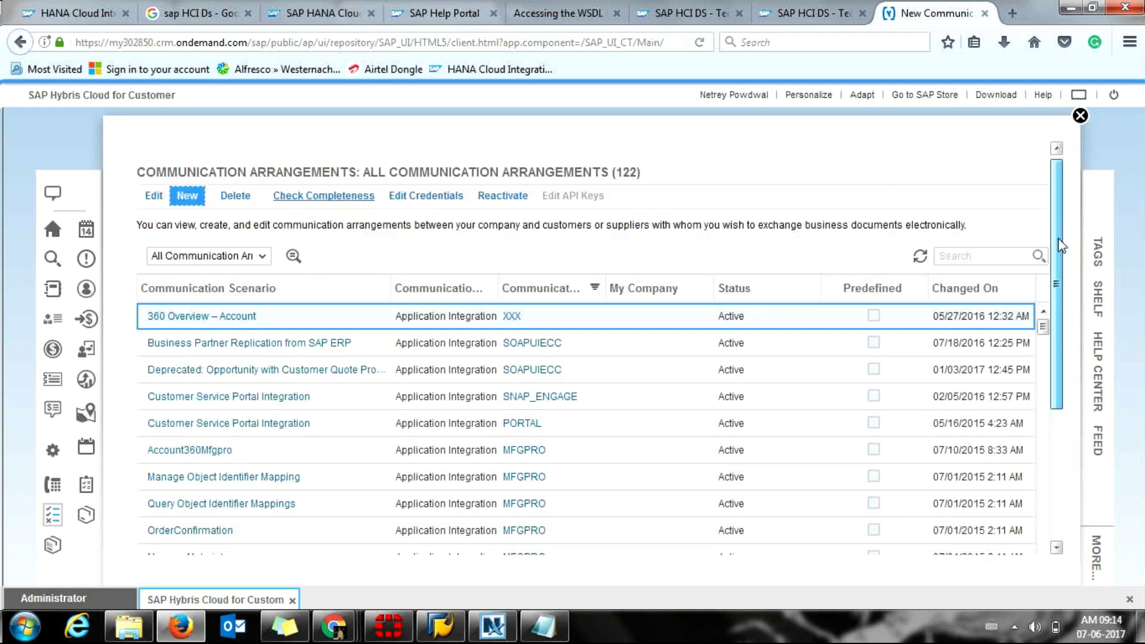
{"action": "left_click", "coordinate": [1080, 117]}
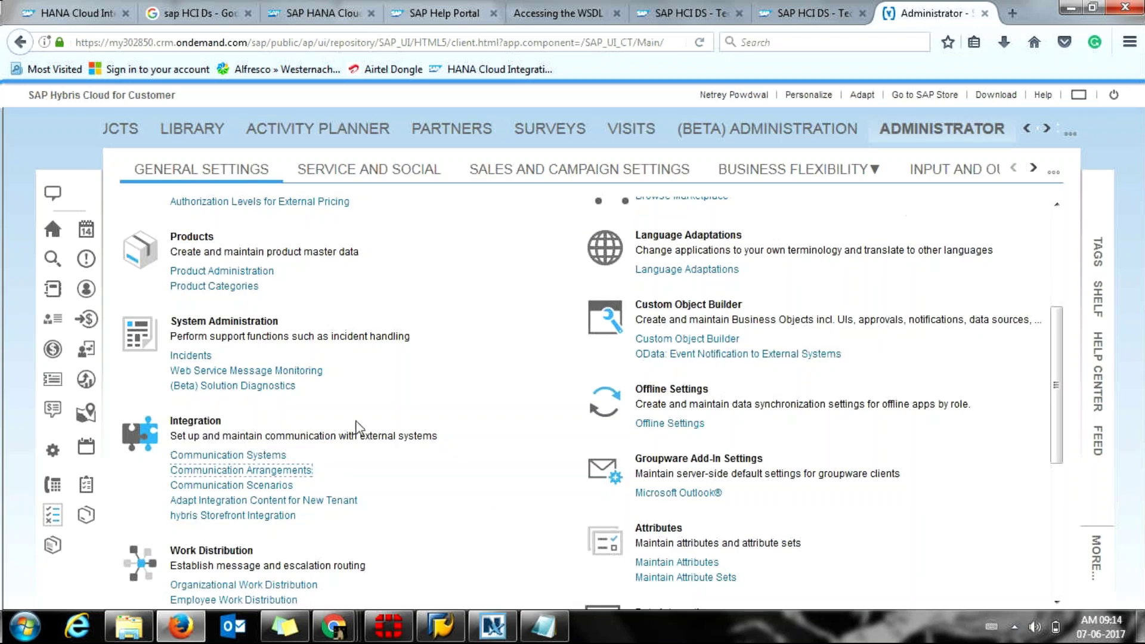
Step: Open the Communication Scenarios list, look through the available scenarios and close it
{"action": "left_click", "coordinate": [270, 486]}
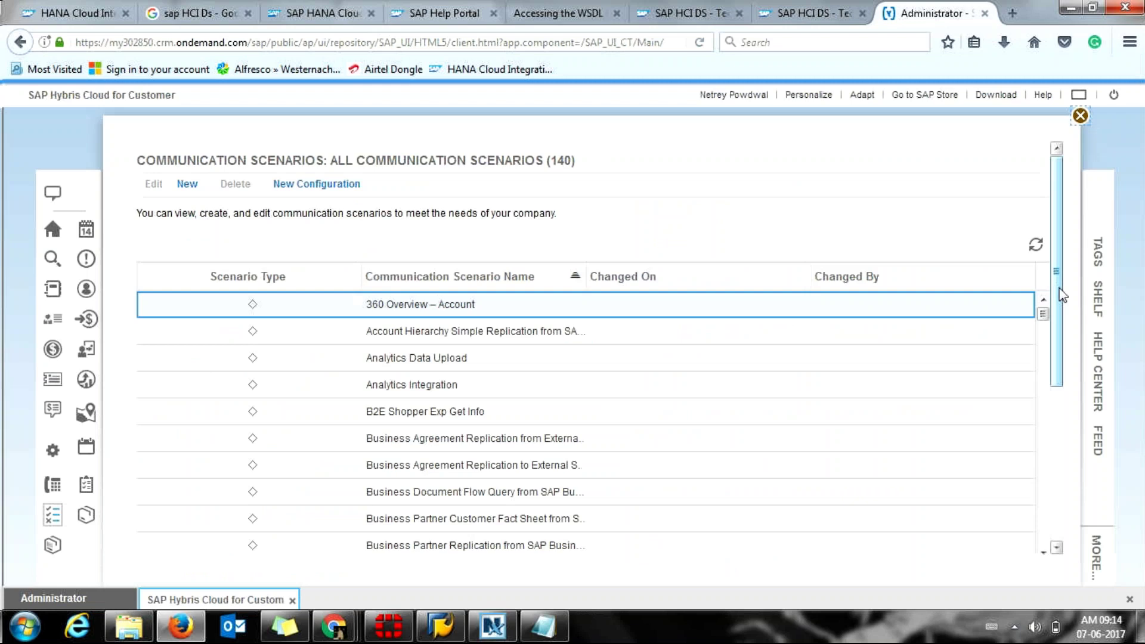
{"action": "left_click_drag", "start_coordinate": [1061, 293], "coordinate": [1053, 315]}
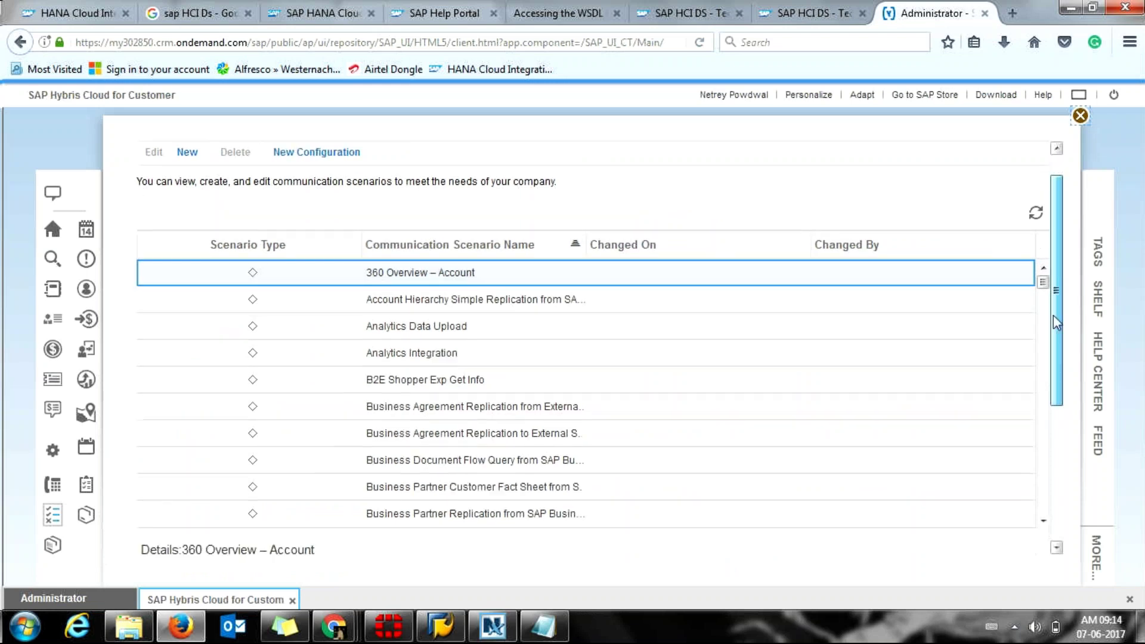
{"action": "left_click_drag", "start_coordinate": [1054, 315], "coordinate": [1067, 341]}
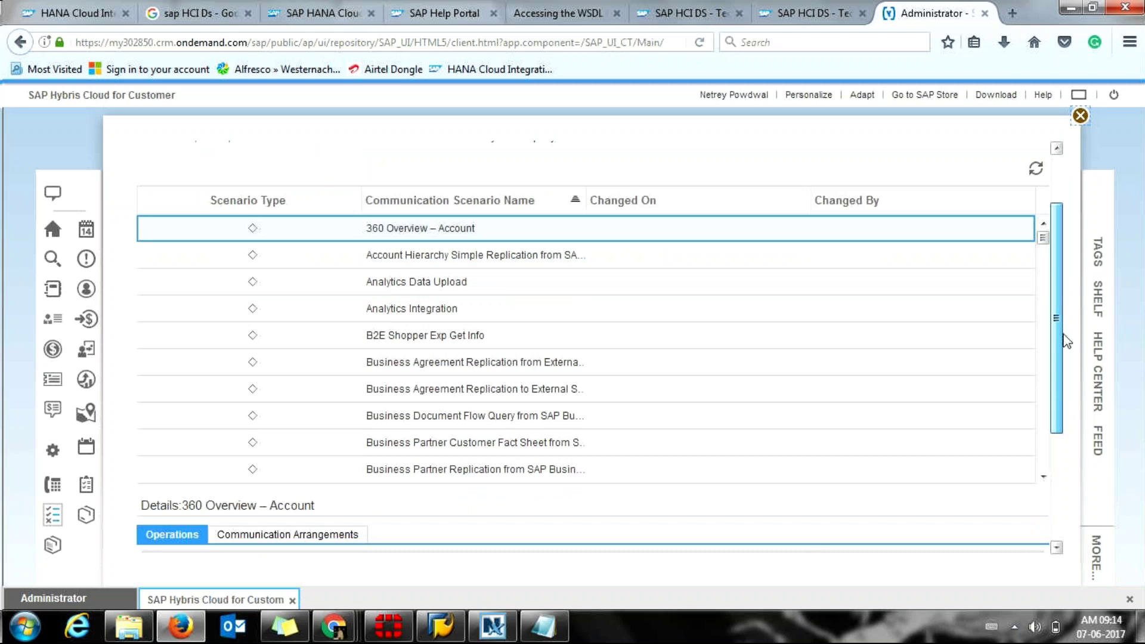
{"action": "left_click_drag", "start_coordinate": [1067, 342], "coordinate": [1067, 342]}
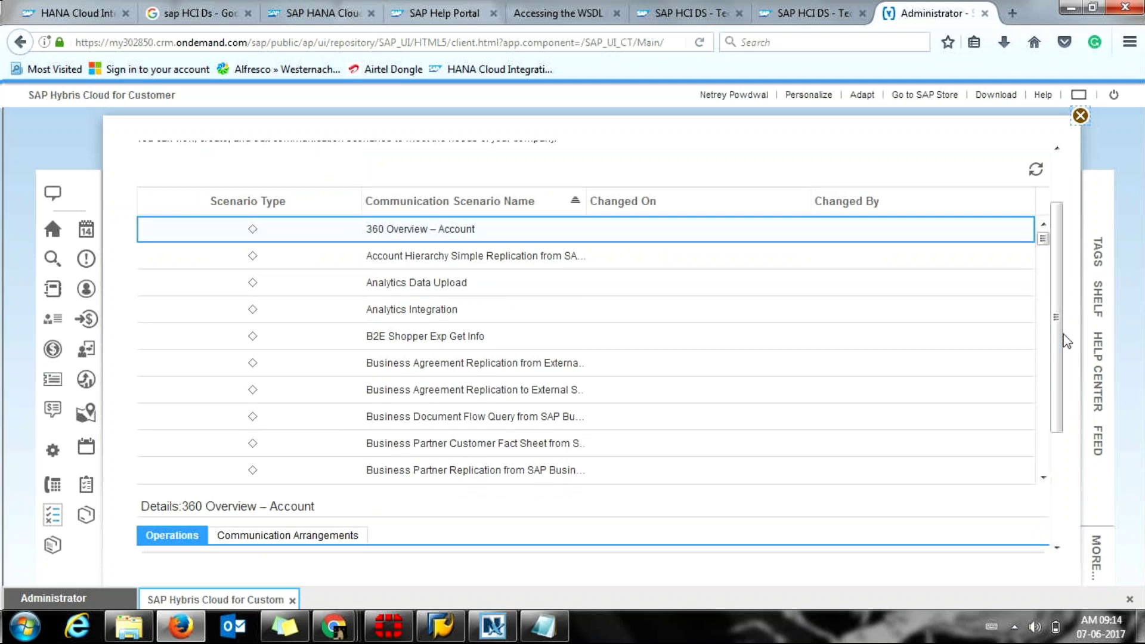
{"action": "left_click", "coordinate": [1081, 116]}
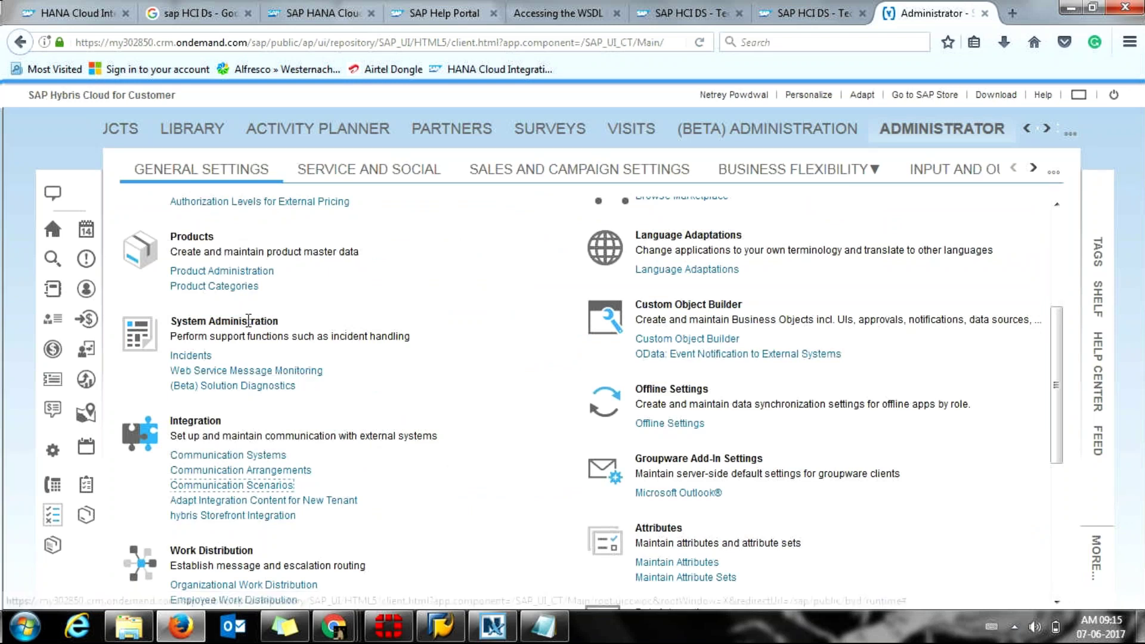
Step: Open Web Service Message Monitoring and show the messages of the Last Week (7 Days)
{"action": "left_click", "coordinate": [237, 371]}
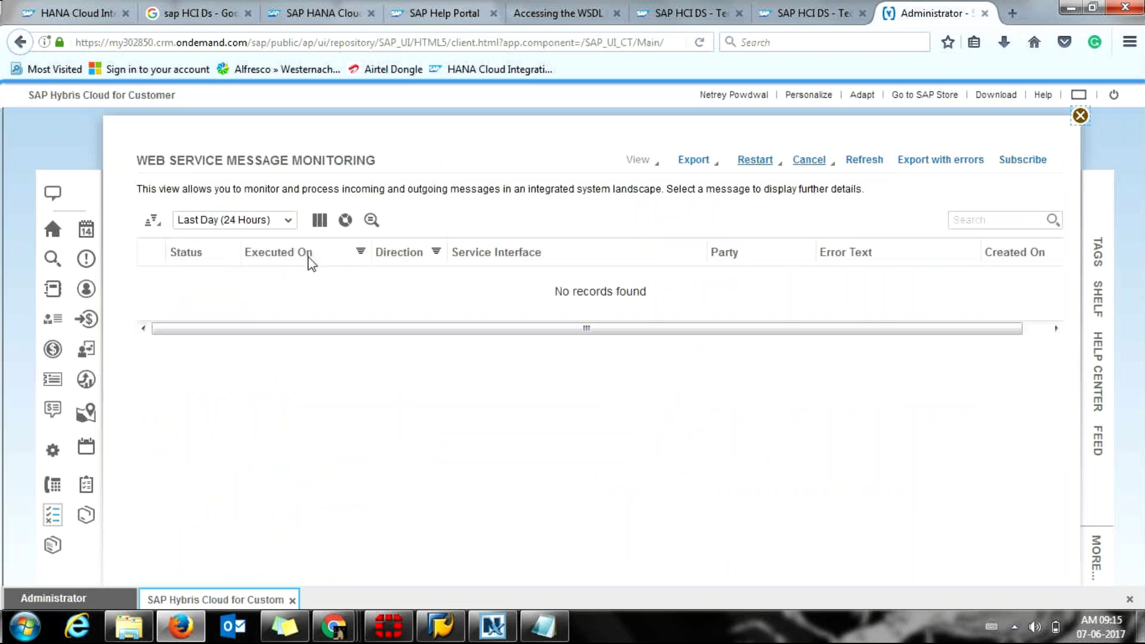
{"action": "left_click", "coordinate": [290, 221]}
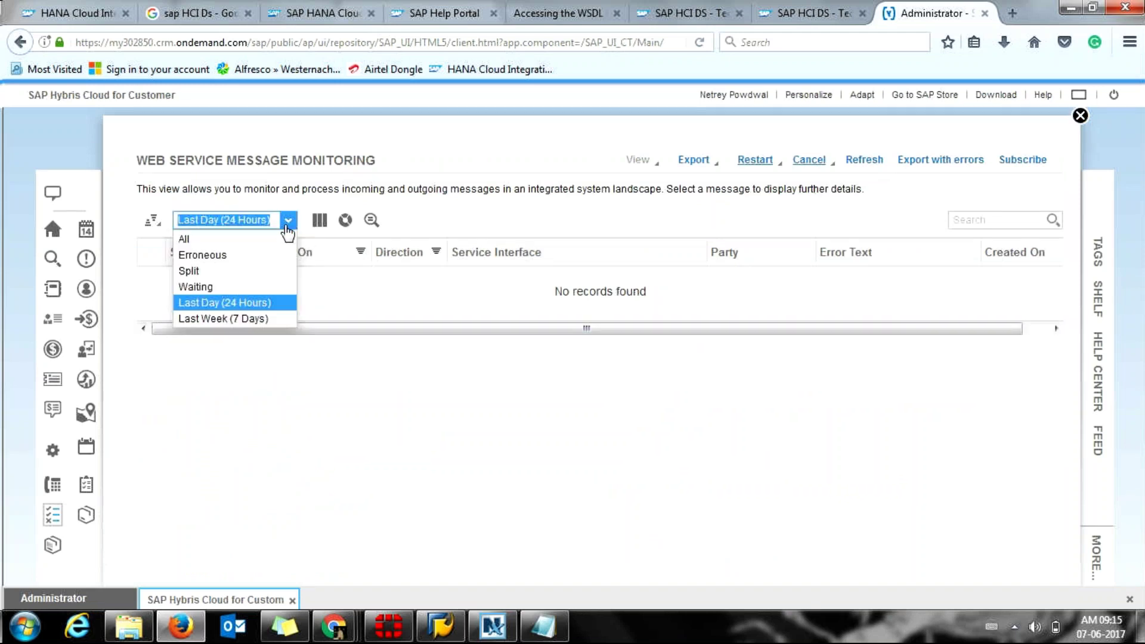
{"action": "left_click", "coordinate": [260, 319]}
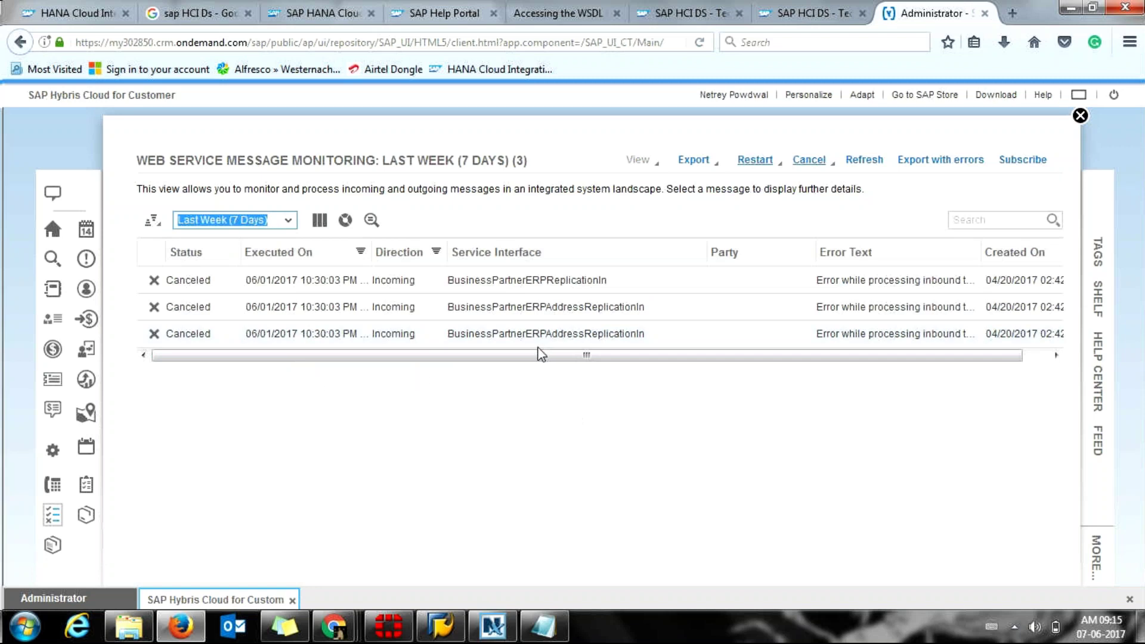
{"action": "left_click_drag", "start_coordinate": [535, 358], "coordinate": [502, 365]}
{"action": "left_click_drag", "start_coordinate": [543, 352], "coordinate": [708, 352]}
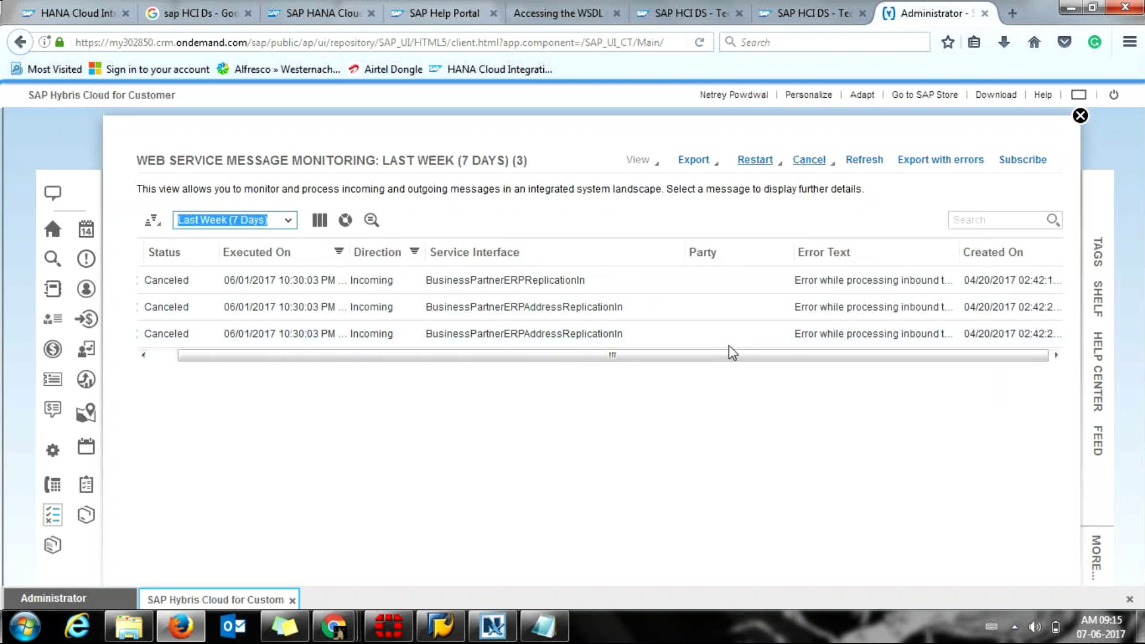
Step: Examine the BusinessPartnerERPReplicationIn message's details, including its error text and user ID, and close the message monitoring
{"action": "left_click", "coordinate": [801, 278]}
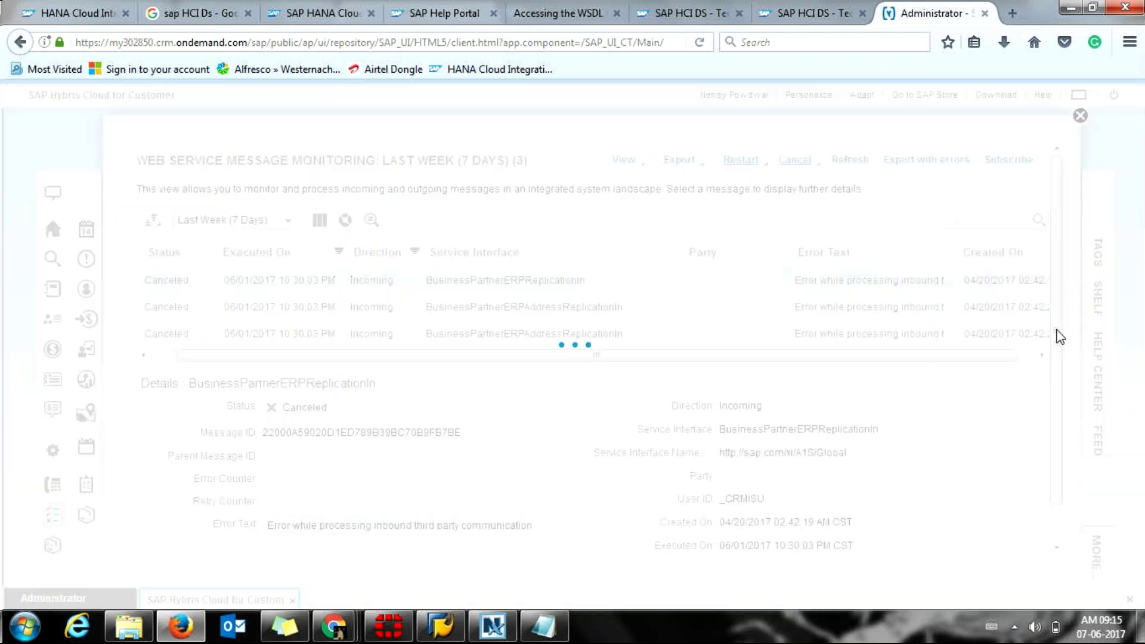
{"action": "scroll", "coordinate": [1058, 346], "scroll_direction": "down", "scroll_amount": 1}
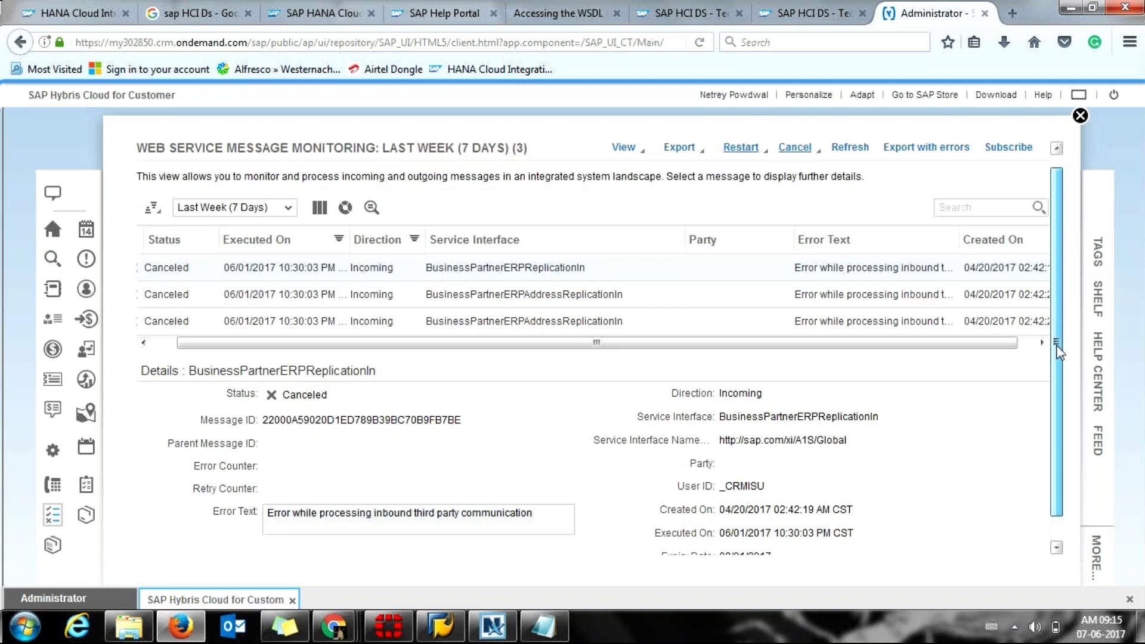
{"action": "scroll", "coordinate": [1059, 352], "scroll_direction": "down", "scroll_amount": 2}
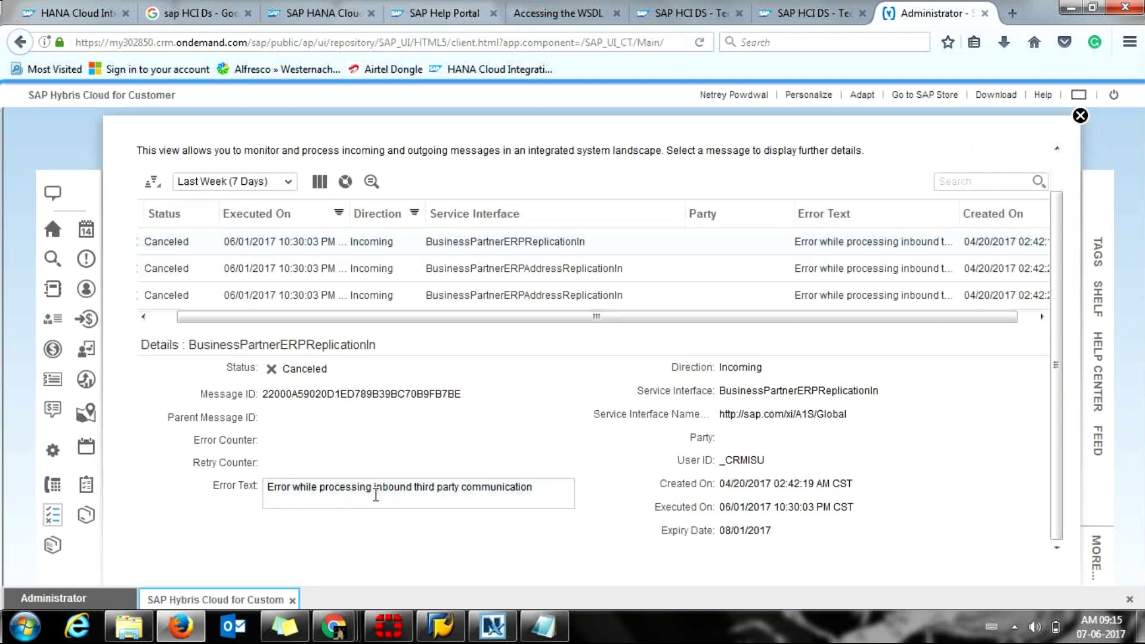
{"action": "left_click_drag", "start_coordinate": [727, 461], "coordinate": [761, 412]}
{"action": "left_click", "coordinate": [768, 464]}
{"action": "left_click_drag", "start_coordinate": [725, 460], "coordinate": [768, 469]}
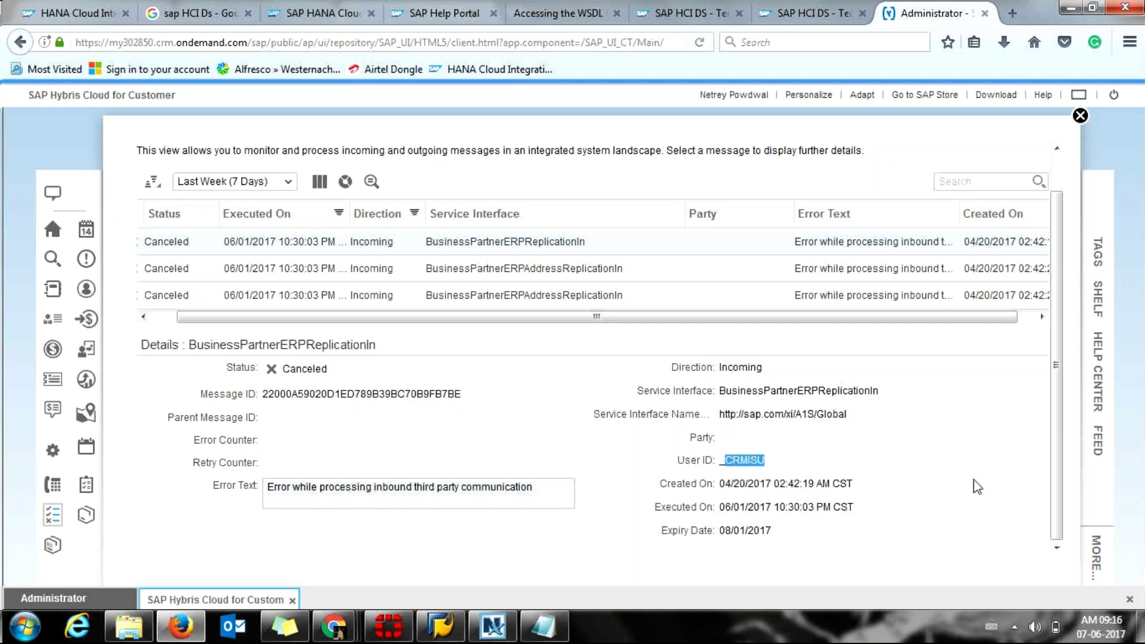
{"action": "scroll", "coordinate": [1052, 477], "scroll_direction": "up", "scroll_amount": 1}
{"action": "scroll", "coordinate": [967, 422], "scroll_direction": "down", "scroll_amount": 1}
{"action": "left_click", "coordinate": [776, 267]}
{"action": "left_click_drag", "start_coordinate": [776, 267], "coordinate": [786, 205]}
{"action": "left_click", "coordinate": [787, 205]}
{"action": "left_click", "coordinate": [1080, 117]}
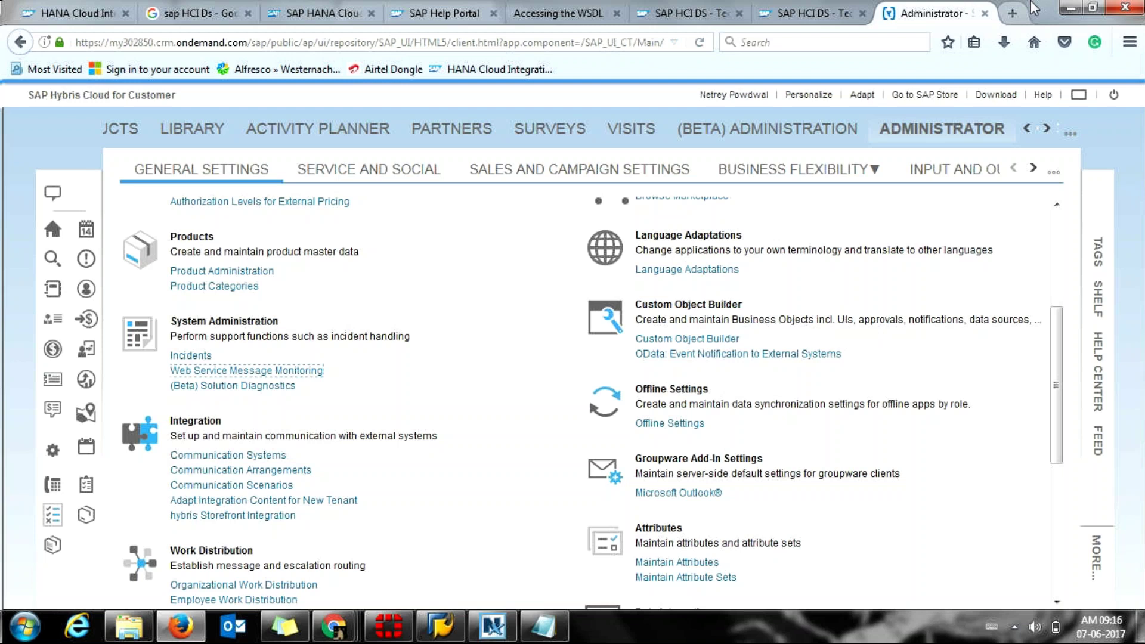
Step: Minimize Firefox and, in Chrome, close the session invitation e-mail to return to the GoToMeeting page
{"action": "left_click", "coordinate": [1068, 13]}
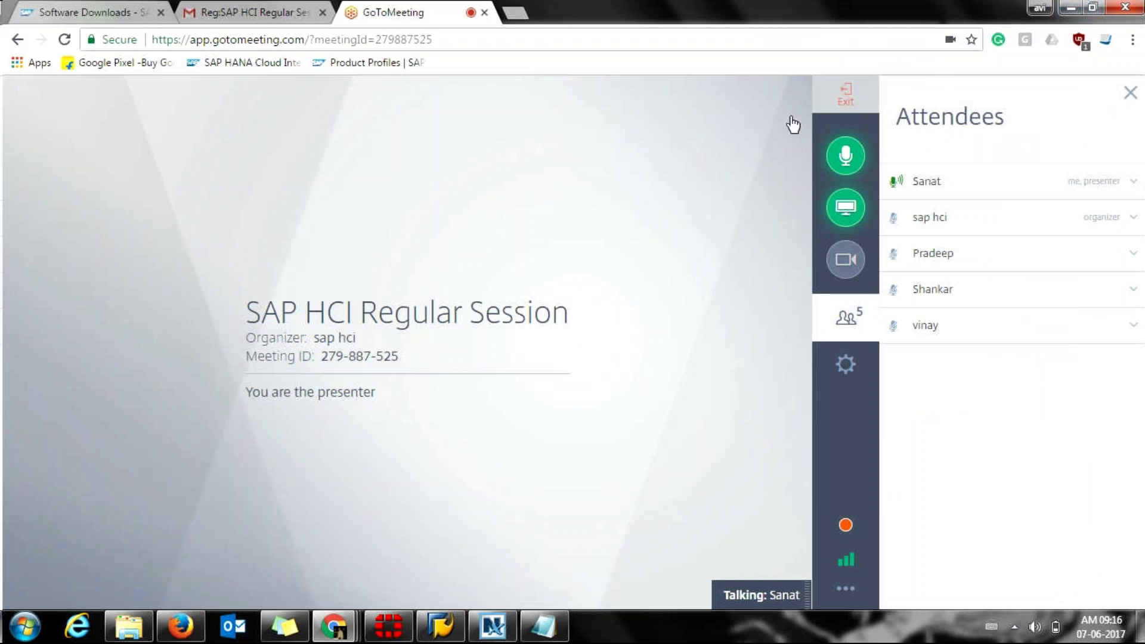
{"action": "left_click", "coordinate": [285, 7]}
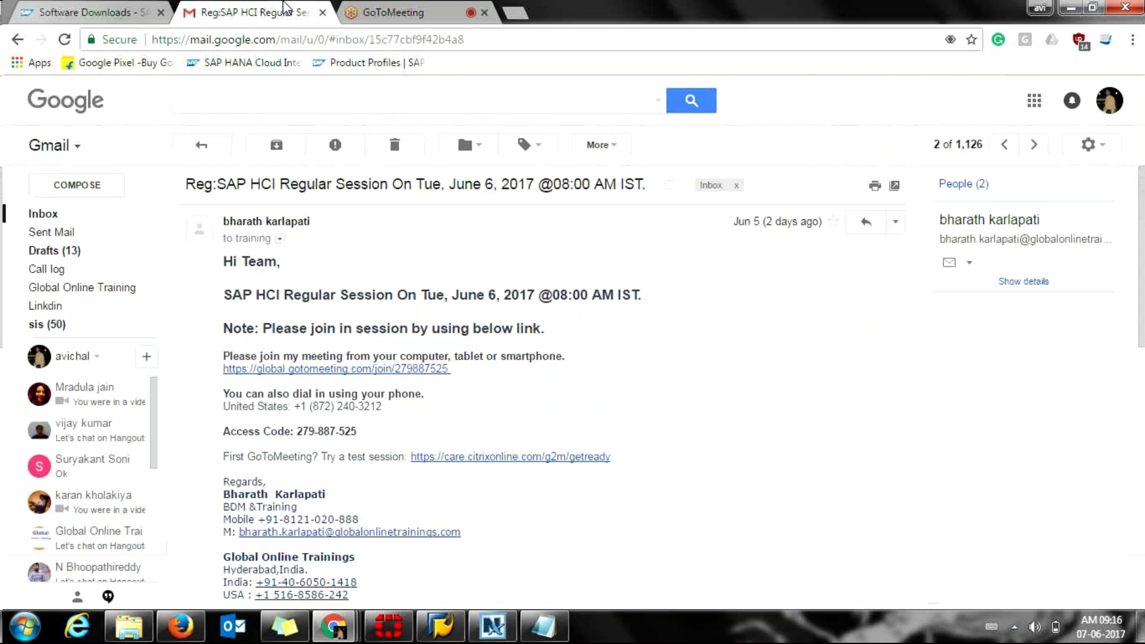
{"action": "left_click", "coordinate": [401, 7]}
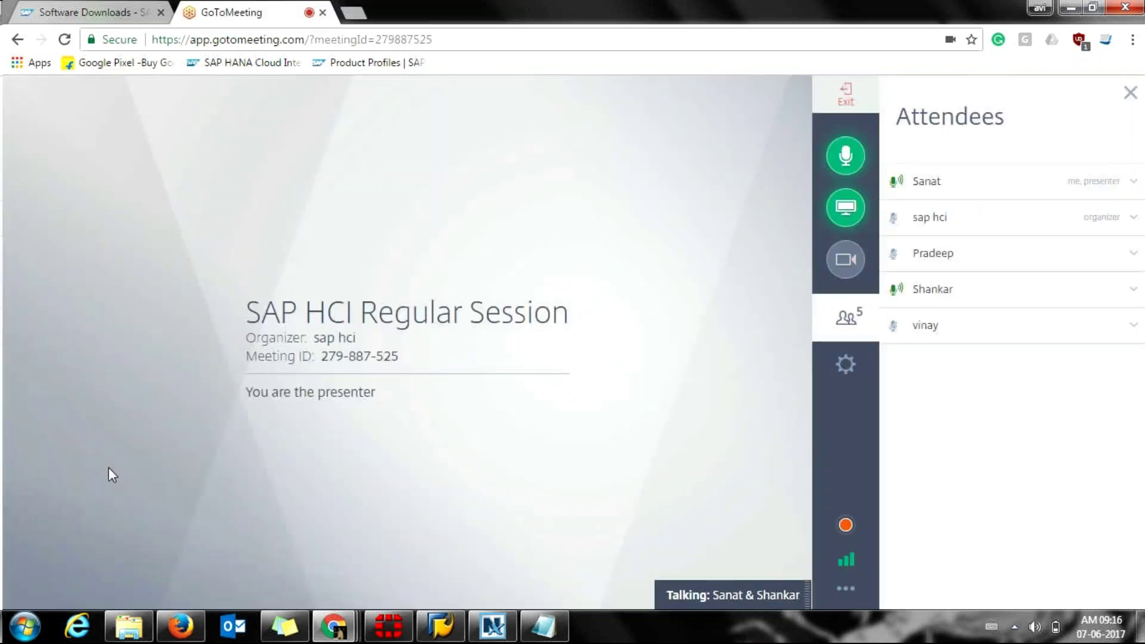
Step: Switch to Windows Explorer and open the Session 18 folder inside the Training folder
{"action": "mouse_move", "coordinate": [129, 626]}
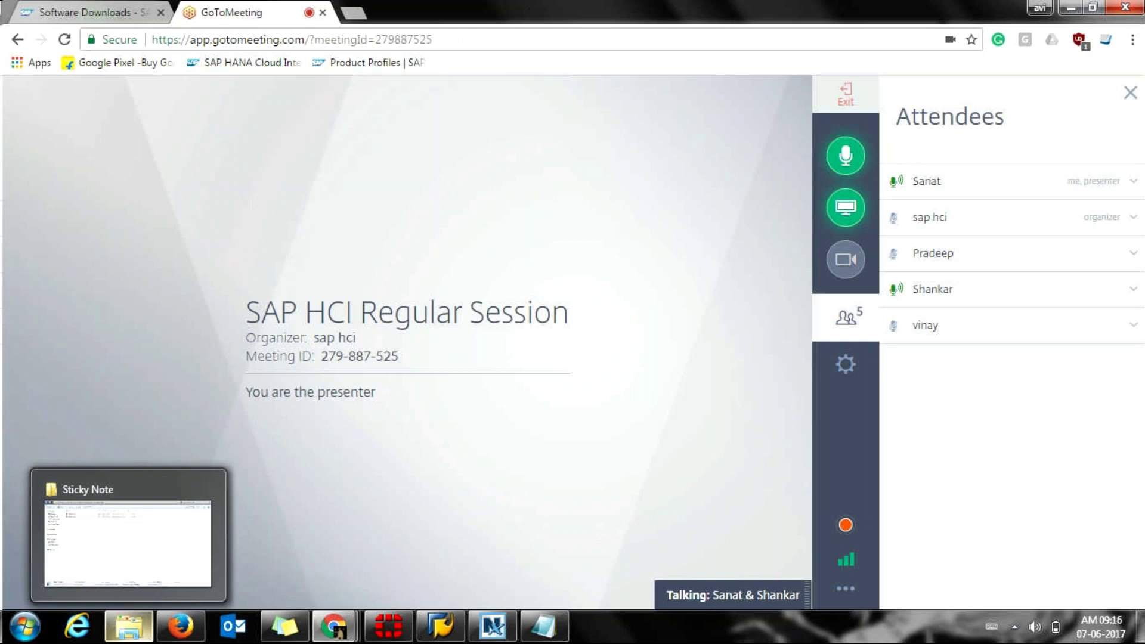
{"action": "left_click", "coordinate": [129, 626]}
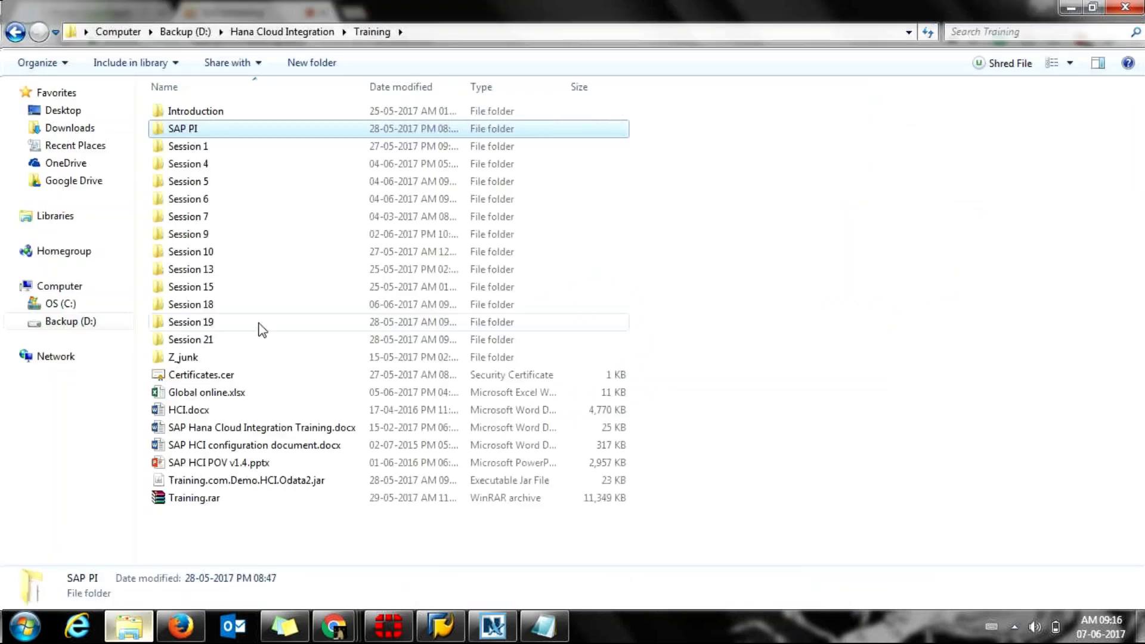
{"action": "key", "text": "Down"}
{"action": "key", "text": "Down"}
{"action": "key", "text": "Down"}
{"action": "key", "text": "Down"}
{"action": "key", "text": "Down"}
{"action": "key", "text": "Down"}
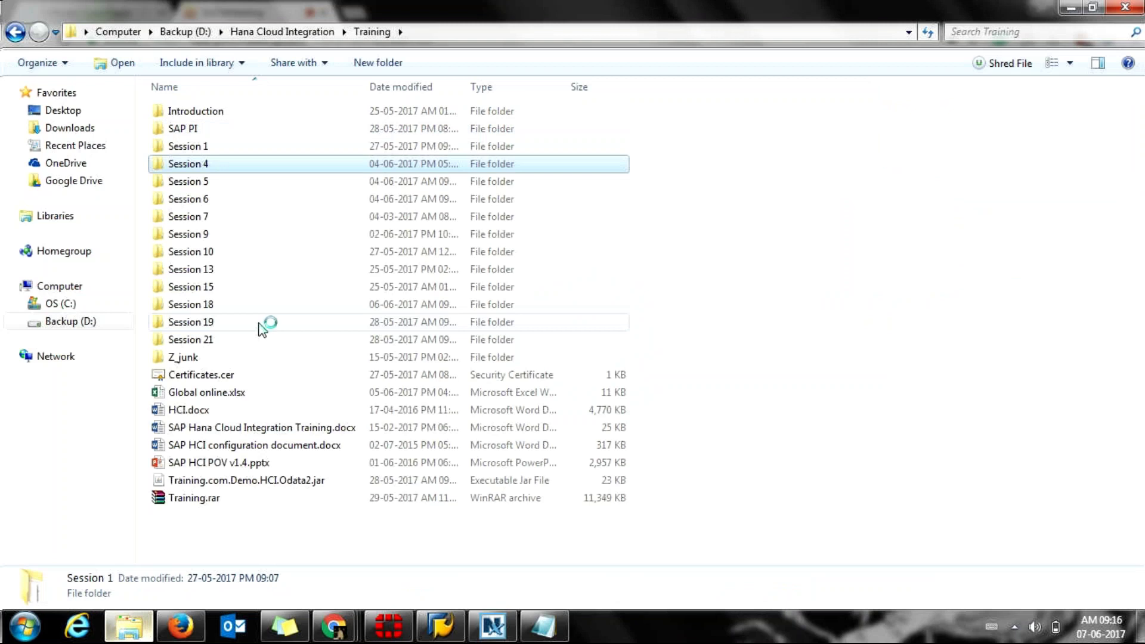
{"action": "key", "text": "Down"}
{"action": "key", "text": "Down"}
{"action": "key", "text": "Down"}
{"action": "key", "text": "Down"}
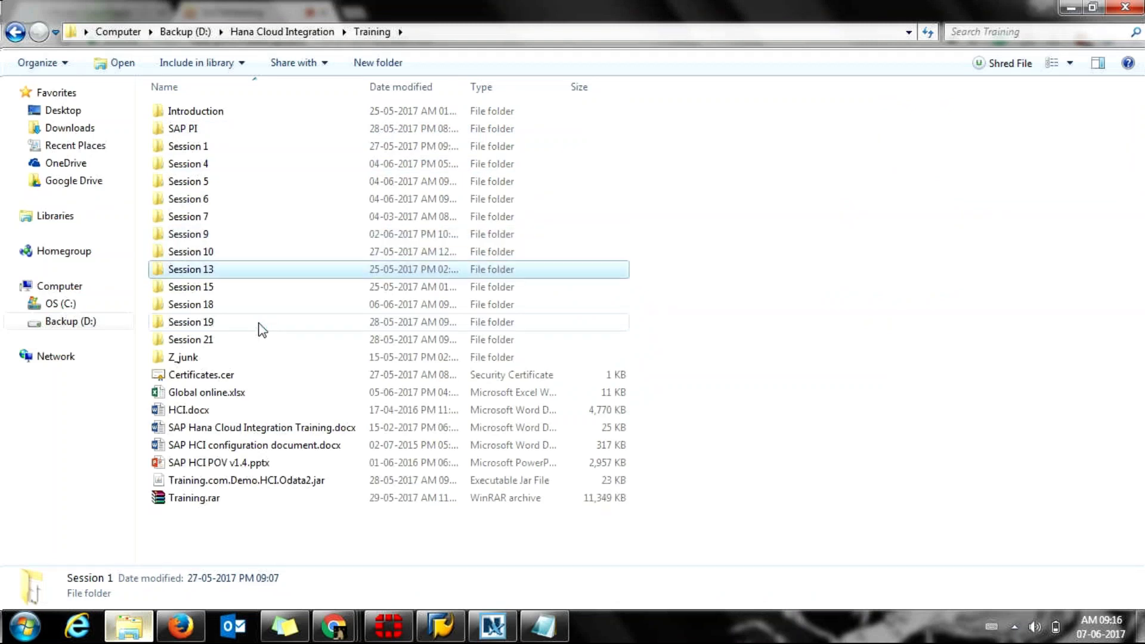
{"action": "key", "text": "Return"}
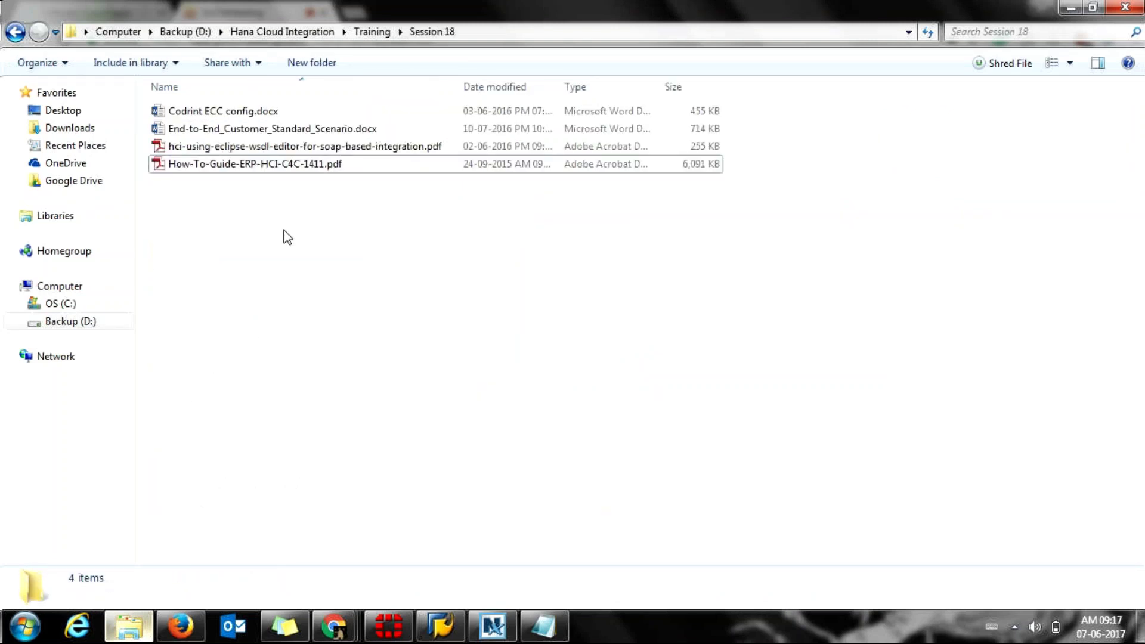
Step: Open Codrint ECC config.docx from the Session 18 folder, view its first page and close it
{"action": "left_click", "coordinate": [313, 169]}
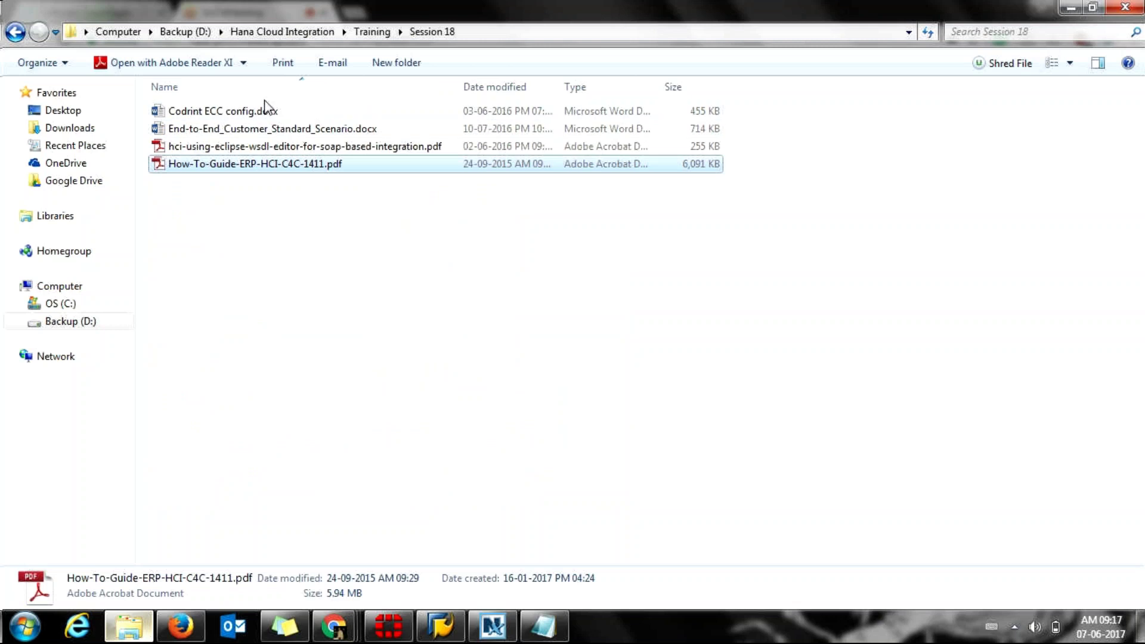
{"action": "double_click", "coordinate": [250, 111]}
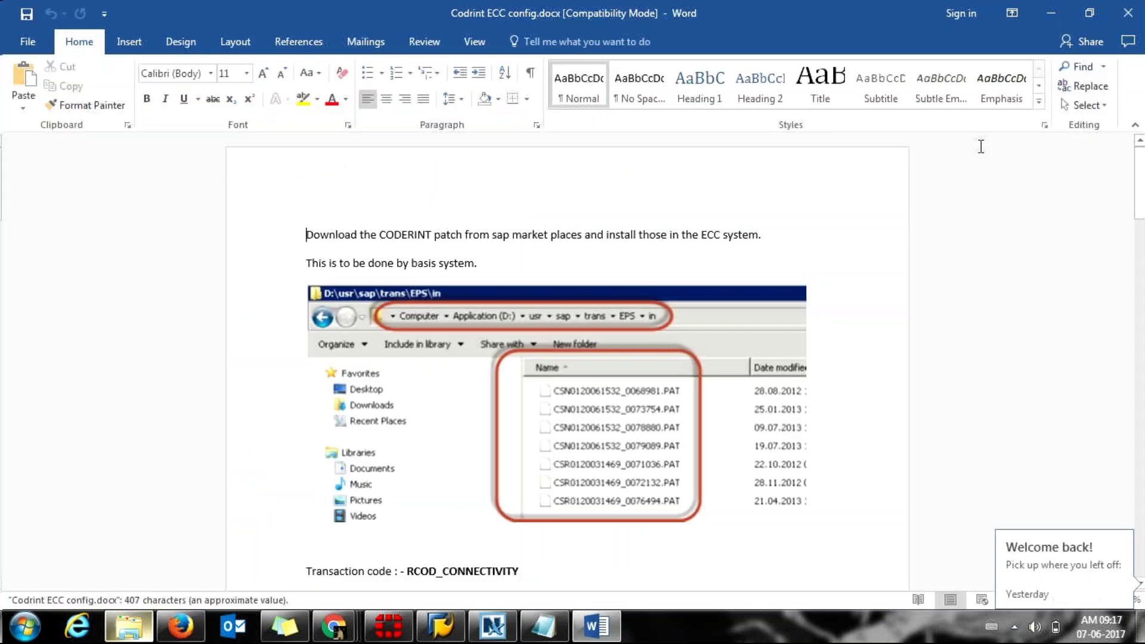
{"action": "left_click", "coordinate": [1127, 9]}
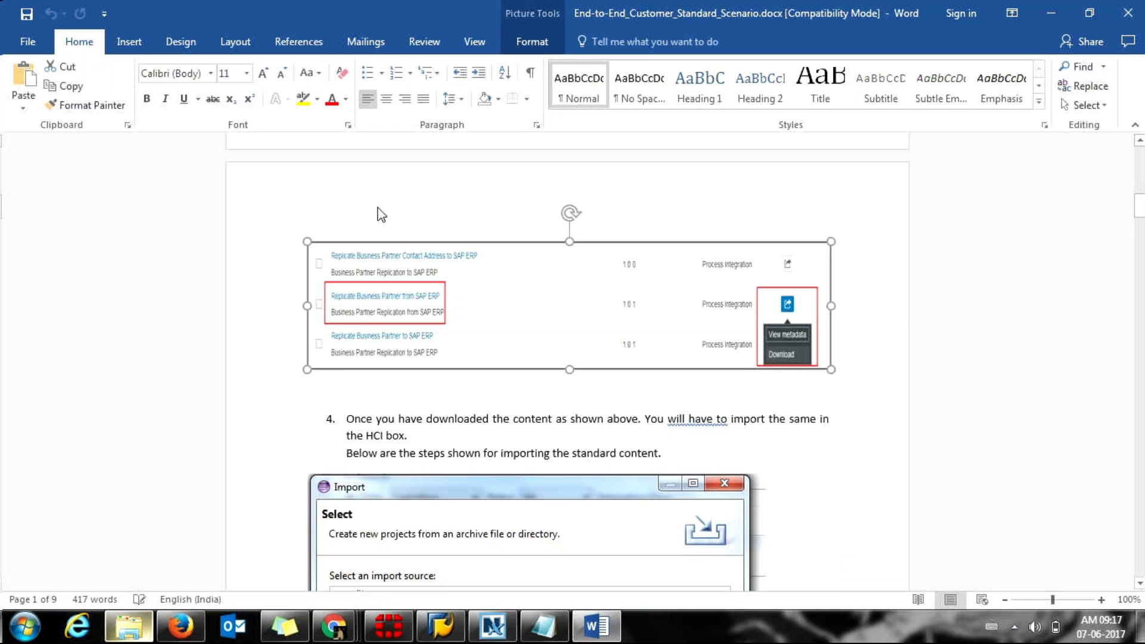
Step: Read through End-to-End_Customer_Standard_Scenario.docx in Word, from importing the standard content to the ERP sender channel settings
{"action": "scroll", "coordinate": [381, 214], "scroll_direction": "down", "scroll_amount": 1}
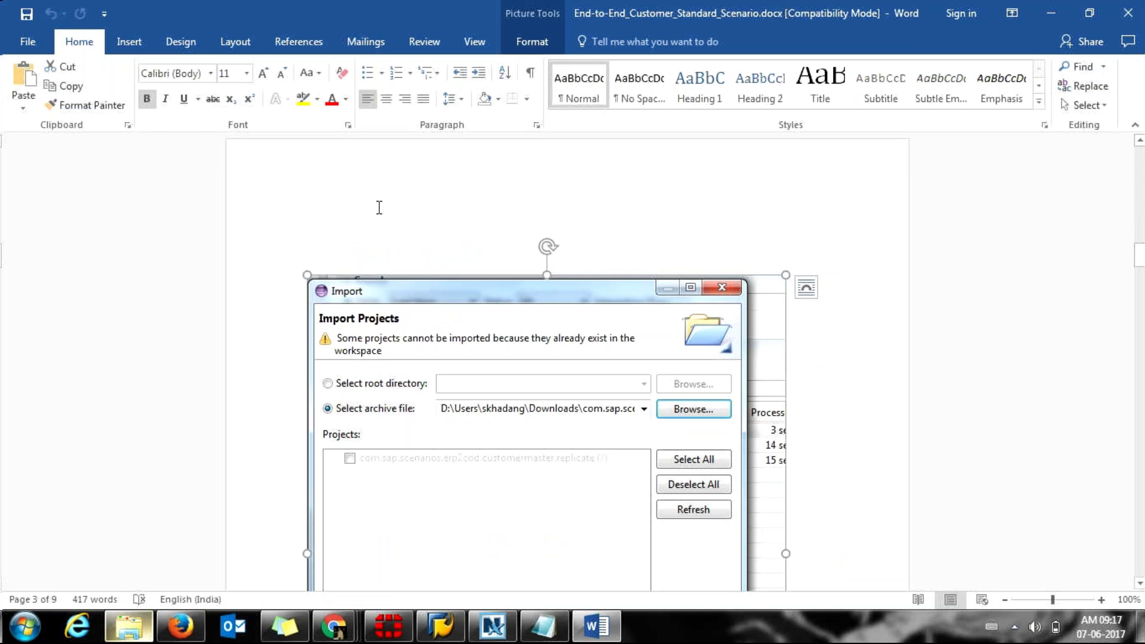
{"action": "scroll", "coordinate": [378, 209], "scroll_direction": "down", "scroll_amount": 1}
{"action": "scroll", "coordinate": [378, 209], "scroll_direction": "down", "scroll_amount": 7}
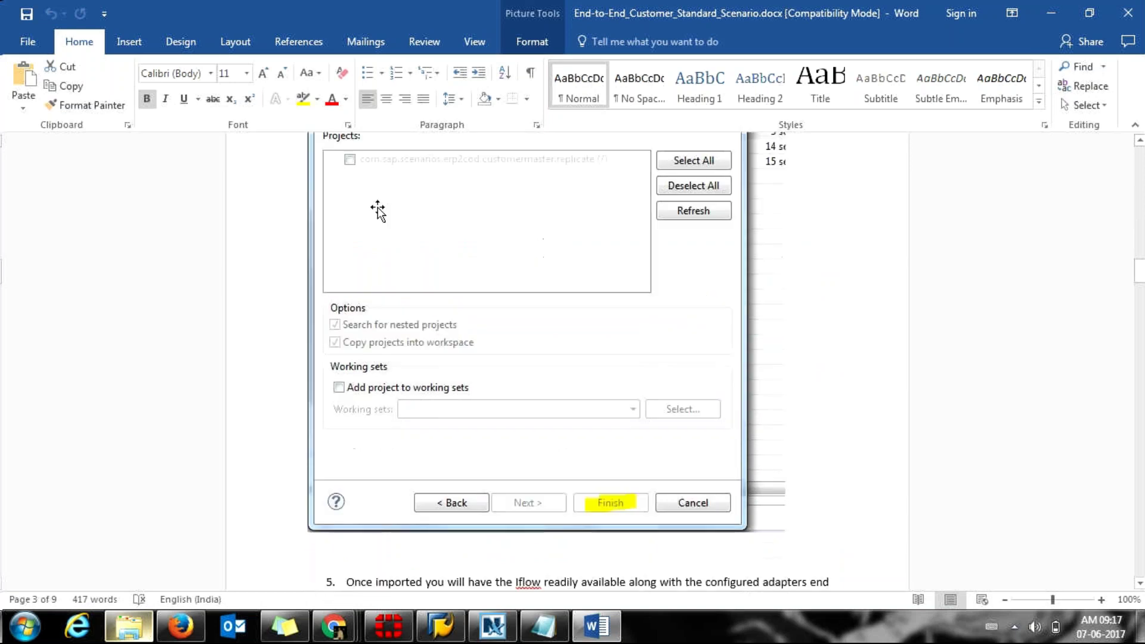
{"action": "scroll", "coordinate": [379, 209], "scroll_direction": "down", "scroll_amount": 8}
{"action": "left_click", "coordinate": [410, 297]}
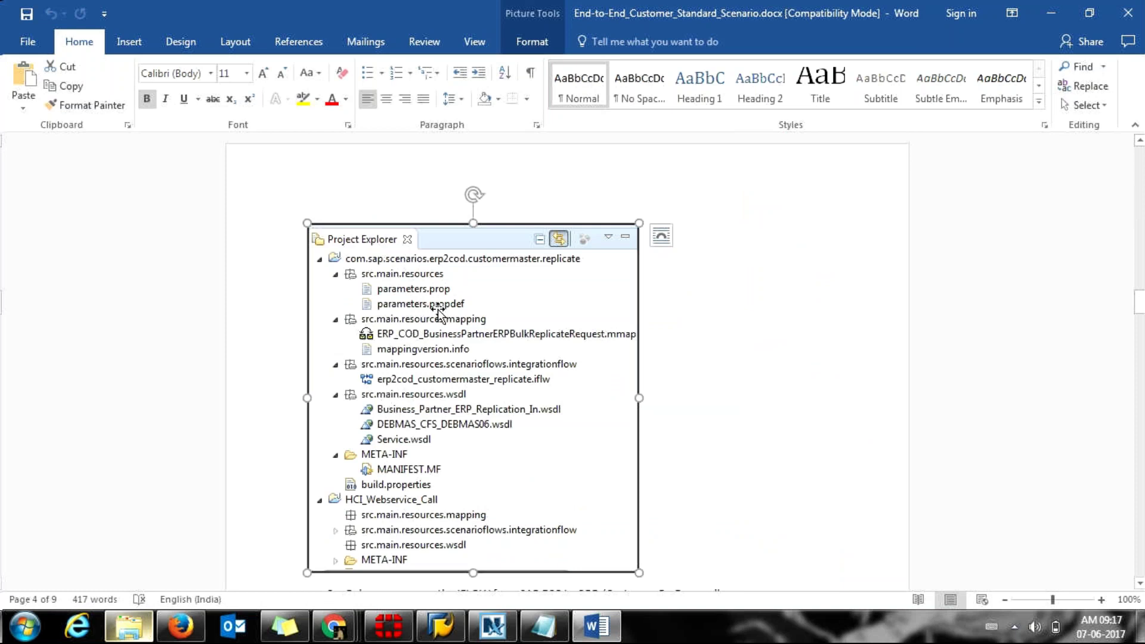
{"action": "scroll", "coordinate": [437, 299], "scroll_direction": "down", "scroll_amount": 3}
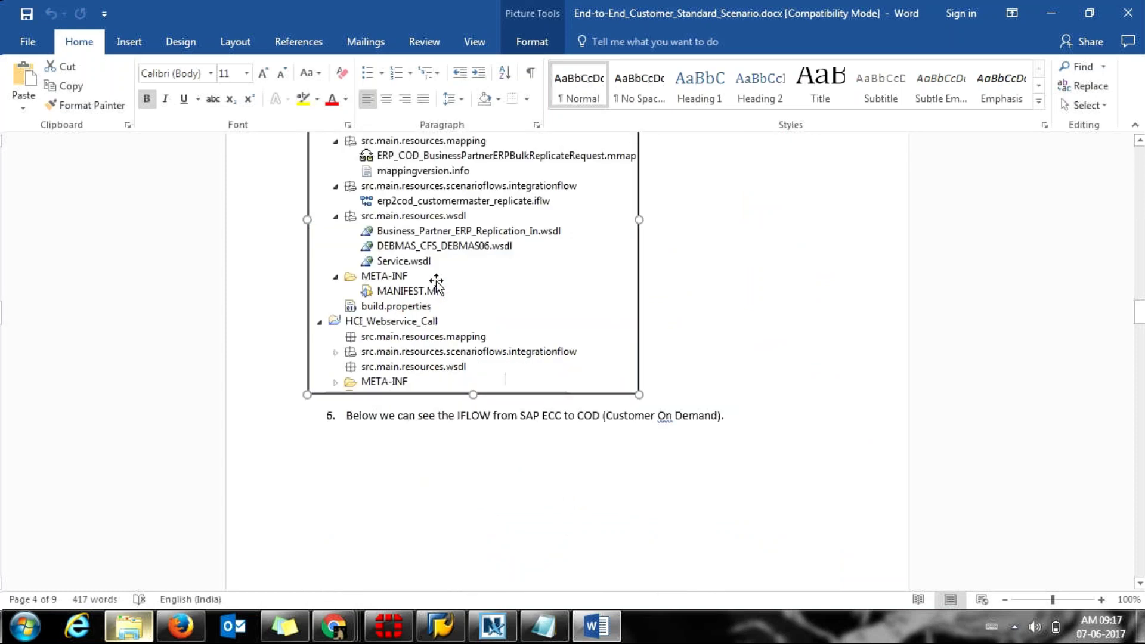
{"action": "key", "text": "shift+F5"}
{"action": "key", "text": "shift+F5"}
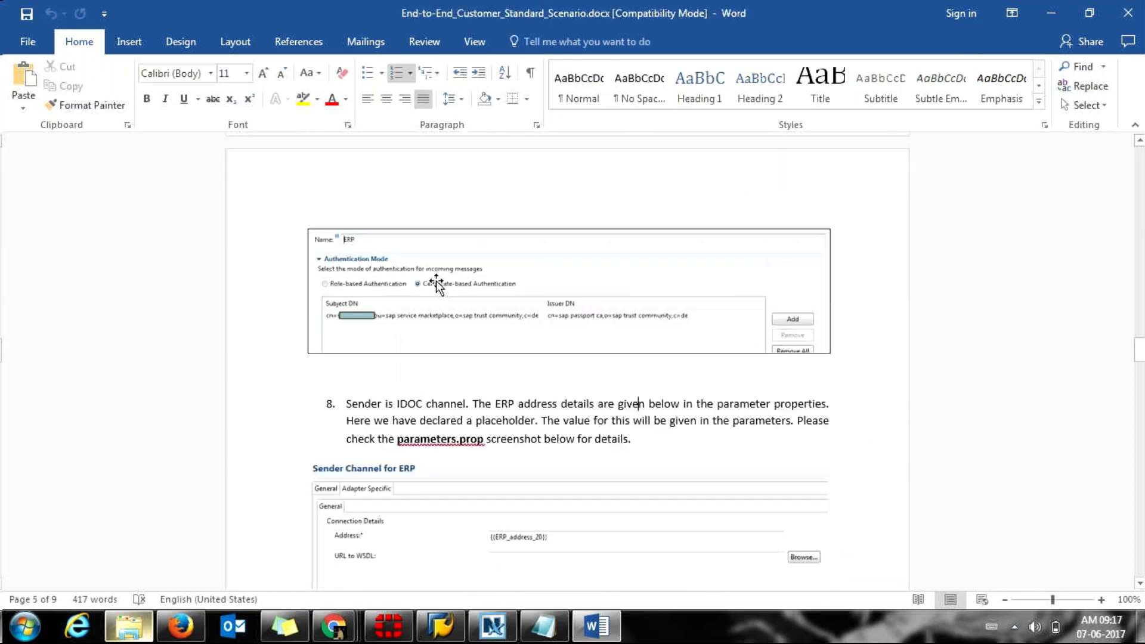
Step: Read items 8 and 9 on the ERP sender IDOC channel and the COD receiver SOAP channel, including the parameters.prop reference
{"action": "key", "text": "Down"}
{"action": "key", "text": "Down"}
{"action": "key", "text": "Down"}
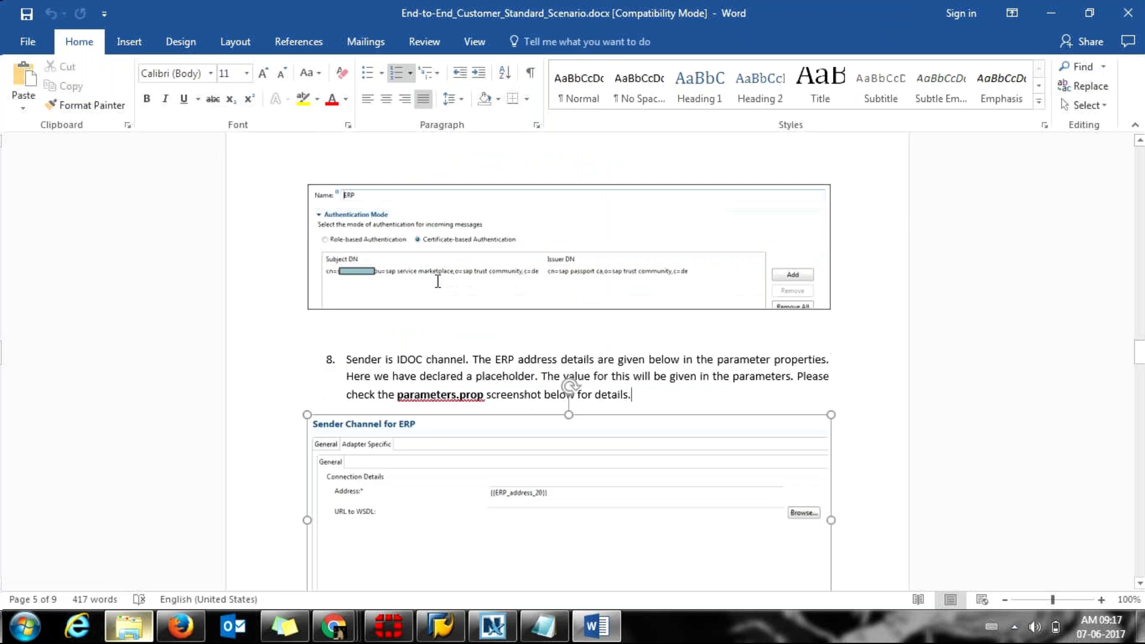
{"action": "key", "text": "Down"}
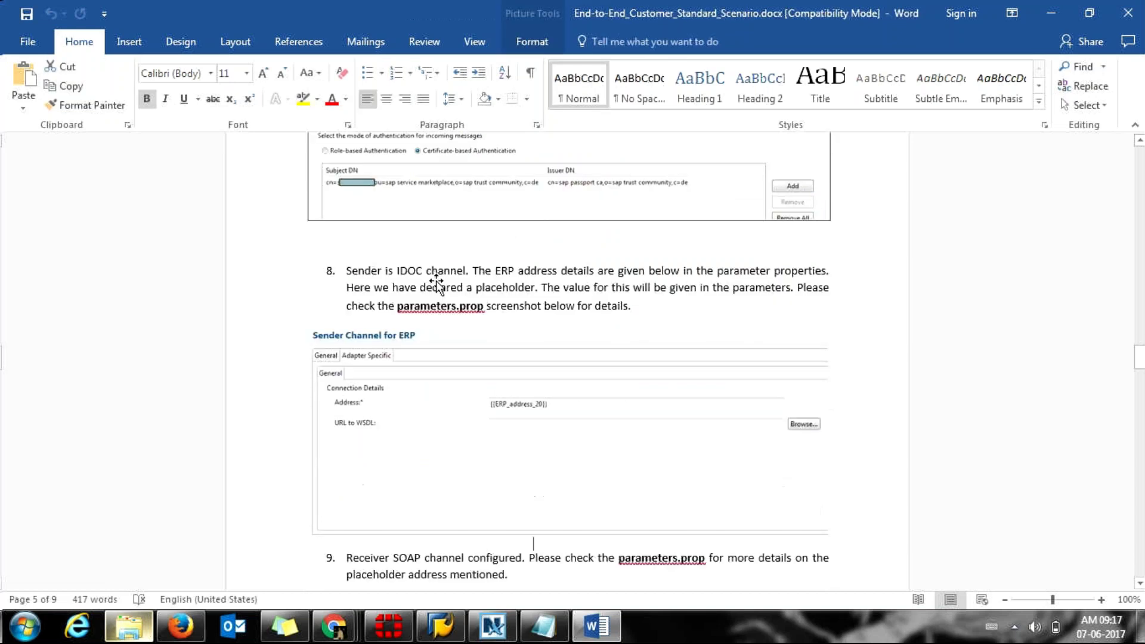
{"action": "key", "text": "shift+F5"}
{"action": "key", "text": "shift+F5"}
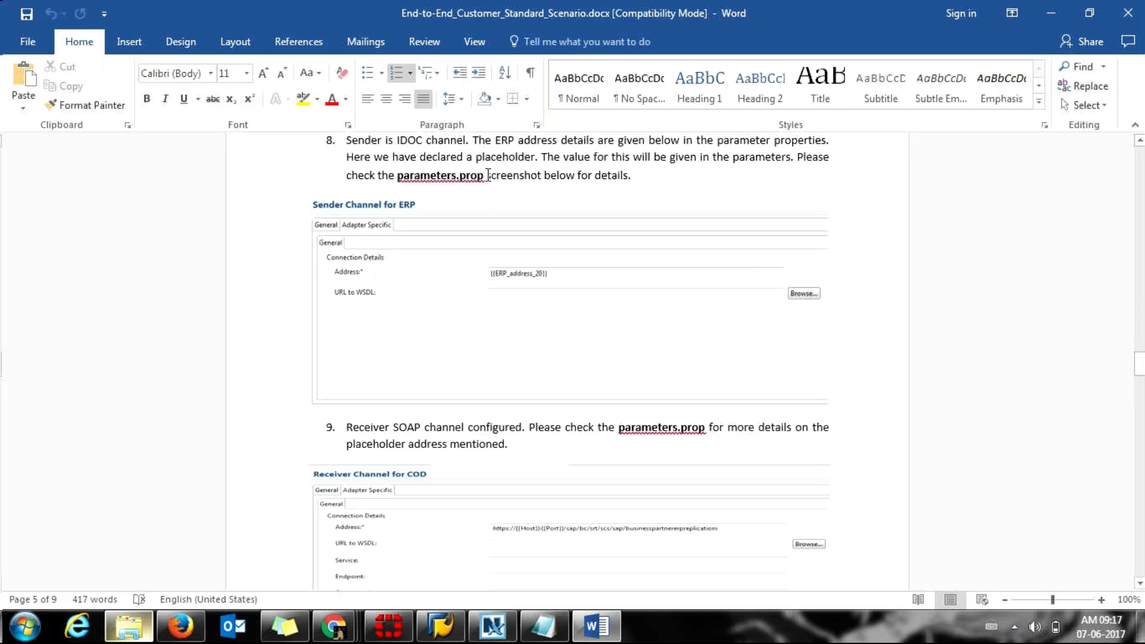
{"action": "left_click_drag", "start_coordinate": [485, 174], "coordinate": [448, 175]}
{"action": "left_click", "coordinate": [449, 176]}
{"action": "scroll", "coordinate": [522, 173], "scroll_direction": "down", "scroll_amount": 5}
{"action": "left_click", "coordinate": [521, 178]}
{"action": "scroll", "coordinate": [520, 177], "scroll_direction": "down", "scroll_amount": 3}
{"action": "key", "text": "Up"}
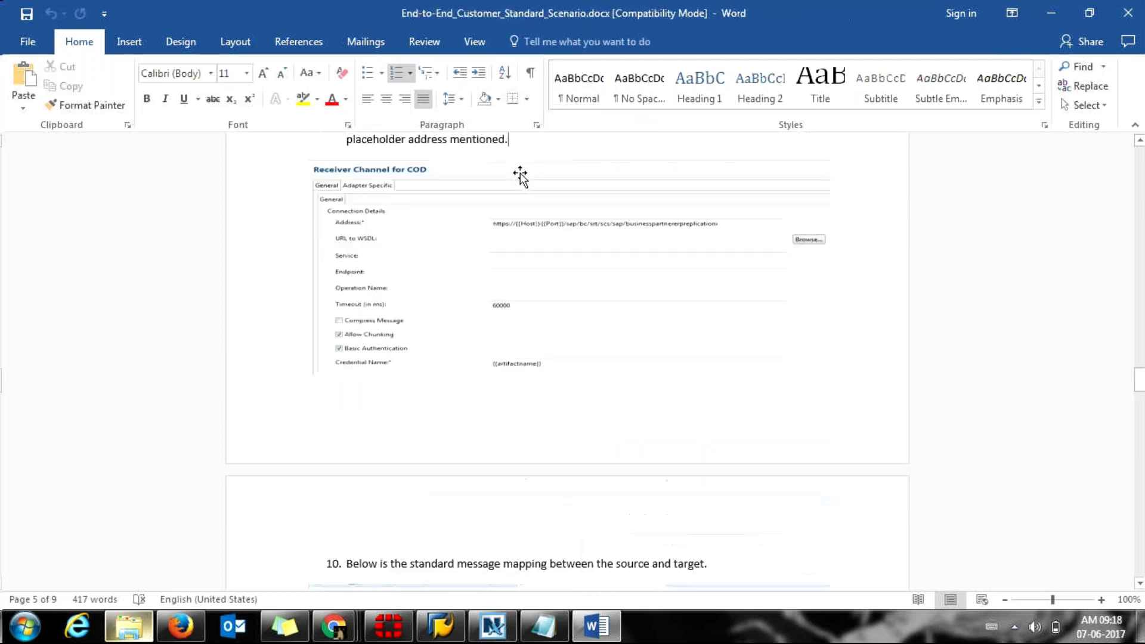
Step: Read on from the standard message mapping overview and mapping definition to the sample IDOC in the Testing section
{"action": "scroll", "coordinate": [521, 177], "scroll_direction": "down", "scroll_amount": 3}
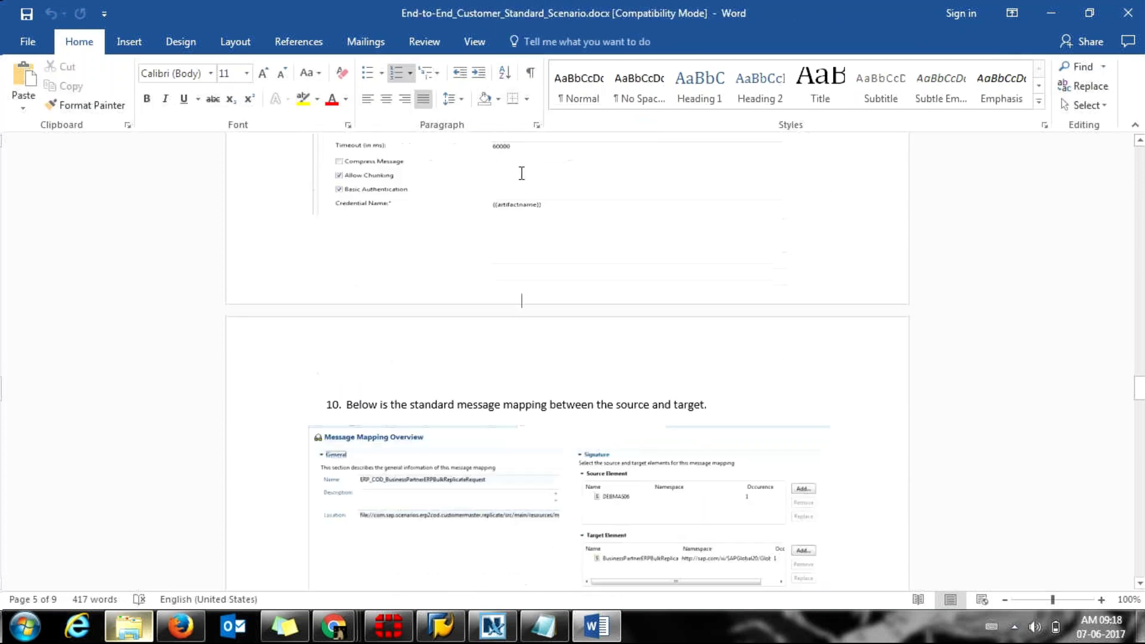
{"action": "scroll", "coordinate": [521, 173], "scroll_direction": "down", "scroll_amount": 3}
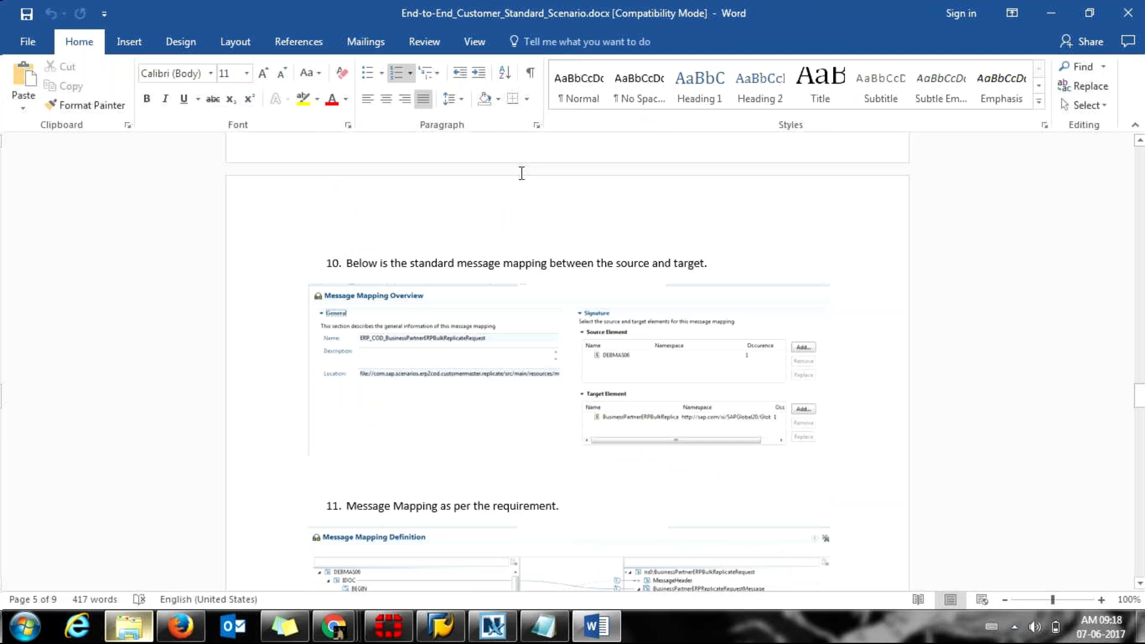
{"action": "scroll", "coordinate": [521, 173], "scroll_direction": "down", "scroll_amount": 1}
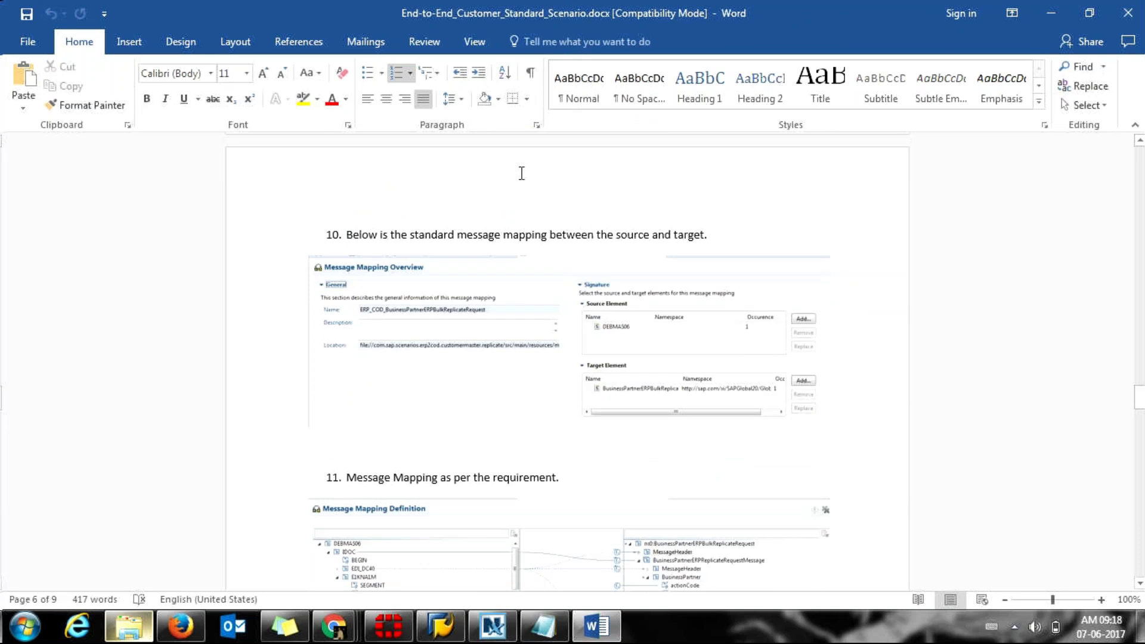
{"action": "left_click", "coordinate": [473, 258]}
{"action": "scroll", "coordinate": [476, 262], "scroll_direction": "down", "scroll_amount": 5}
{"action": "left_click", "coordinate": [477, 269]}
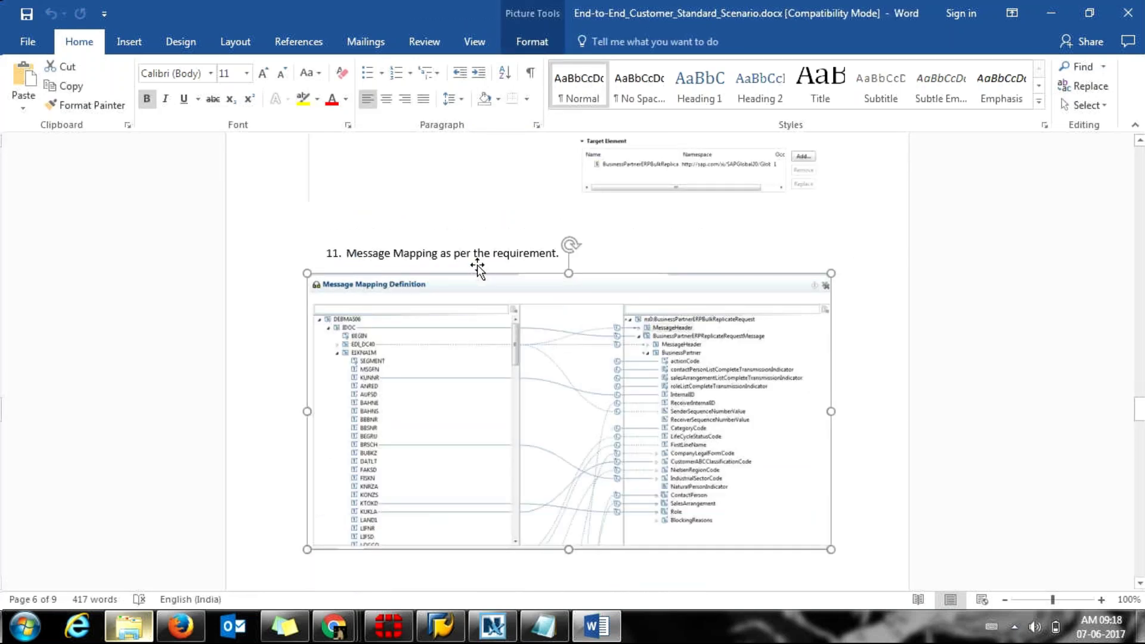
{"action": "scroll", "coordinate": [477, 264], "scroll_direction": "down", "scroll_amount": 5}
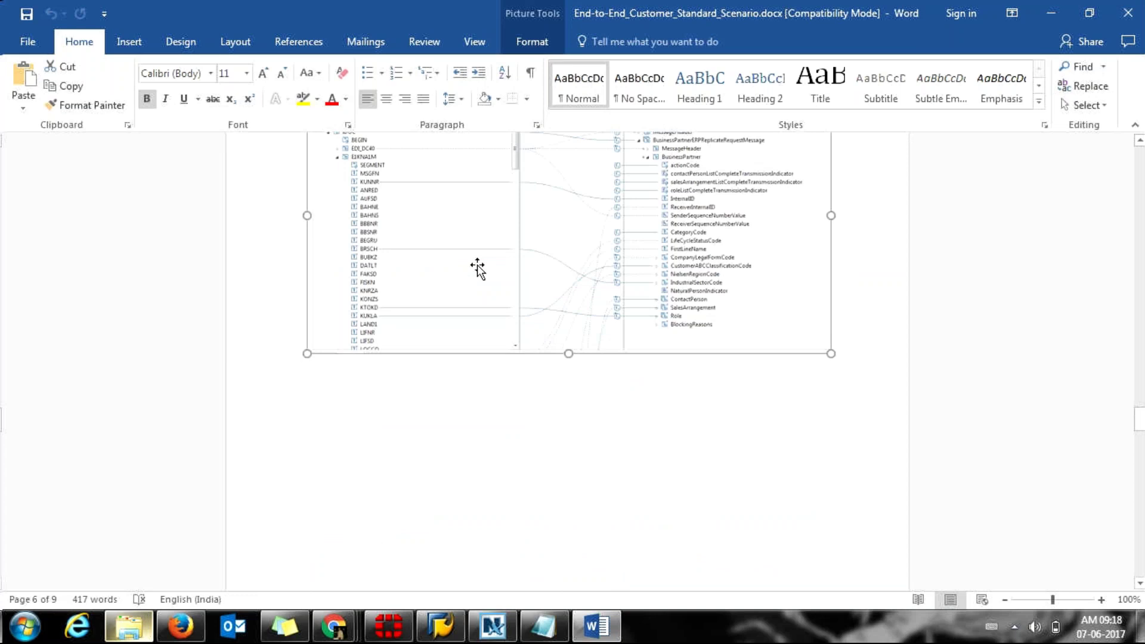
{"action": "scroll", "coordinate": [477, 269], "scroll_direction": "down", "scroll_amount": 4}
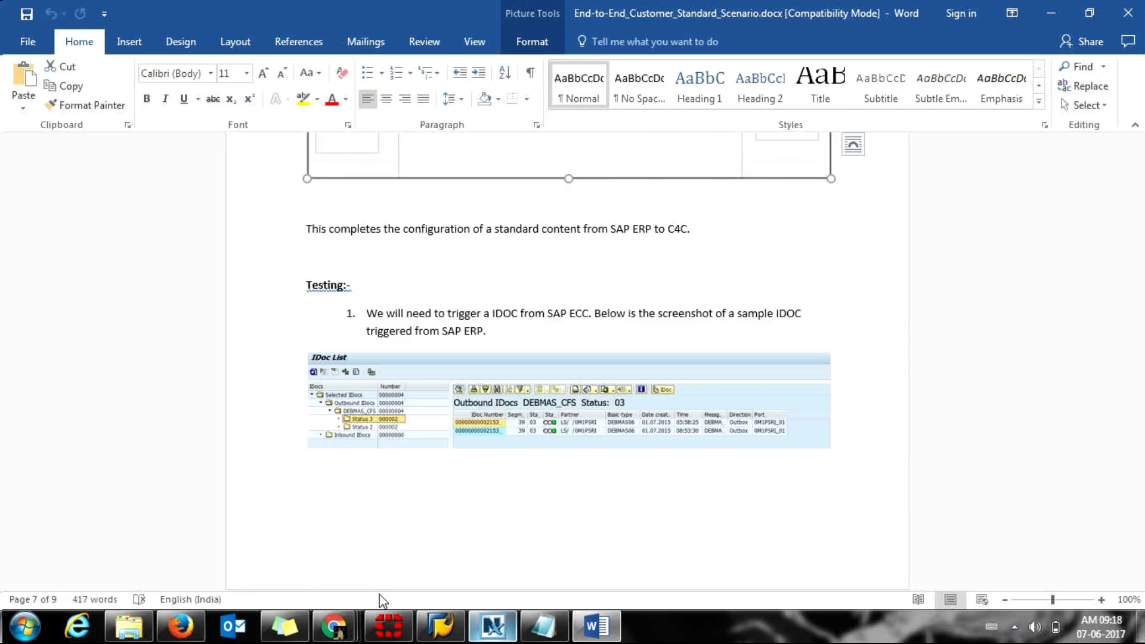
Step: Switch to Firefox, open the Business Partner Replication from SAP ERP arrangement and examine its inbound communication services and service URLs
{"action": "left_click", "coordinate": [181, 628]}
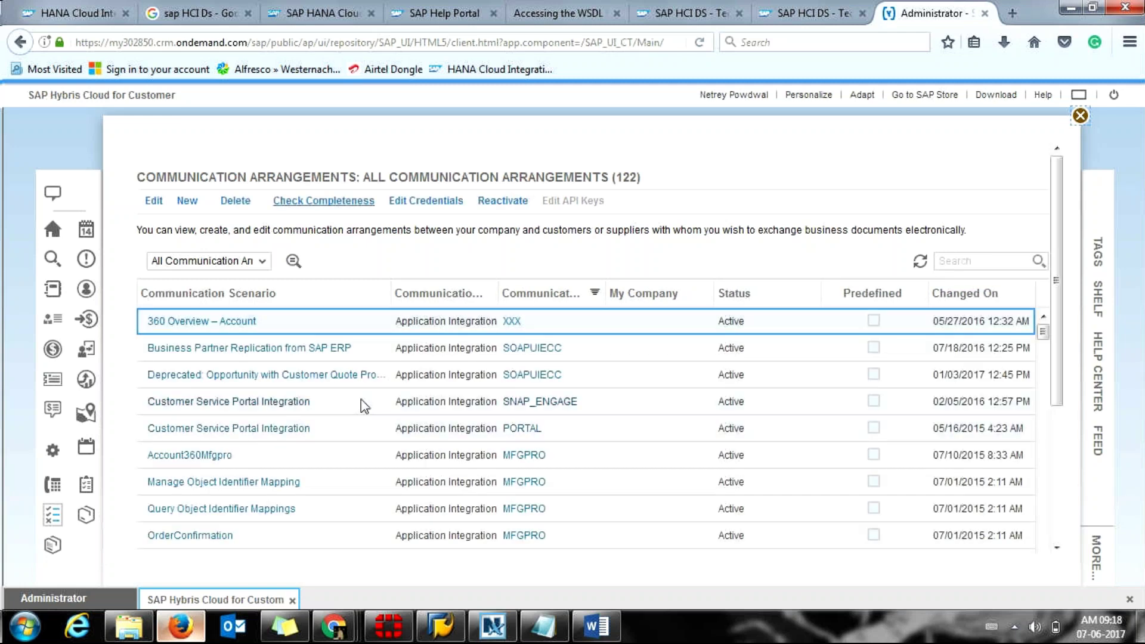
{"action": "left_click", "coordinate": [293, 352]}
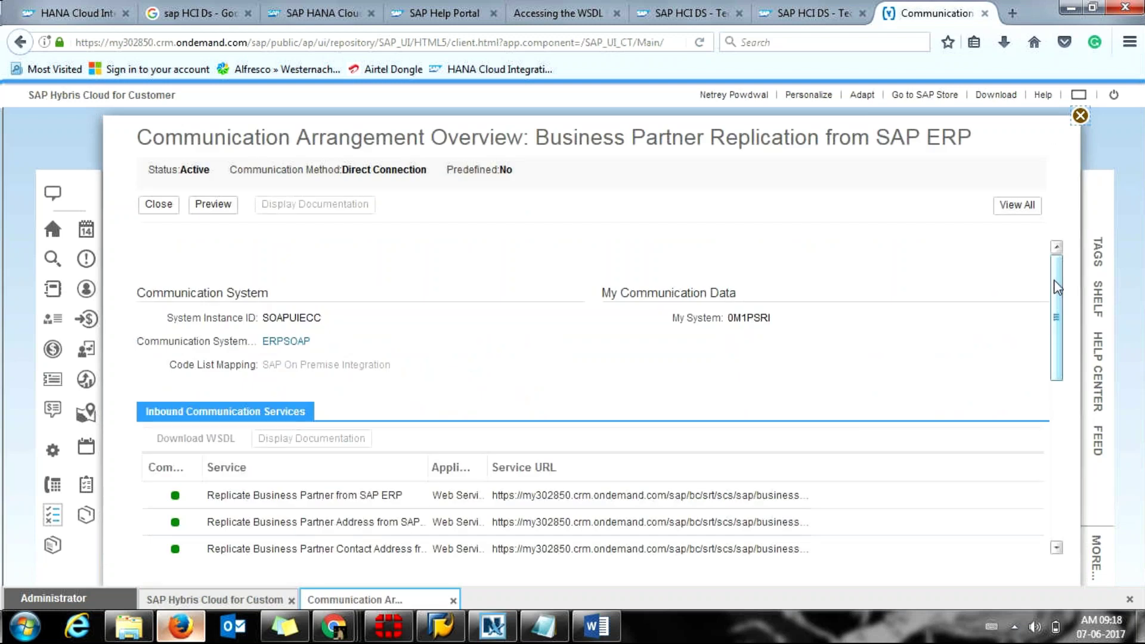
{"action": "left_click_drag", "start_coordinate": [1055, 281], "coordinate": [1056, 305]}
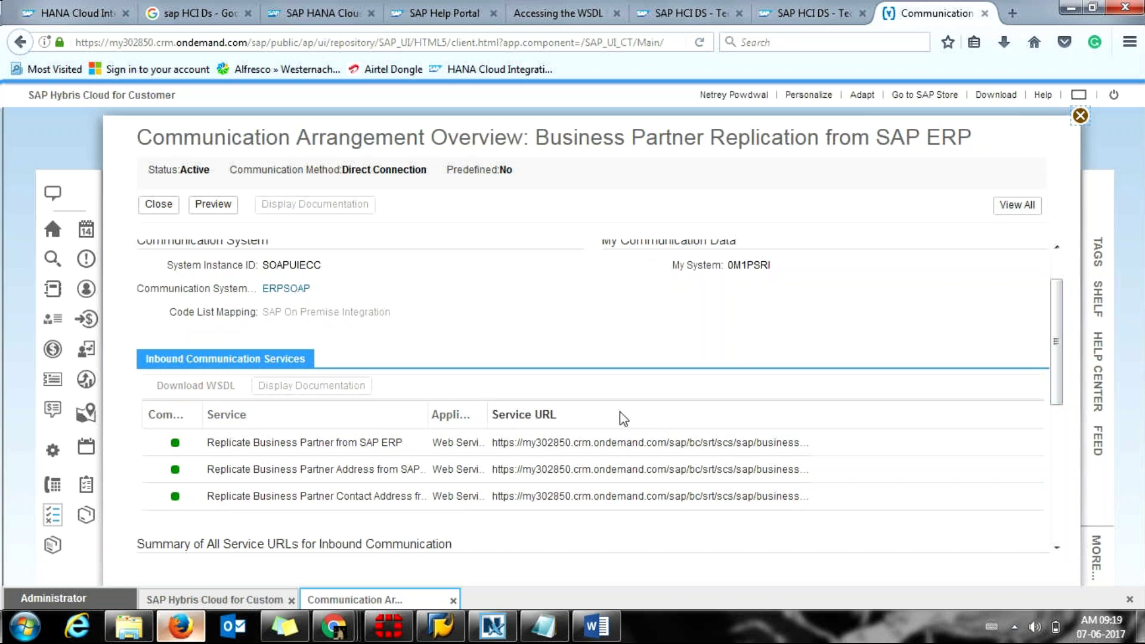
{"action": "left_click", "coordinate": [598, 442]}
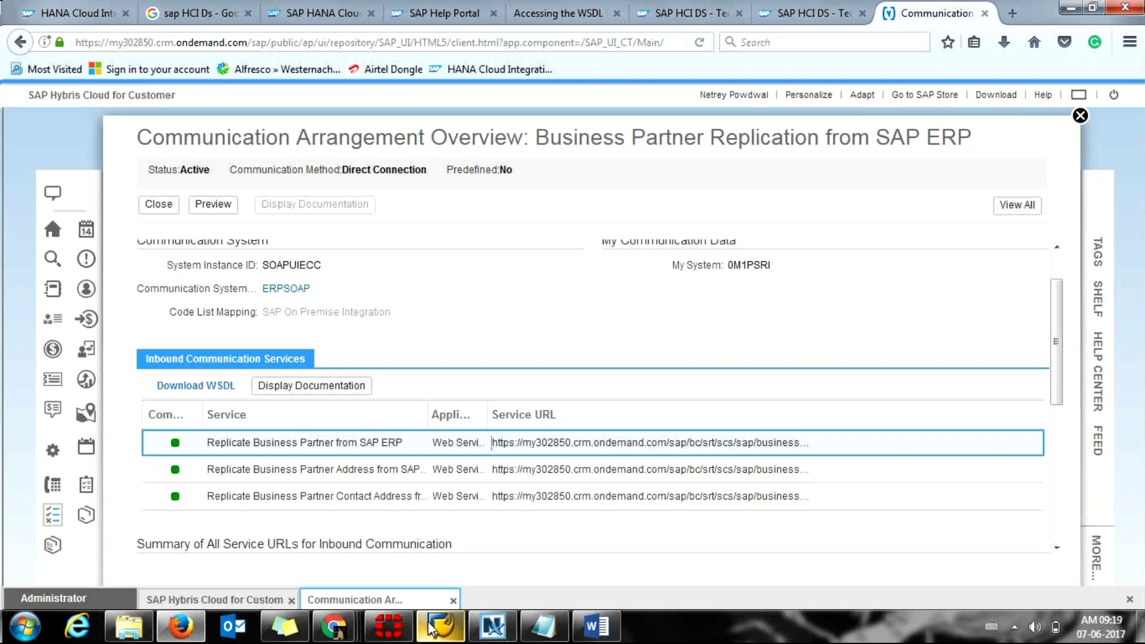
{"action": "left_click", "coordinate": [429, 628]}
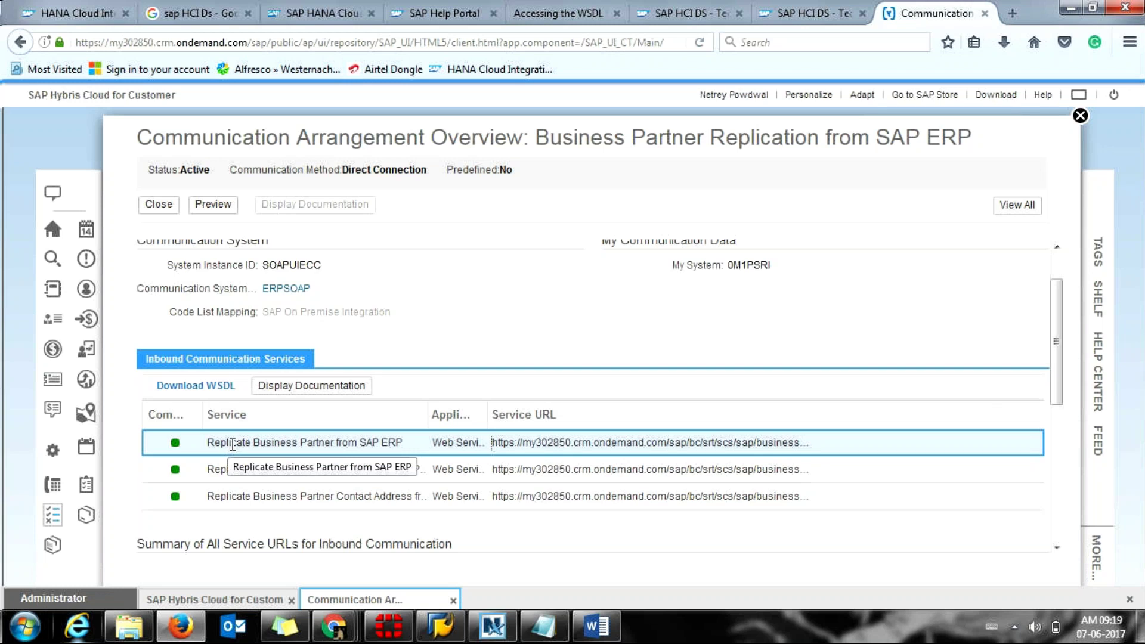
{"action": "left_click", "coordinate": [244, 469]}
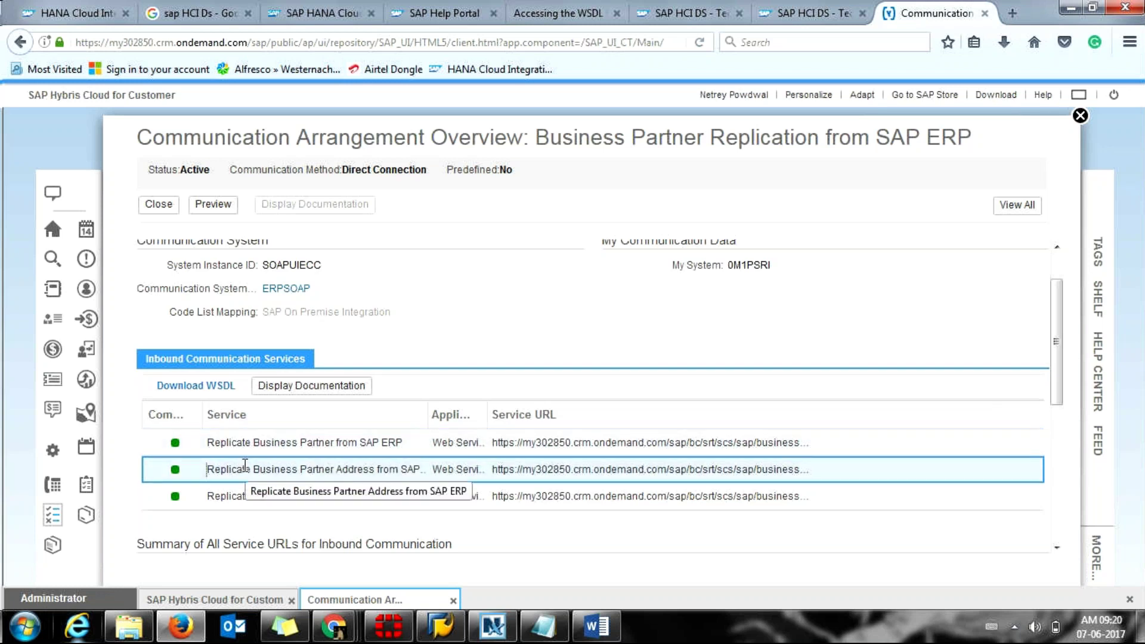
{"action": "left_click", "coordinate": [267, 442]}
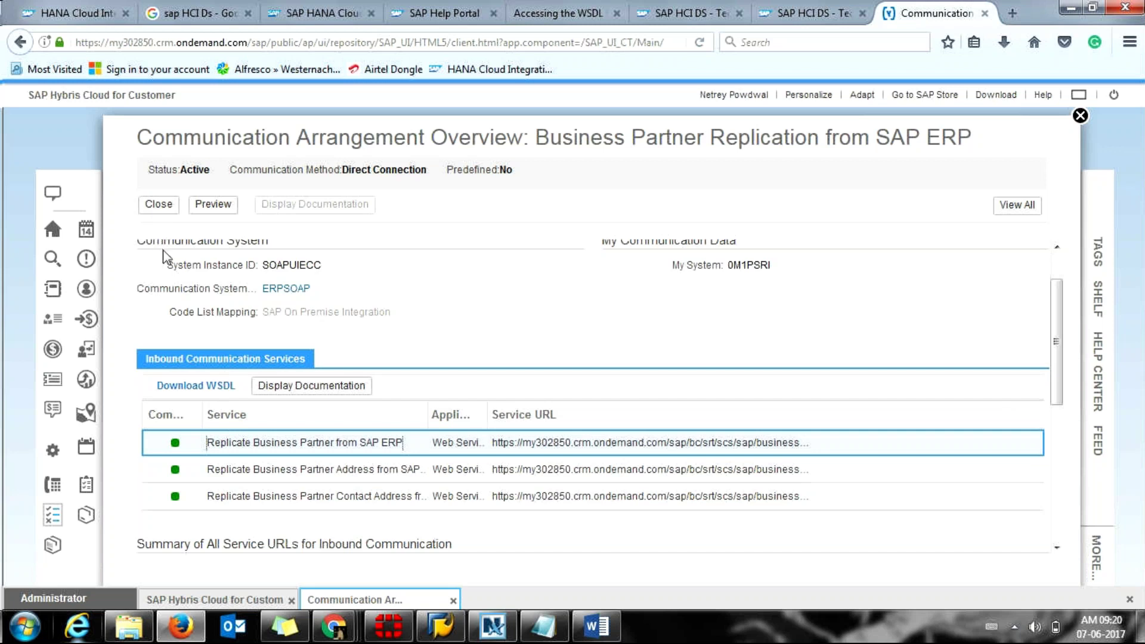
{"action": "left_click", "coordinate": [158, 206]}
Step: Return to the Word document and review the tenant deployment, the parameters.prop placeholders and the message mapping pages
{"action": "key", "text": "alt+Tab"}
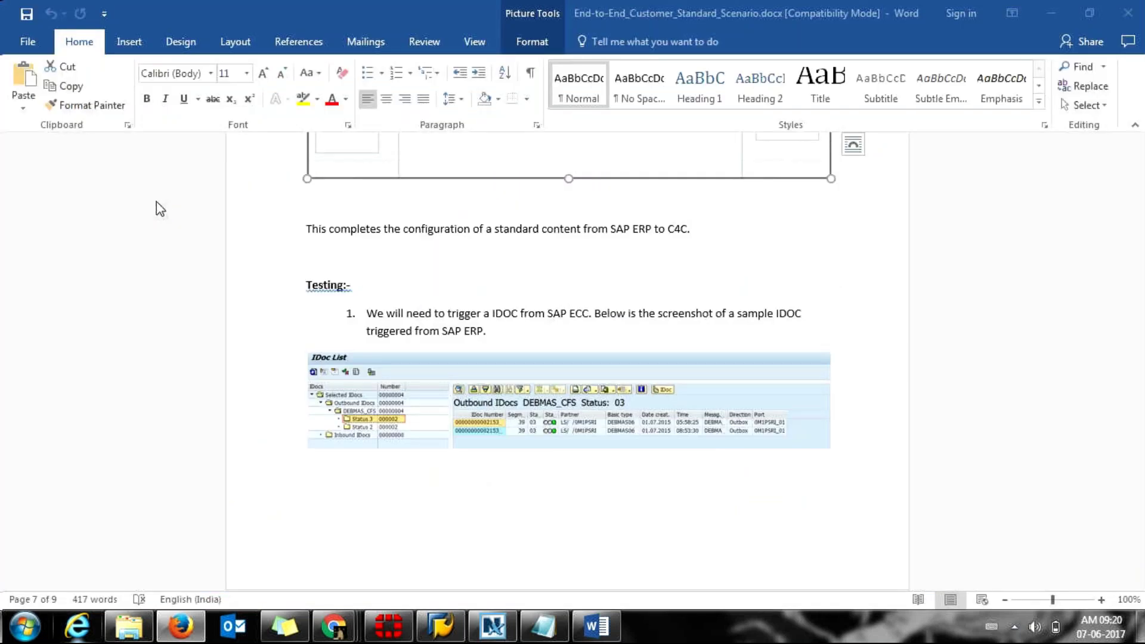
{"action": "left_click", "coordinate": [350, 254]}
{"action": "scroll", "coordinate": [358, 256], "scroll_direction": "up", "scroll_amount": 5}
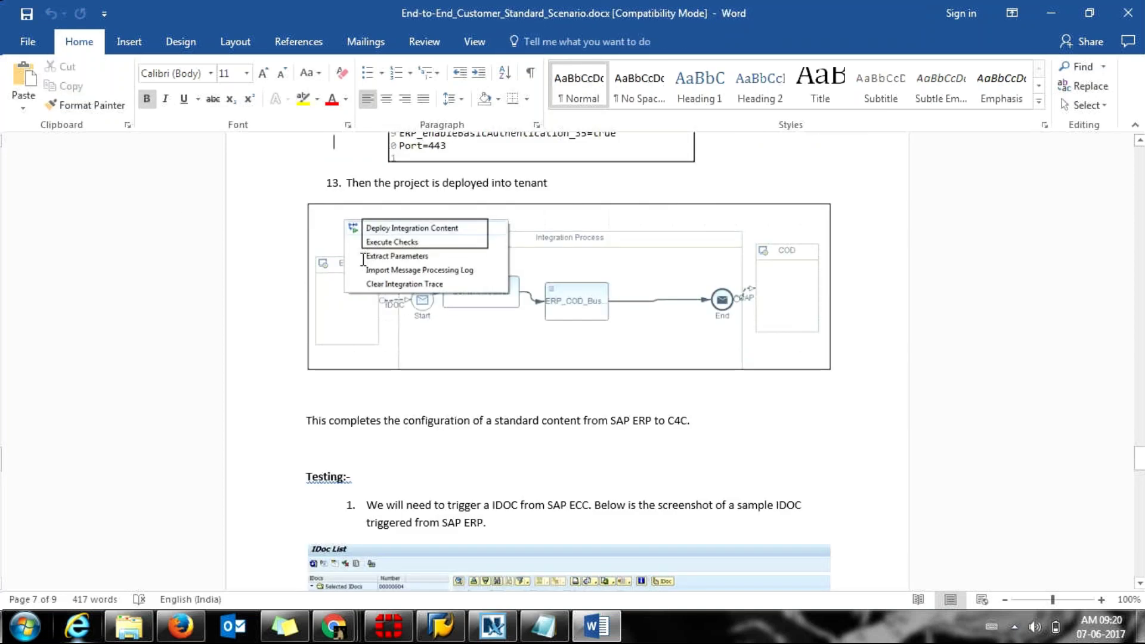
{"action": "key", "text": "Up"}
{"action": "scroll", "coordinate": [362, 259], "scroll_direction": "up", "scroll_amount": 1}
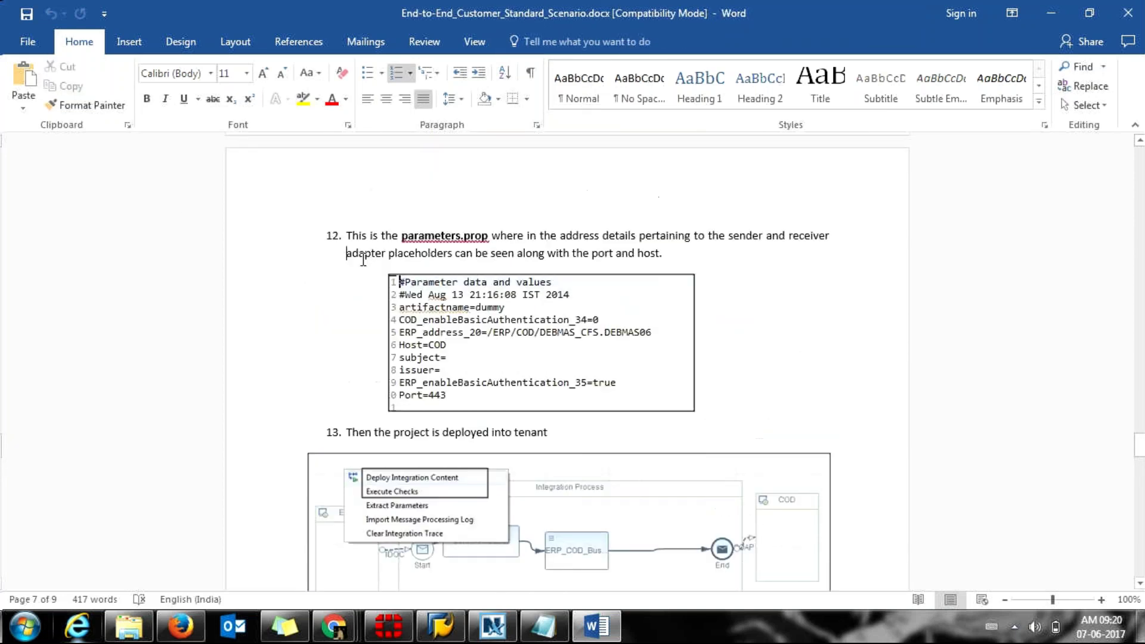
{"action": "key", "text": "Up"}
{"action": "key", "text": "Up"}
{"action": "key", "text": "Up"}
{"action": "key", "text": "Up"}
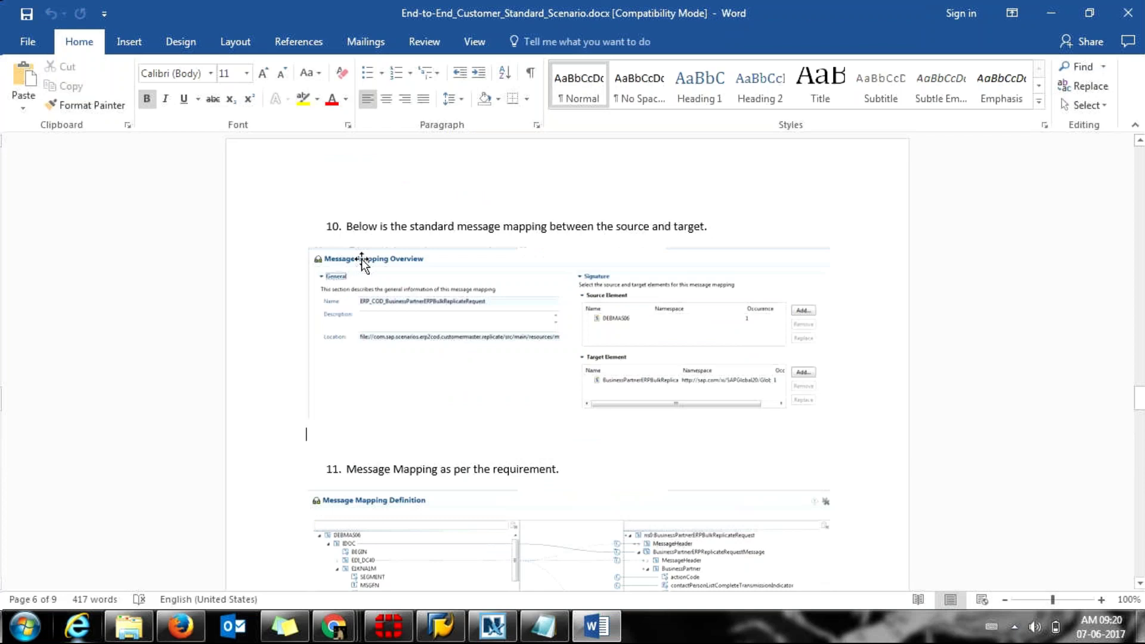
{"action": "key", "text": "Down"}
{"action": "key", "text": "Down"}
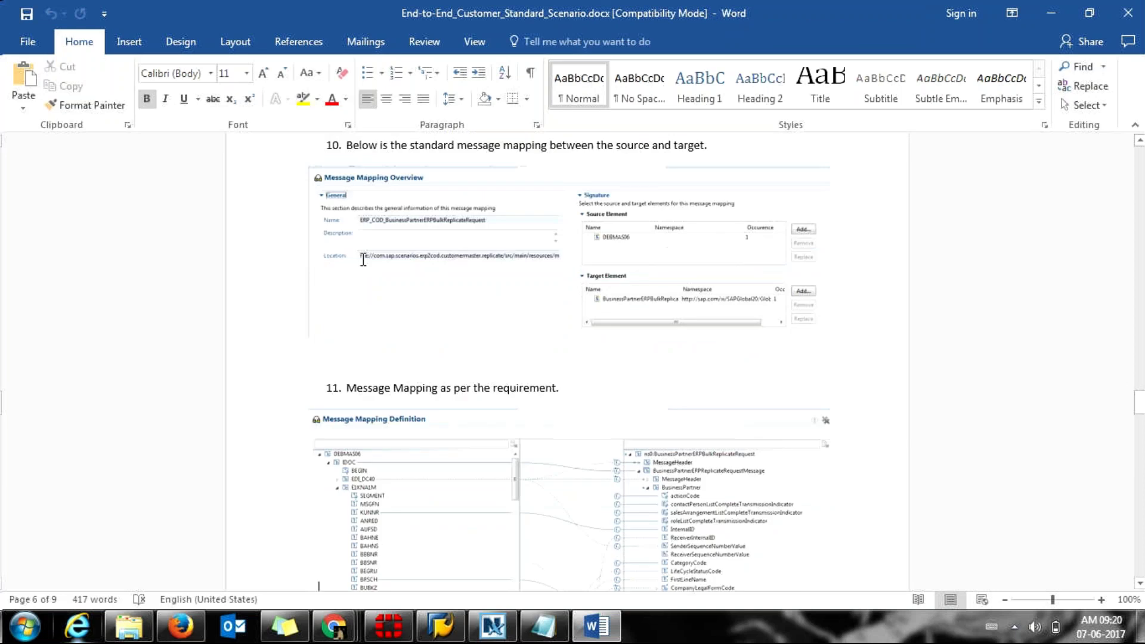
{"action": "key", "text": "Down"}
{"action": "key", "text": "Down"}
{"action": "key", "text": "Up"}
{"action": "key", "text": "Up"}
{"action": "key", "text": "Up"}
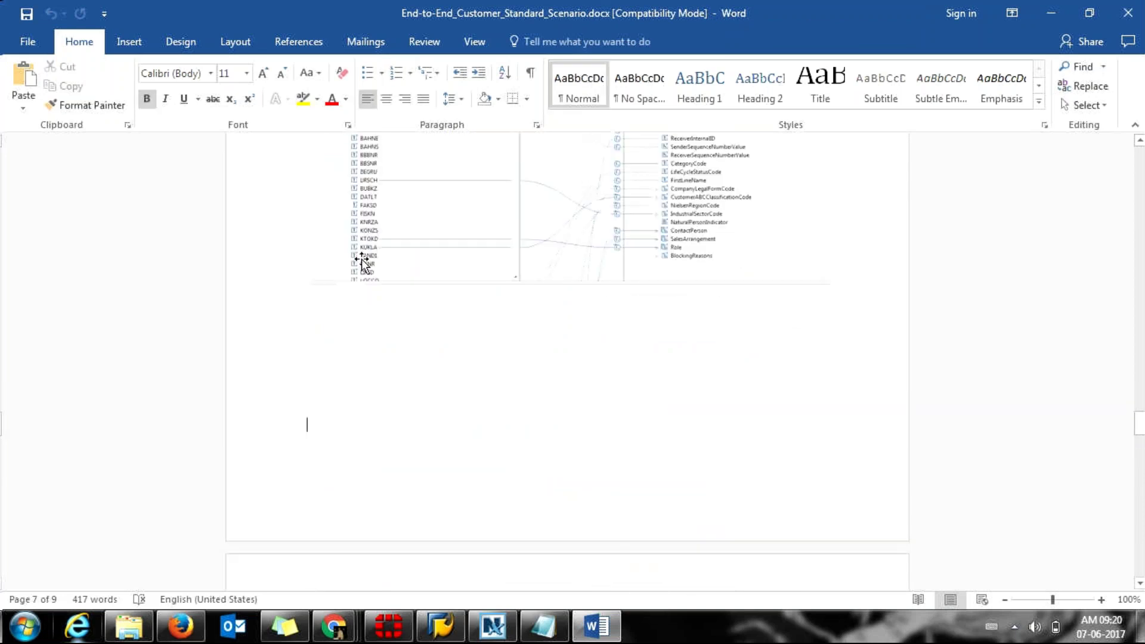
{"action": "scroll", "coordinate": [363, 261], "scroll_direction": "up", "scroll_amount": 1}
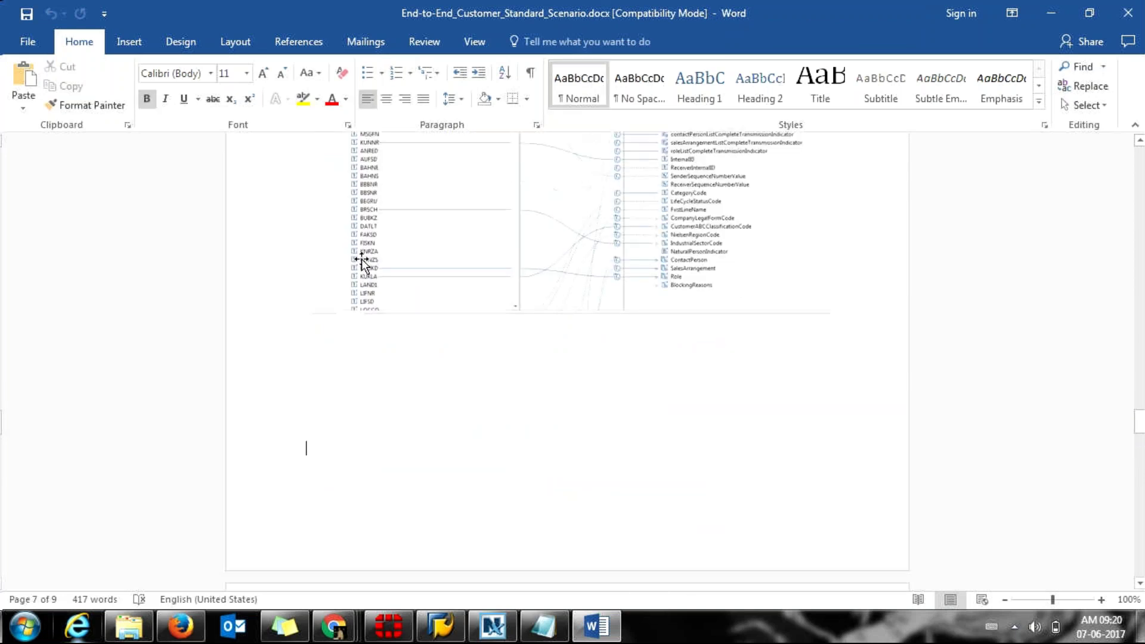
{"action": "scroll", "coordinate": [363, 261], "scroll_direction": "up", "scroll_amount": 1}
Step: Read the testing items on message monitoring and the message log, and close the document to return to the Session 18 folder
{"action": "key", "text": "Down"}
{"action": "key", "text": "Down"}
{"action": "key", "text": "Down"}
{"action": "key", "text": "Down"}
{"action": "key", "text": "Down"}
{"action": "key", "text": "Down"}
{"action": "key", "text": "Down"}
{"action": "key", "text": "Down"}
{"action": "scroll", "coordinate": [363, 260], "scroll_direction": "down", "scroll_amount": 1}
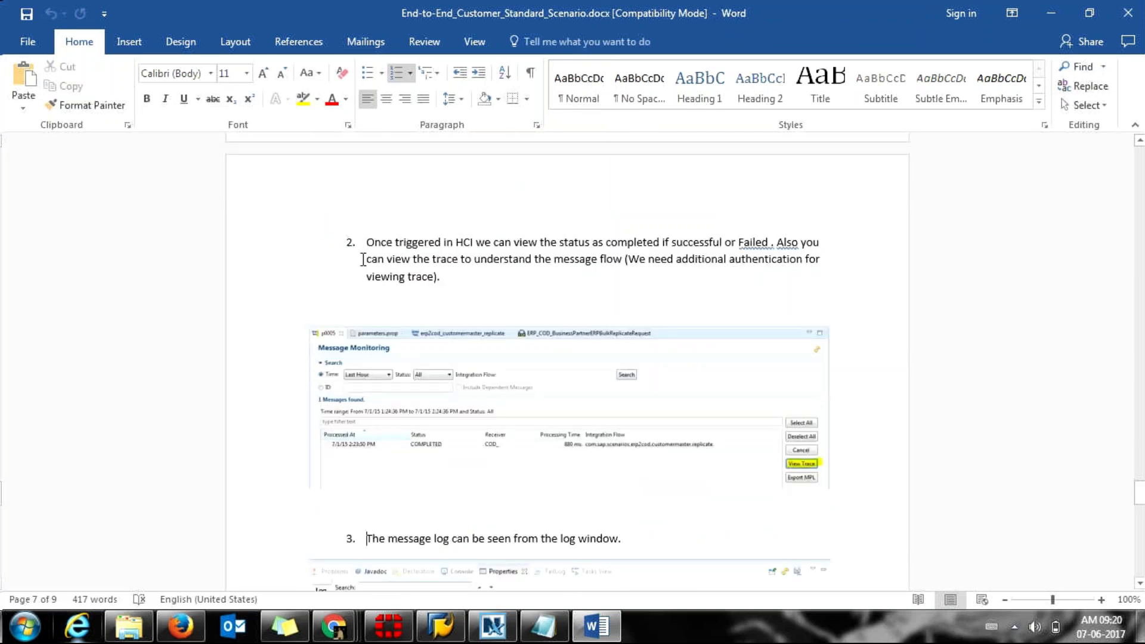
{"action": "scroll", "coordinate": [363, 260], "scroll_direction": "down", "scroll_amount": 1}
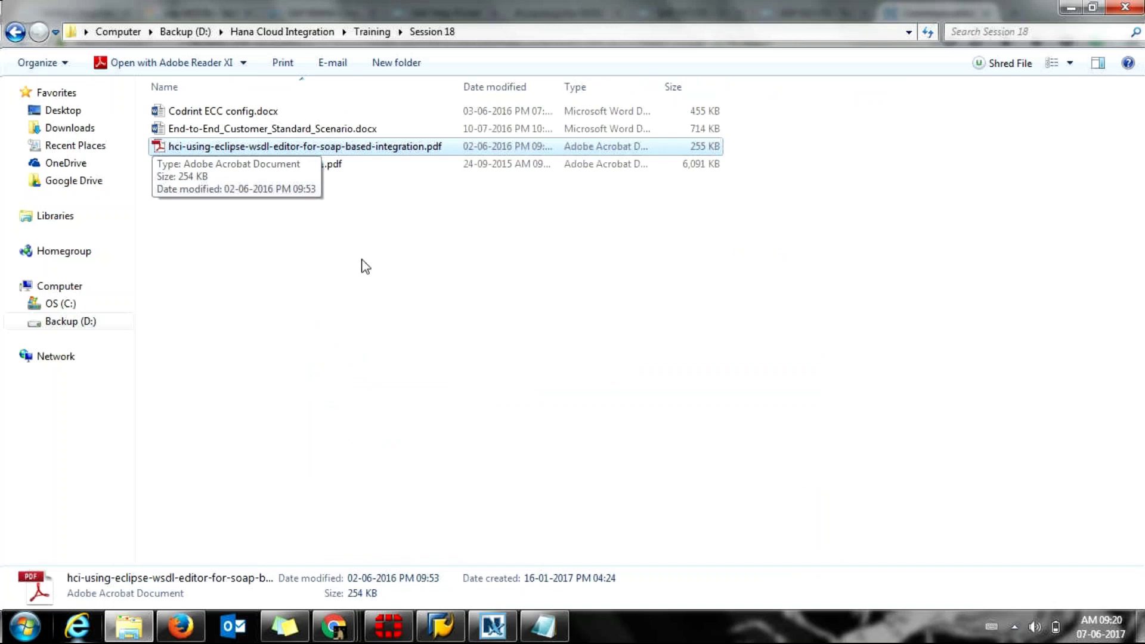
Step: Step through the files in the Session 18 folder, ending with How-To-Guide-ERP-HCI-C4C-1411.pdf selected
{"action": "key", "text": "Up"}
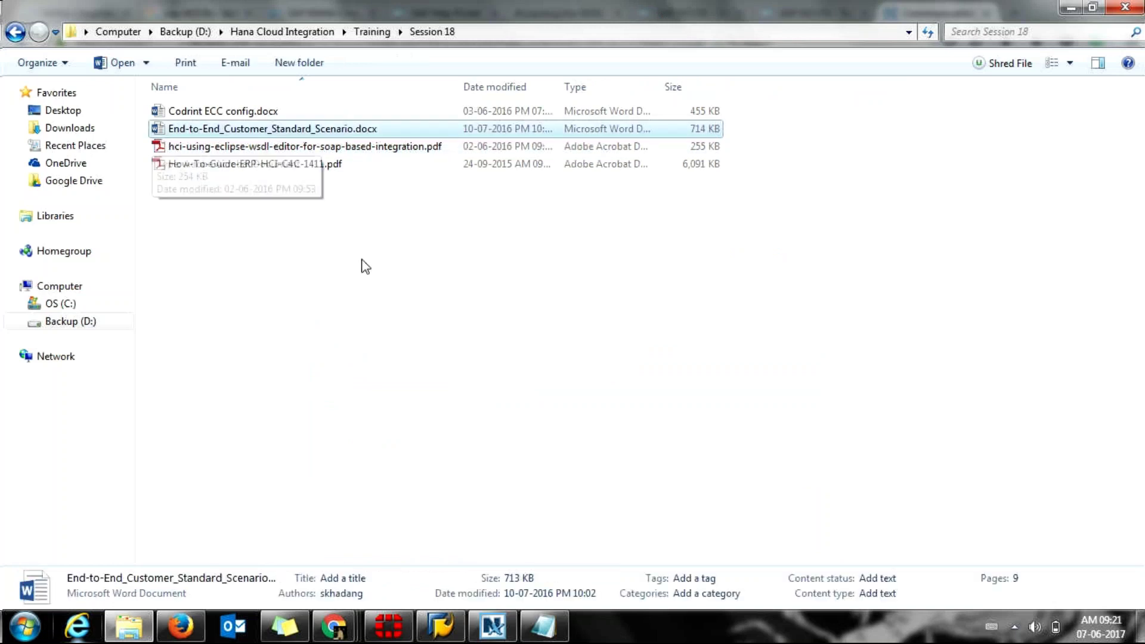
{"action": "key", "text": "Down"}
{"action": "key", "text": "Down"}
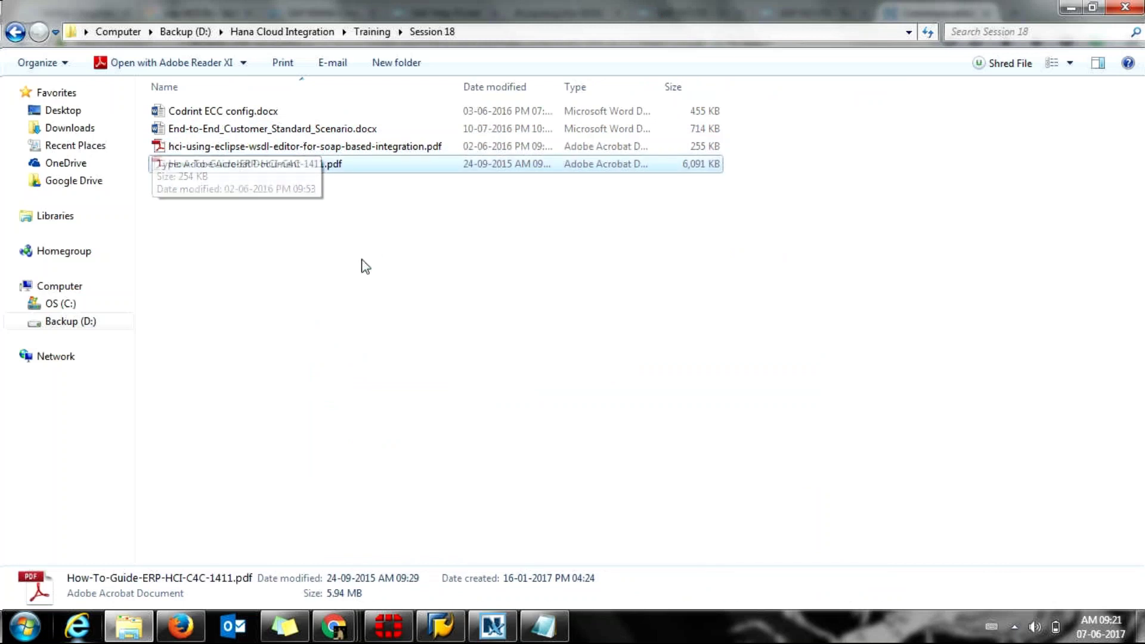
{"action": "key", "text": "Up"}
{"action": "key", "text": "Down"}
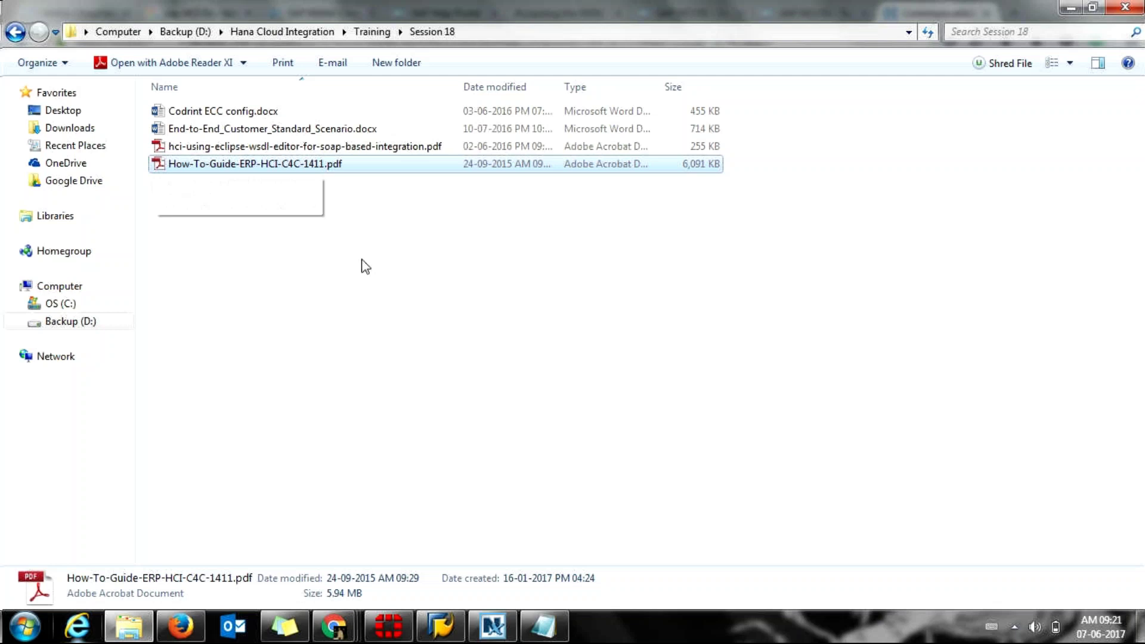
Step: Check the GoToMeeting attendees page in Chrome and return to the Session 18 folder in Windows Explorer
{"action": "key", "text": "alt+Tab"}
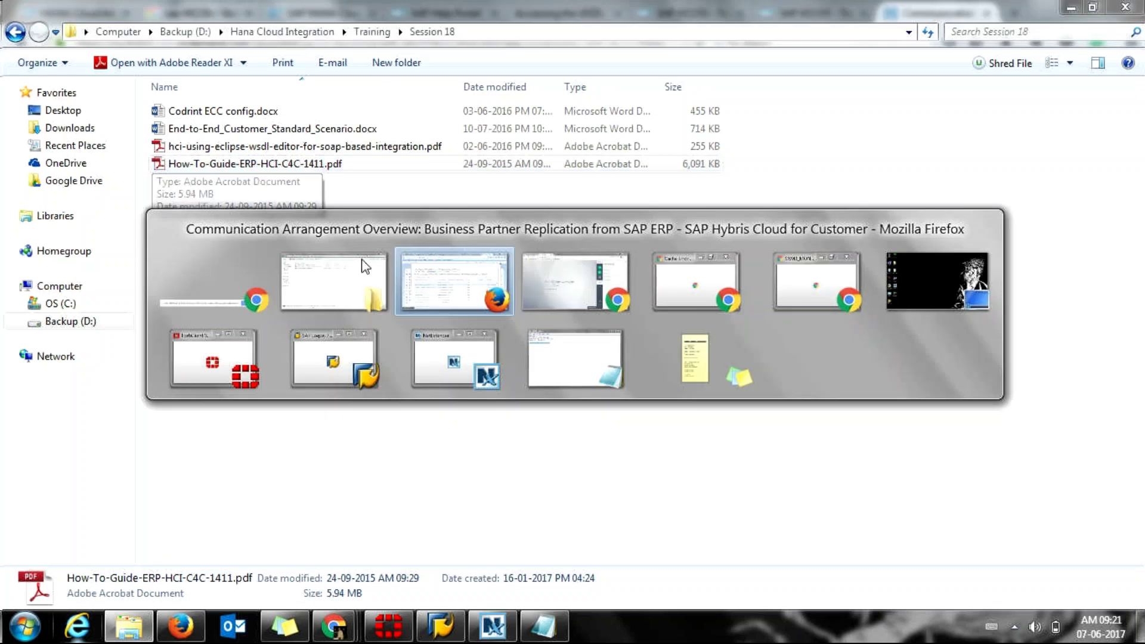
{"action": "key", "text": "alt+Tab"}
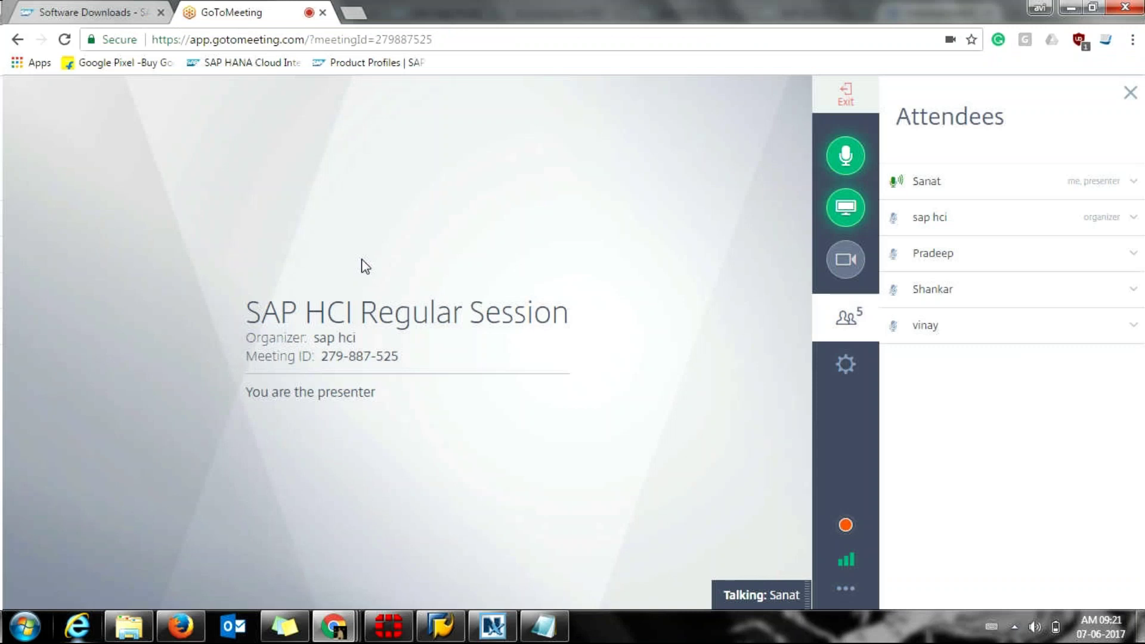
{"action": "key", "text": "alt+Tab"}
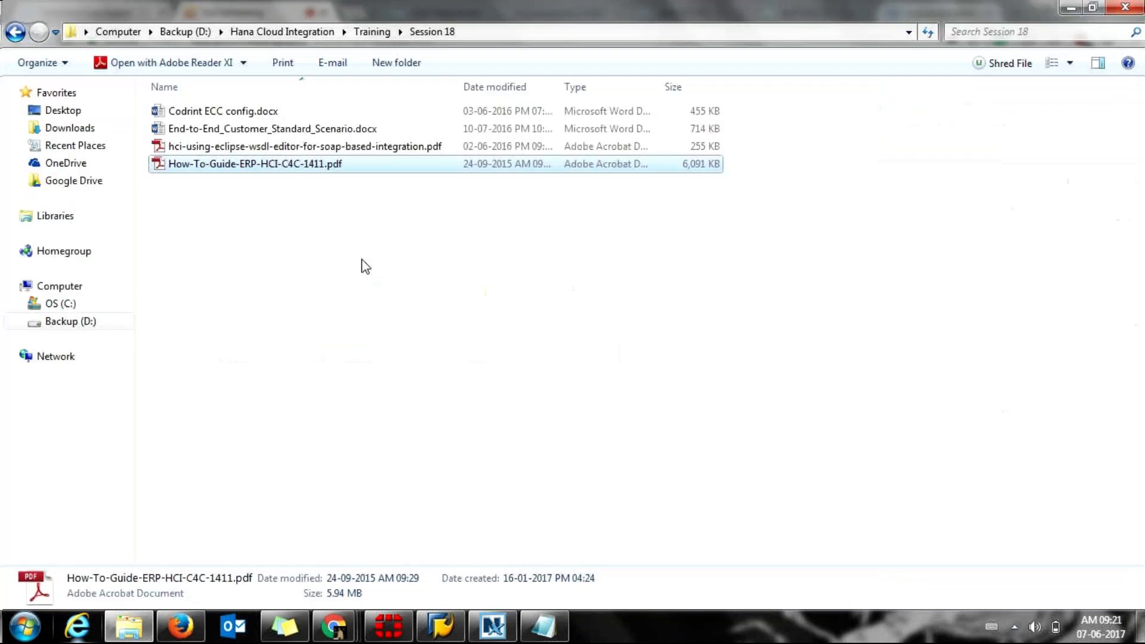
Step: Open hci-using-eclipse-wsdl-editor-for-soap-based-integration.pdf in Adobe Reader, maximize its window and read the introduction and component details
{"action": "key", "text": "Up"}
{"action": "key", "text": "Return"}
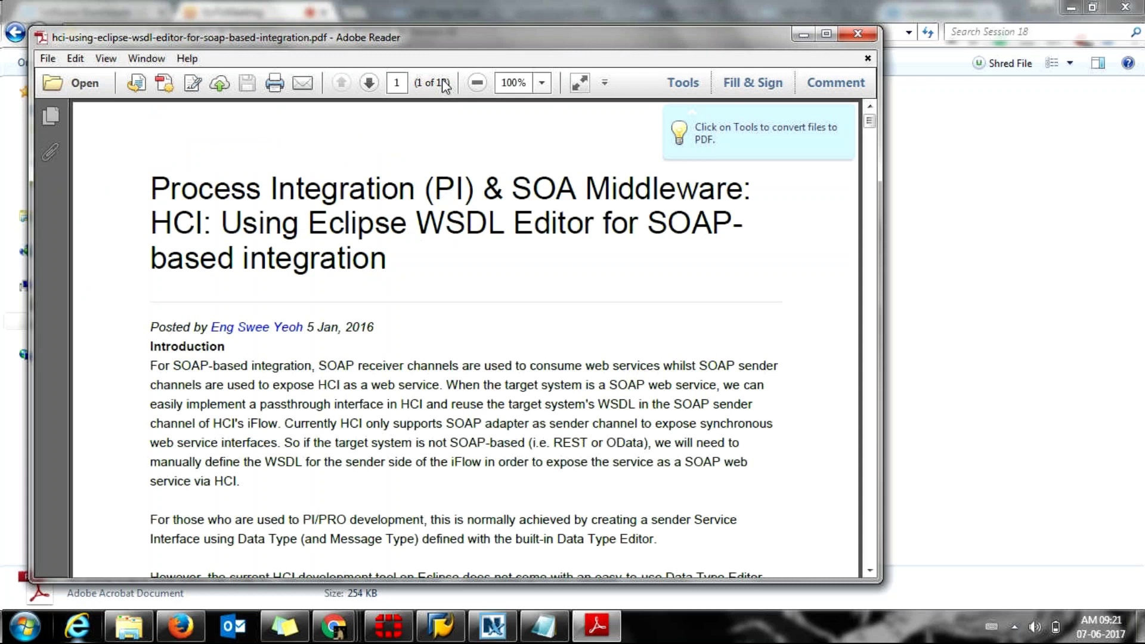
{"action": "double_click", "coordinate": [464, 35]}
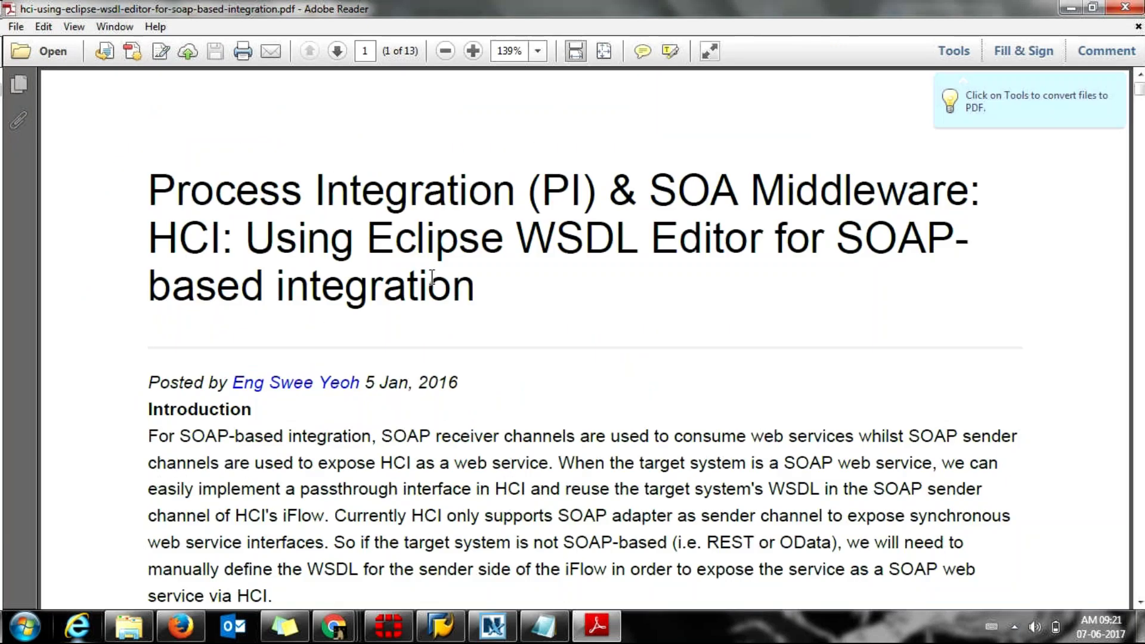
{"action": "scroll", "coordinate": [432, 278], "scroll_direction": "down", "scroll_amount": 8}
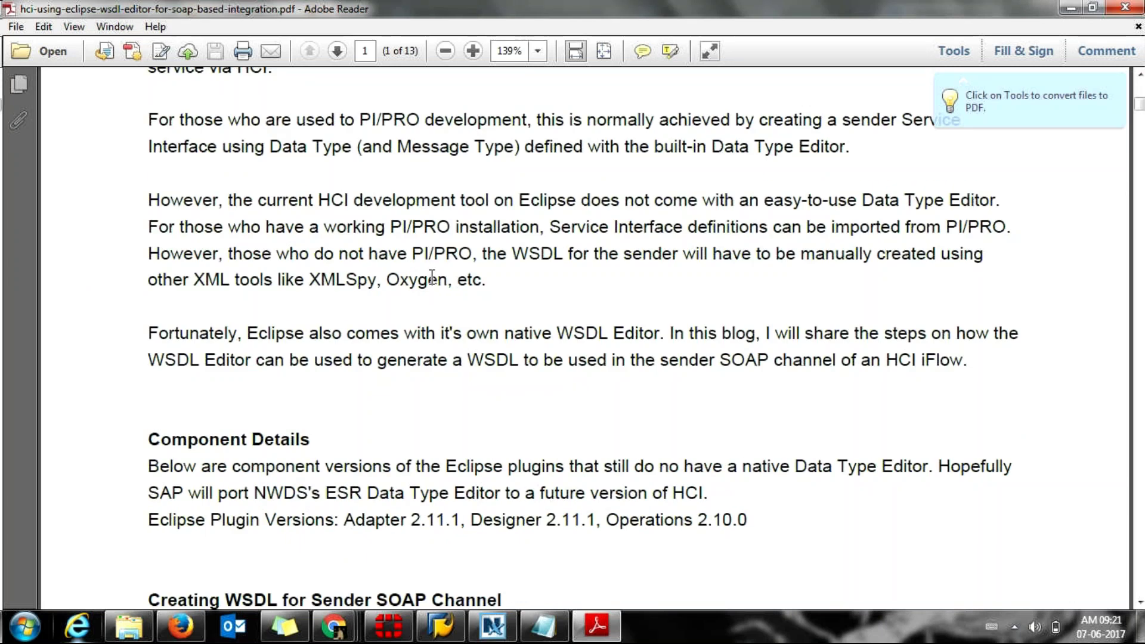
Step: Read the guide's steps for creating the WSDL file up to Step 3 - Define request structure, and close the document
{"action": "scroll", "coordinate": [432, 278], "scroll_direction": "down", "scroll_amount": 15}
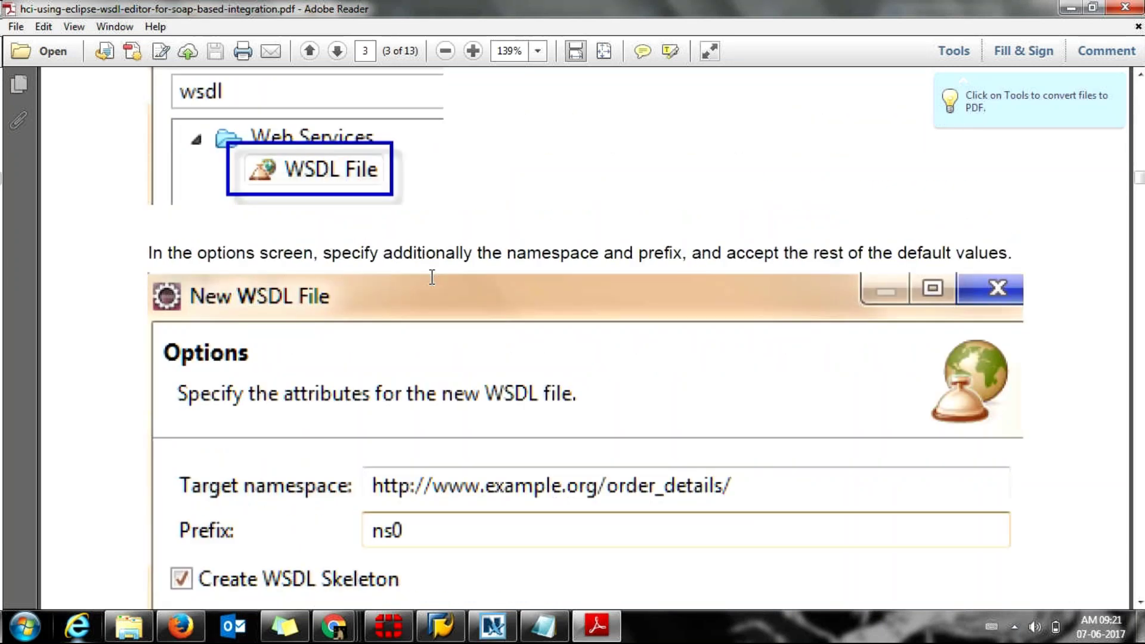
{"action": "scroll", "coordinate": [432, 279], "scroll_direction": "down", "scroll_amount": 8}
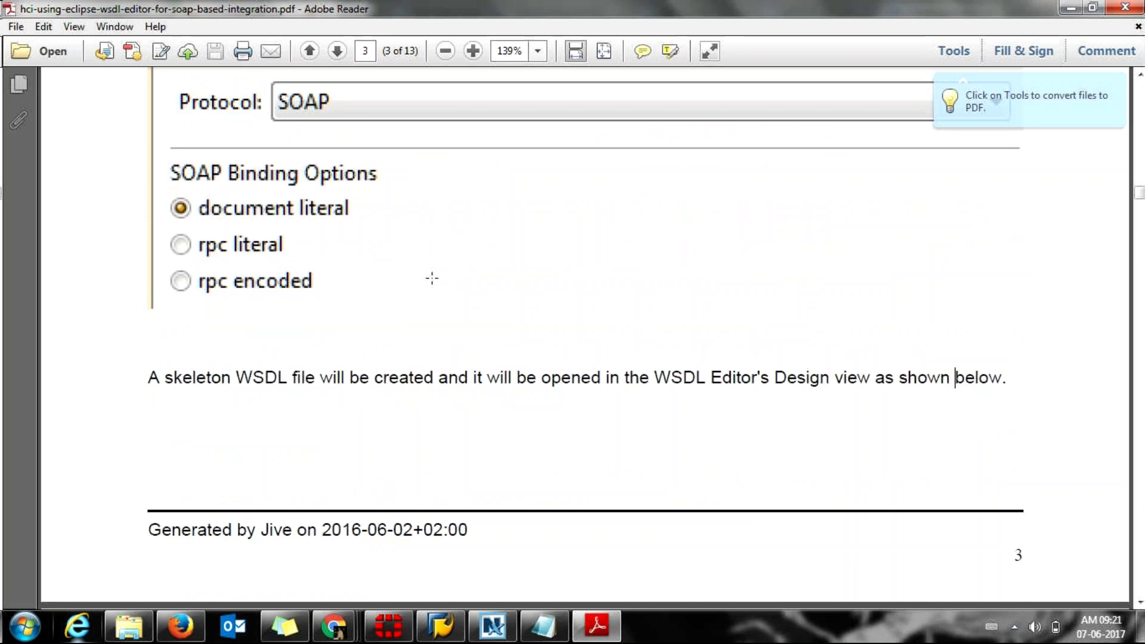
{"action": "scroll", "coordinate": [432, 278], "scroll_direction": "down", "scroll_amount": 9}
{"action": "scroll", "coordinate": [432, 278], "scroll_direction": "down", "scroll_amount": 9}
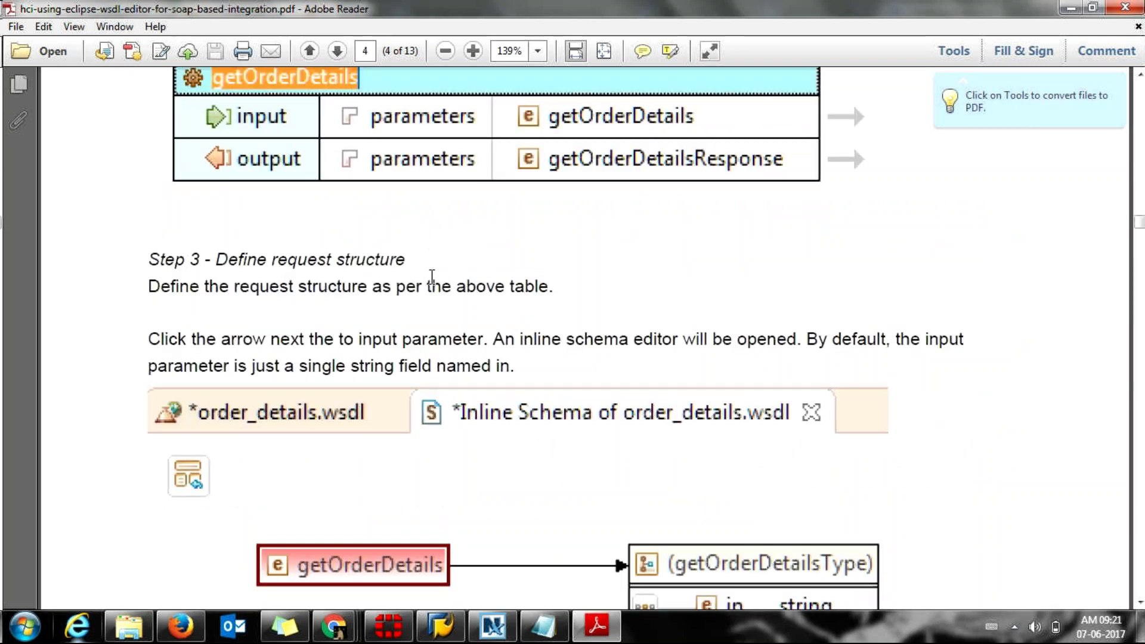
{"action": "key", "text": "alt+F4"}
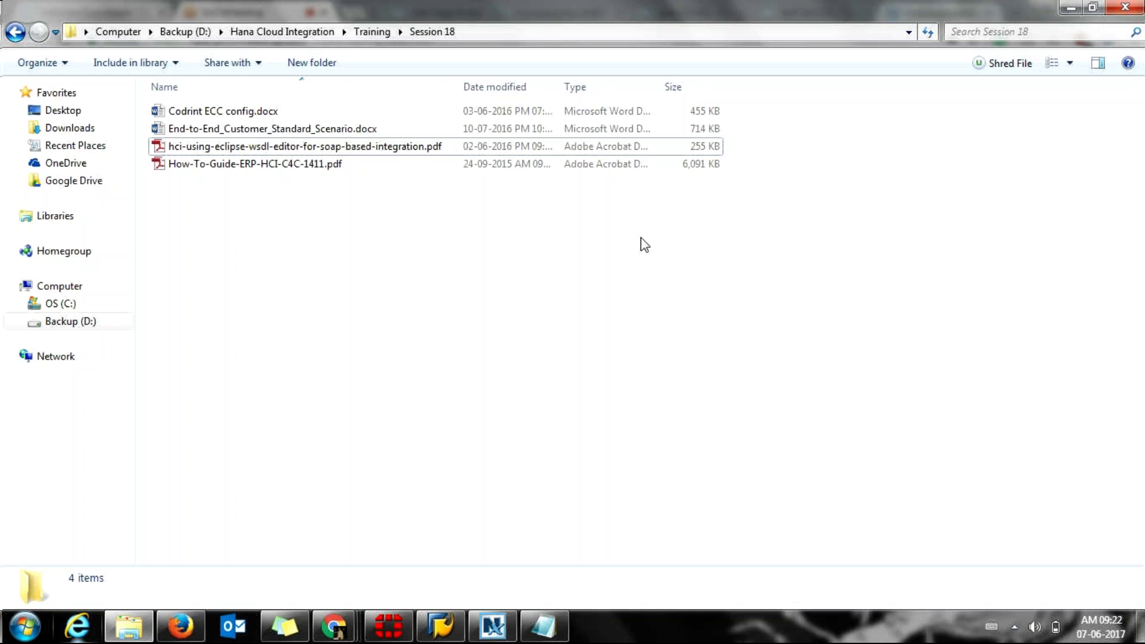
Step: Switch to the GoToMeeting page in Chrome and check the system calendar and clock and the attendees list
{"action": "key", "text": "alt+Tab"}
{"action": "key", "text": "alt+Tab"}
{"action": "key", "text": "alt+shift+Tab"}
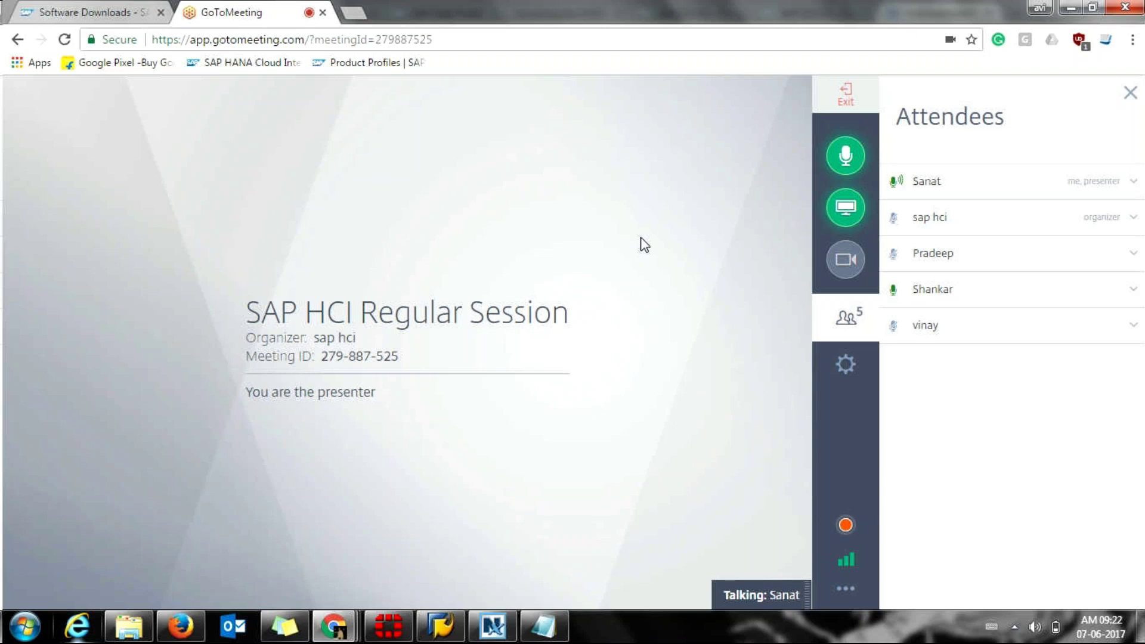
{"action": "left_click", "coordinate": [1081, 634]}
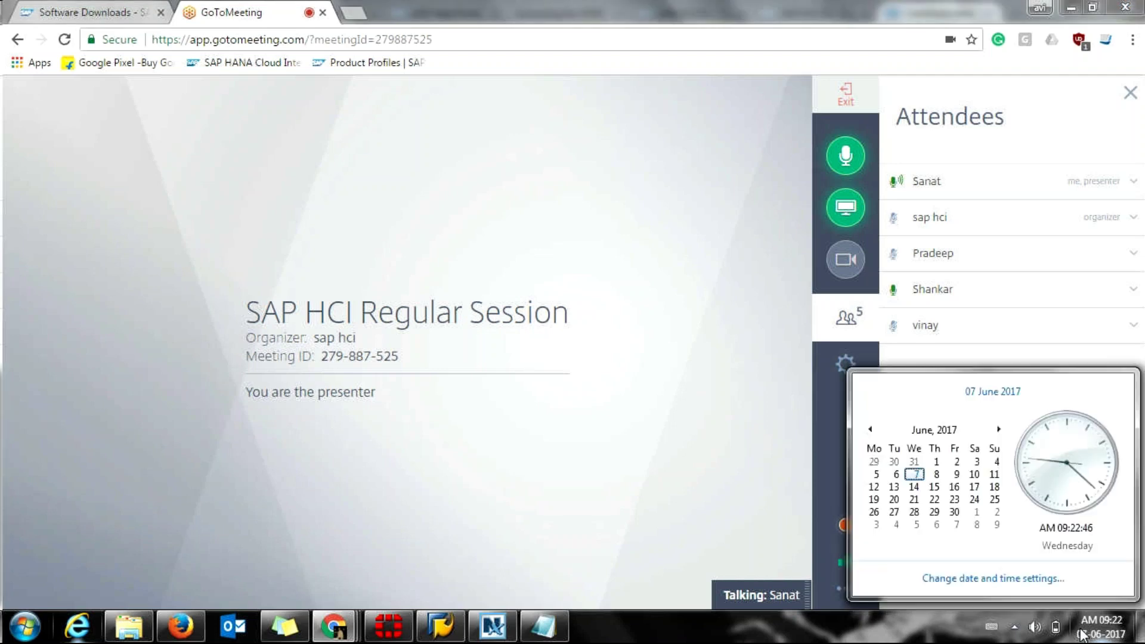
{"action": "left_click", "coordinate": [1086, 634]}
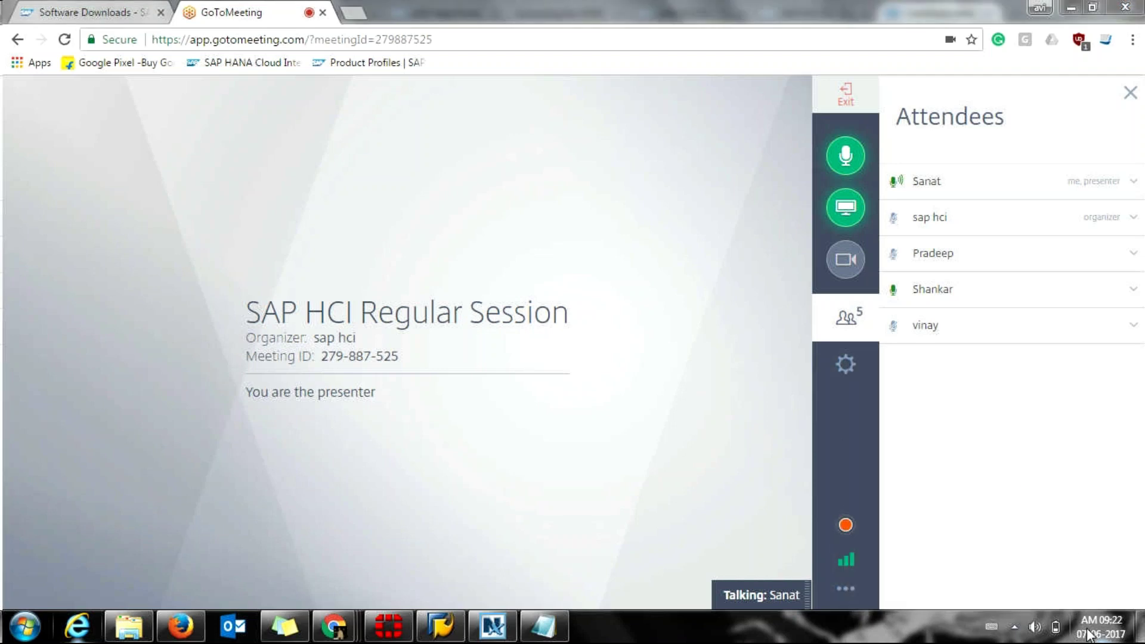
{"action": "left_click", "coordinate": [1087, 631]}
{"action": "left_click", "coordinate": [1087, 631]}
{"action": "left_click", "coordinate": [1116, 636]}
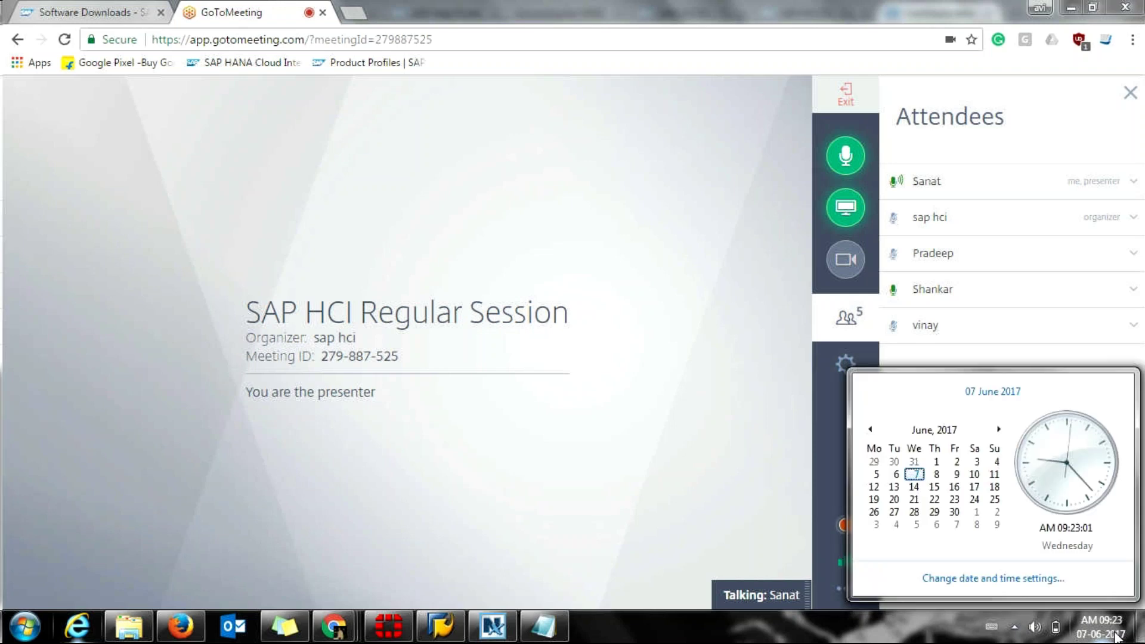
{"action": "left_click", "coordinate": [1116, 636]}
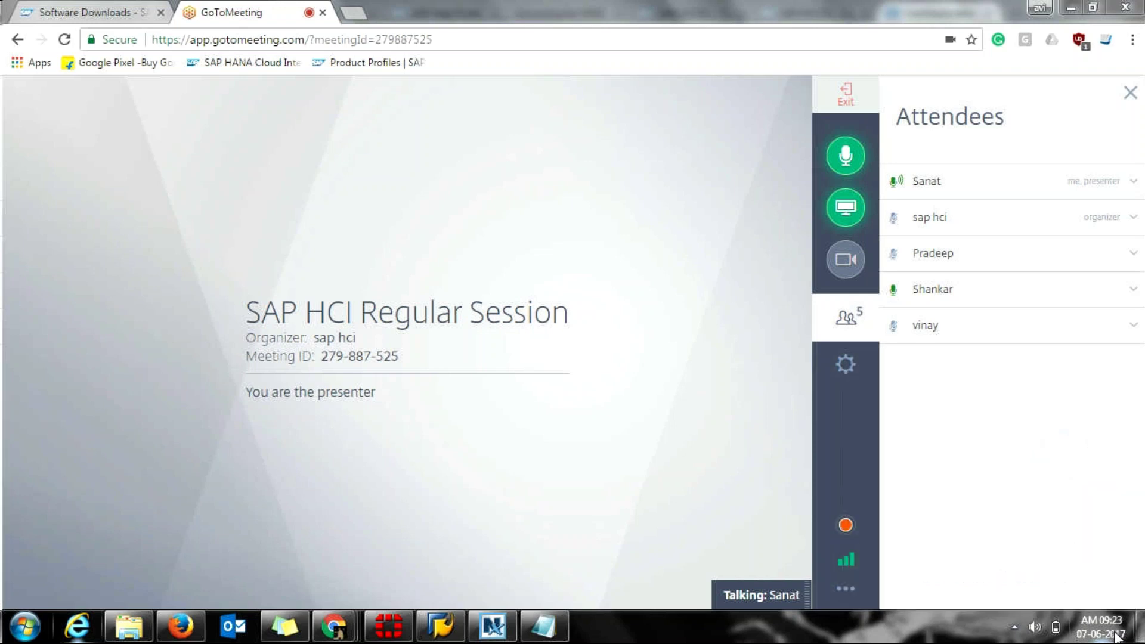
{"action": "left_click", "coordinate": [871, 339]}
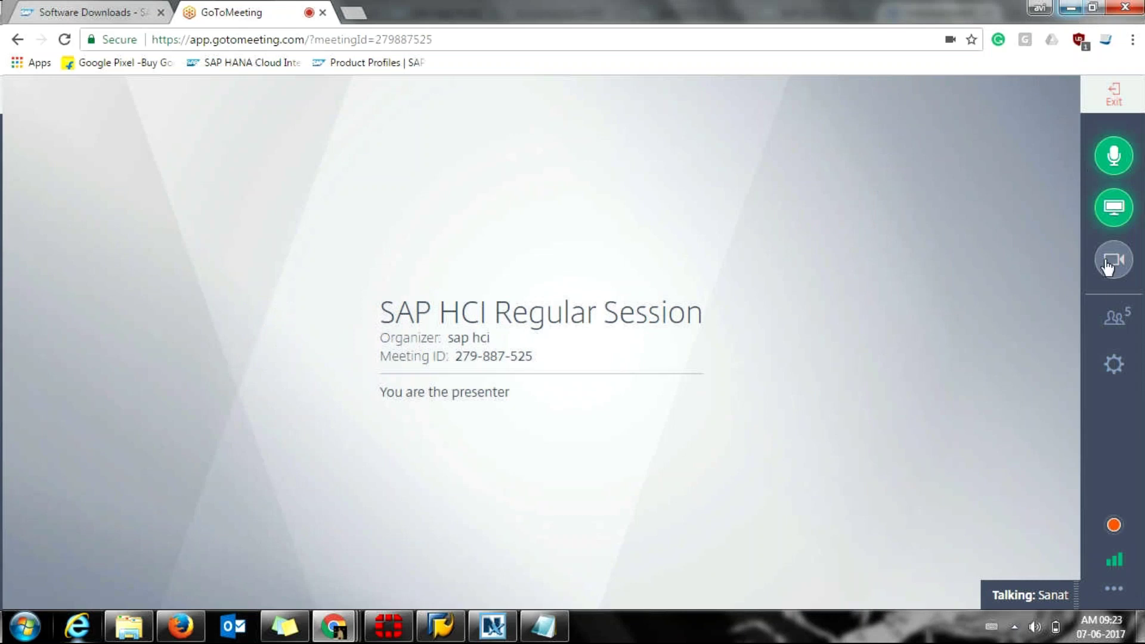
{"action": "left_click", "coordinate": [1115, 319]}
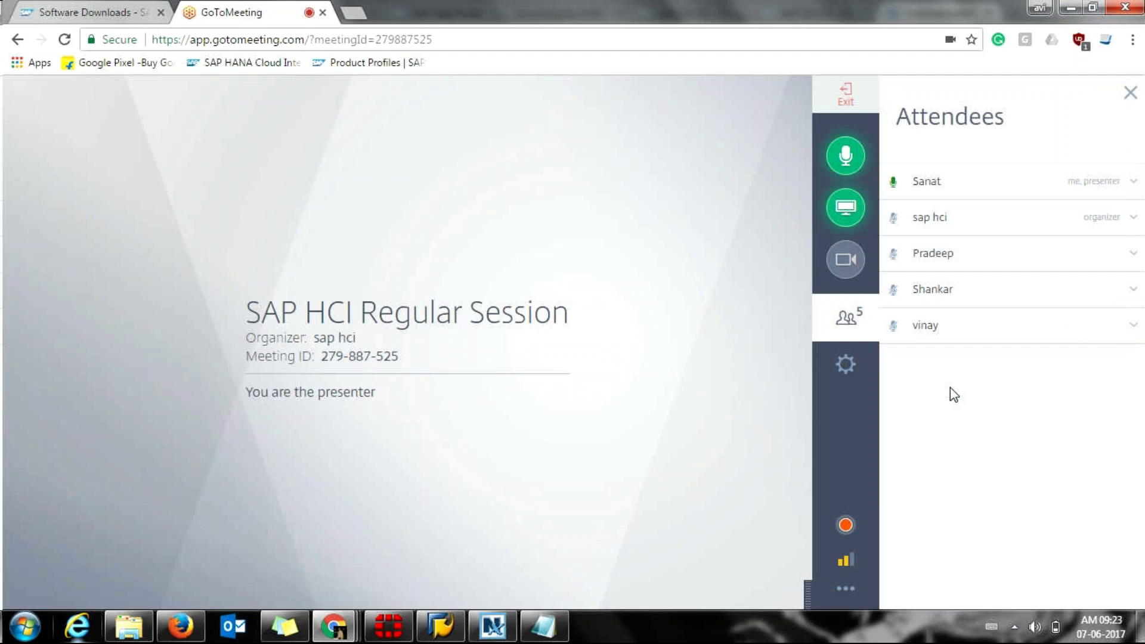
Step: Return to Windows Explorer and open SOAP (SAP RM) Adapter.docx from the Session 10 folder of Training
{"action": "left_click", "coordinate": [129, 626]}
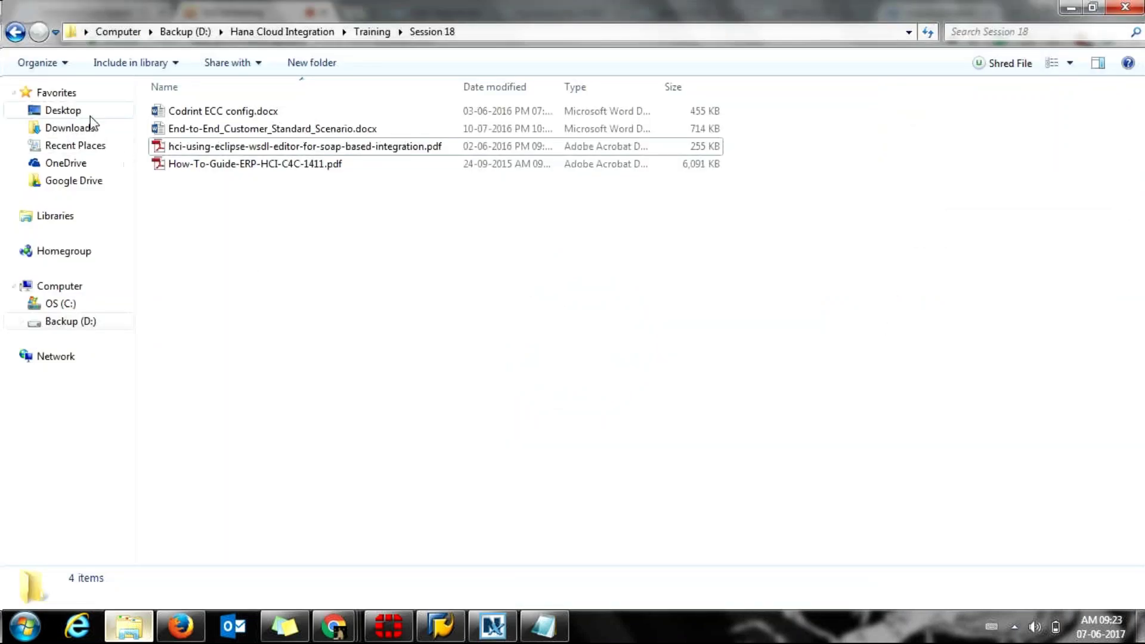
{"action": "left_click", "coordinate": [16, 32]}
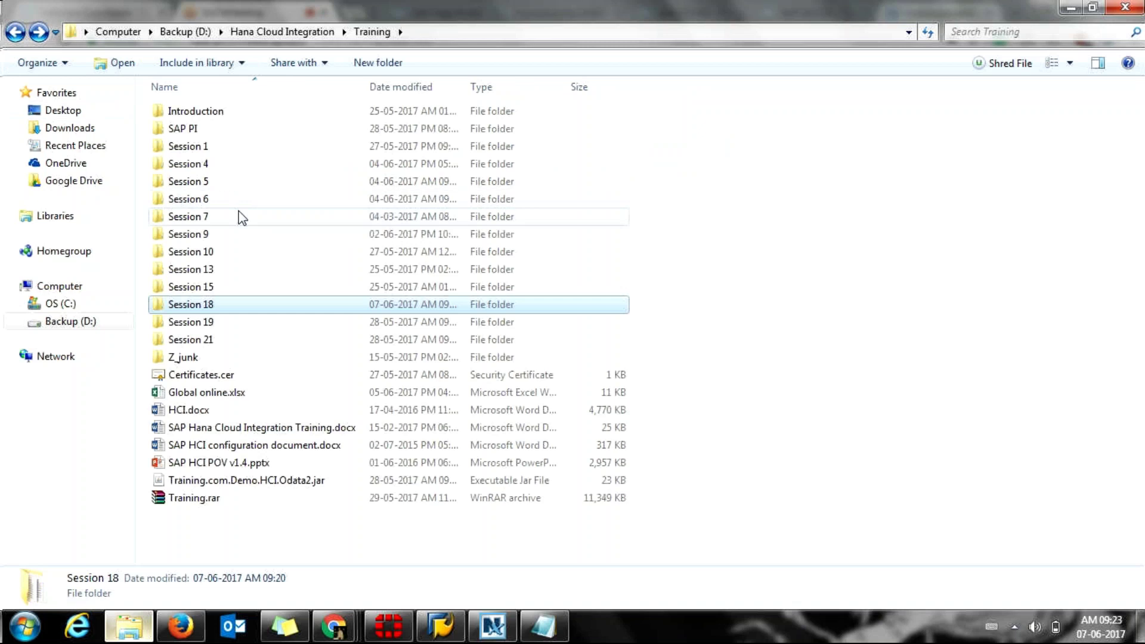
{"action": "double_click", "coordinate": [231, 252]}
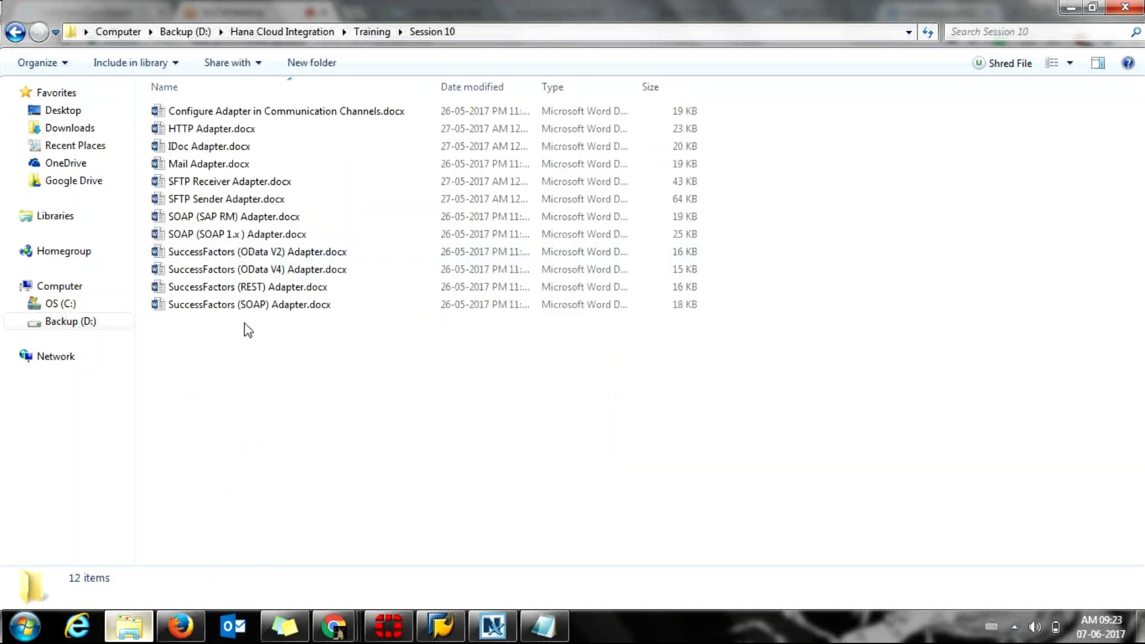
{"action": "left_click_drag", "start_coordinate": [248, 330], "coordinate": [216, 316]}
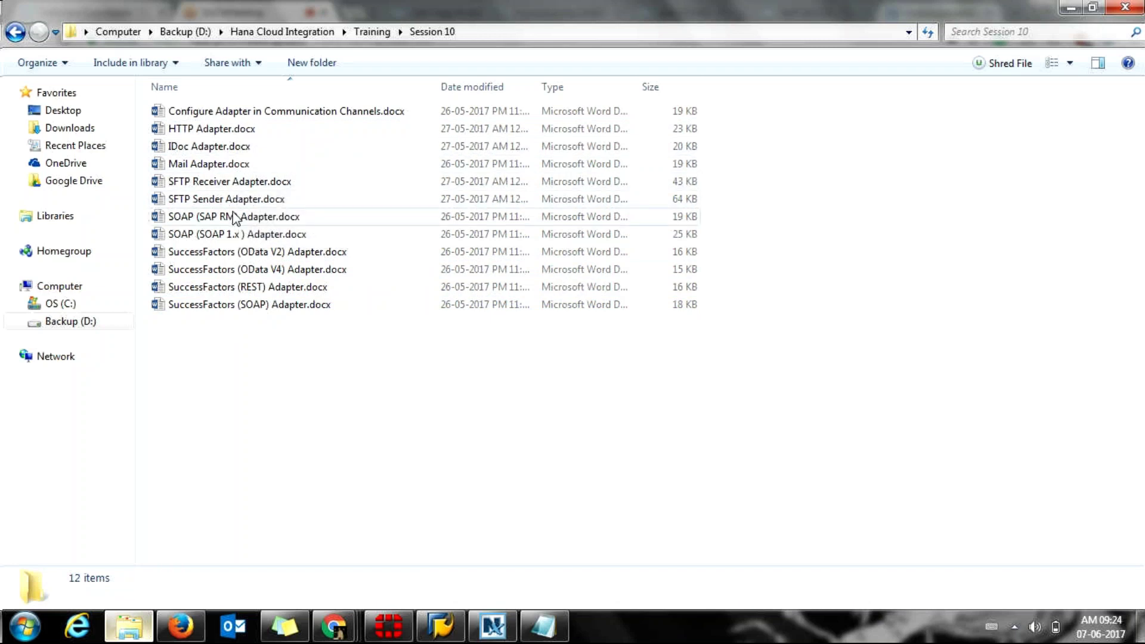
{"action": "left_click", "coordinate": [243, 223]}
{"action": "double_click", "coordinate": [242, 223]}
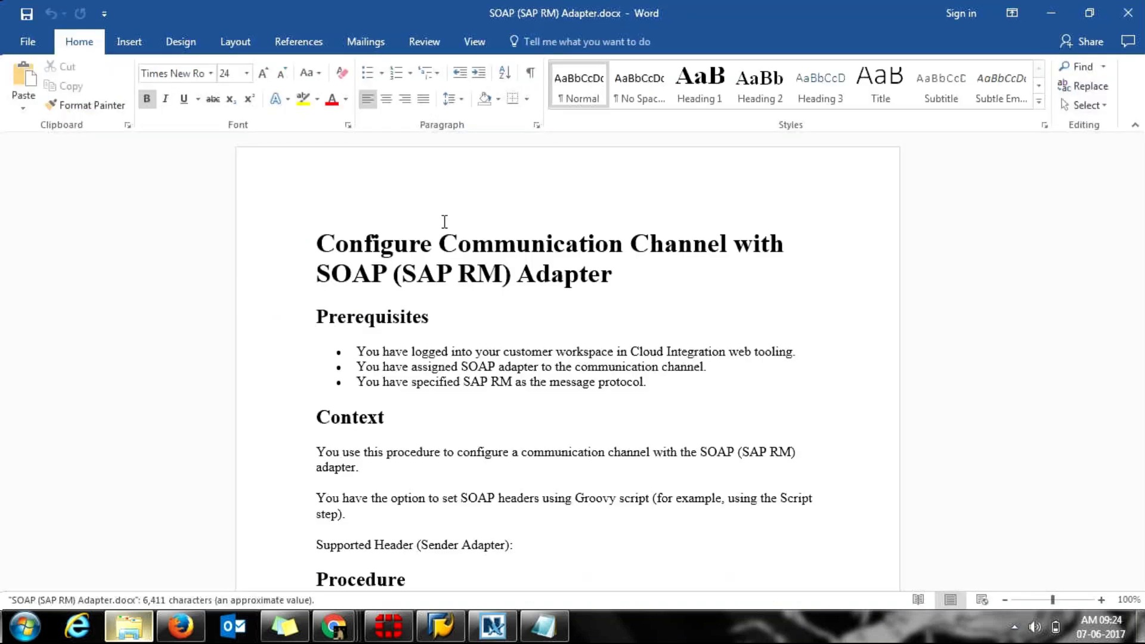
Step: Read through the SOAP (SAP RM) adapter procedure and its parameter tables to the end of the document
{"action": "left_click", "coordinate": [632, 439]}
{"action": "key", "text": "Down"}
{"action": "key", "text": "Down"}
{"action": "key", "text": "Down"}
{"action": "key", "text": "Down"}
{"action": "key", "text": "Down"}
{"action": "key", "text": "Down"}
{"action": "key", "text": "Down"}
{"action": "key", "text": "Down"}
{"action": "key", "text": "Down"}
{"action": "key", "text": "Down"}
{"action": "key", "text": "Down"}
{"action": "key", "text": "Down"}
{"action": "key", "text": "Down"}
{"action": "key", "text": "Down"}
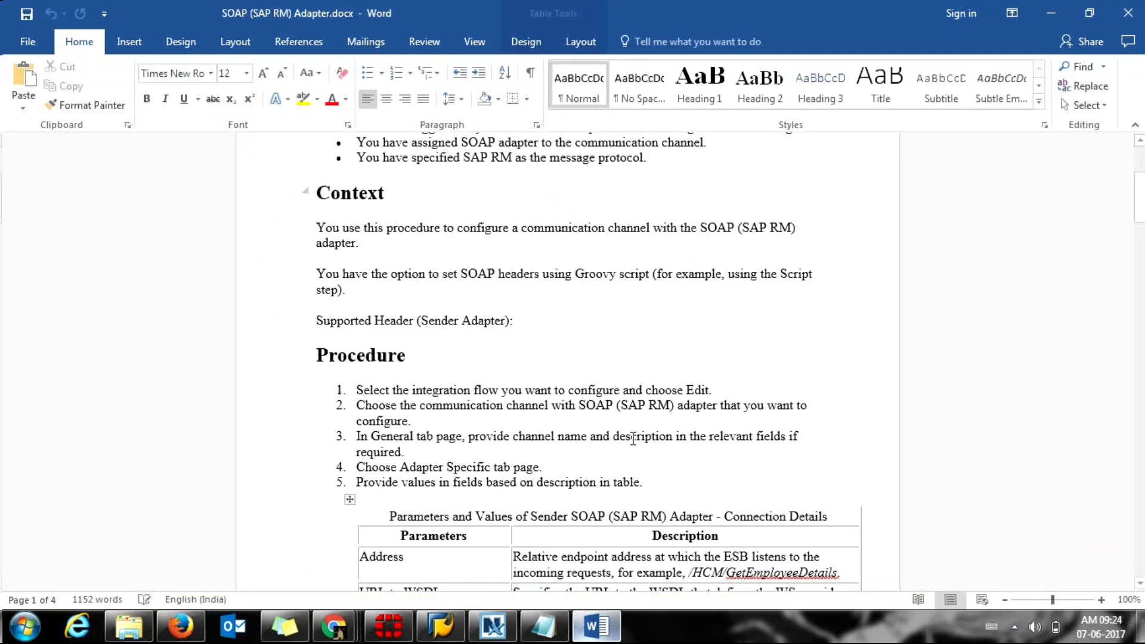
{"action": "key", "text": "Down"}
{"action": "key", "text": "Down"}
{"action": "key", "text": "Down"}
{"action": "key", "text": "ctrl+Right"}
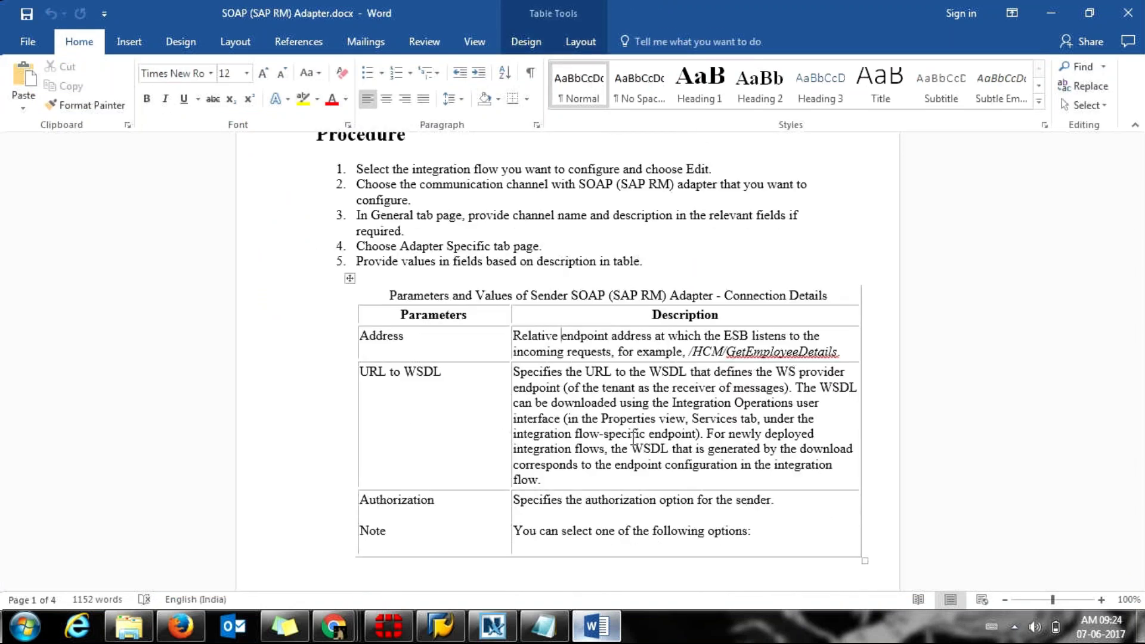
{"action": "key", "text": "Page_Down"}
{"action": "key", "text": "Page_Down"}
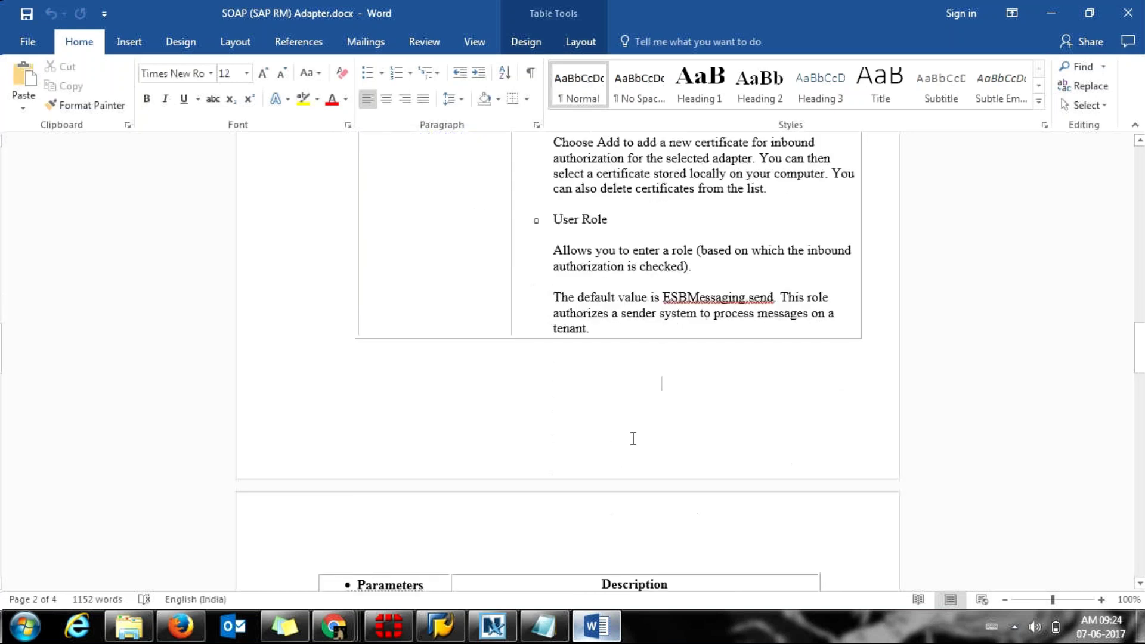
{"action": "key", "text": "Down"}
{"action": "key", "text": "Down"}
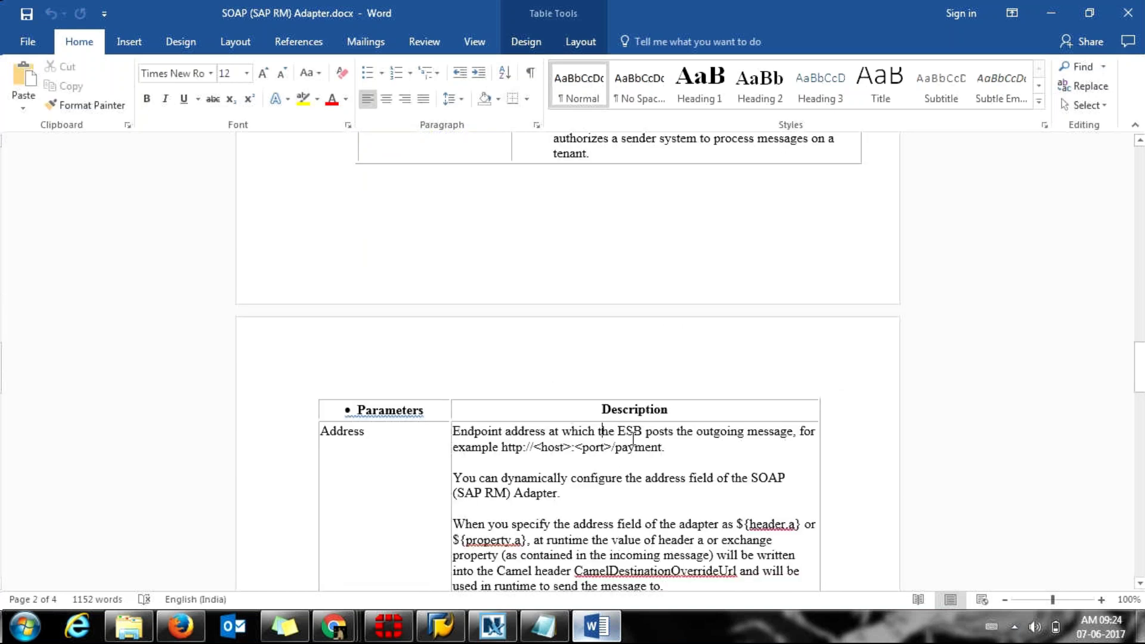
{"action": "scroll", "coordinate": [633, 439], "scroll_direction": "down", "scroll_amount": 1}
{"action": "key", "text": "ctrl+End"}
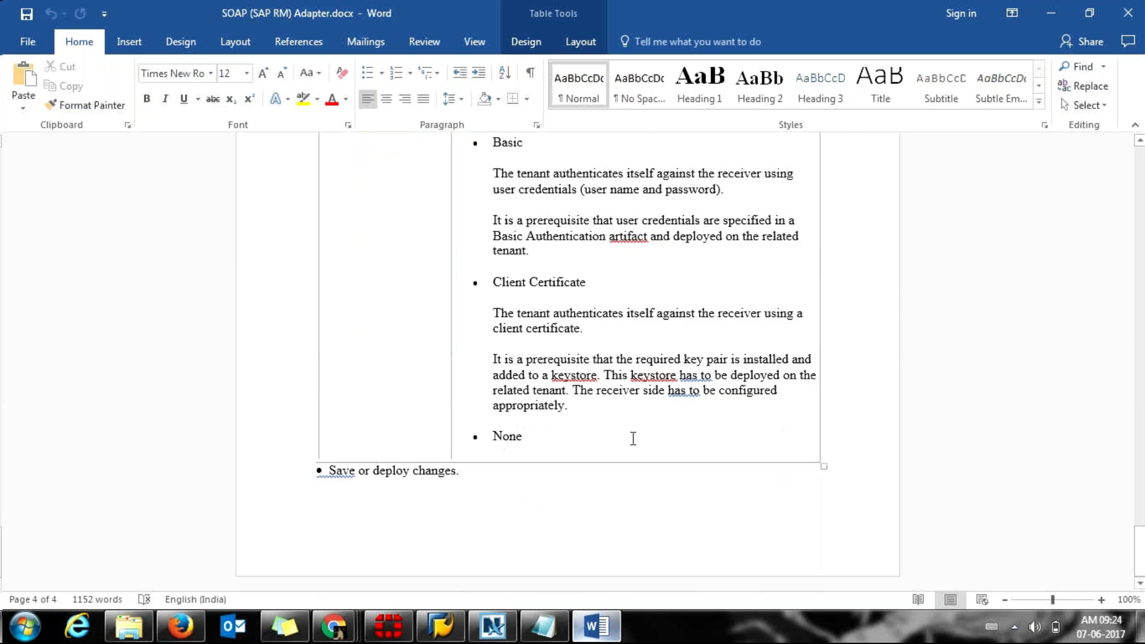
Step: Review the second parameter table upward from Authentication to URL to WSDL, return to the document's beginning and close it
{"action": "scroll", "coordinate": [634, 439], "scroll_direction": "up", "scroll_amount": 7}
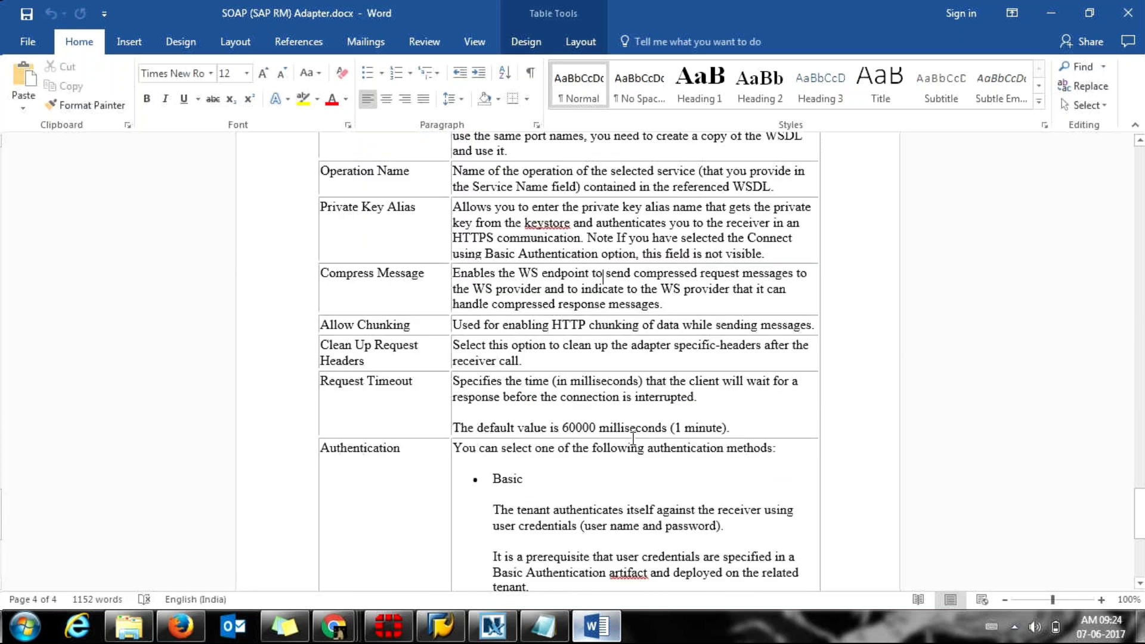
{"action": "scroll", "coordinate": [633, 440], "scroll_direction": "up", "scroll_amount": 2}
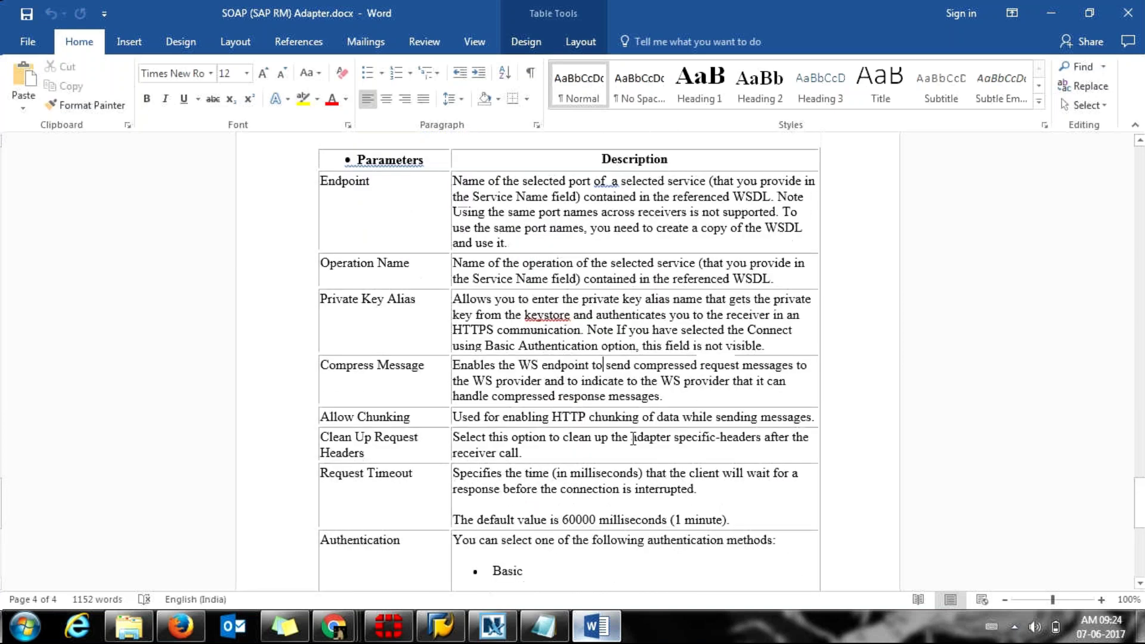
{"action": "scroll", "coordinate": [633, 439], "scroll_direction": "up", "scroll_amount": 1}
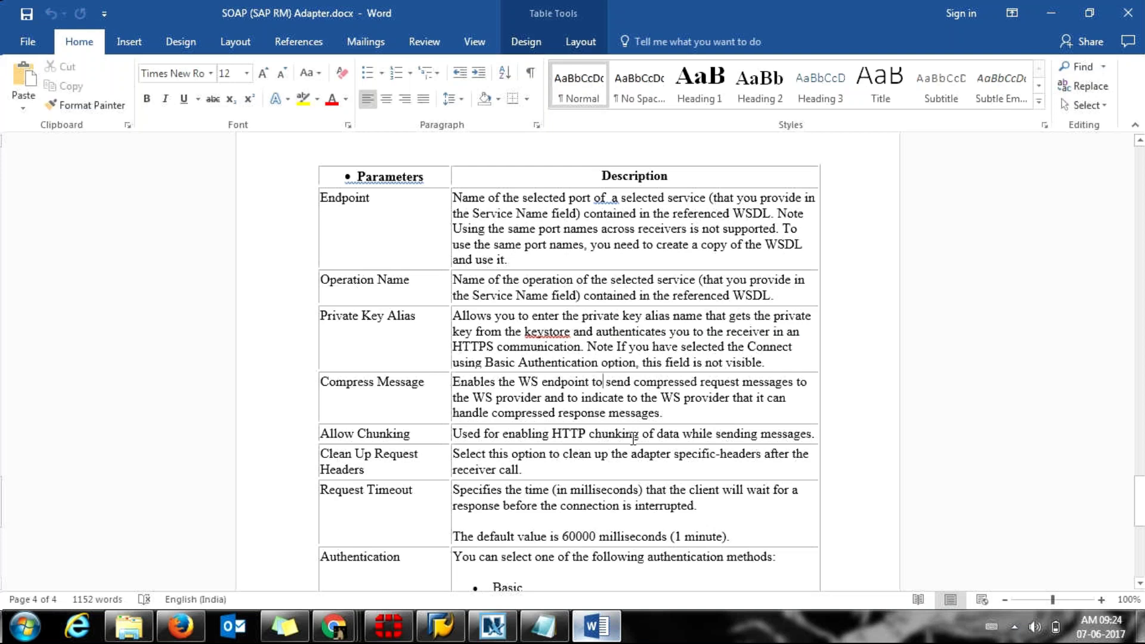
{"action": "scroll", "coordinate": [634, 440], "scroll_direction": "up", "scroll_amount": 5}
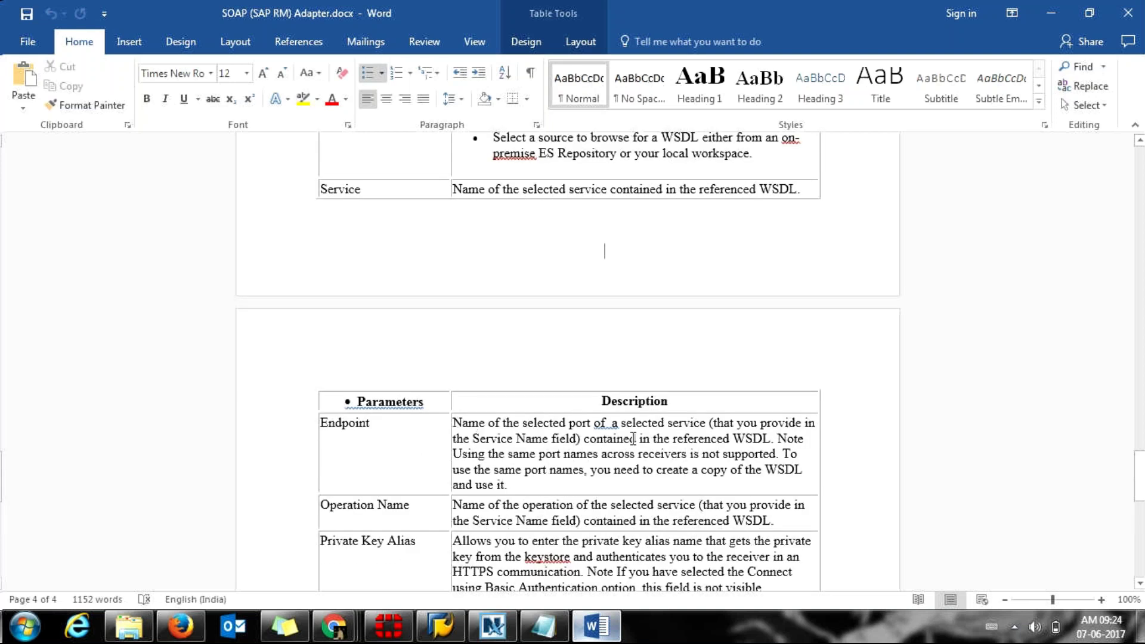
{"action": "scroll", "coordinate": [634, 440], "scroll_direction": "up", "scroll_amount": 5}
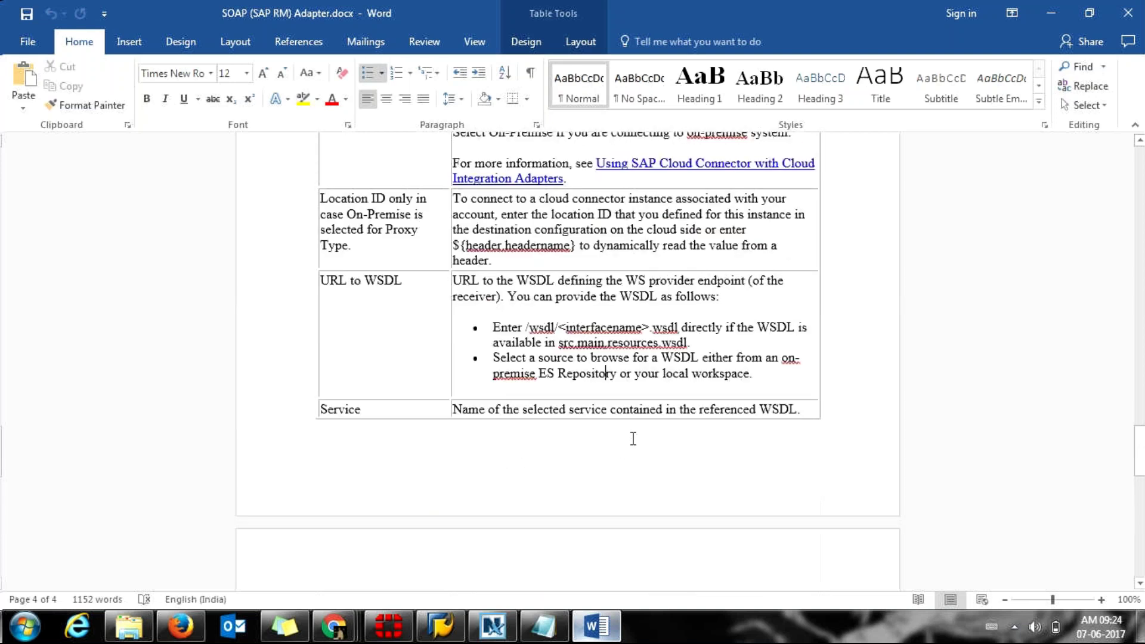
{"action": "key", "text": "ctrl+Home"}
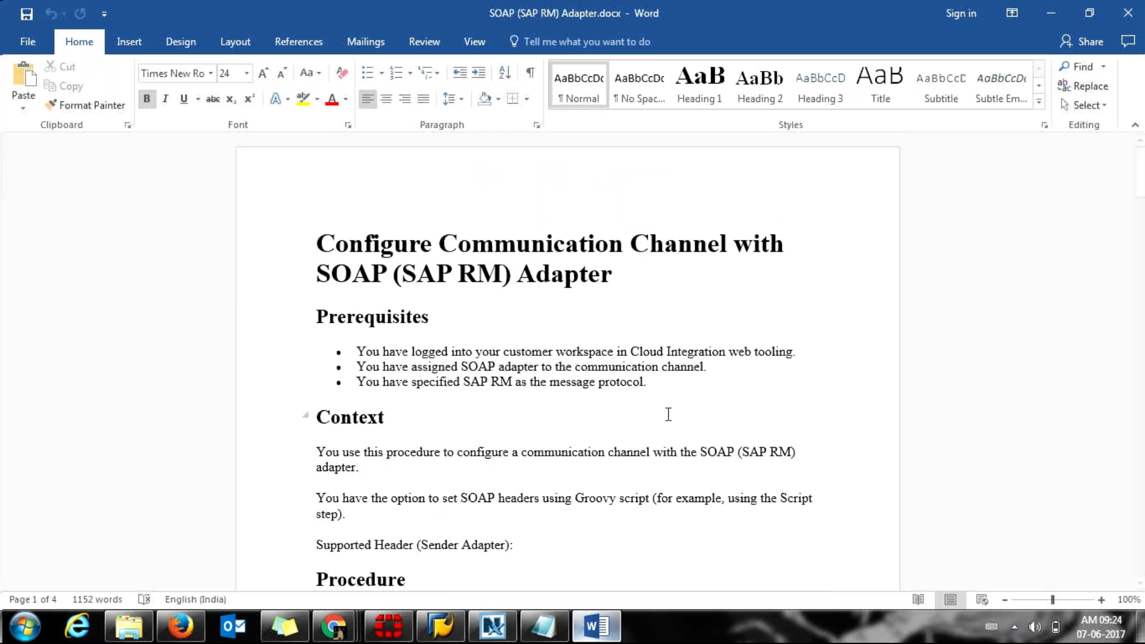
{"action": "key", "text": "alt+F4"}
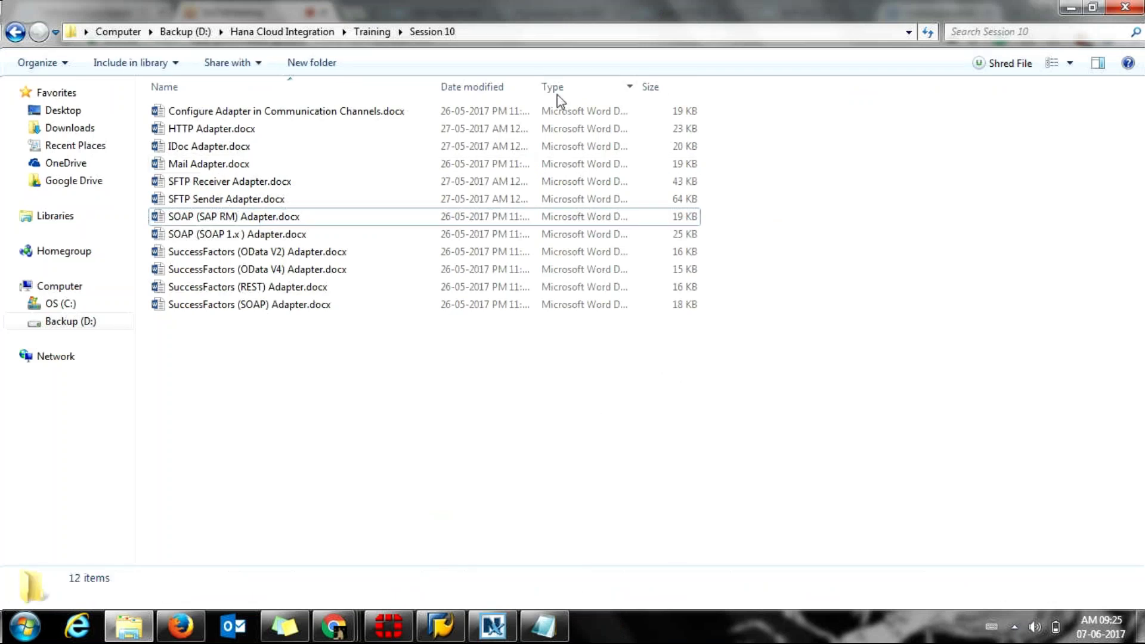
Step: Fit the Date modified and Type columns of the Session 10 folder to their contents and clear the file selection
{"action": "double_click", "coordinate": [536, 95]}
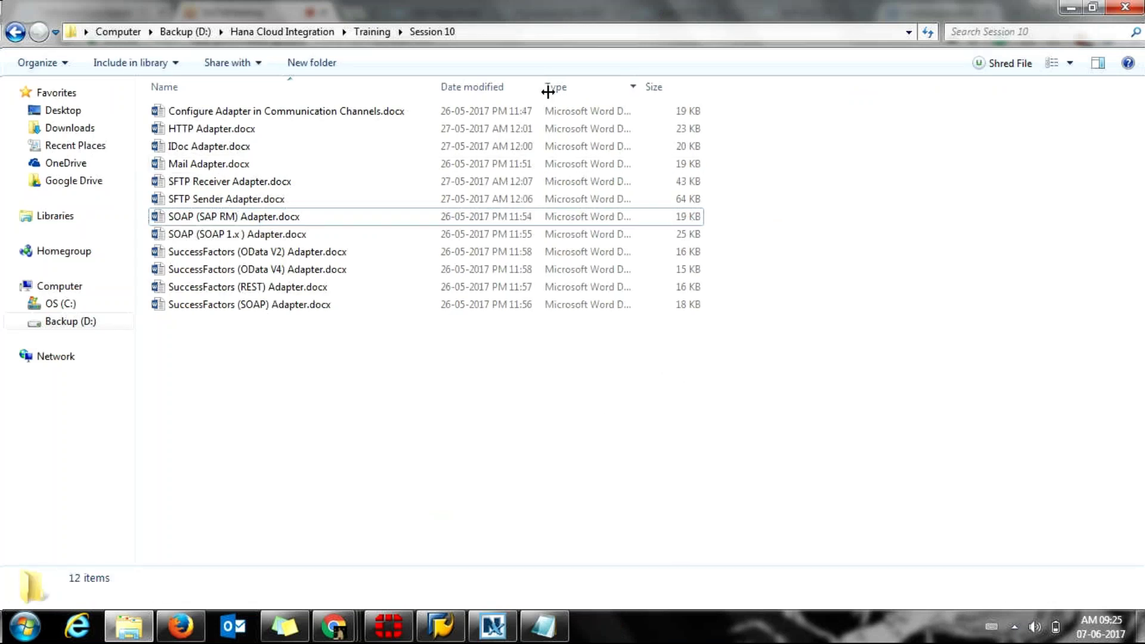
{"action": "double_click", "coordinate": [637, 93]}
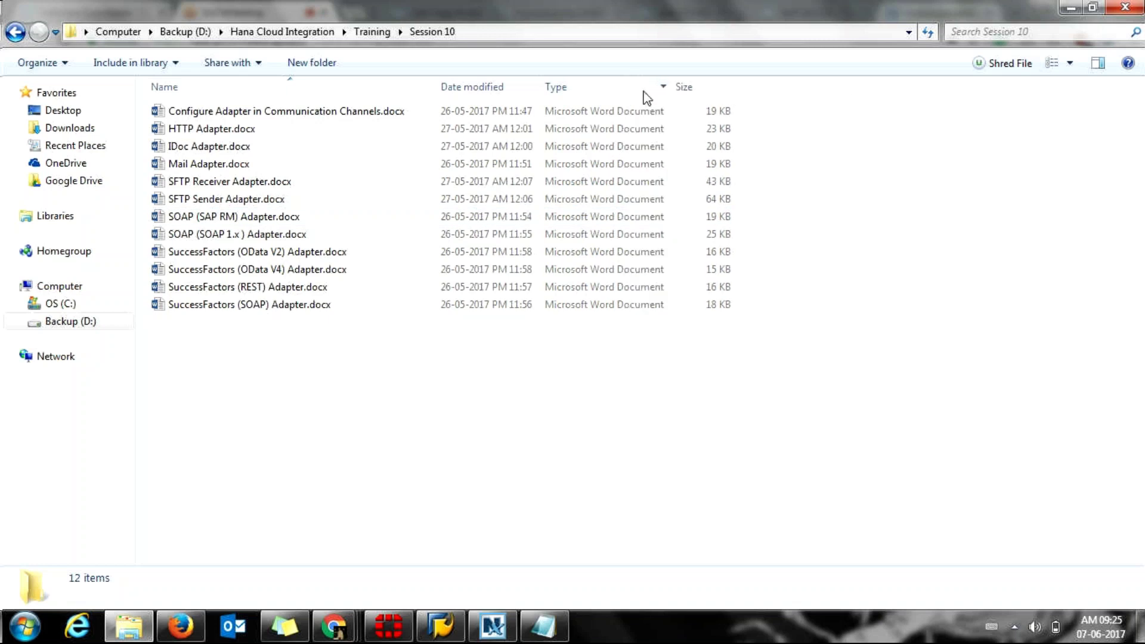
{"action": "left_click", "coordinate": [346, 411]}
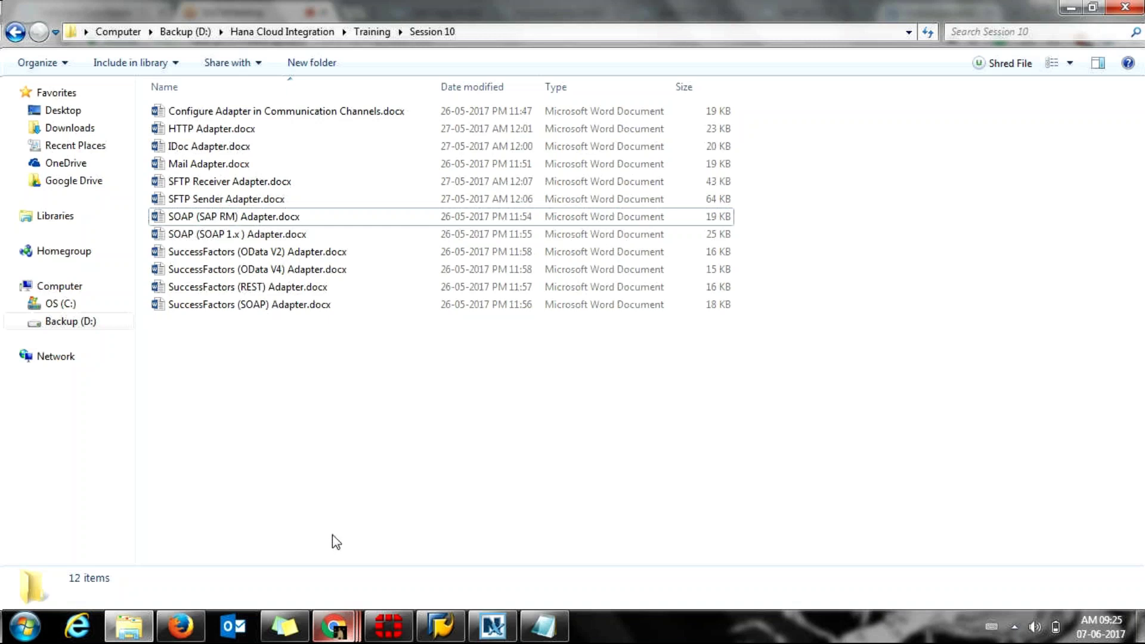
Step: Switch to the GoToMeeting window in Chrome to view the attendees list
{"action": "left_click", "coordinate": [333, 637]}
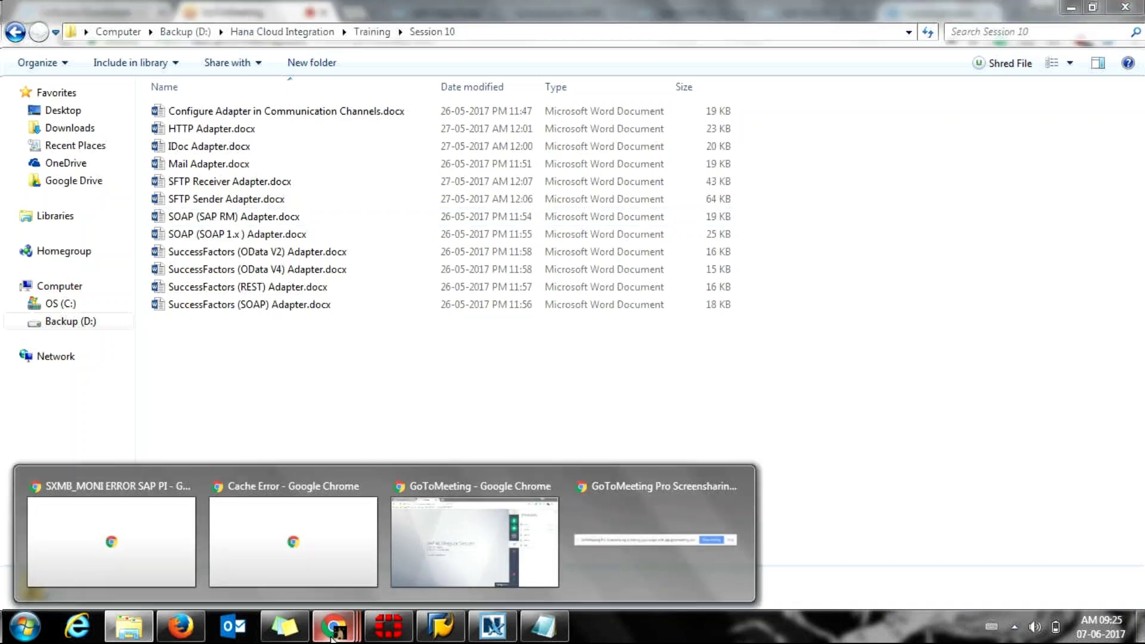
{"action": "mouse_move", "coordinate": [423, 580]}
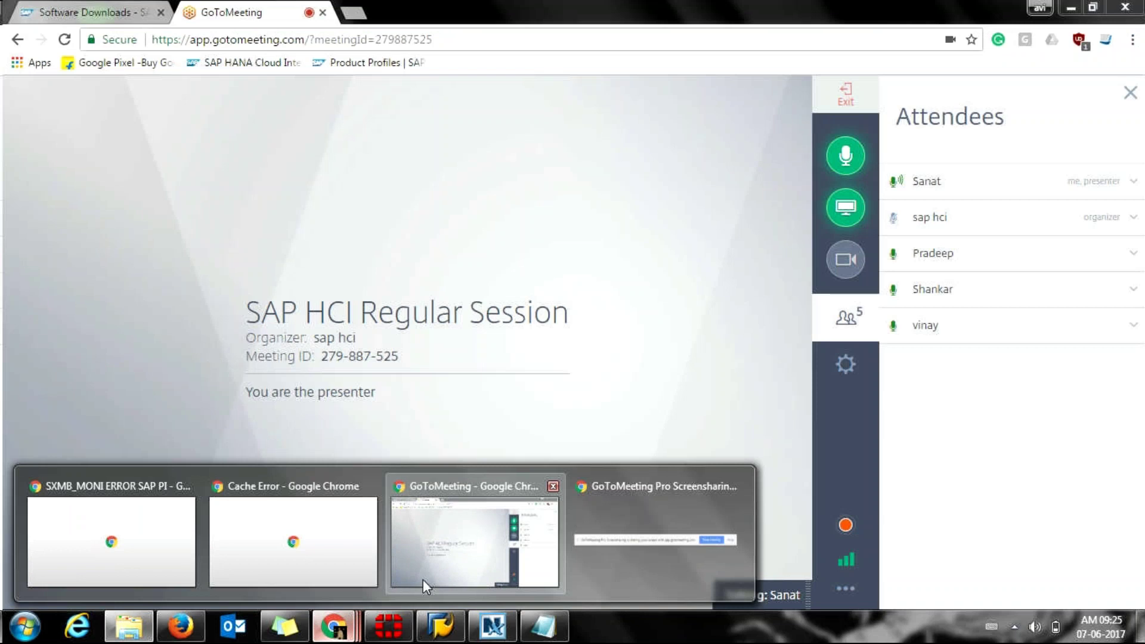
{"action": "left_click", "coordinate": [423, 579]}
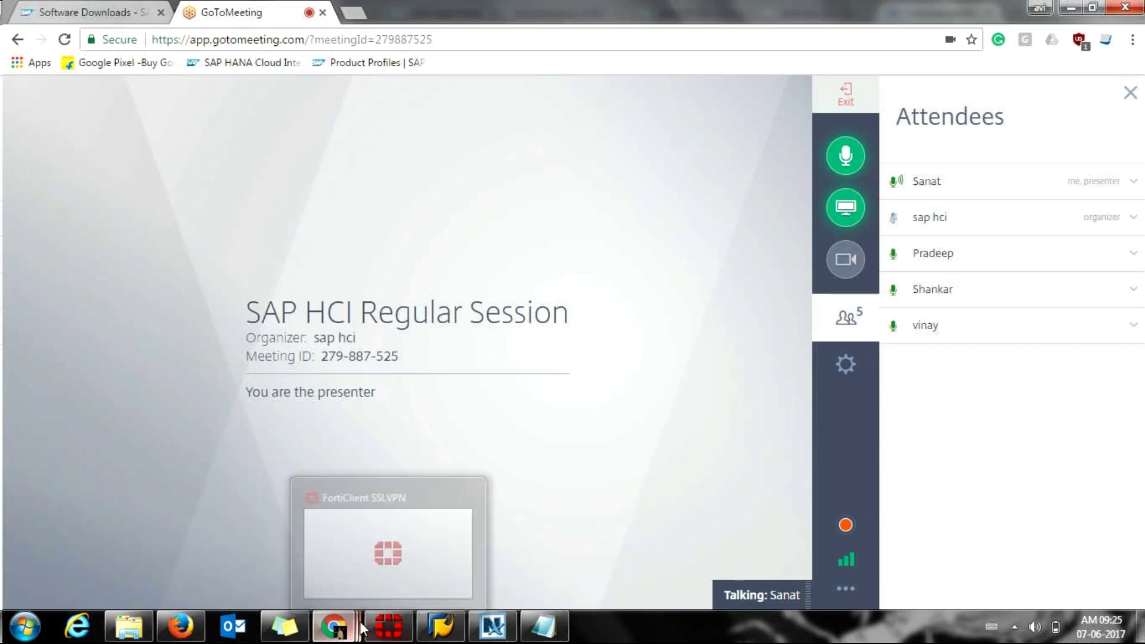
{"action": "mouse_move", "coordinate": [343, 637]}
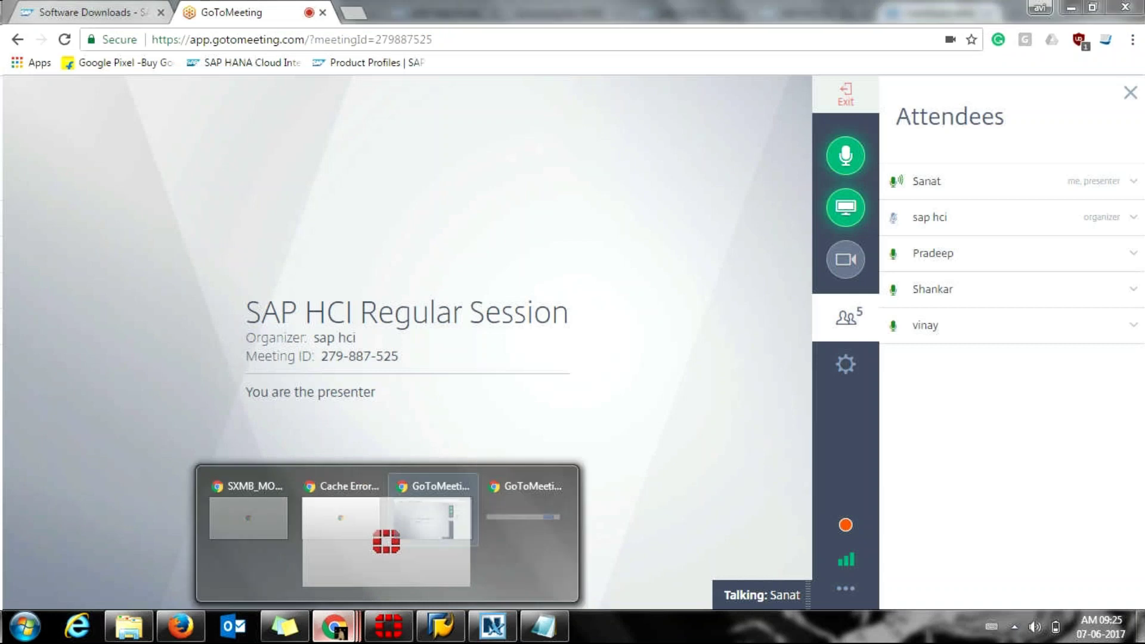
Step: Start Eclipse from its desktop shortcut, allow the file to run and accept the proposed workspace directory
{"action": "left_click", "coordinate": [525, 634]}
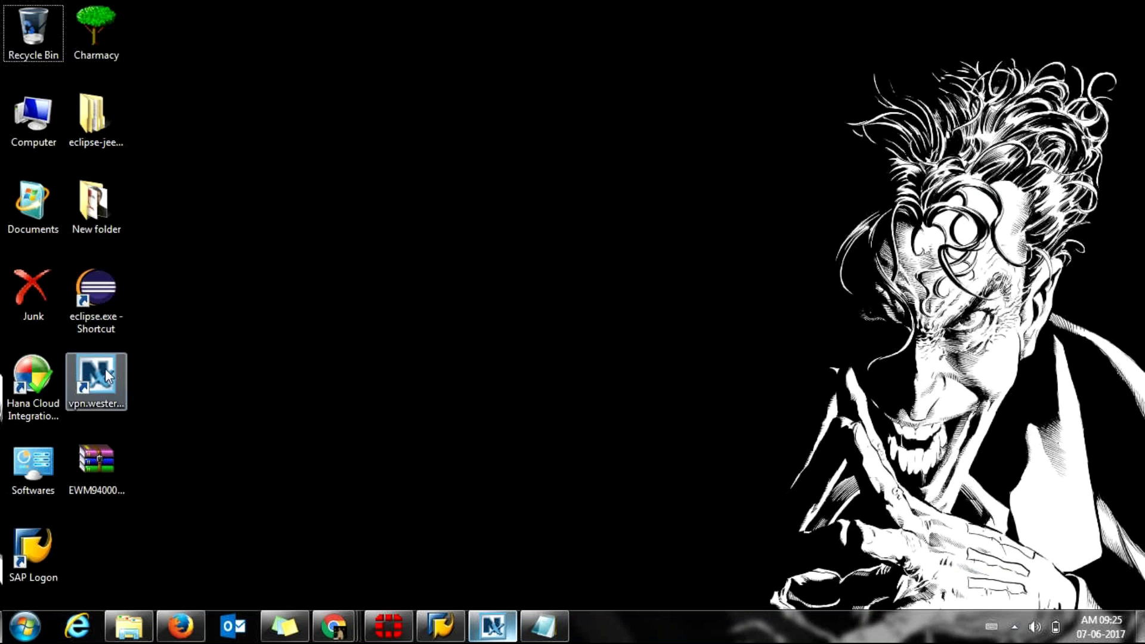
{"action": "double_click", "coordinate": [108, 333]}
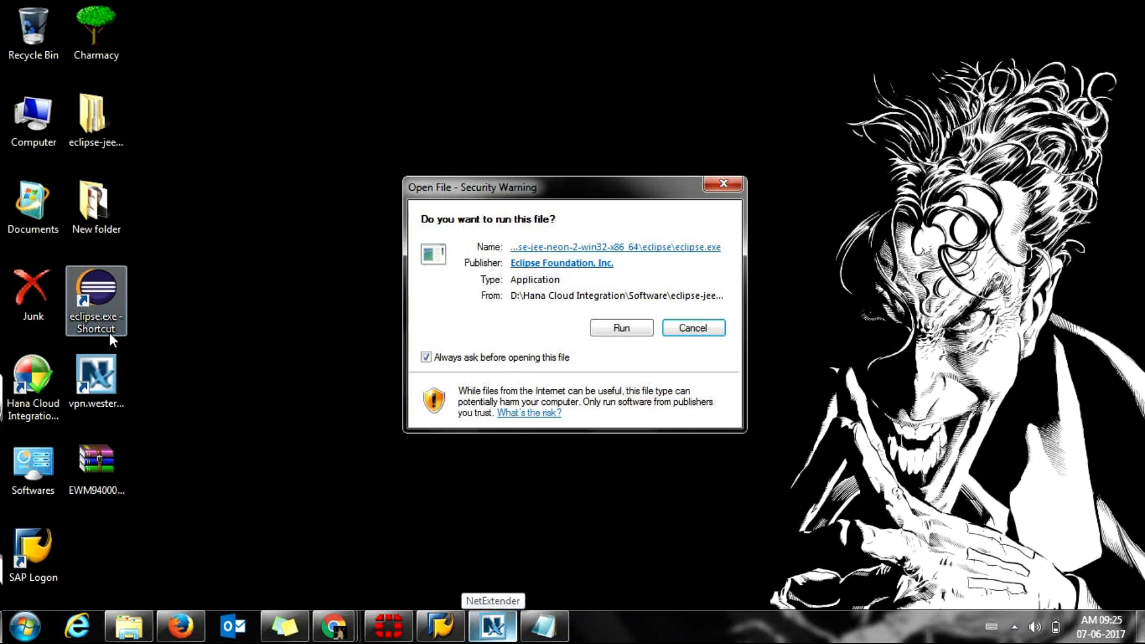
{"action": "left_click", "coordinate": [620, 326]}
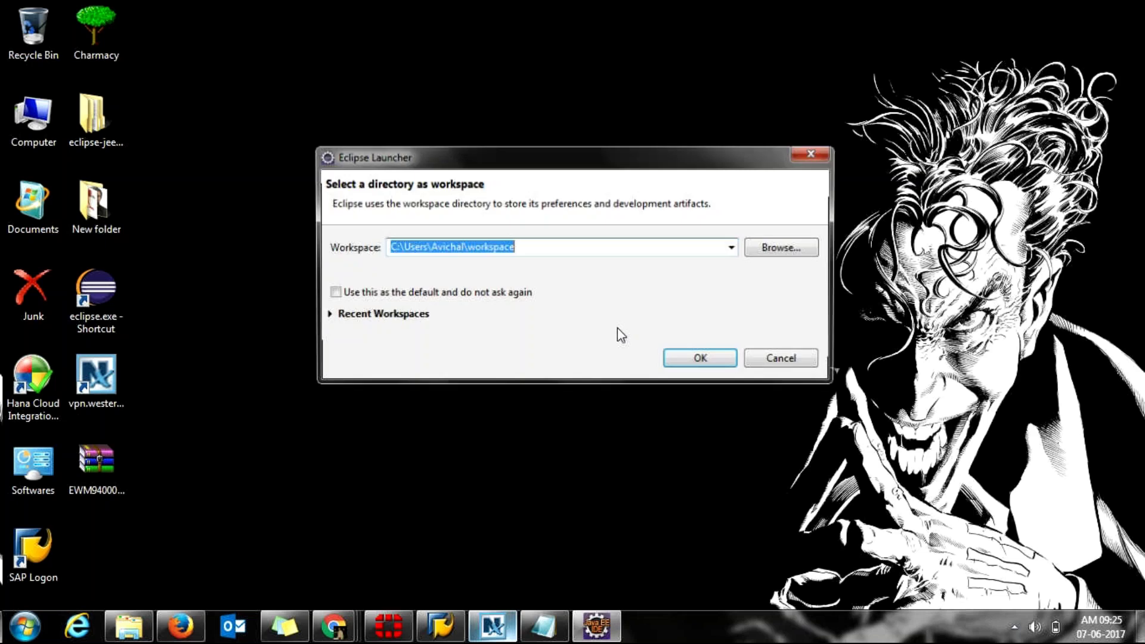
{"action": "left_click", "coordinate": [710, 362]}
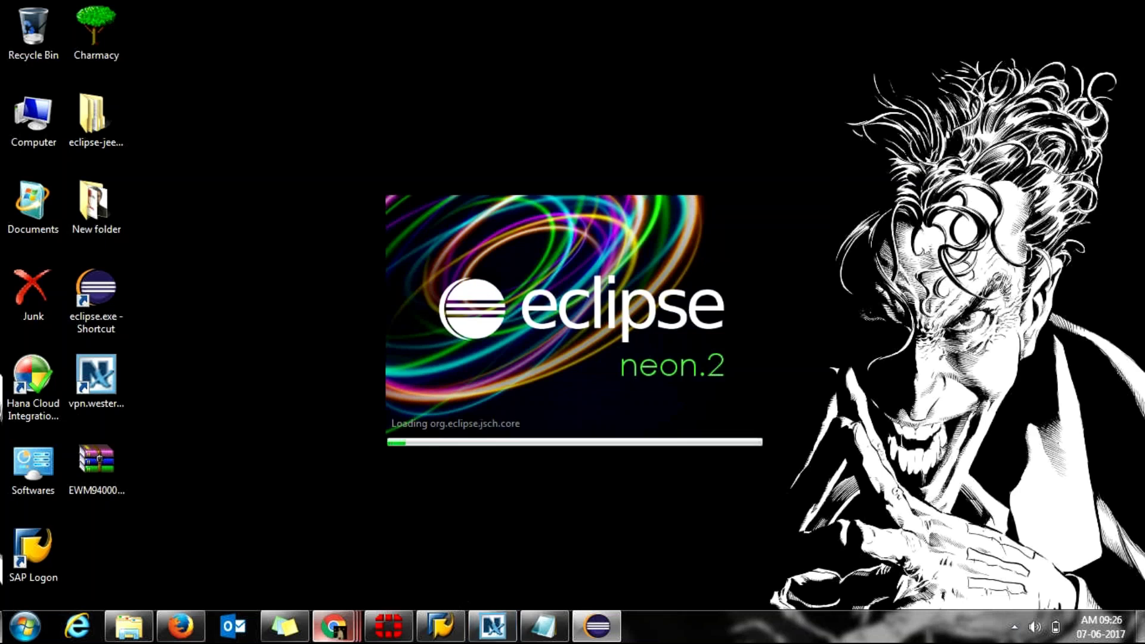
Step: Switch to the GoToMeeting window in Chrome to check the attendees and look at the Software Downloads page
{"action": "mouse_move", "coordinate": [344, 636]}
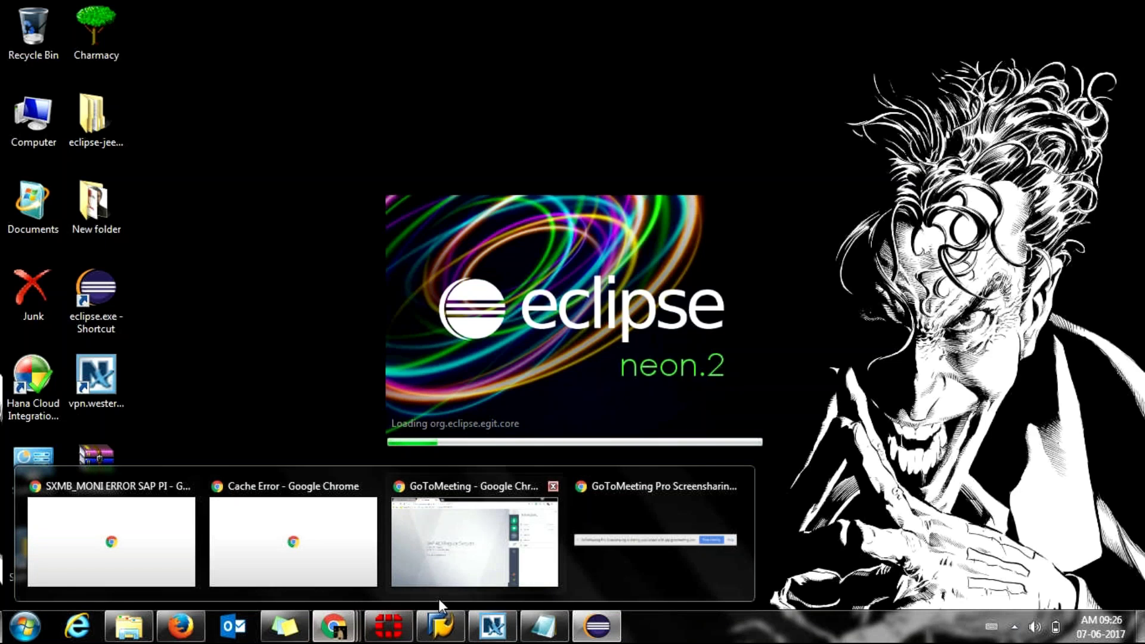
{"action": "mouse_move", "coordinate": [450, 588]}
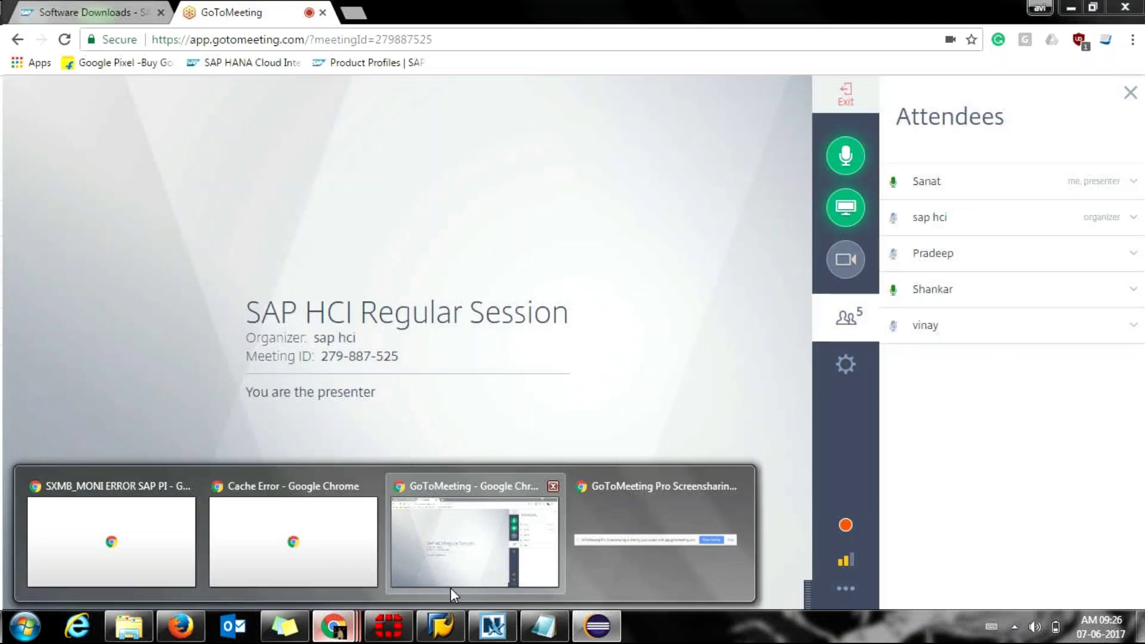
{"action": "left_click", "coordinate": [450, 588]}
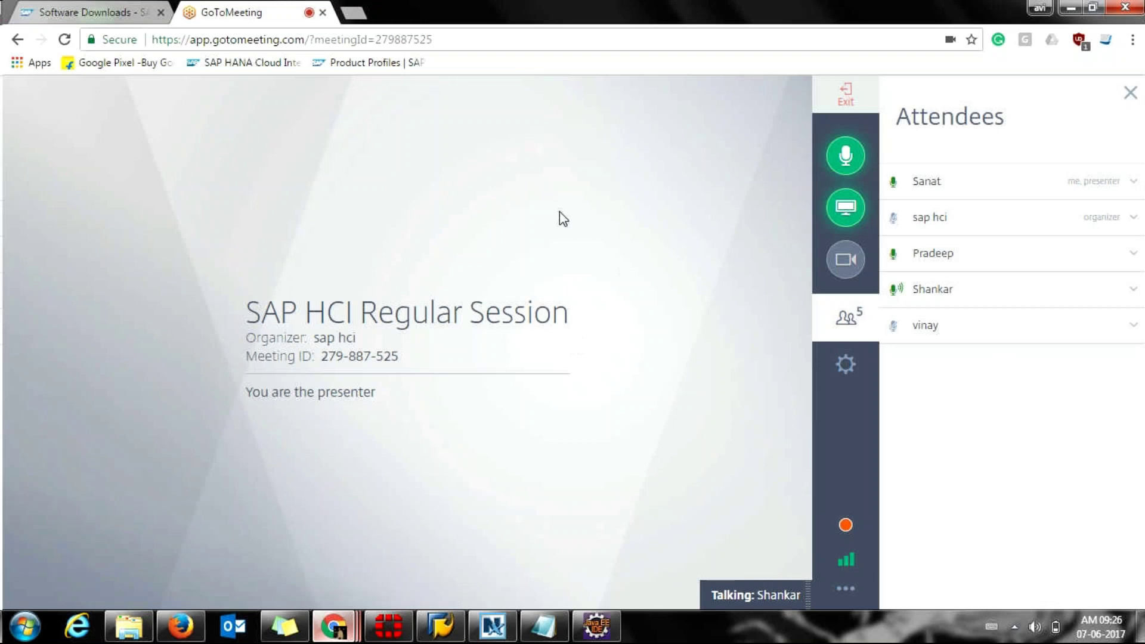
{"action": "left_click", "coordinate": [160, 8]}
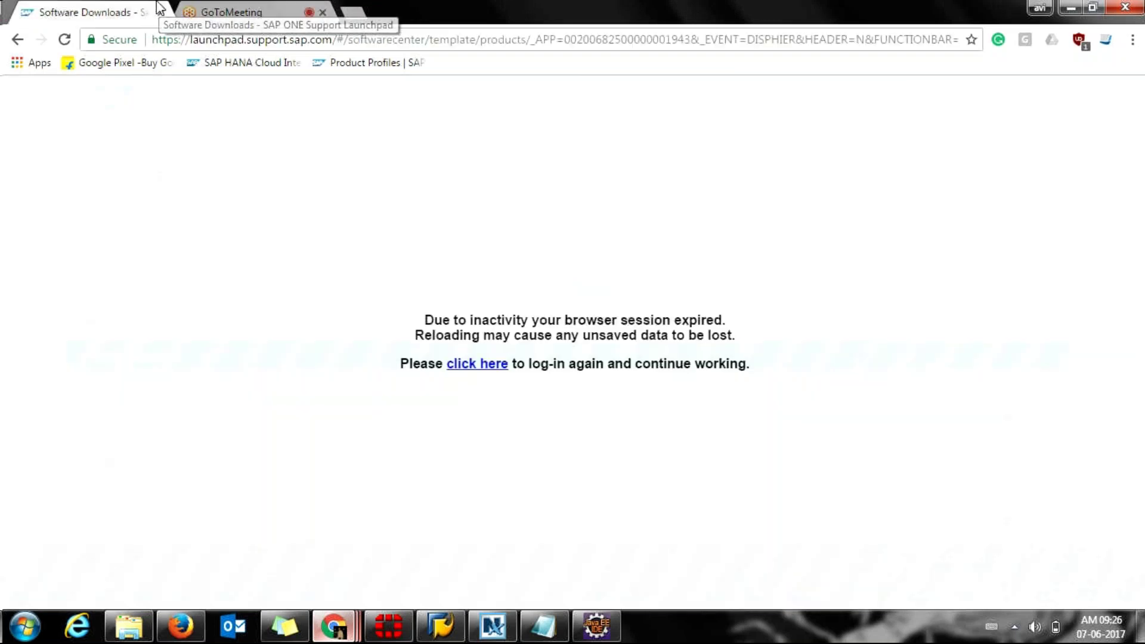
{"action": "left_click", "coordinate": [183, 12]}
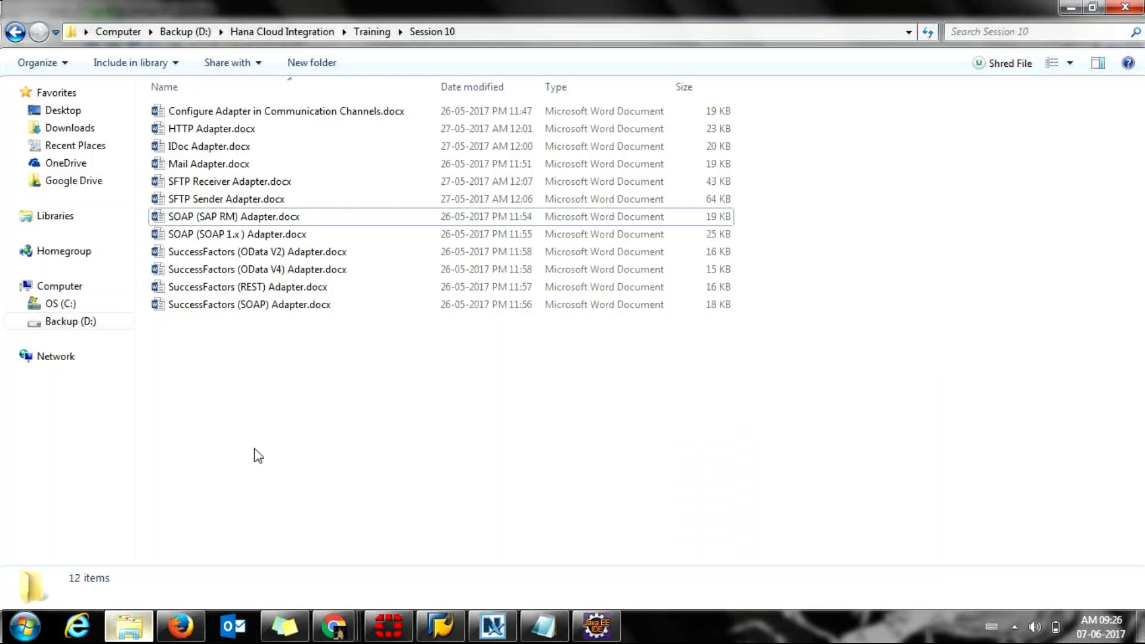
Step: Leave the Session 10 folder, open "3. Transports in HCI.docx" and read its steps as far as the Node Explorer picture
{"action": "key", "text": "BackSpace"}
{"action": "key", "text": "Down"}
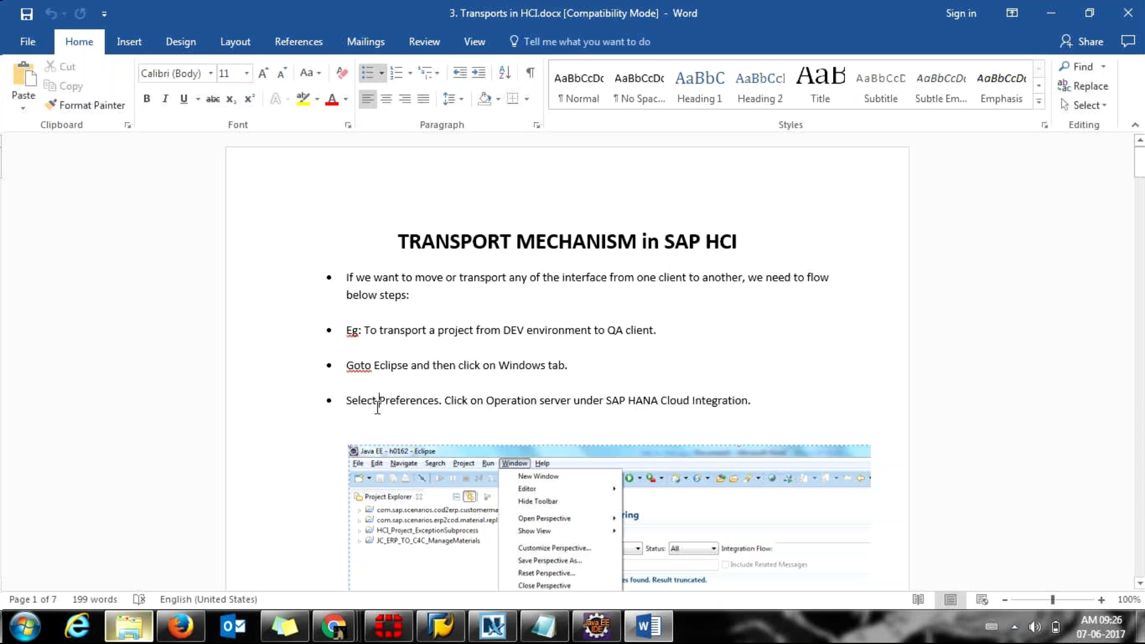
{"action": "scroll", "coordinate": [377, 407], "scroll_direction": "down", "scroll_amount": 3}
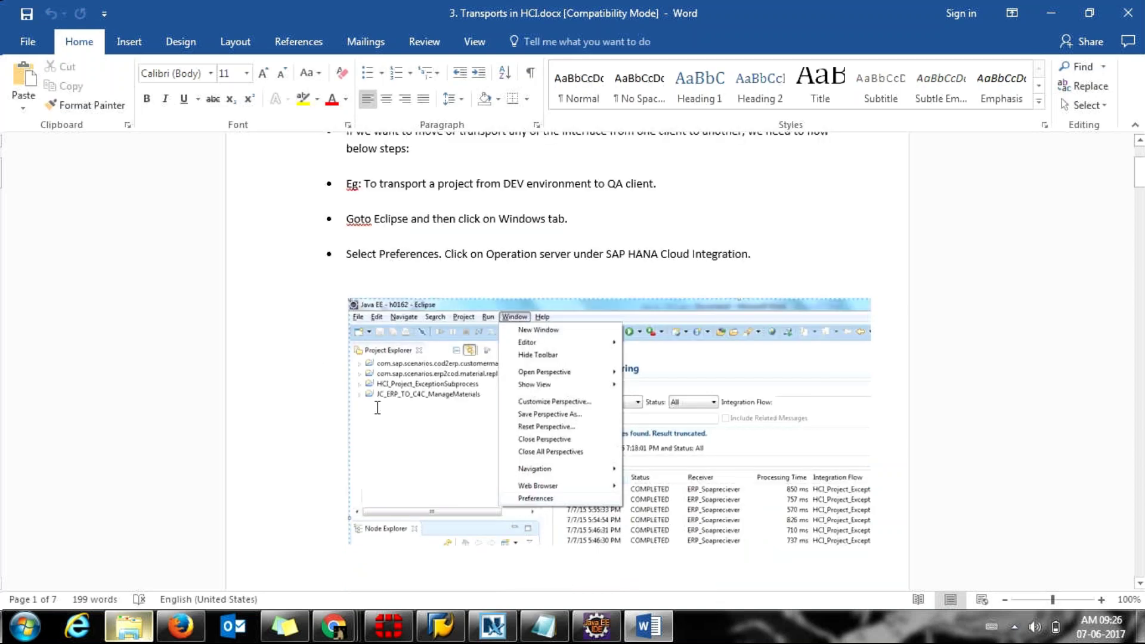
{"action": "scroll", "coordinate": [378, 407], "scroll_direction": "down", "scroll_amount": 6}
{"action": "scroll", "coordinate": [378, 408], "scroll_direction": "down", "scroll_amount": 4}
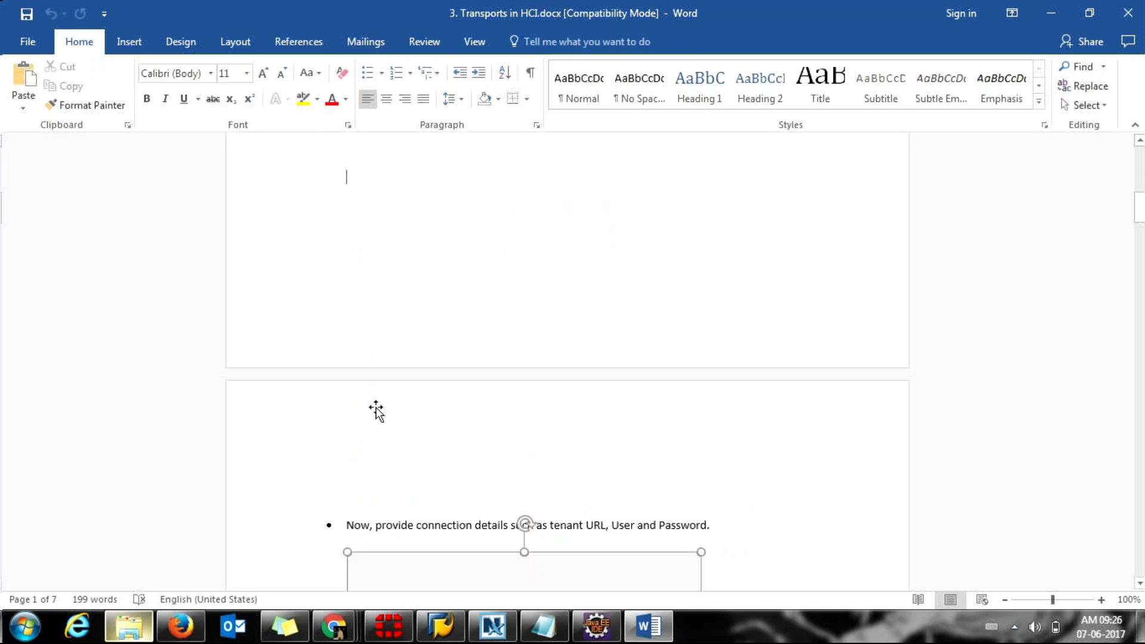
{"action": "scroll", "coordinate": [375, 411], "scroll_direction": "down", "scroll_amount": 4}
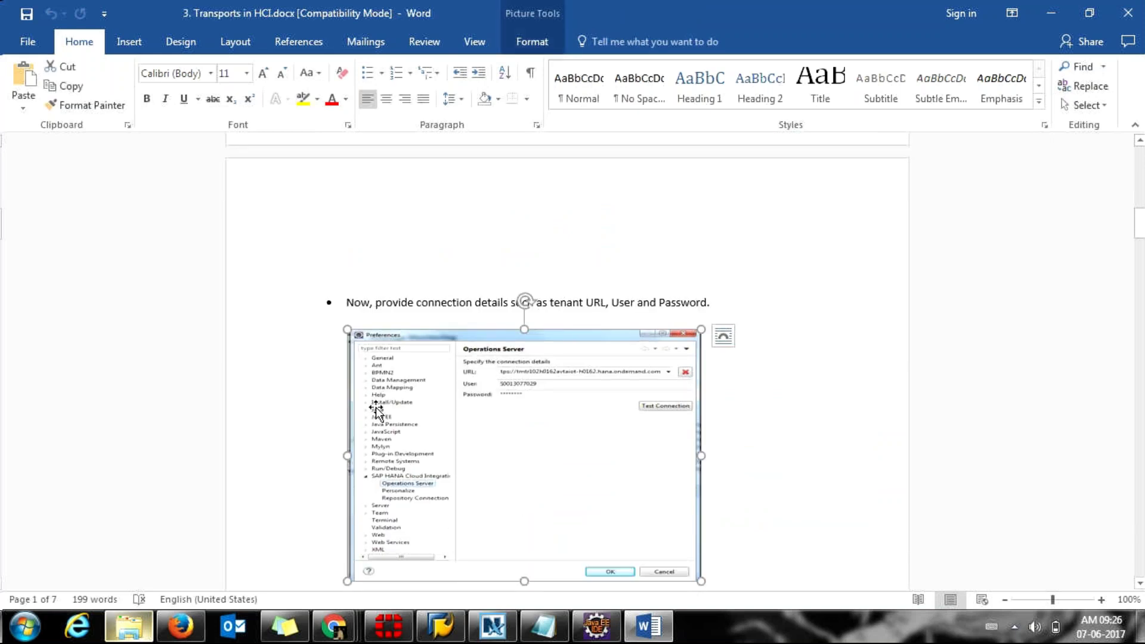
{"action": "scroll", "coordinate": [376, 409], "scroll_direction": "down", "scroll_amount": 1}
{"action": "scroll", "coordinate": [376, 411], "scroll_direction": "down", "scroll_amount": 6}
{"action": "scroll", "coordinate": [376, 411], "scroll_direction": "down", "scroll_amount": 2}
{"action": "scroll", "coordinate": [376, 408], "scroll_direction": "down", "scroll_amount": 1}
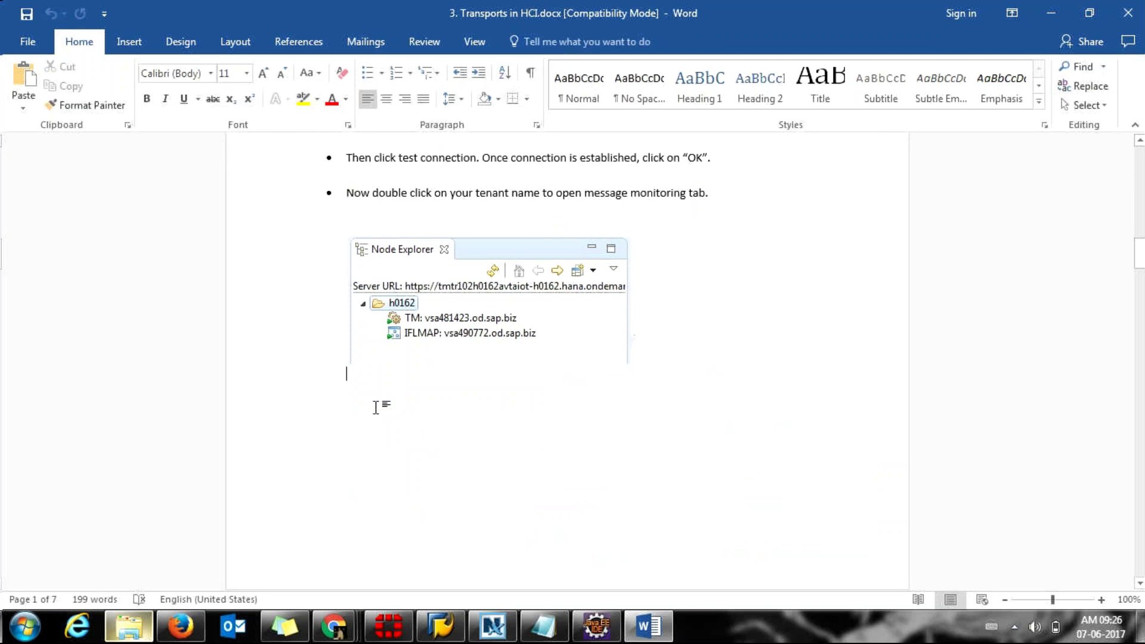
Step: Return to the beginning of the transport document and go through its steps down to the Deployed Artifacts picture
{"action": "scroll", "coordinate": [376, 408], "scroll_direction": "up", "scroll_amount": 10}
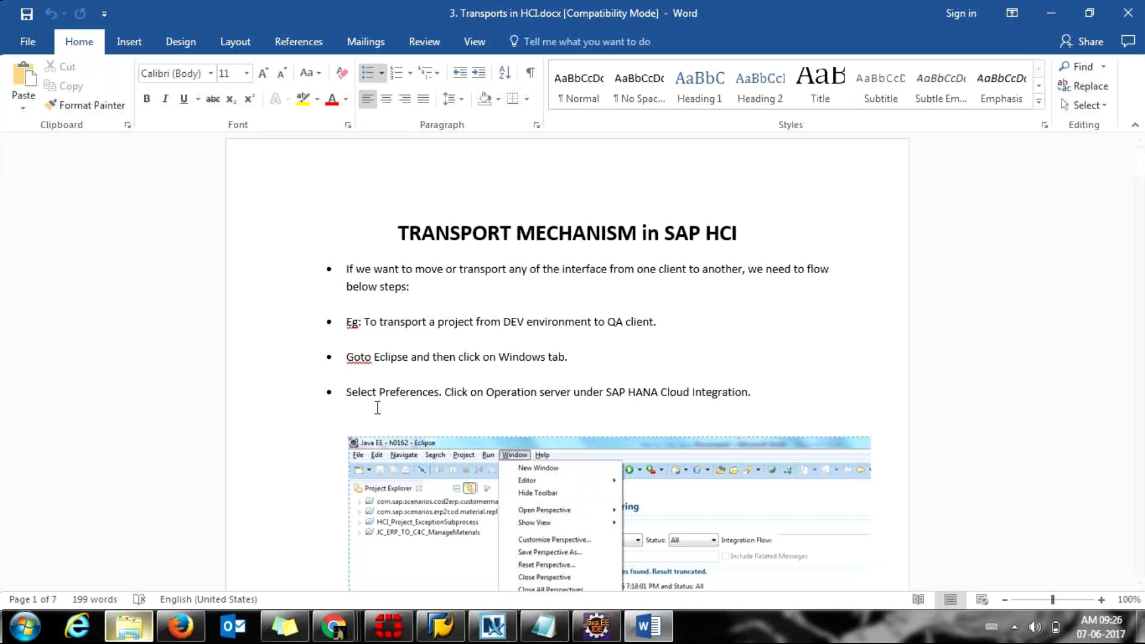
{"action": "scroll", "coordinate": [382, 404], "scroll_direction": "down", "scroll_amount": 10}
{"action": "left_click", "coordinate": [375, 411]}
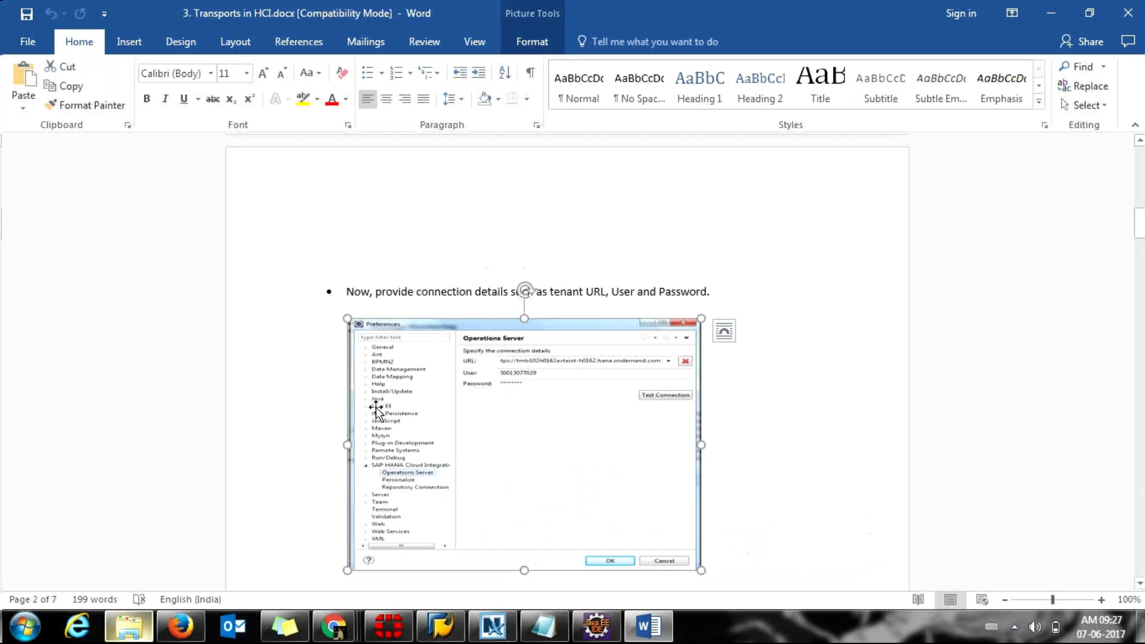
{"action": "scroll", "coordinate": [376, 412], "scroll_direction": "down", "scroll_amount": 7}
{"action": "left_click", "coordinate": [376, 408]}
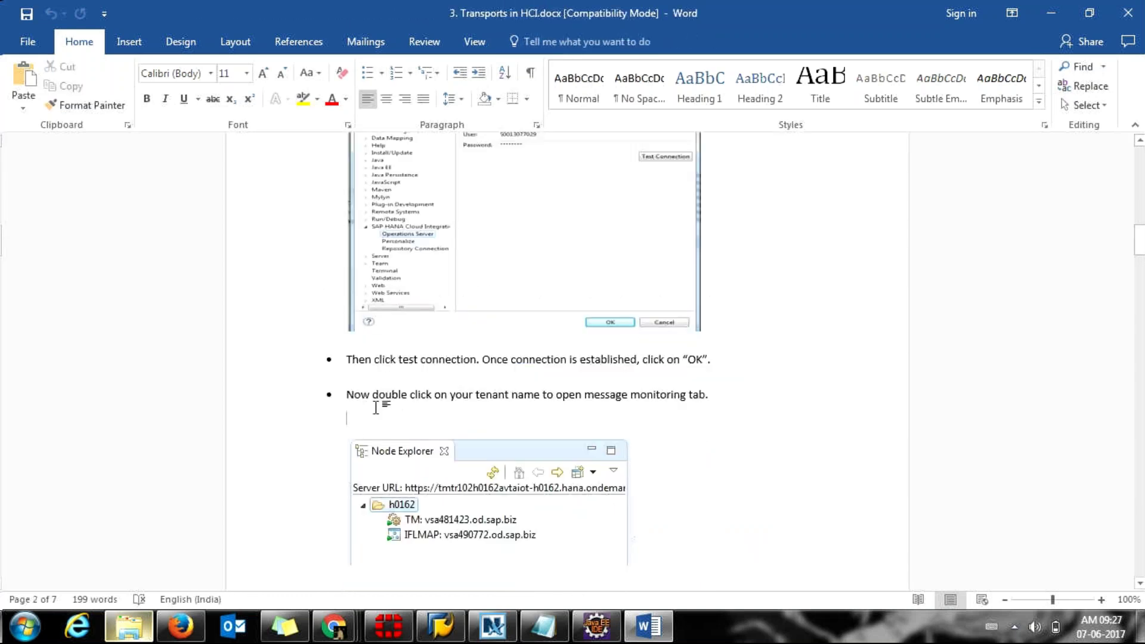
{"action": "scroll", "coordinate": [376, 408], "scroll_direction": "down", "scroll_amount": 6}
{"action": "left_click", "coordinate": [376, 408]}
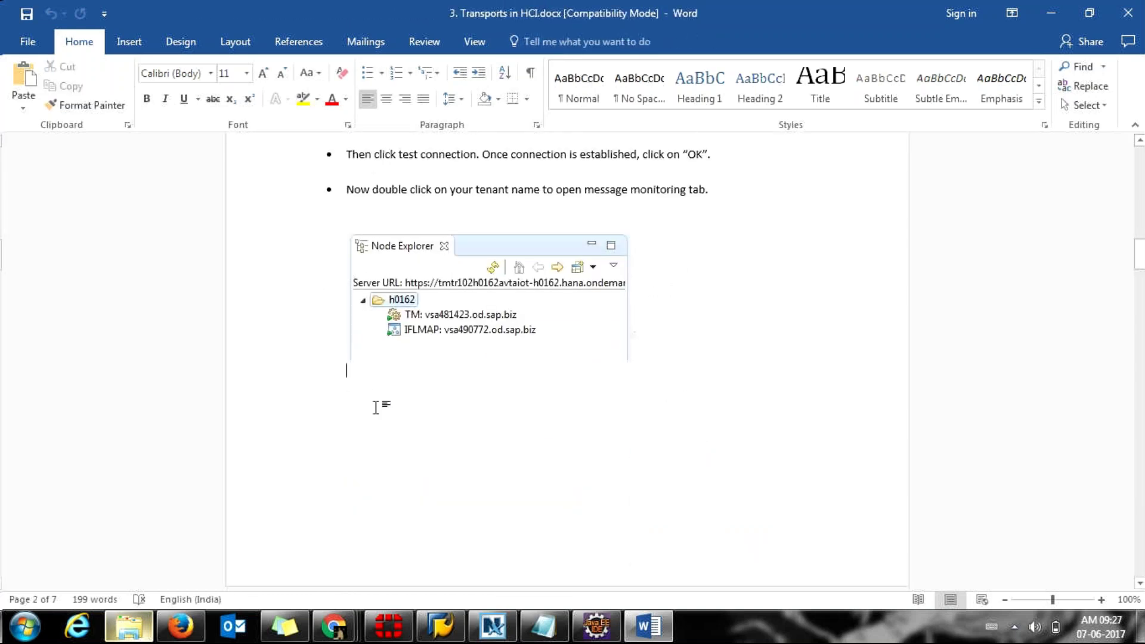
{"action": "key", "text": "ctrl+v"}
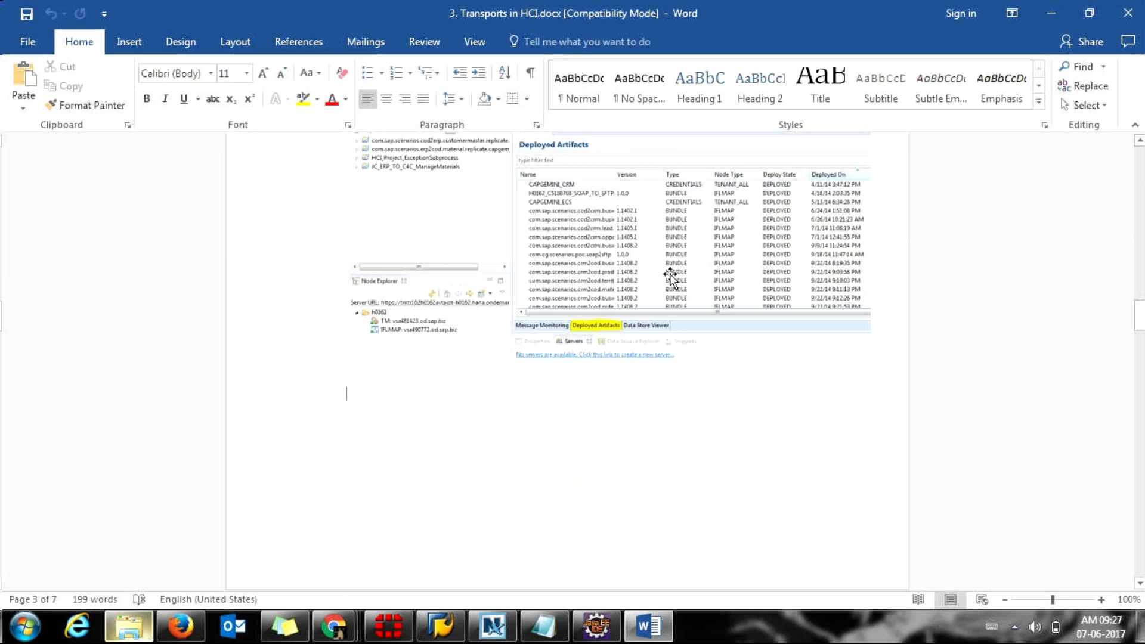
Step: Select the document's Deployed Artifacts picture, switch to Eclipse and show the deployed artifacts of tenant p0341
{"action": "left_click", "coordinate": [671, 276]}
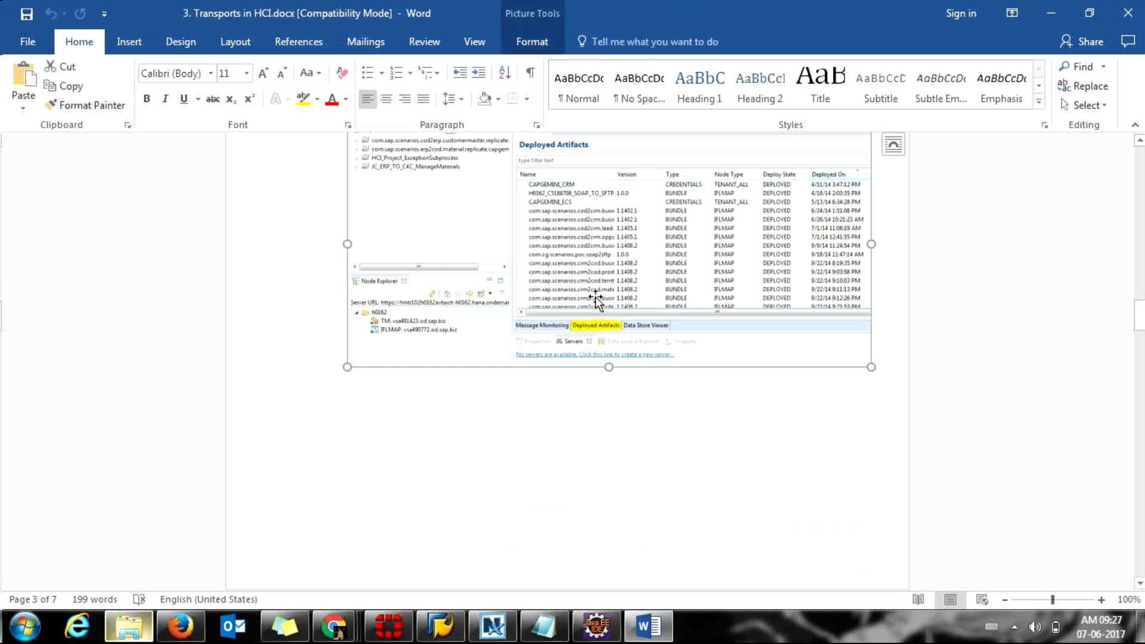
{"action": "left_click", "coordinate": [578, 627]}
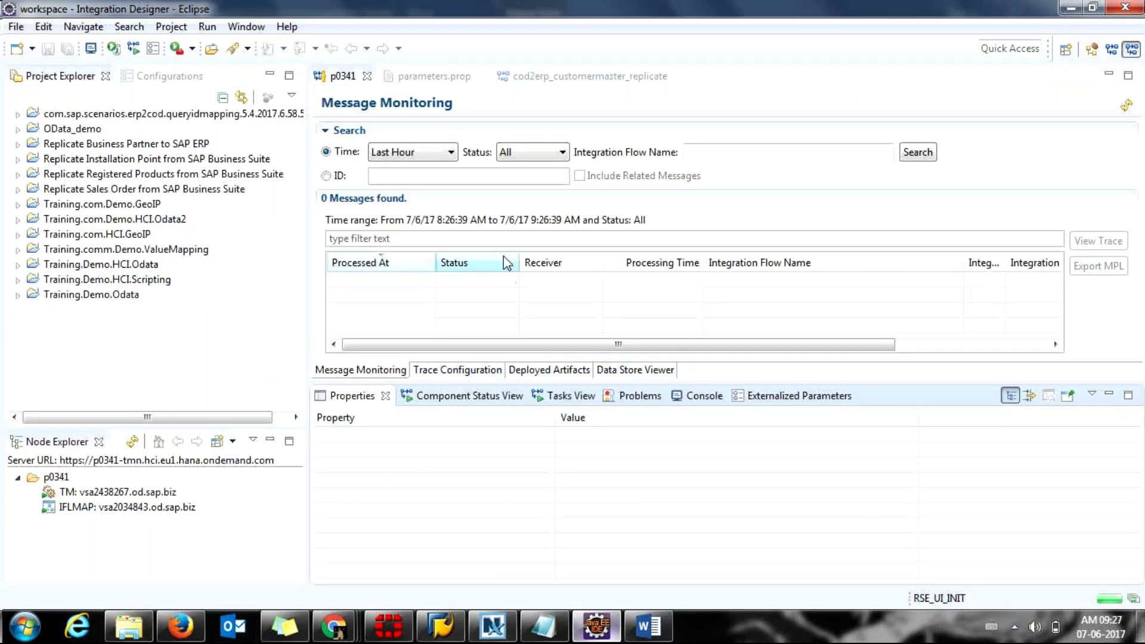
{"action": "left_click", "coordinate": [552, 371]}
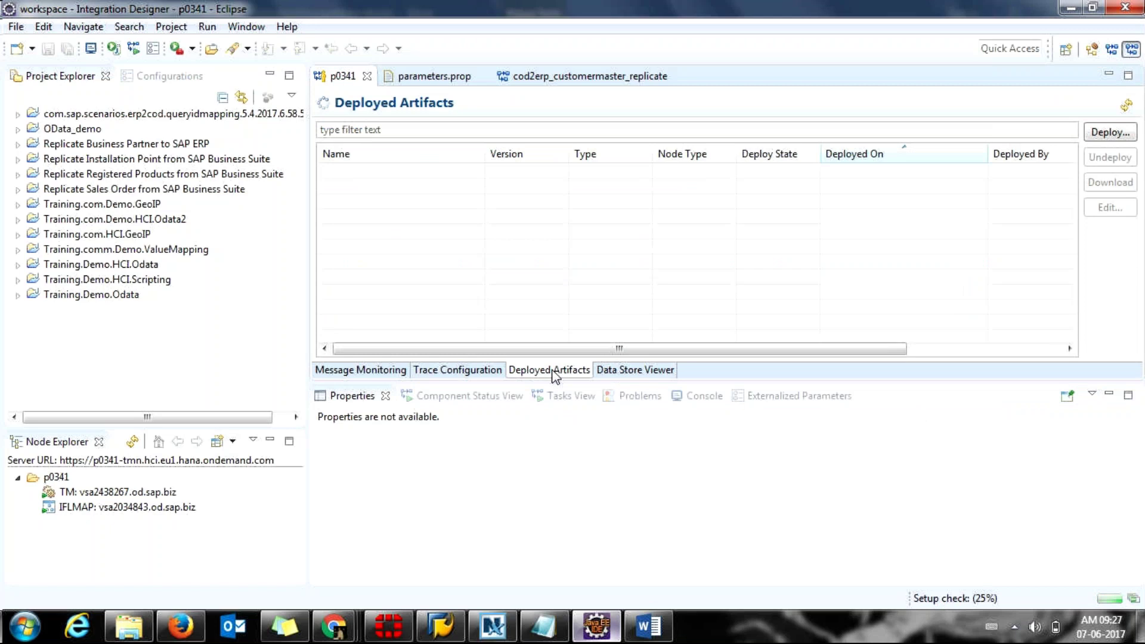
Step: Switch back to the Word document, read the steps for downloading the interface and saving its .jar file, and return to the beginning
{"action": "key", "text": "alt+Tab"}
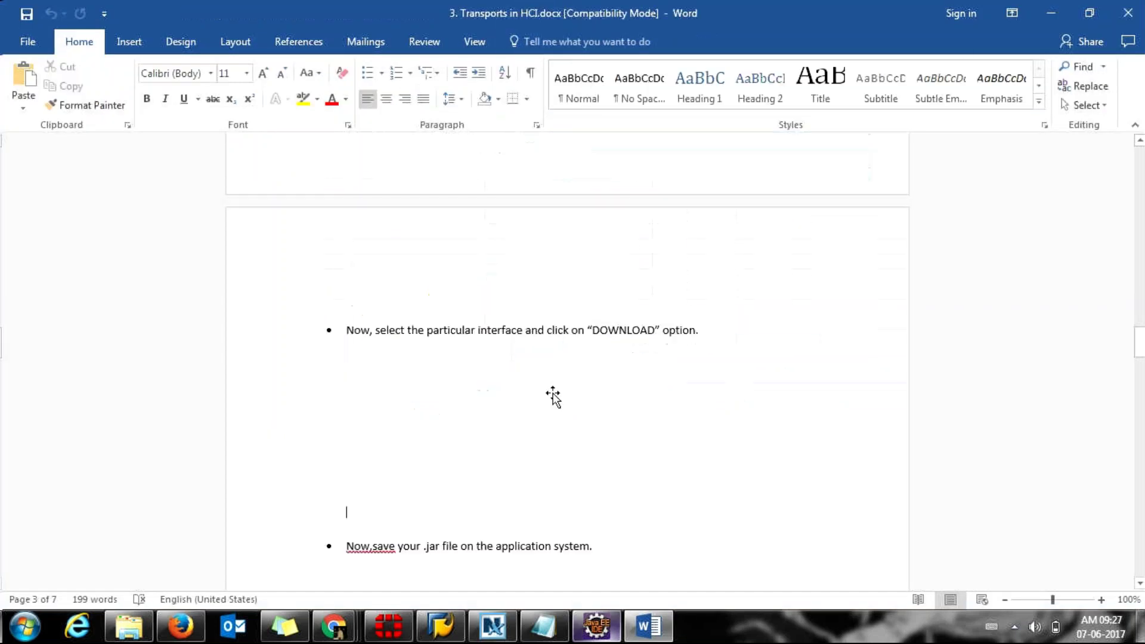
{"action": "scroll", "coordinate": [553, 397], "scroll_direction": "down", "scroll_amount": 1}
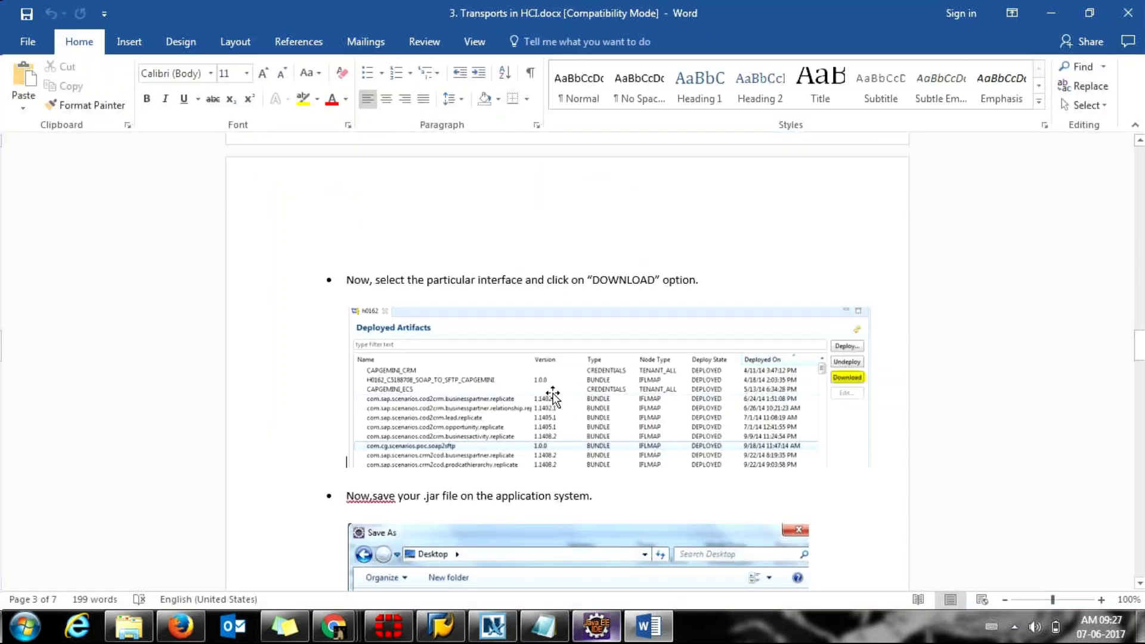
{"action": "scroll", "coordinate": [553, 397], "scroll_direction": "down", "scroll_amount": 5}
{"action": "key", "text": "ctrl+Home"}
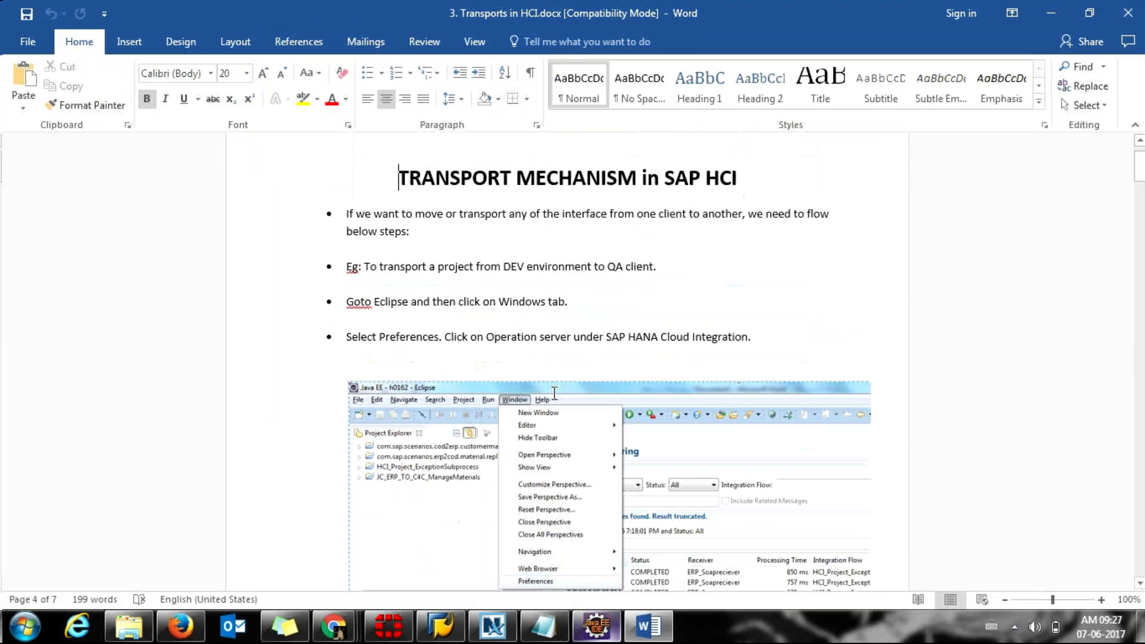
{"action": "scroll", "coordinate": [554, 393], "scroll_direction": "up", "scroll_amount": 1}
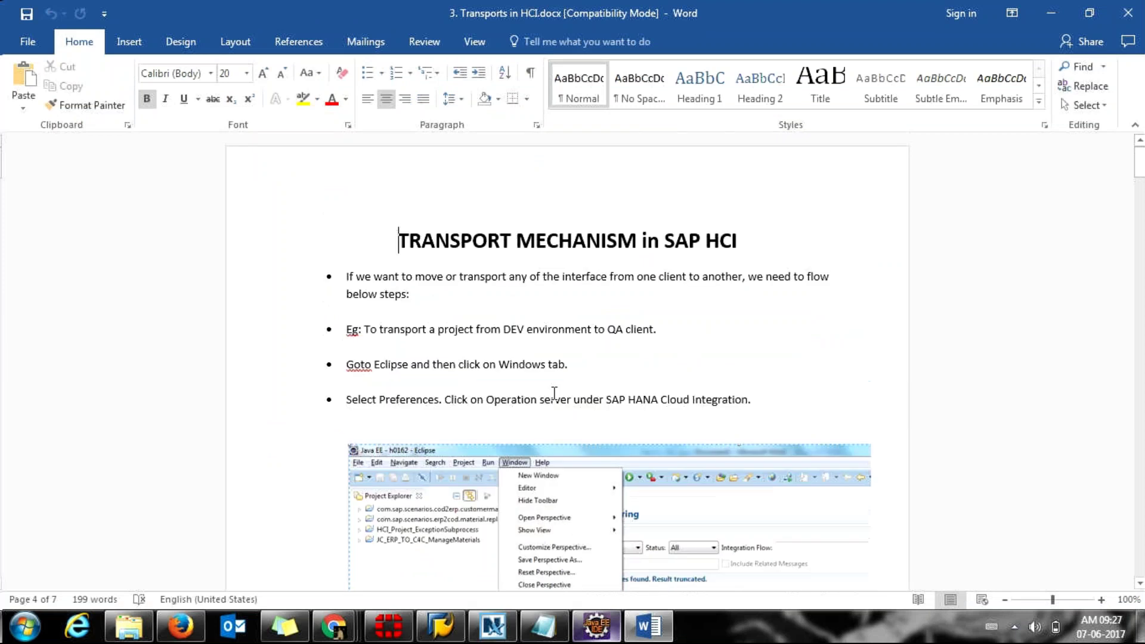
Step: Switch between Eclipse's Deployed Artifacts list and the transport document to review its final .jar import steps
{"action": "key", "text": "alt+Tab"}
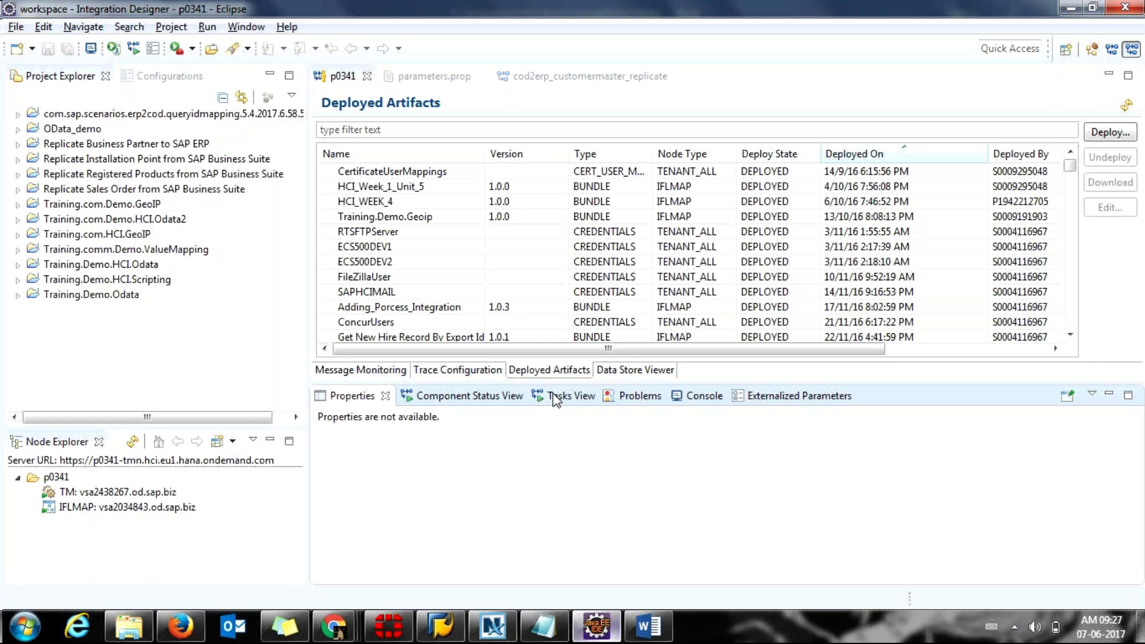
{"action": "key", "text": "alt+Tab"}
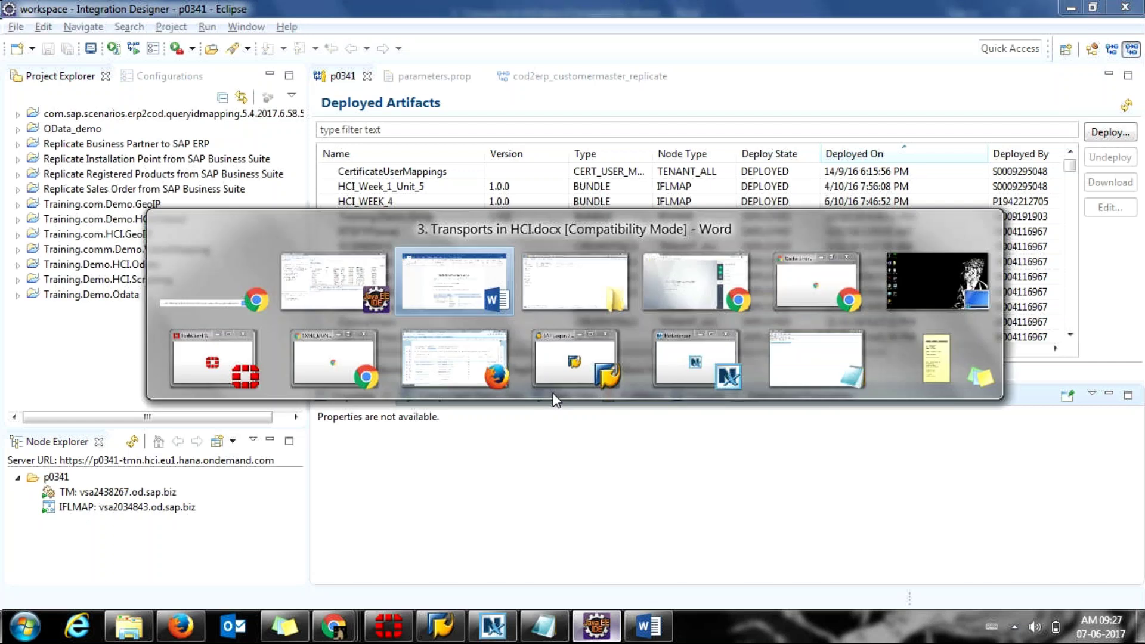
{"action": "left_click", "coordinate": [553, 397]}
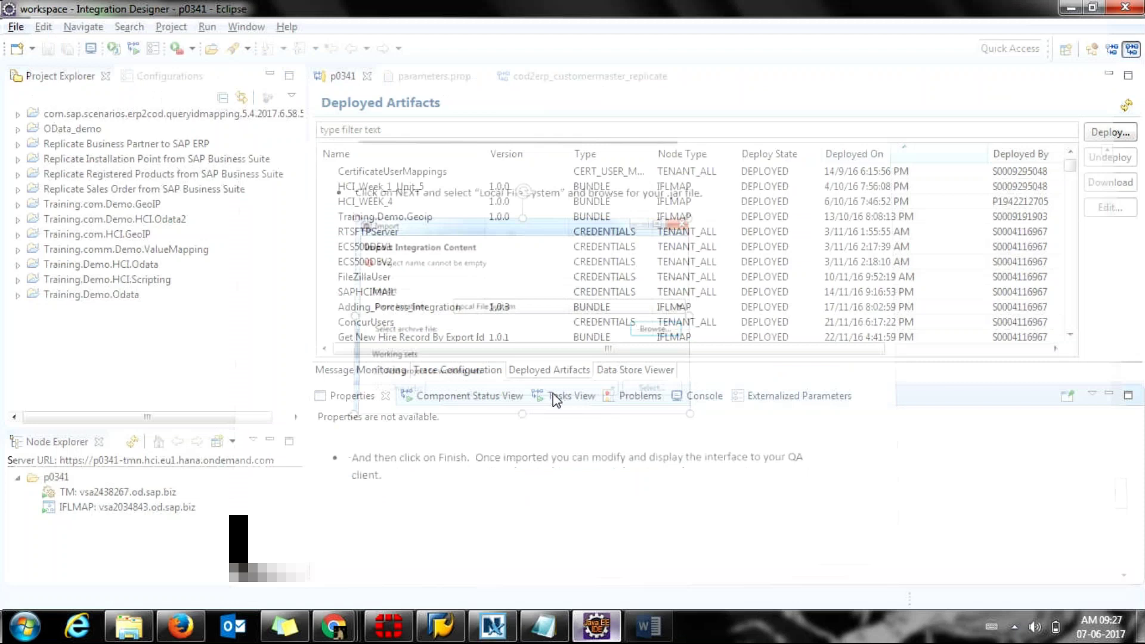